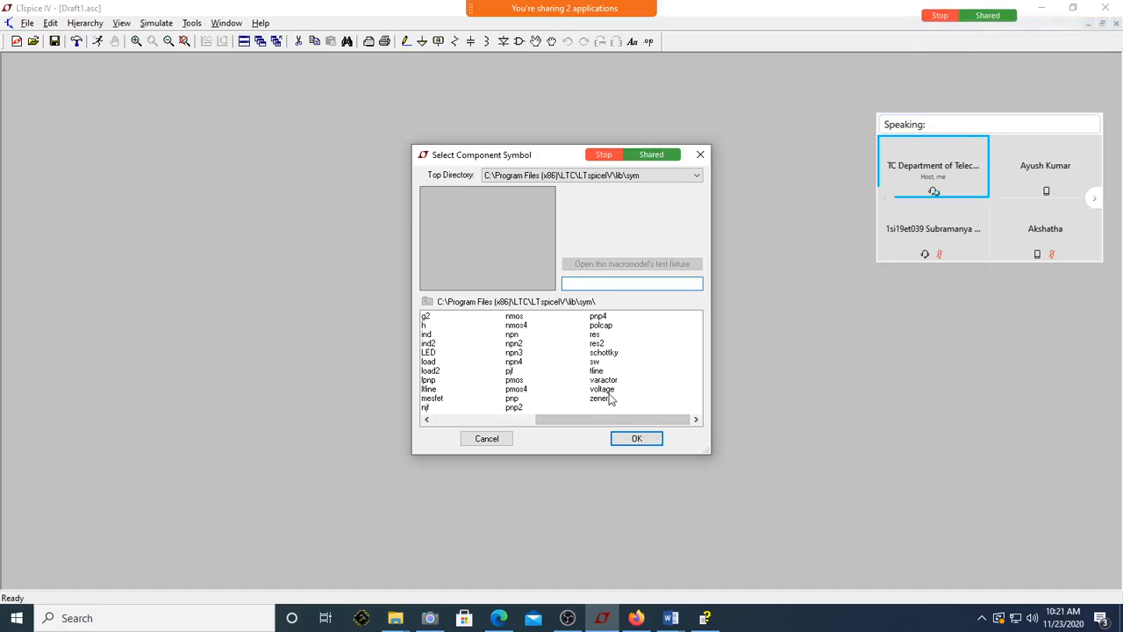
- Place a voltage source in the left part of the empty schematic
left_click(629, 441)
left_click(234, 286)
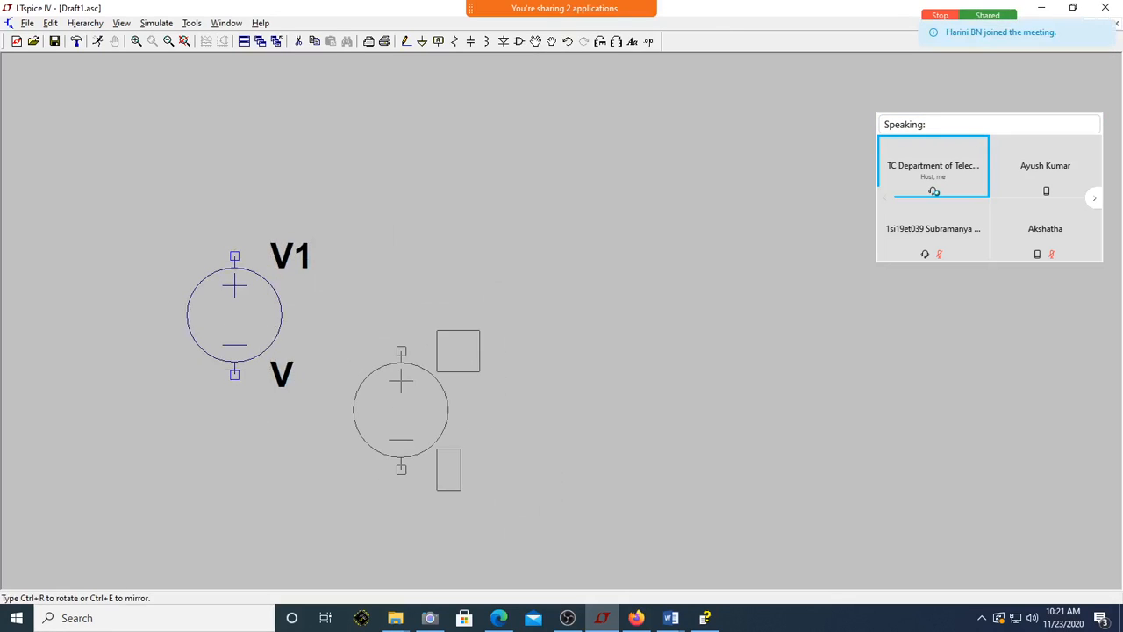
key("Escape")
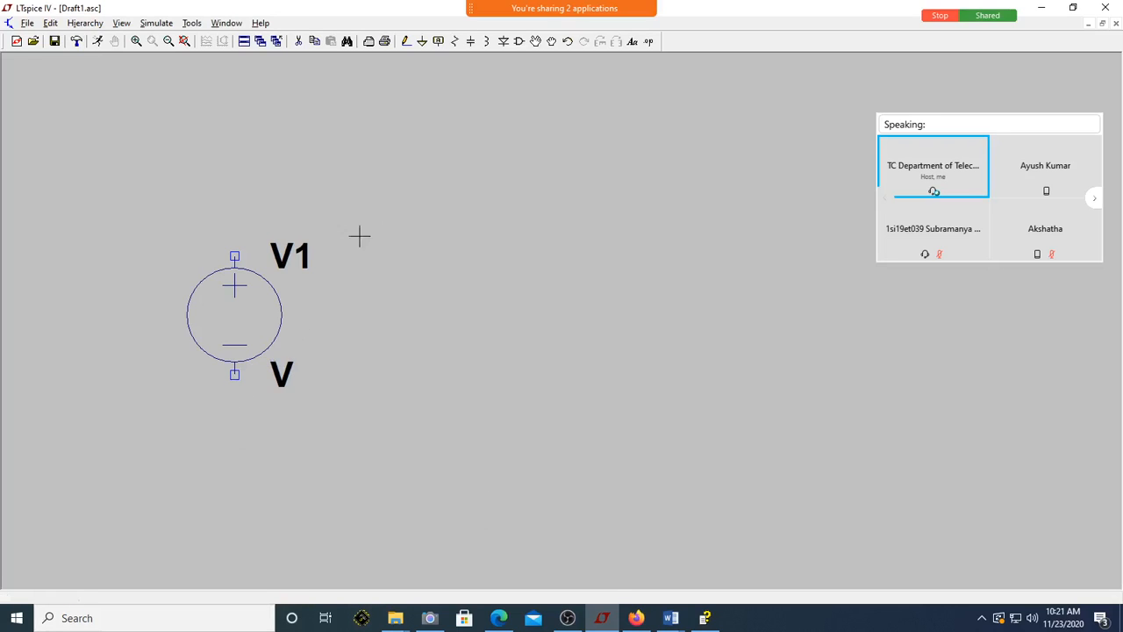
- Place a horizontal diode above and to the right of the voltage source, with its cathode facing right
left_click(518, 41)
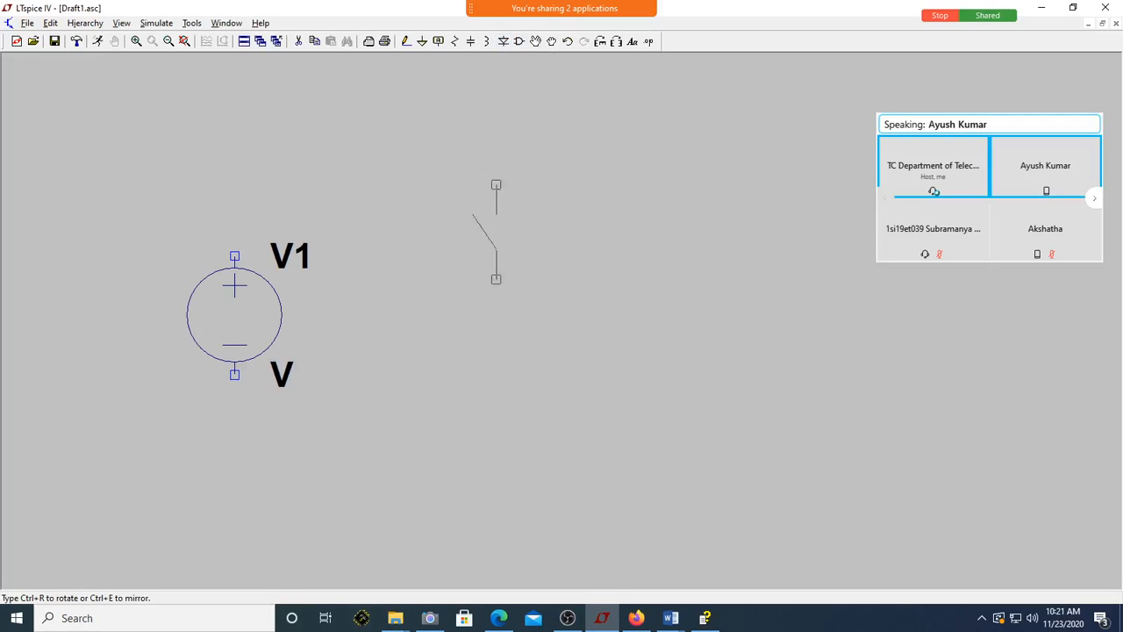
key("ctrl+r")
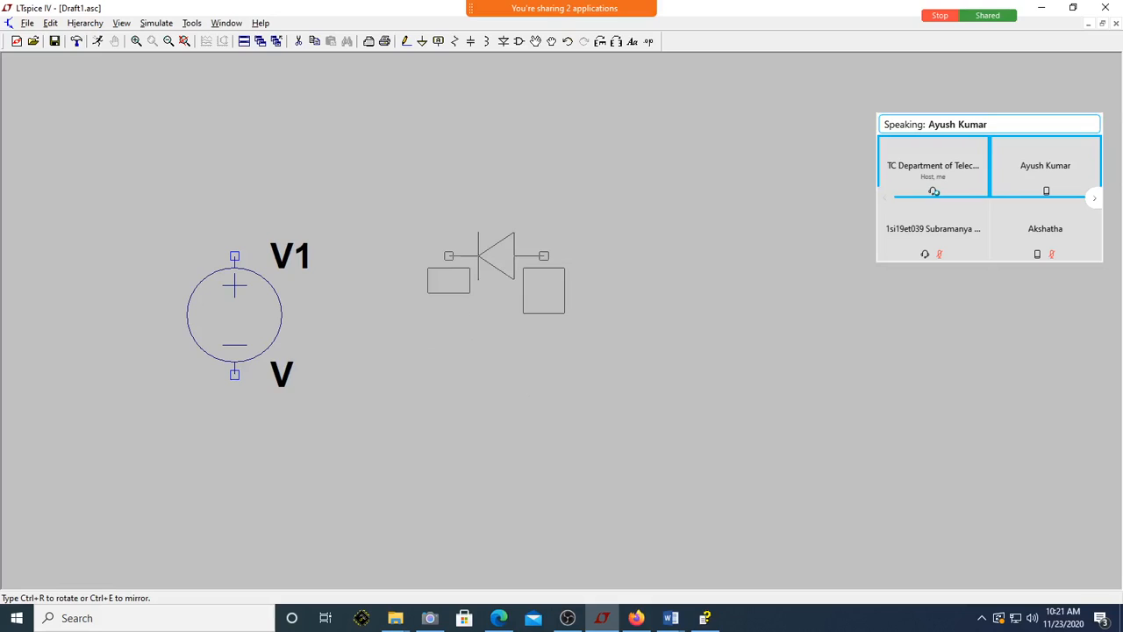
key("ctrl+r")
key("ctrl+r")
left_click(472, 232)
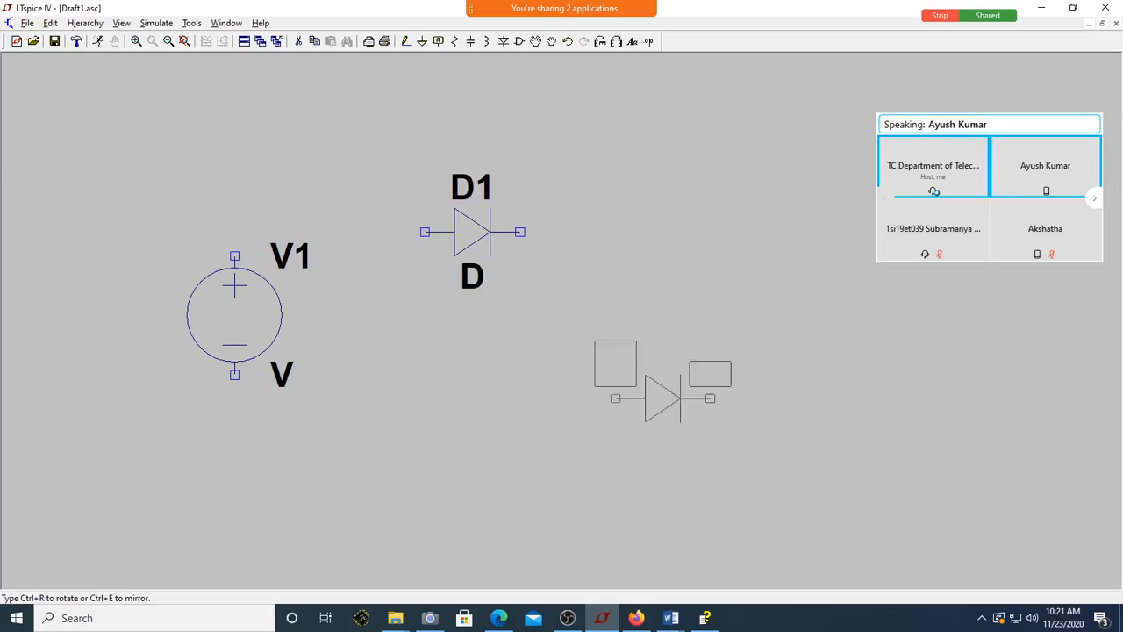
- Place a vertical resistor below and to the right of the diode
key("r")
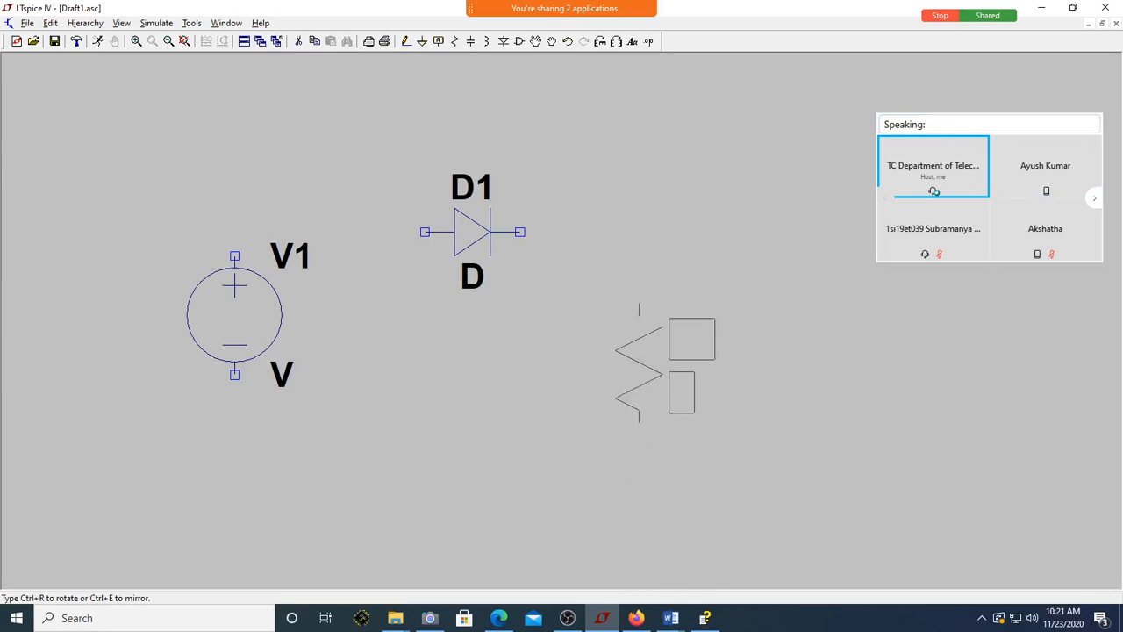
left_click(615, 304)
key("Escape")
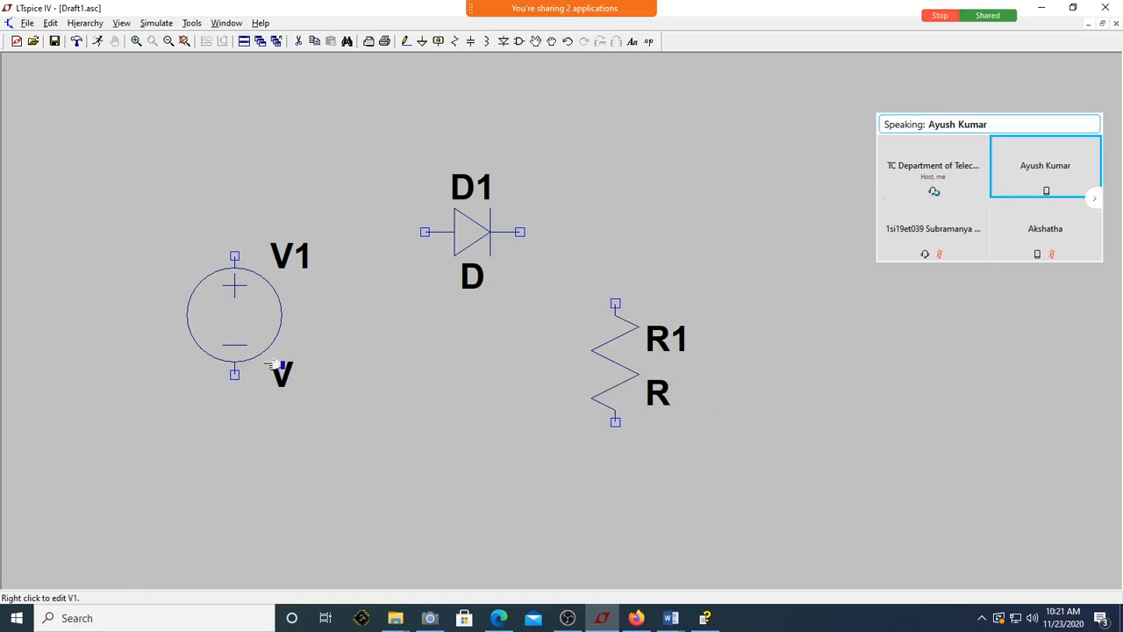
right_click(303, 375)
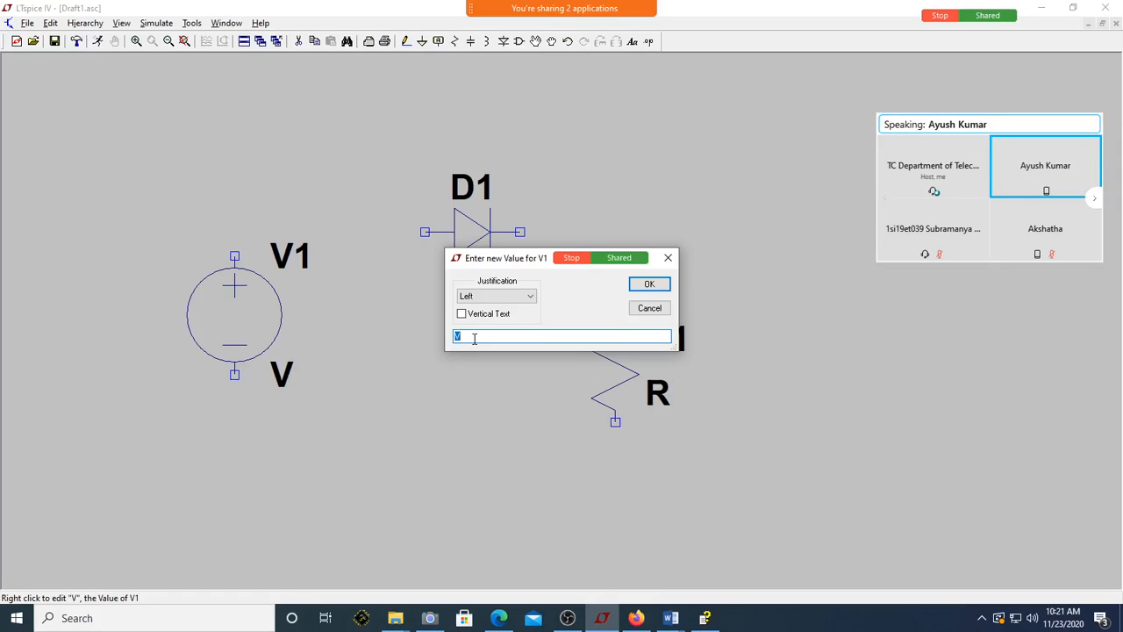
type("1")
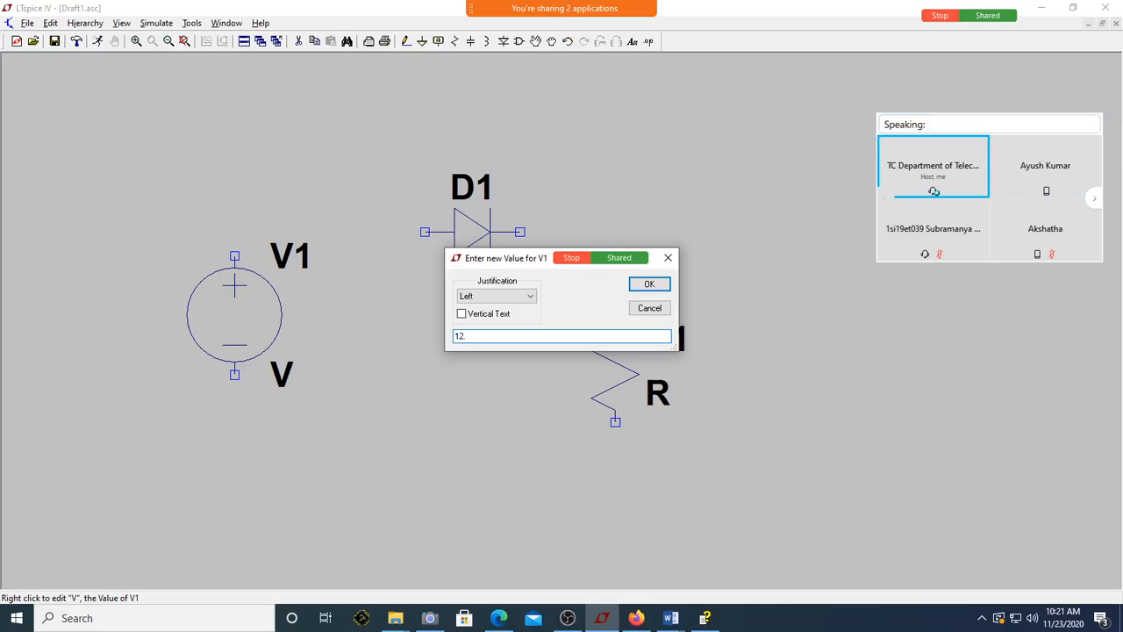
type("2.7")
left_click(668, 257)
- Make V1 a sine source with 0 V DC offset, 12.7 V amplitude, 50 Hz frequency and 0 s delay
right_click(238, 316)
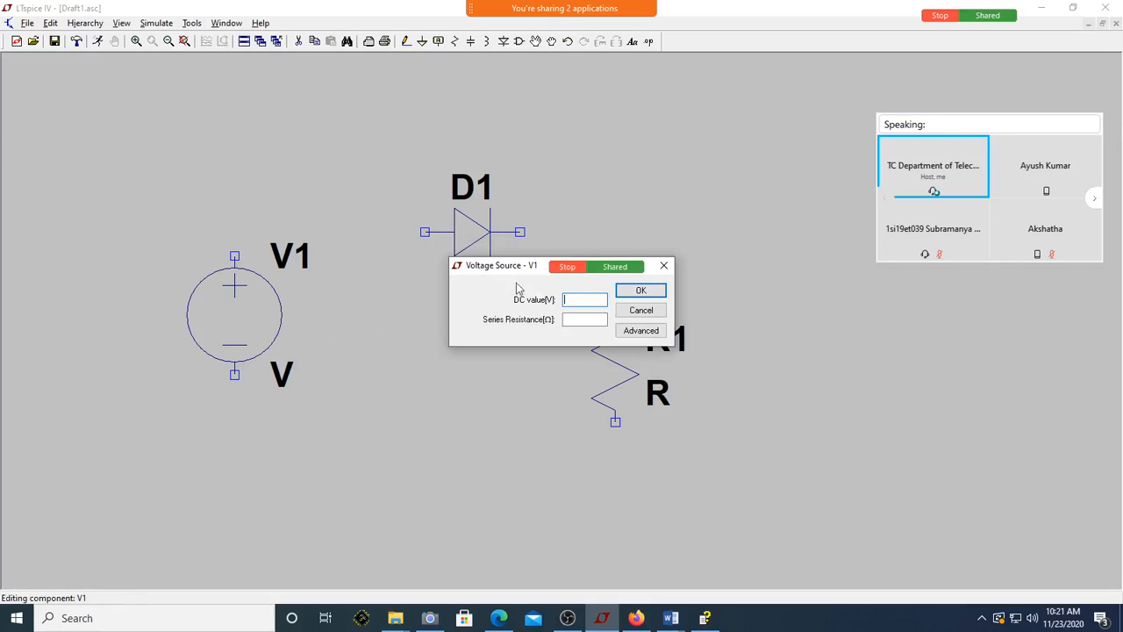
left_click(637, 330)
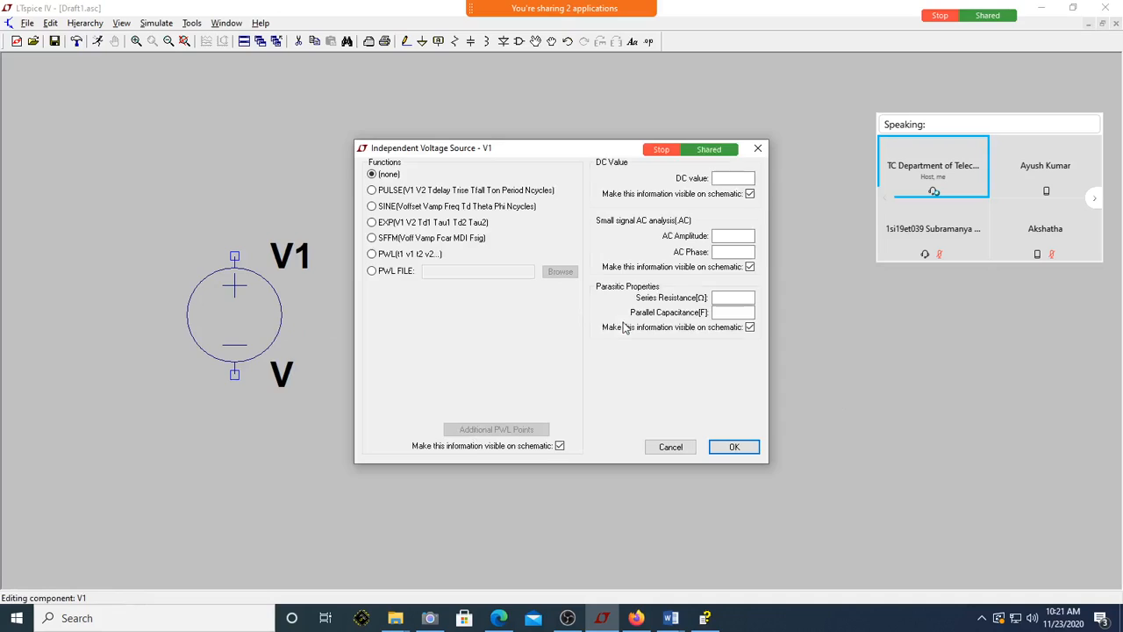
left_click(424, 208)
left_click(535, 302)
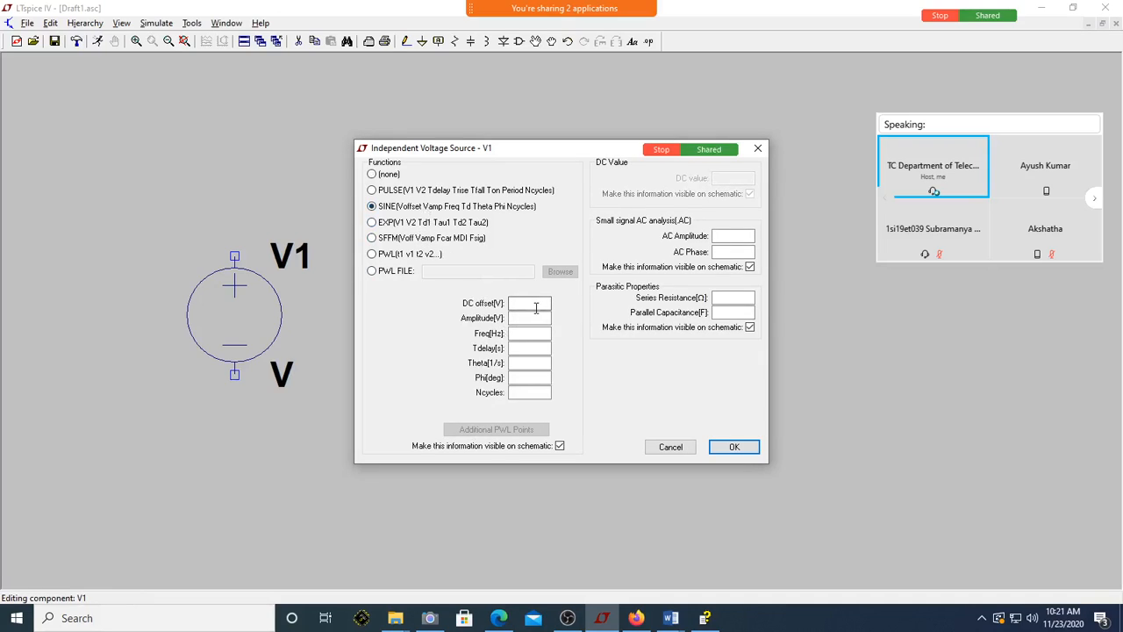
type("0")
left_click(538, 350)
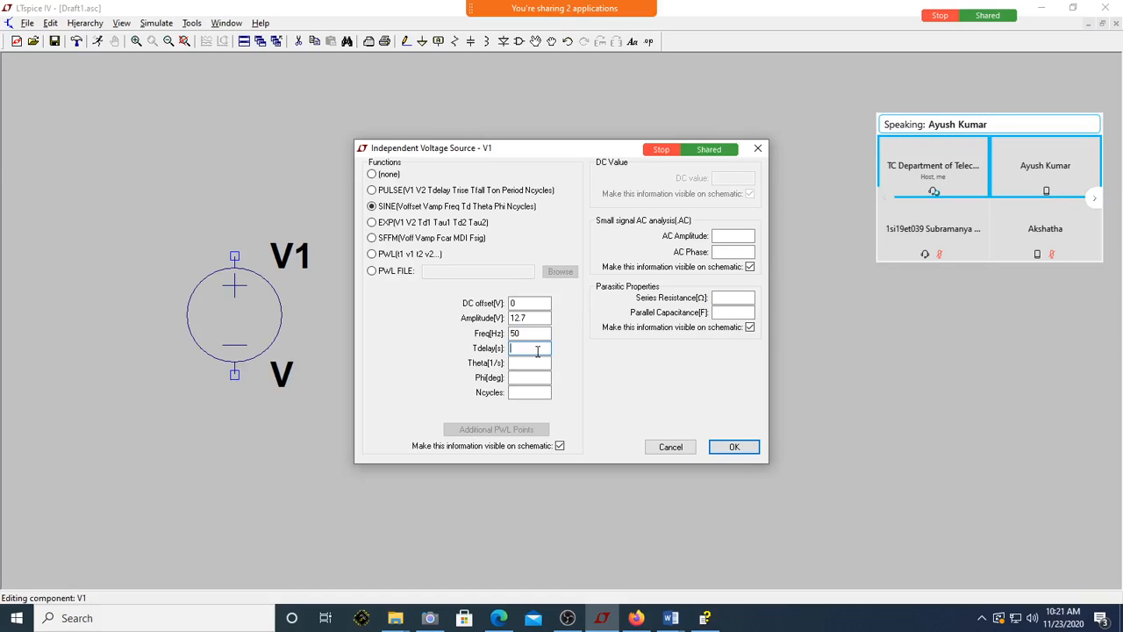
type("0")
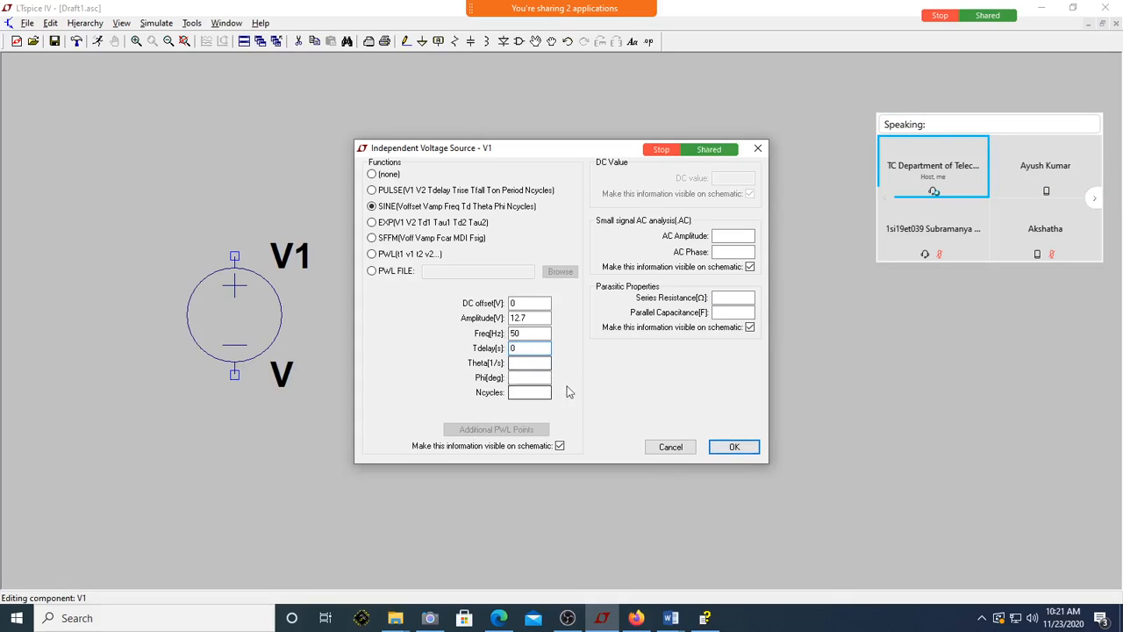
left_click(735, 454)
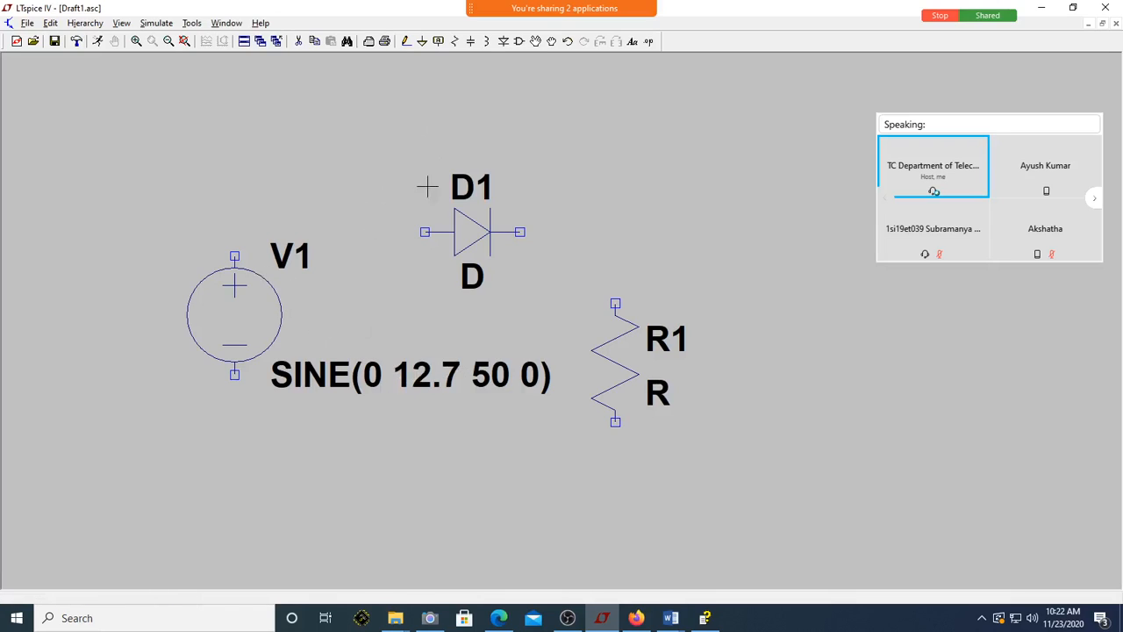
- Wire V1's positive terminal to the diode's anode, its cathode to R1, and R1's lower end back to V1's negative terminal
left_click(406, 41)
left_click(234, 256)
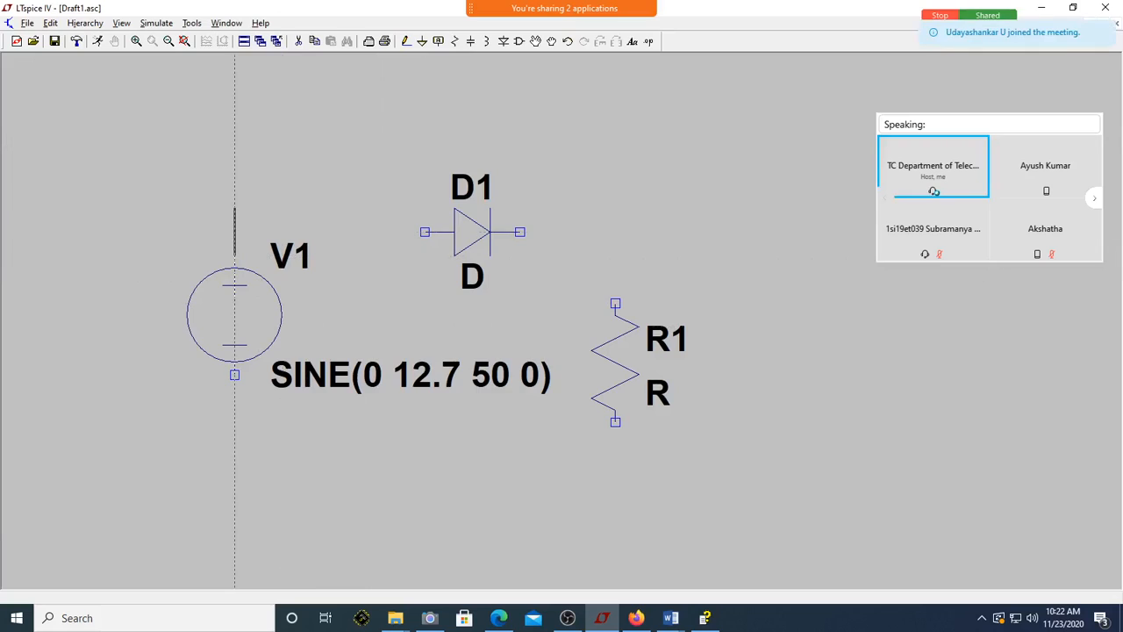
left_click(425, 232)
left_click(520, 232)
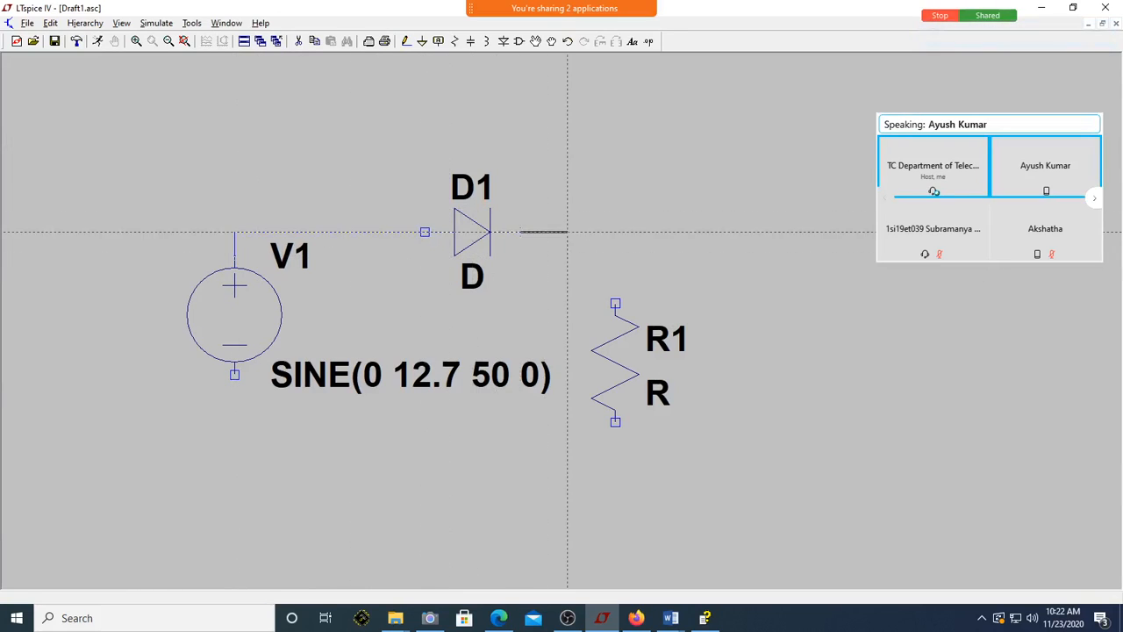
left_click(616, 303)
left_click(615, 445)
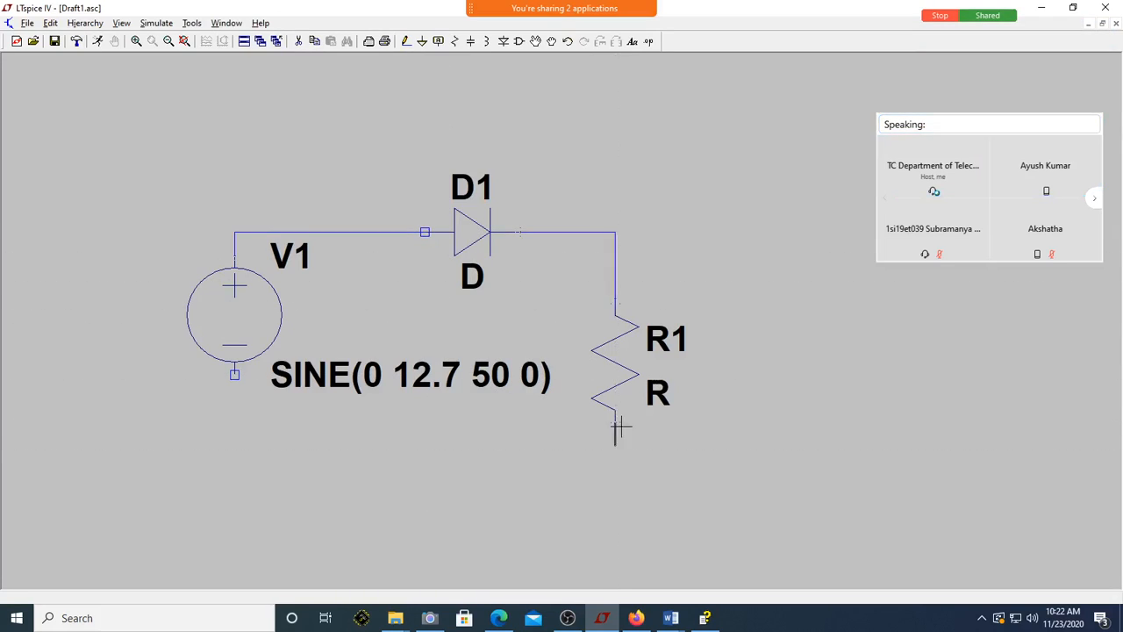
left_click(235, 516)
left_click(234, 375)
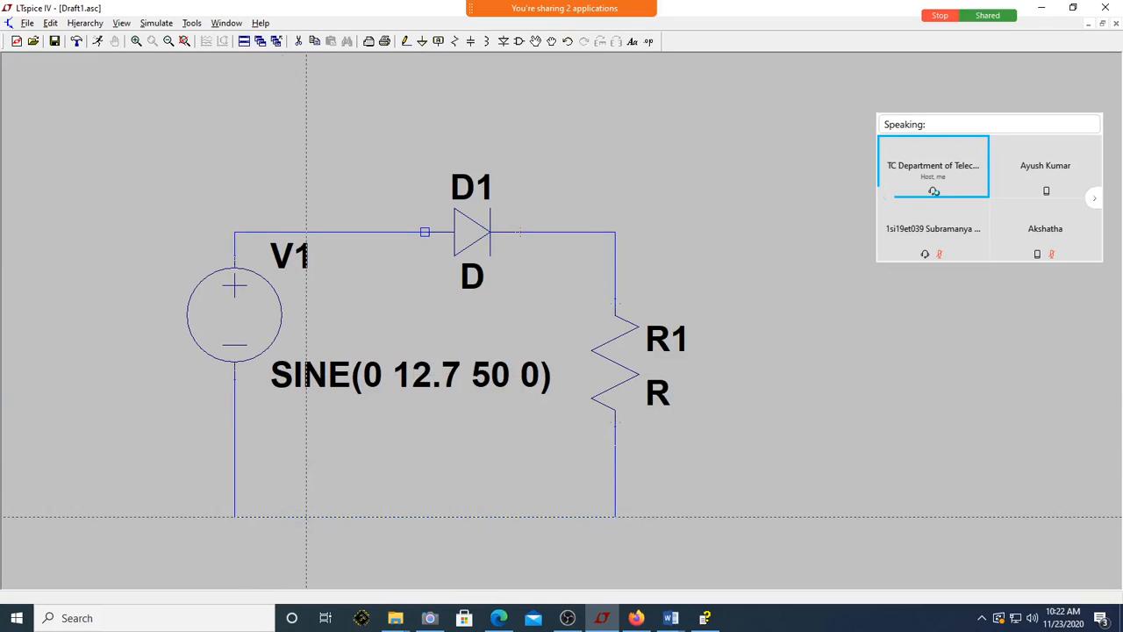
key("Escape")
- Attach a ground to the circuit's bottom wire and set R1's value to 1k
key("g")
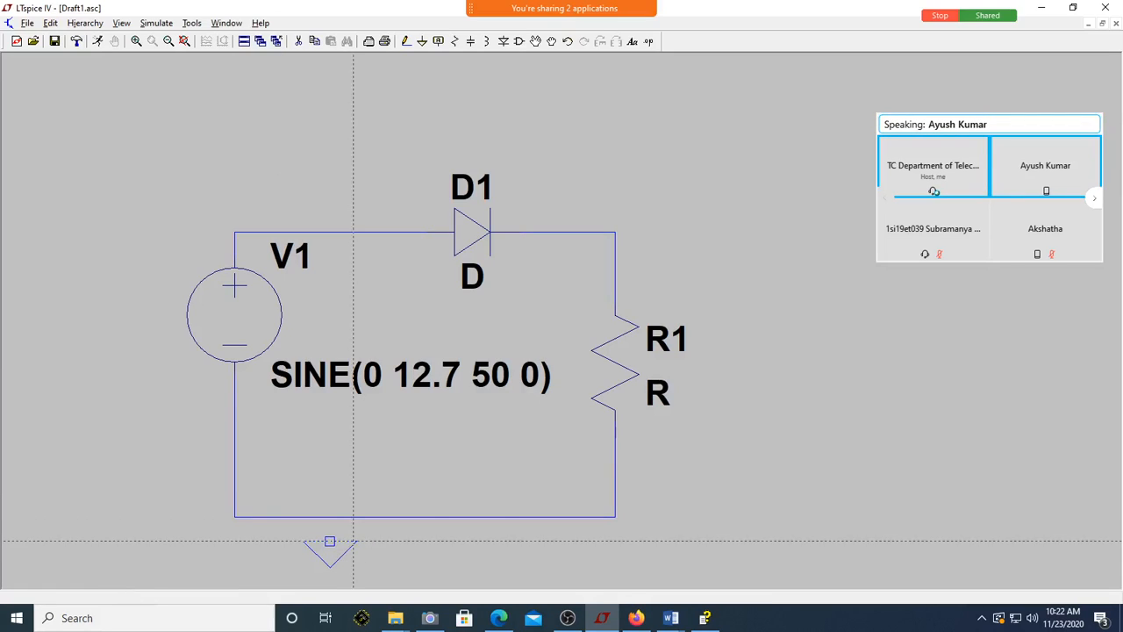
left_click(330, 517)
left_click(330, 517)
key("Escape")
right_click(652, 393)
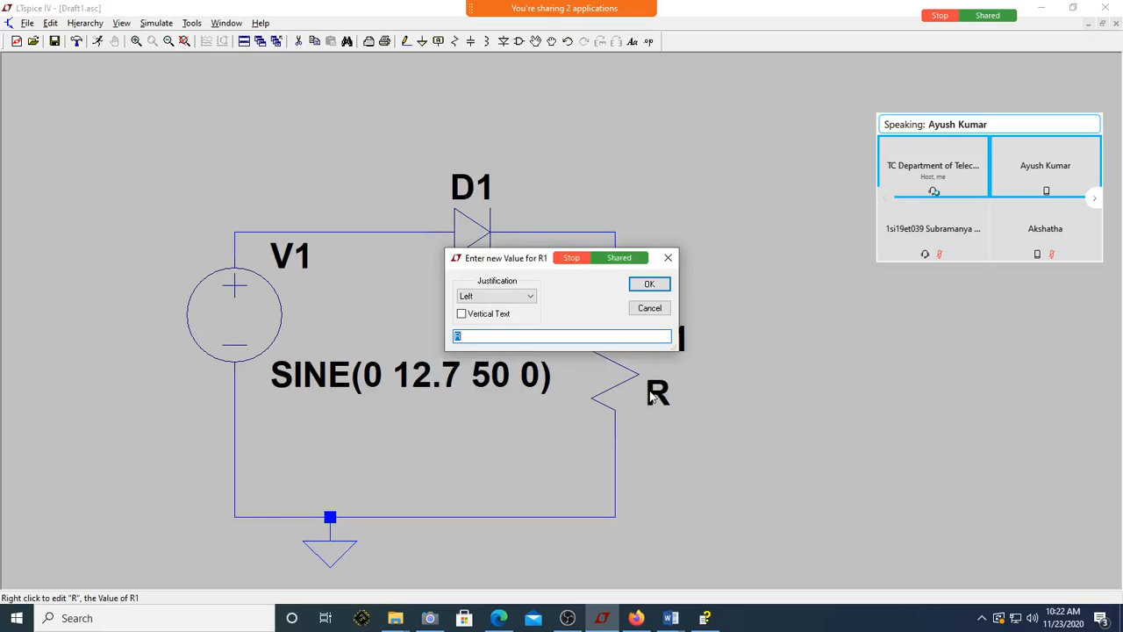
key("Return")
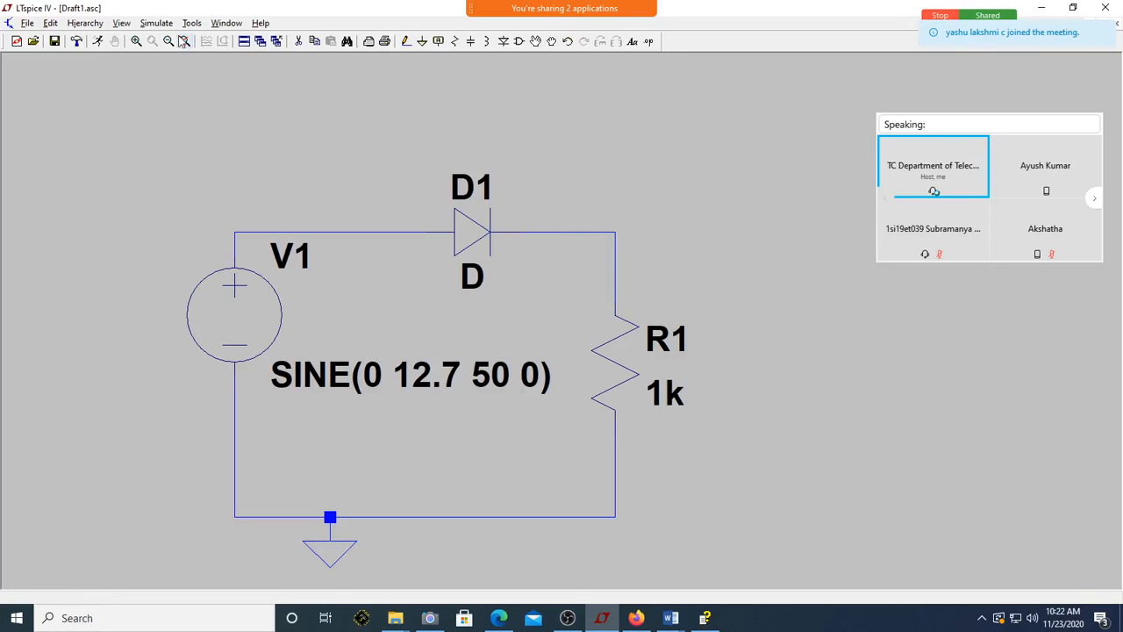
- Add a transient analysis directive above the circuit with stop time 60m, data saving from 0 and maximum timestep 1u
left_click(161, 24)
left_click(192, 136)
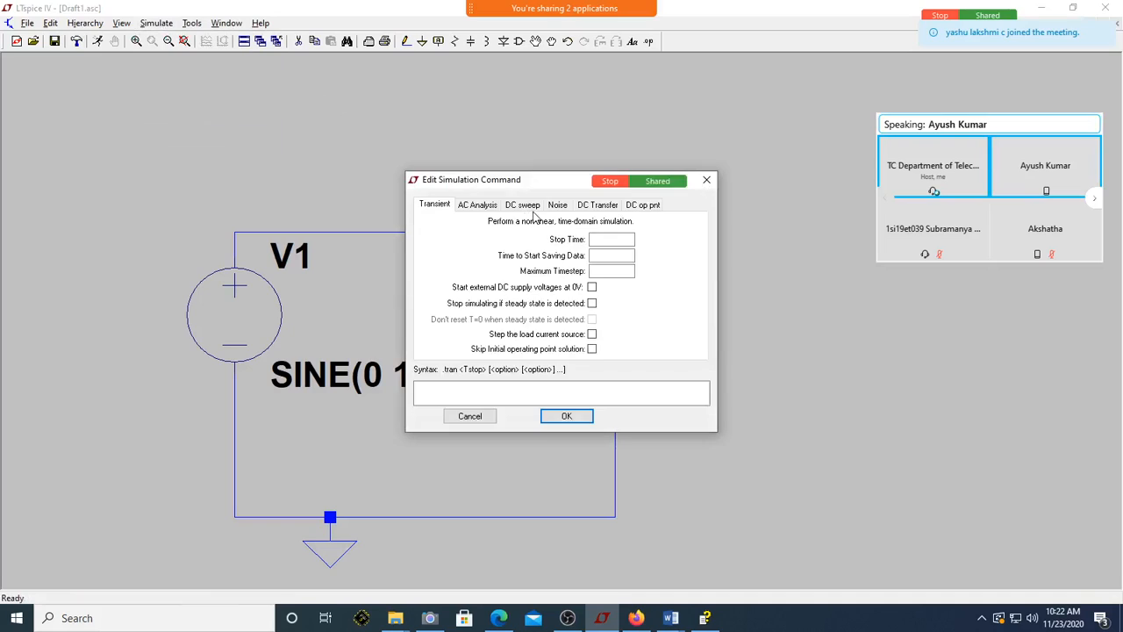
left_click(610, 240)
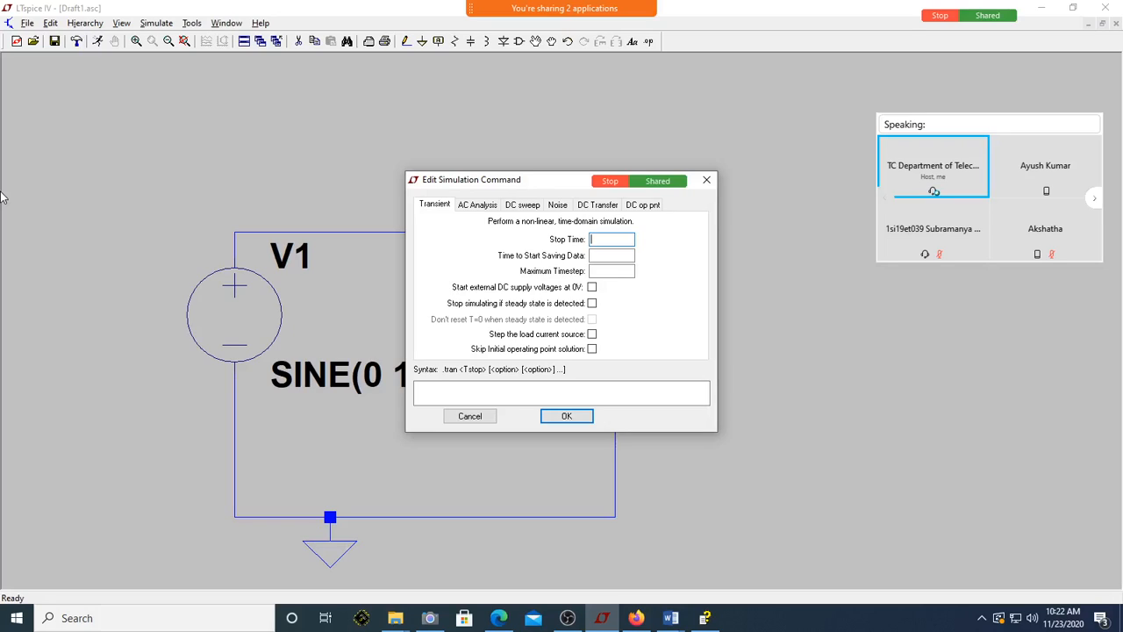
type("60")
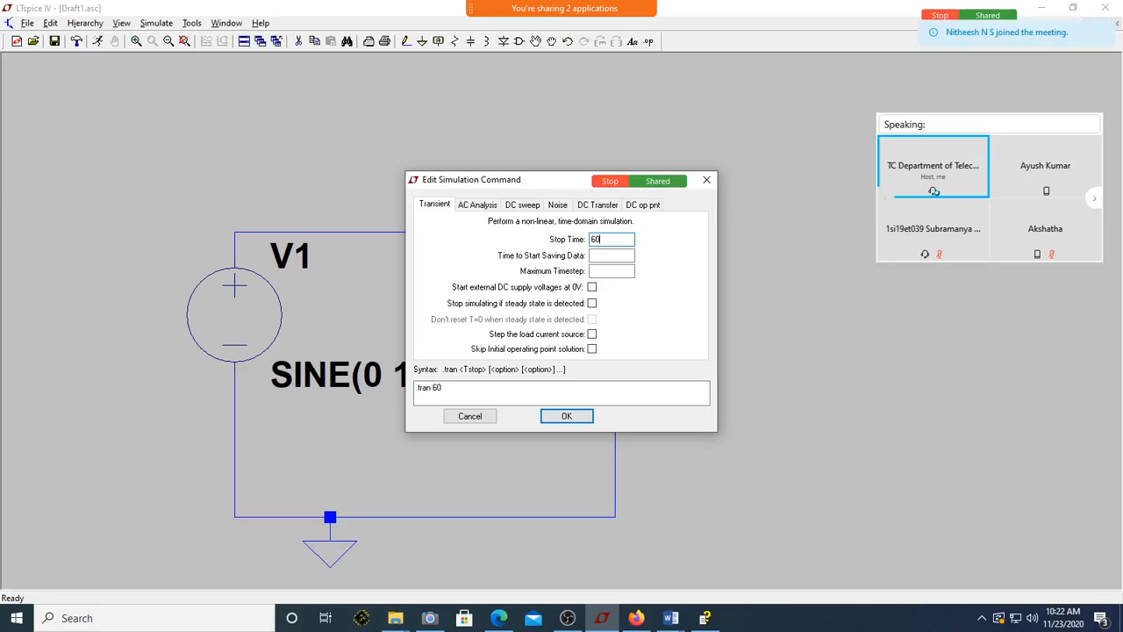
type("m")
key("Tab")
type("0")
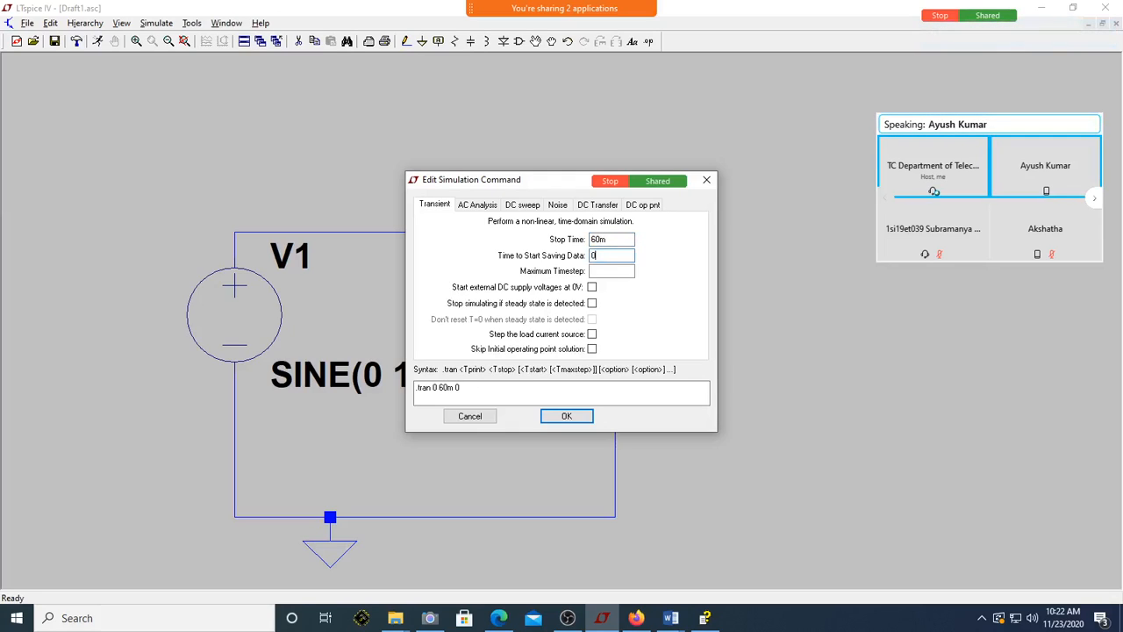
type("1u")
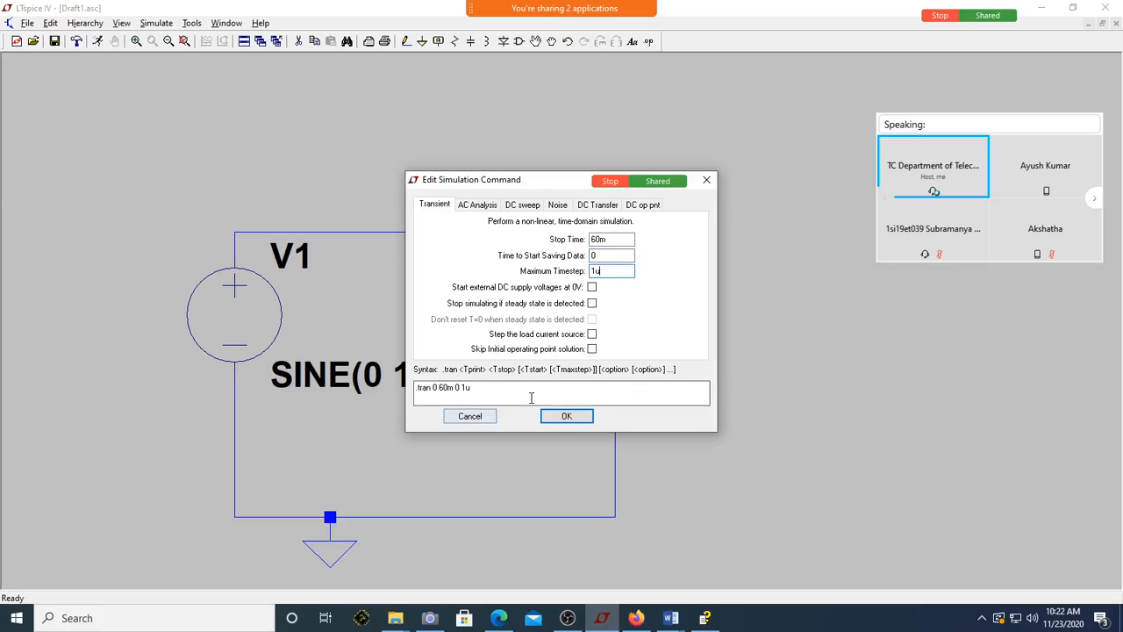
left_click(566, 416)
left_click(140, 141)
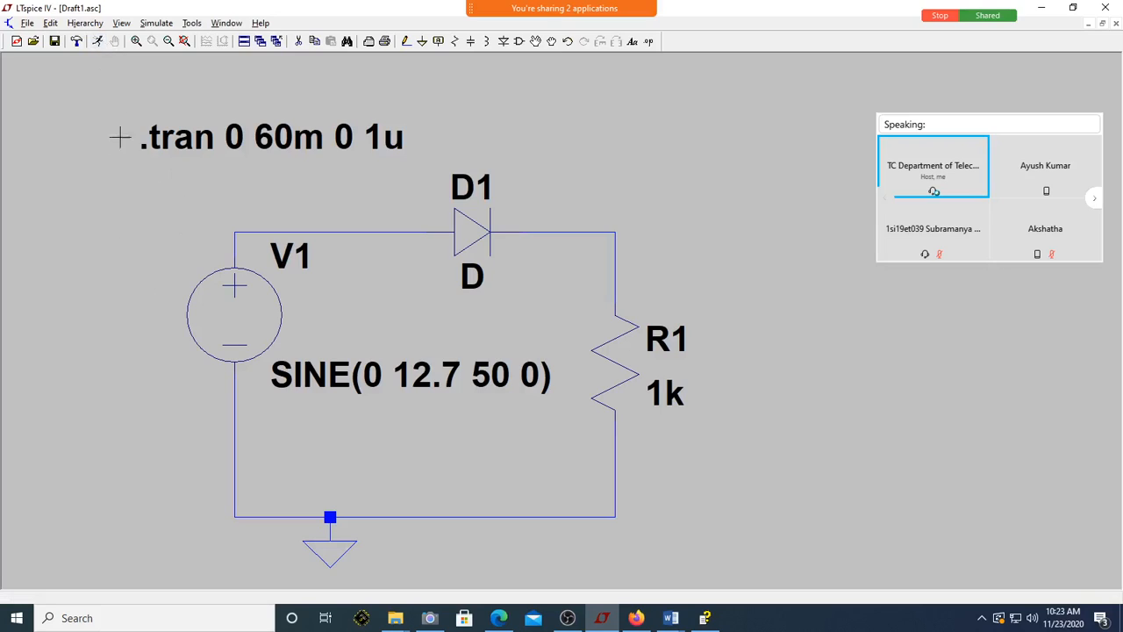
- Run the simulation and plot the voltage at V1's positive node
left_click(97, 41)
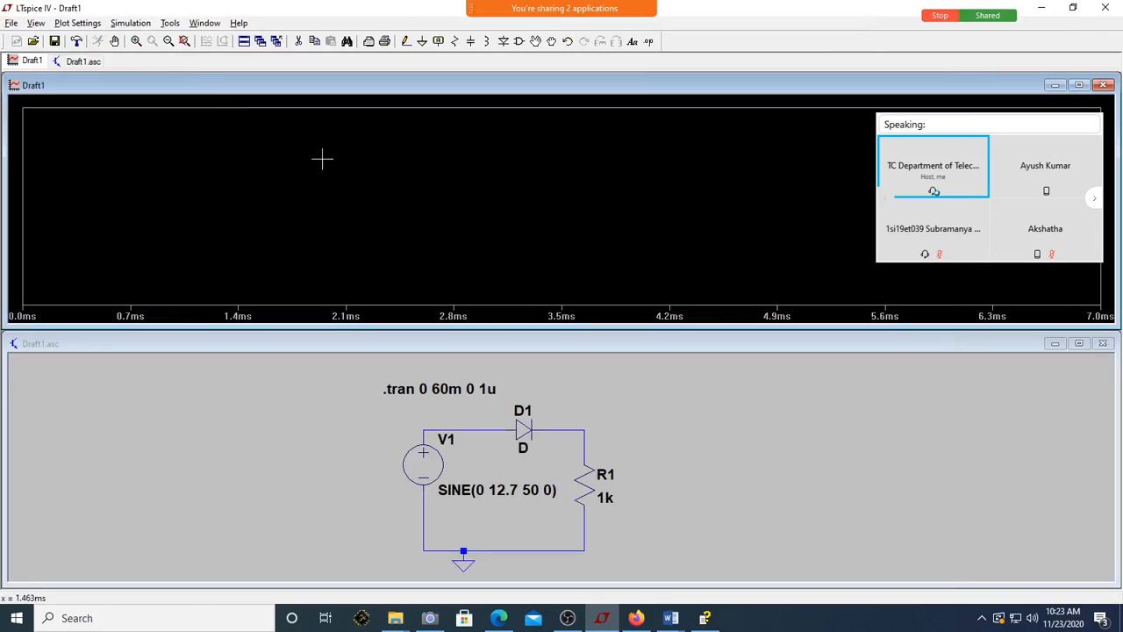
left_click(423, 430)
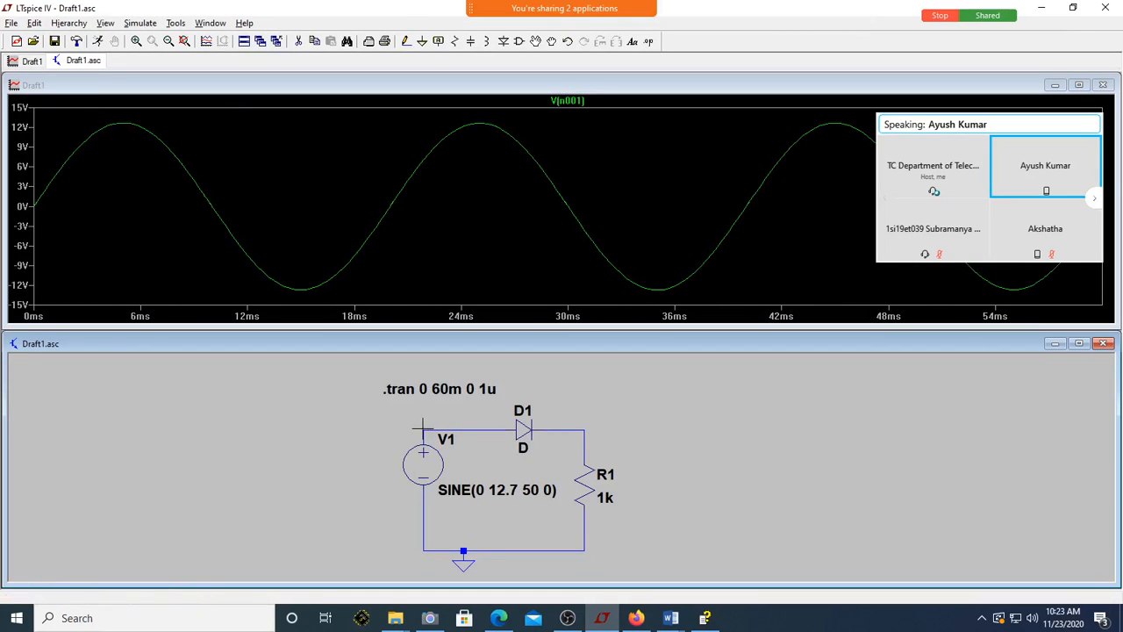
- Collapse the meeting's video panel and move it off the waveform plot, beside the lower edge of the schematic
mouse_move(890, 179)
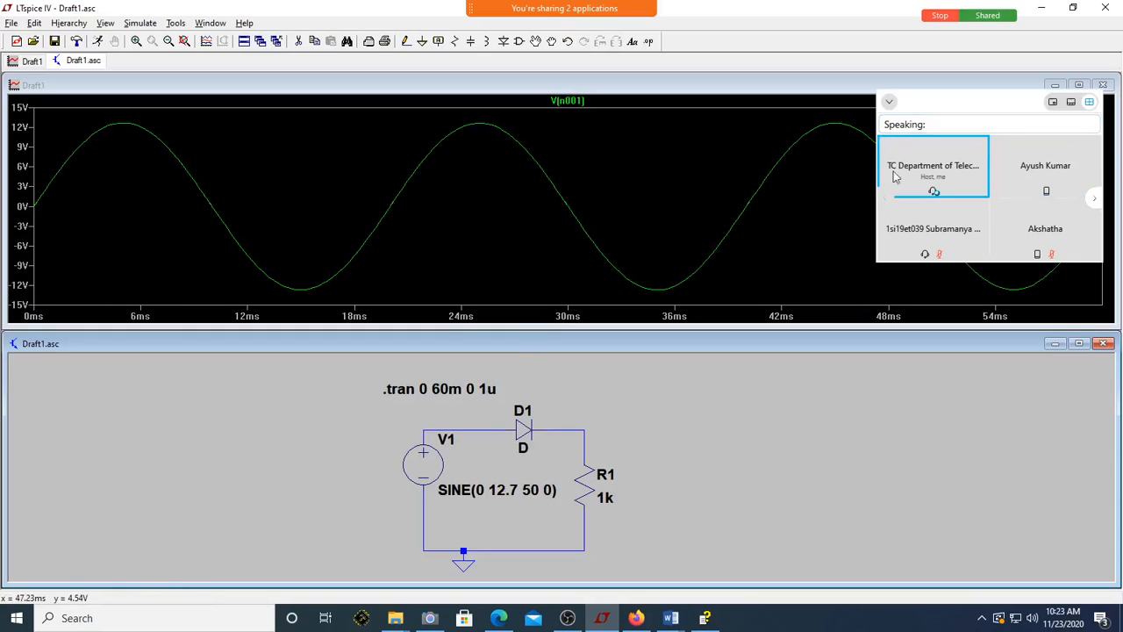
left_click(890, 103)
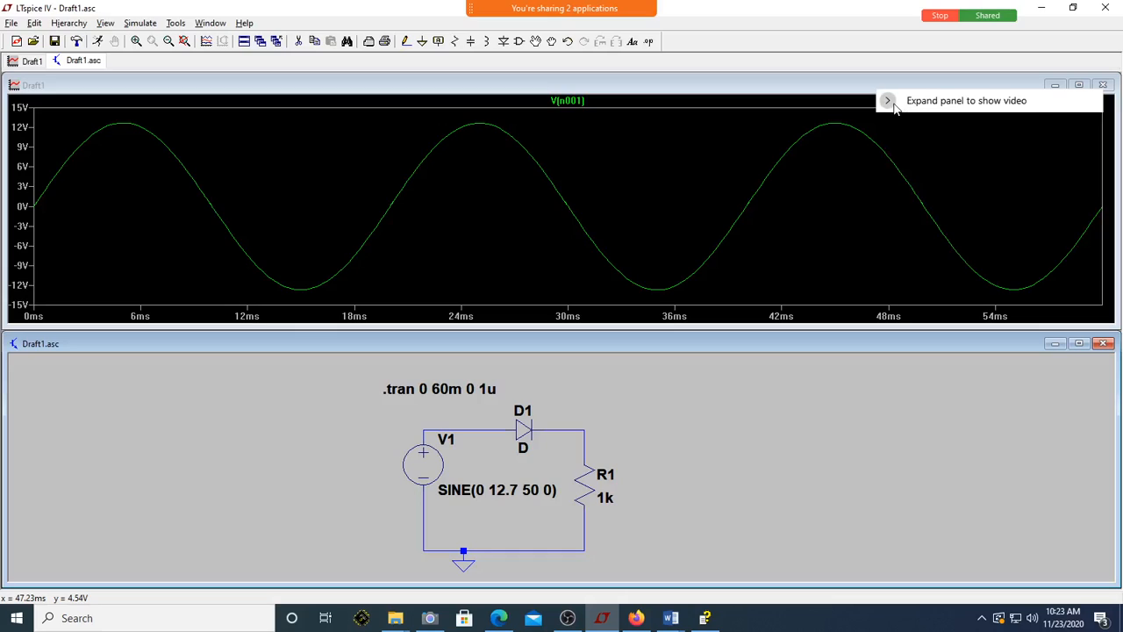
left_click(888, 103)
left_click(890, 103)
left_click_drag(996, 101, 1121, 578)
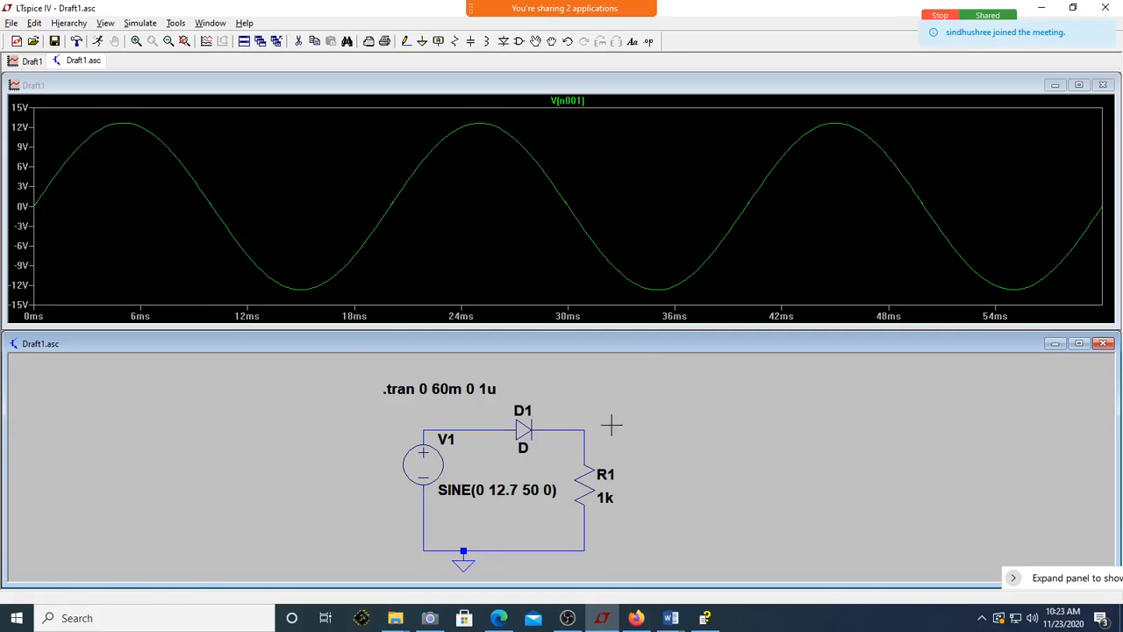
- Add the voltage at the diode's cathode node to the plot and maximize the waveform window
left_click(566, 429)
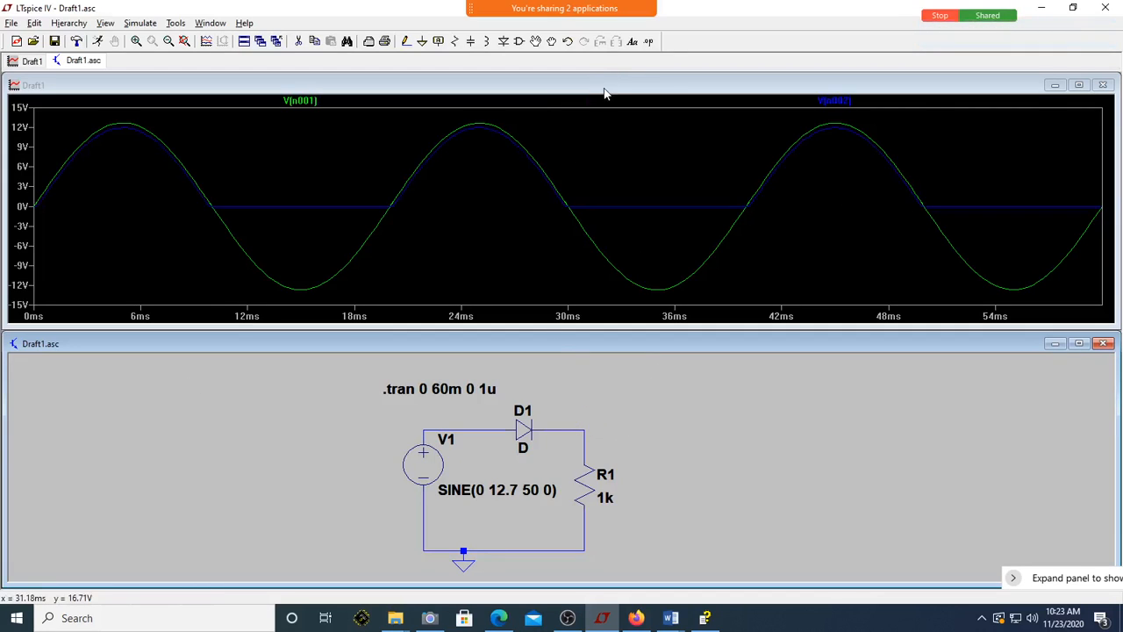
double_click(604, 87)
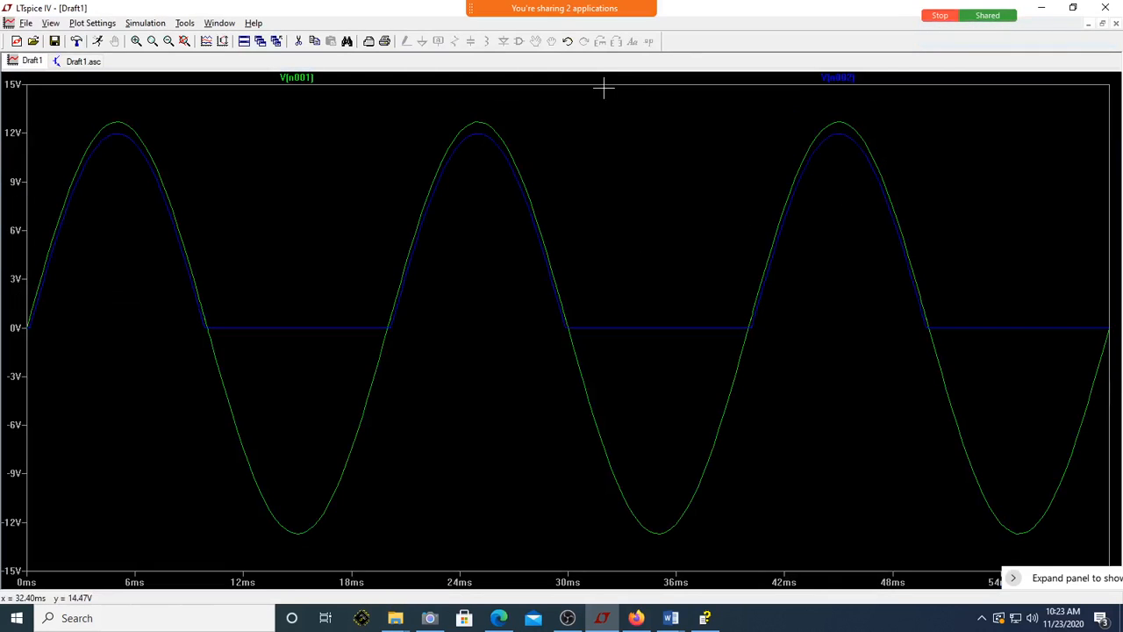
- Change the colour of the V(n002) trace to red
right_click(843, 78)
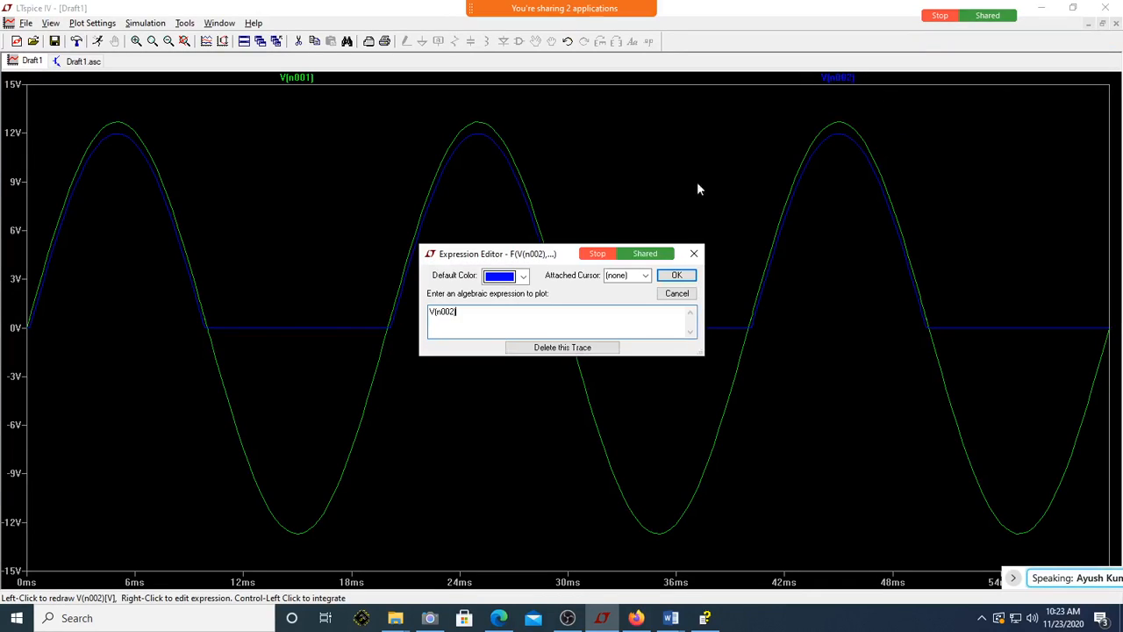
left_click(524, 277)
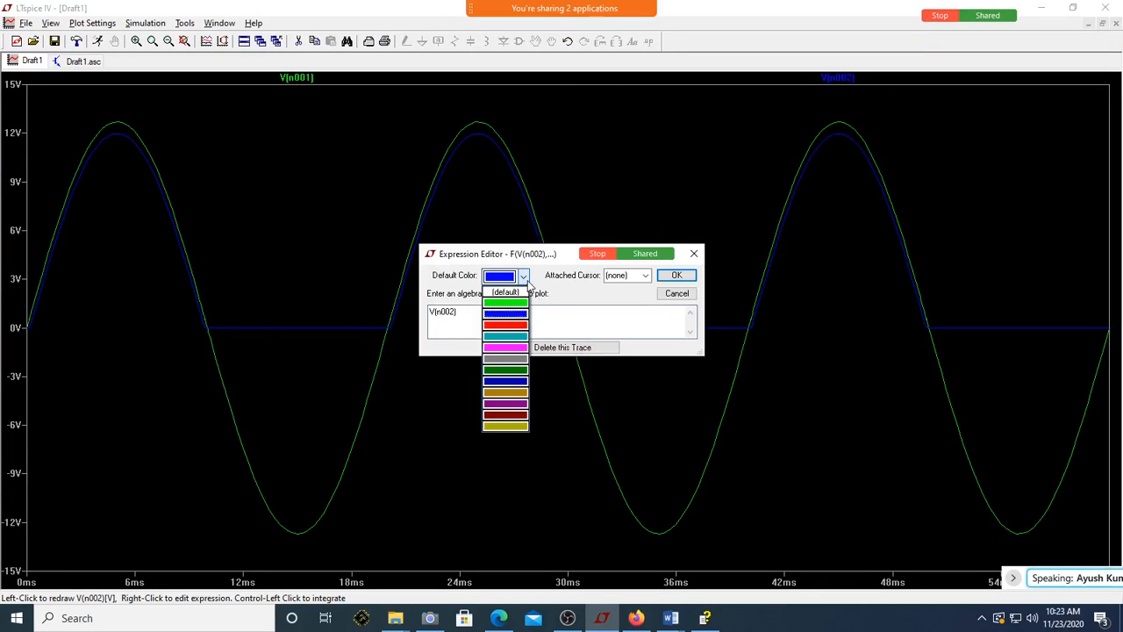
left_click(521, 326)
left_click(676, 276)
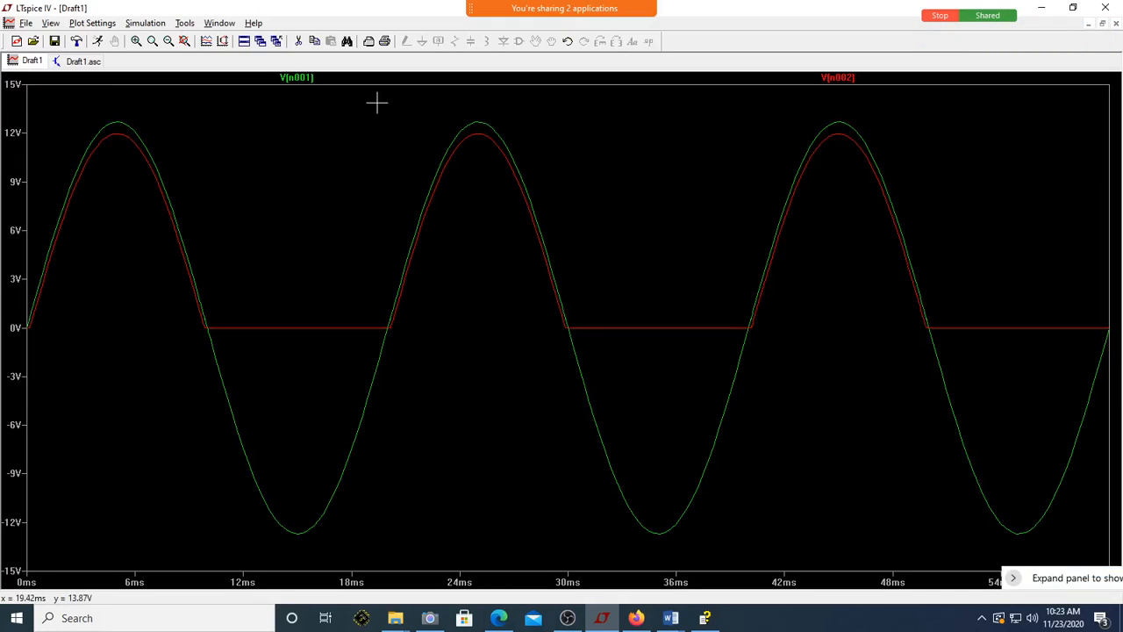
- Inspect the second positive half-cycle of both traces up close, and restore the full plot range
left_click_drag(366, 98, 654, 581)
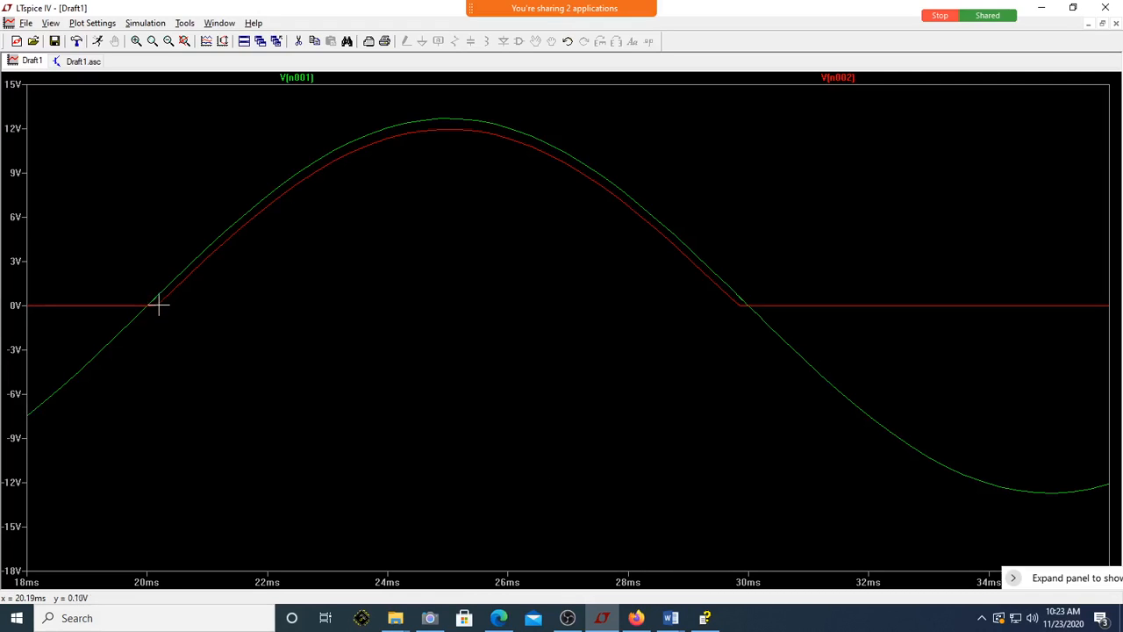
left_click_drag(100, 86, 830, 572)
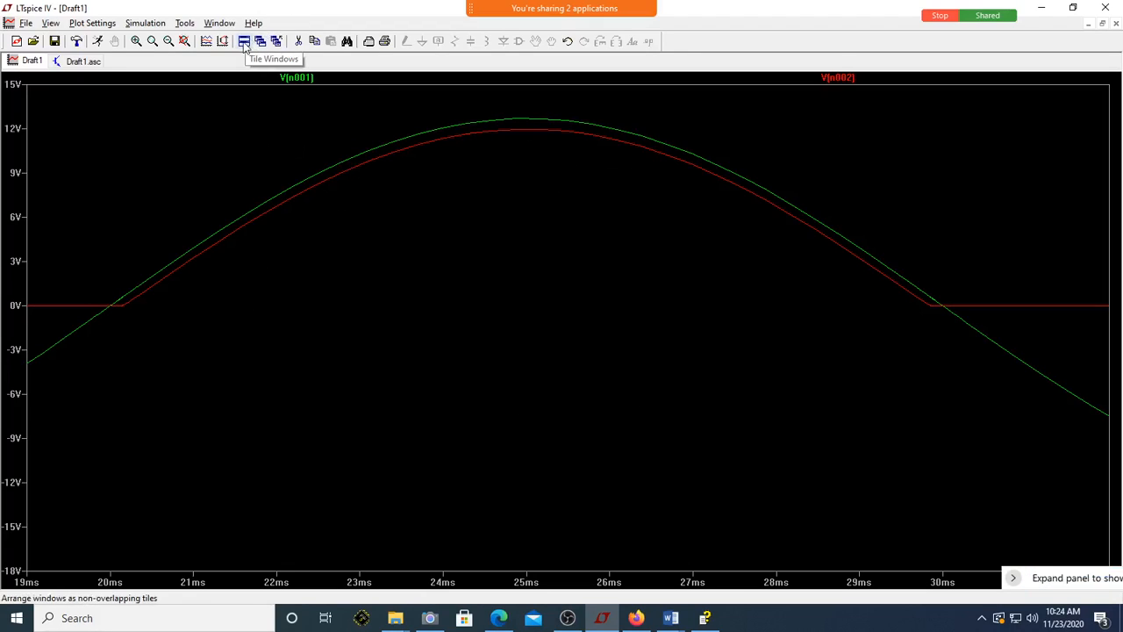
left_click(180, 45)
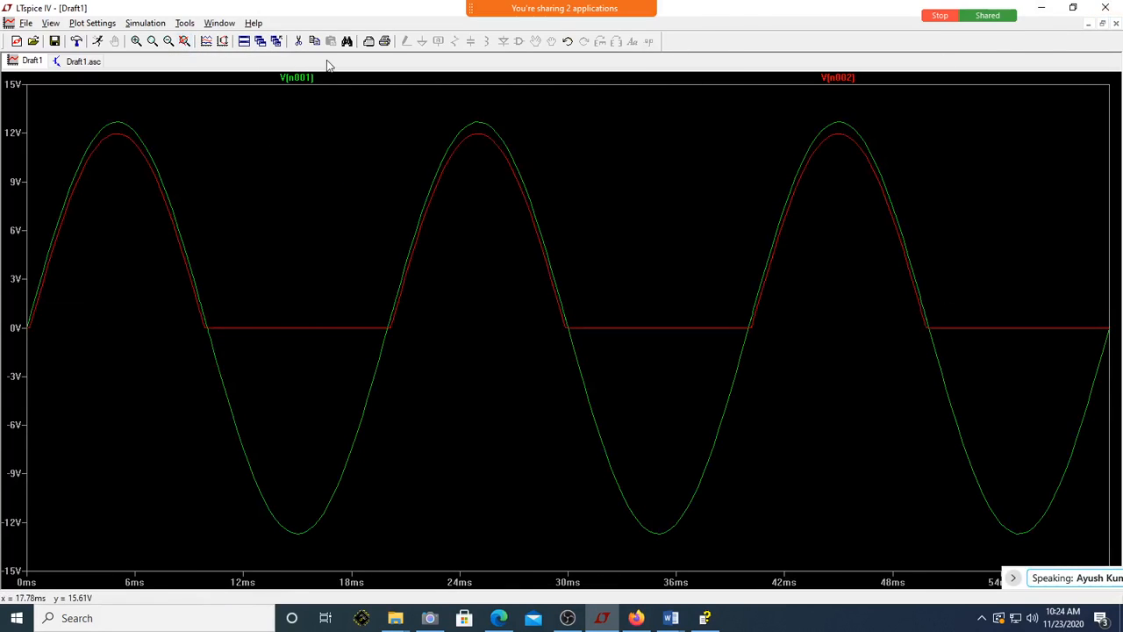
- With the waveform and schematic windows tiled, change diode D1 to the OnSemi 1N914 and rerun the simulation
left_click(244, 41)
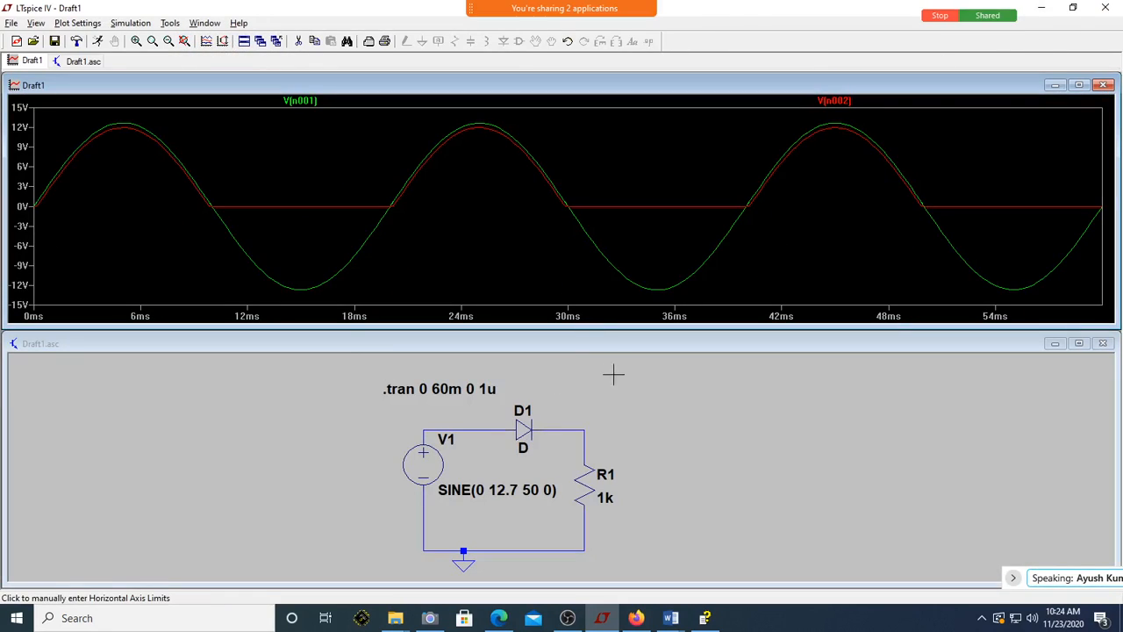
left_click(712, 410)
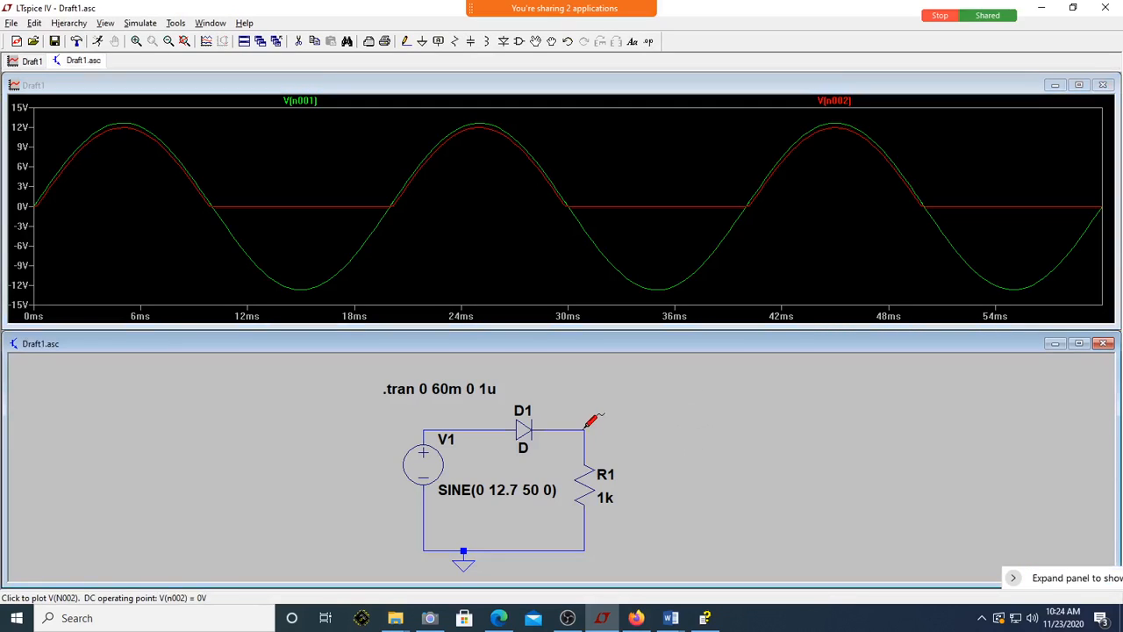
right_click(528, 424)
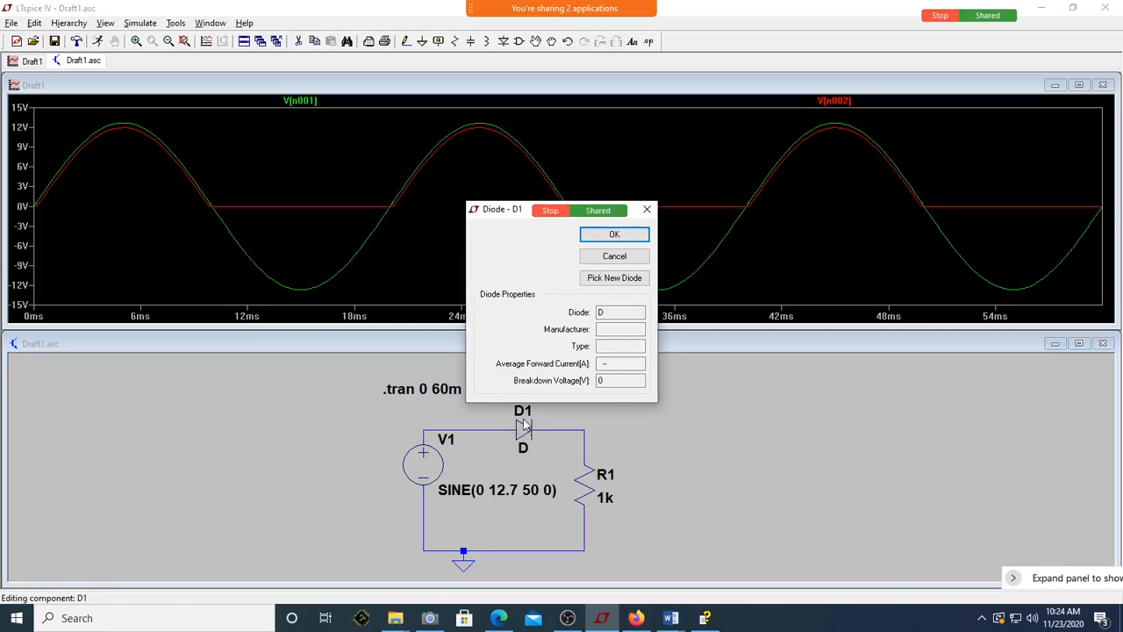
left_click(620, 277)
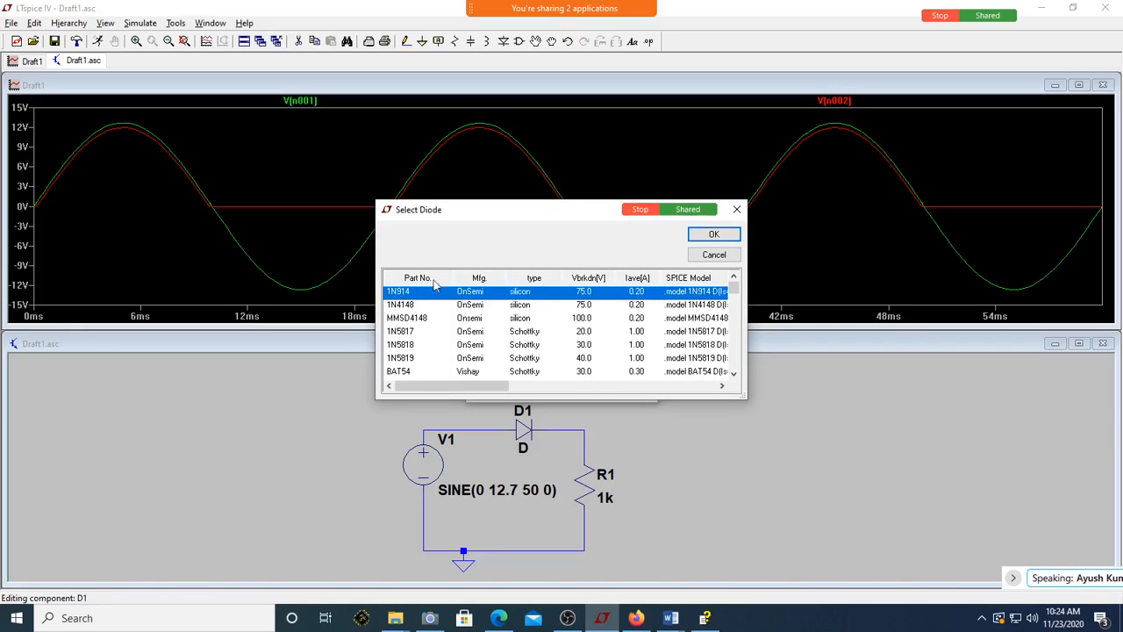
left_click(714, 235)
key("Return")
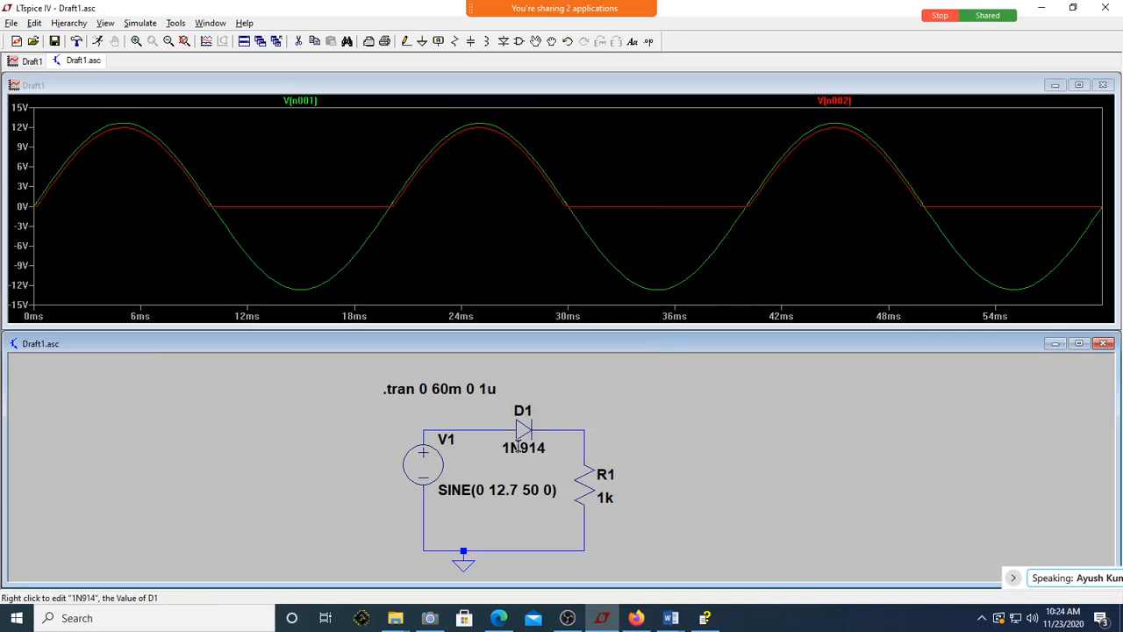
left_click(97, 42)
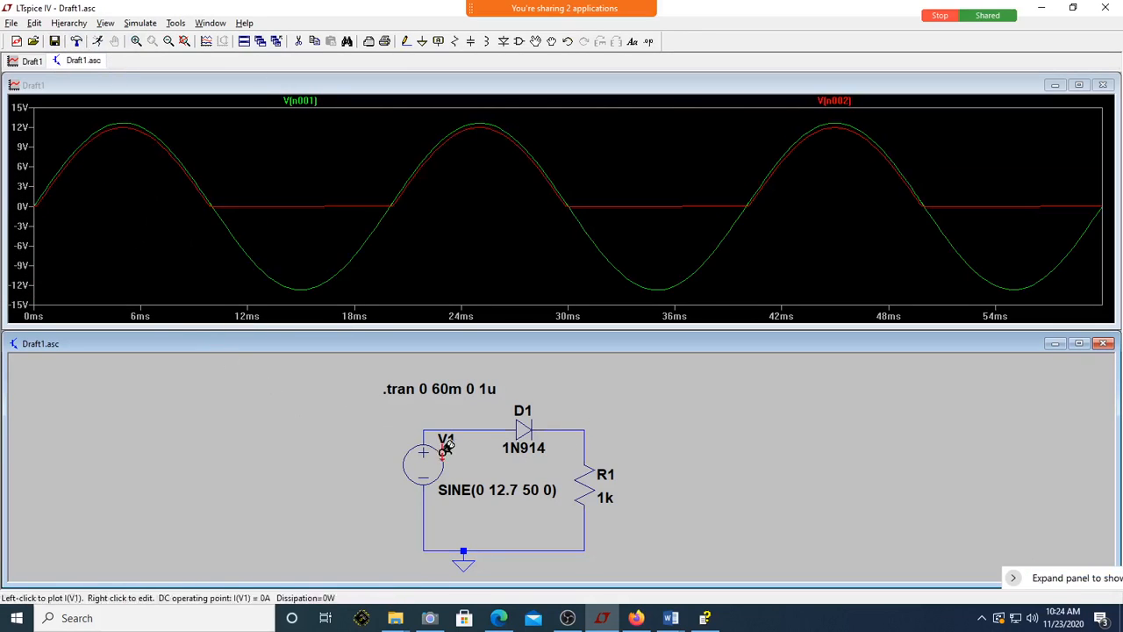
- Change diode D1 to the OnSemi 1N4148 silicon model and rerun the simulation
right_click(530, 425)
left_click(623, 279)
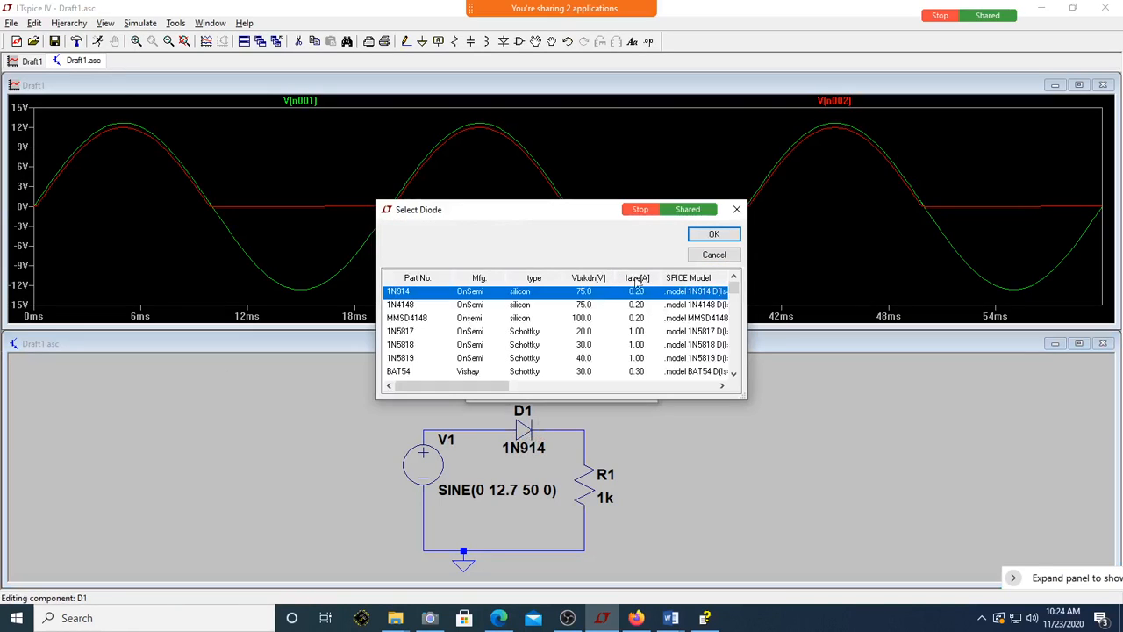
left_click(505, 305)
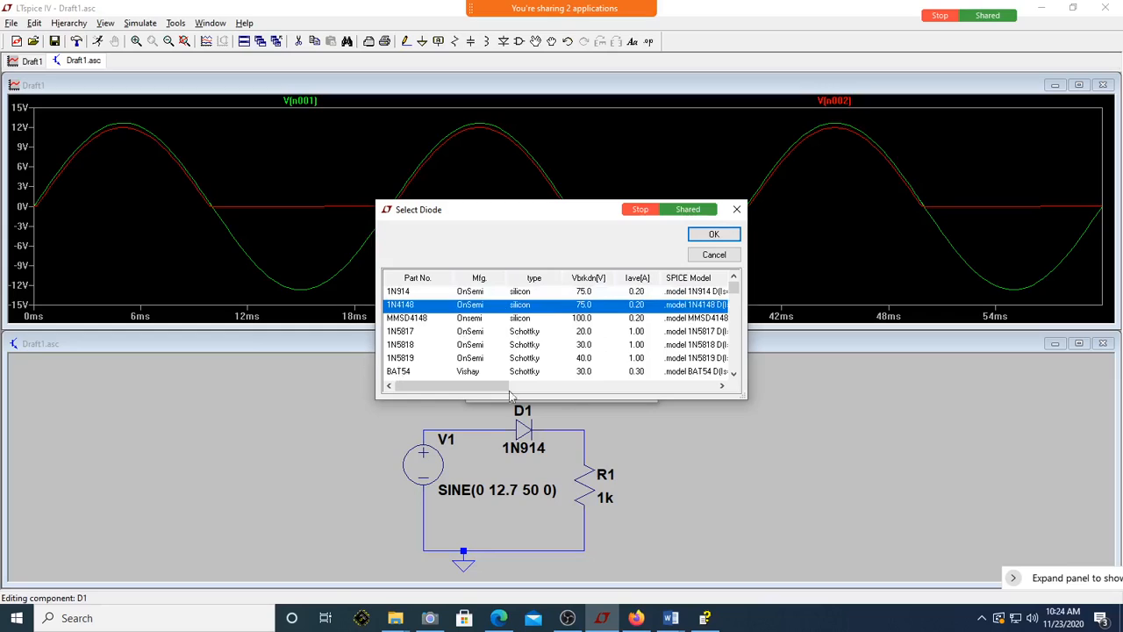
left_click(714, 236)
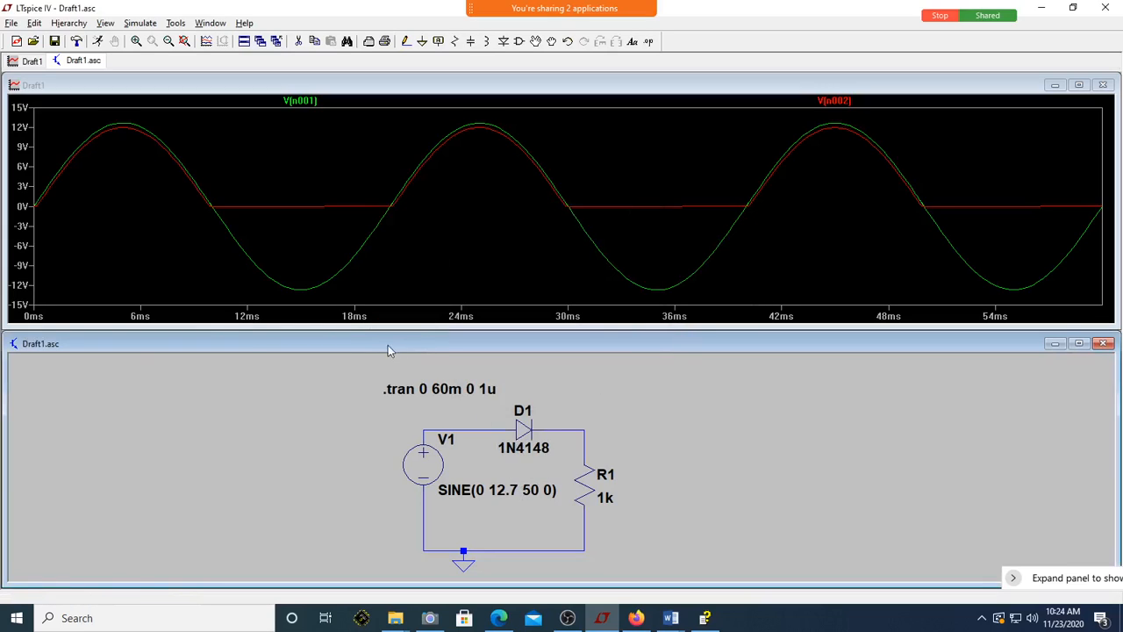
left_click(98, 41)
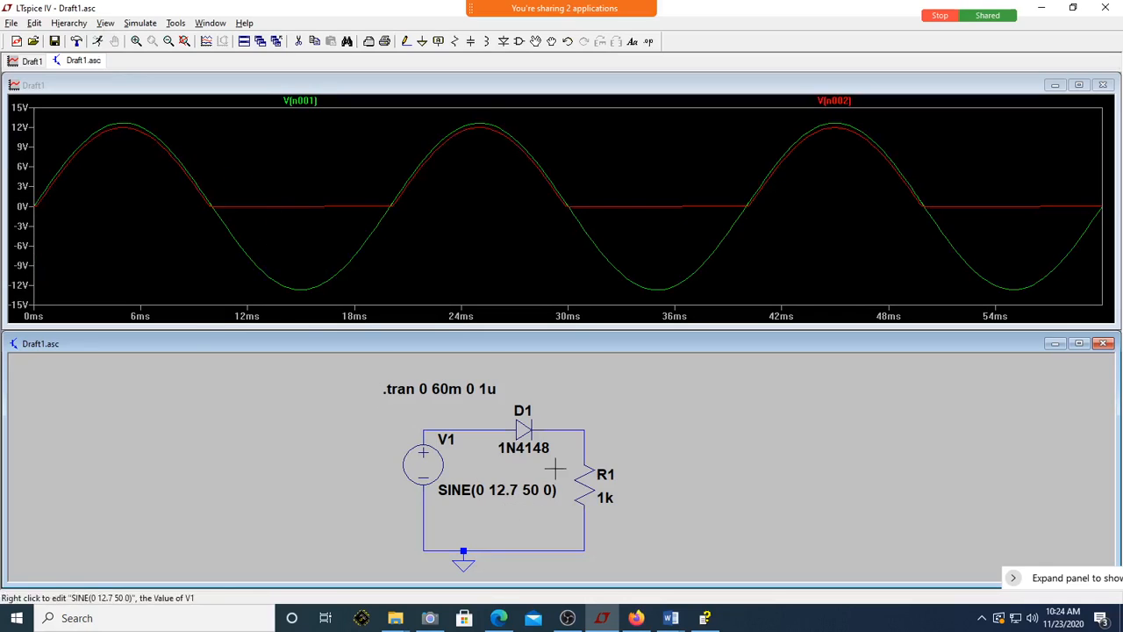
- Examine the types, breakdown voltages and SPICE model parameters in an enlarged diode selection list, leaving D1's model as it is
right_click(523, 431)
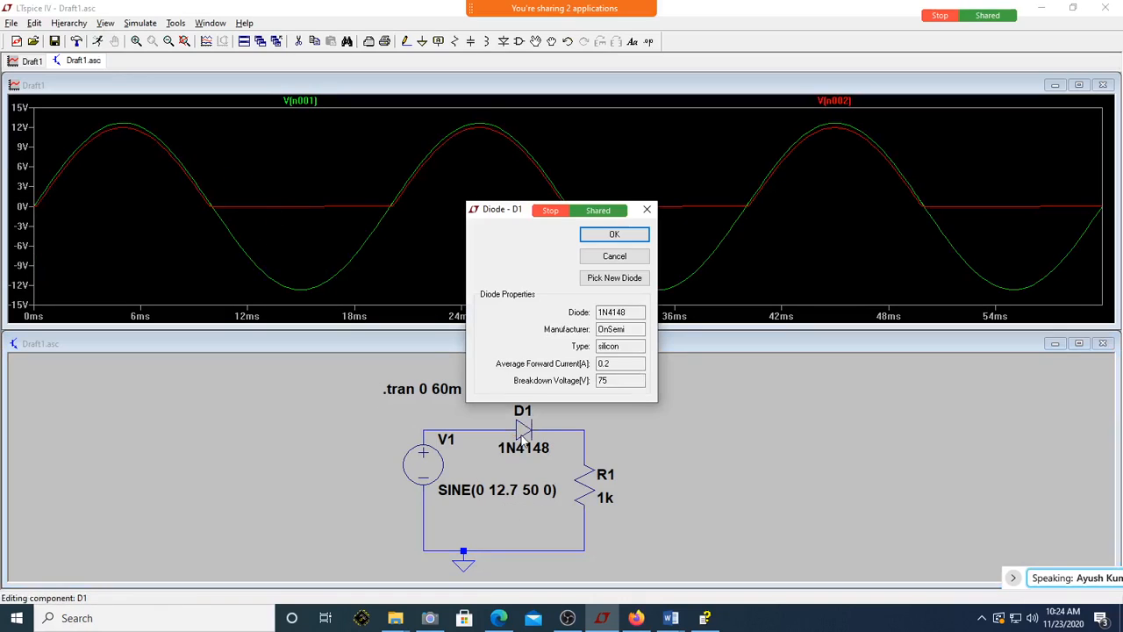
left_click(615, 279)
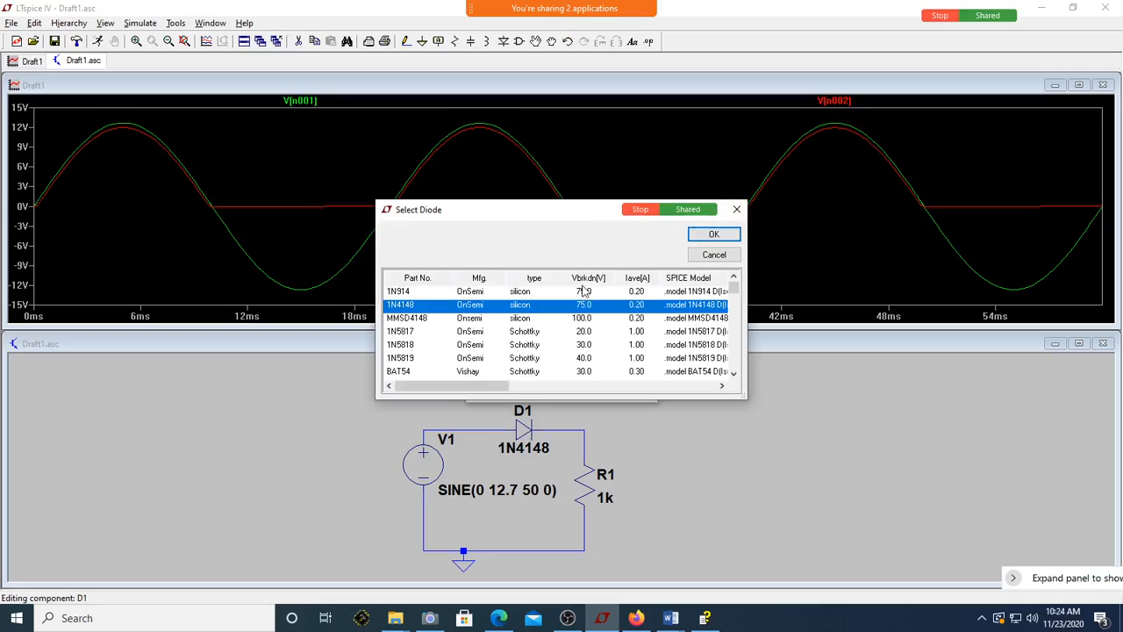
left_click_drag(752, 342, 1050, 342)
left_click_drag(899, 399, 899, 553)
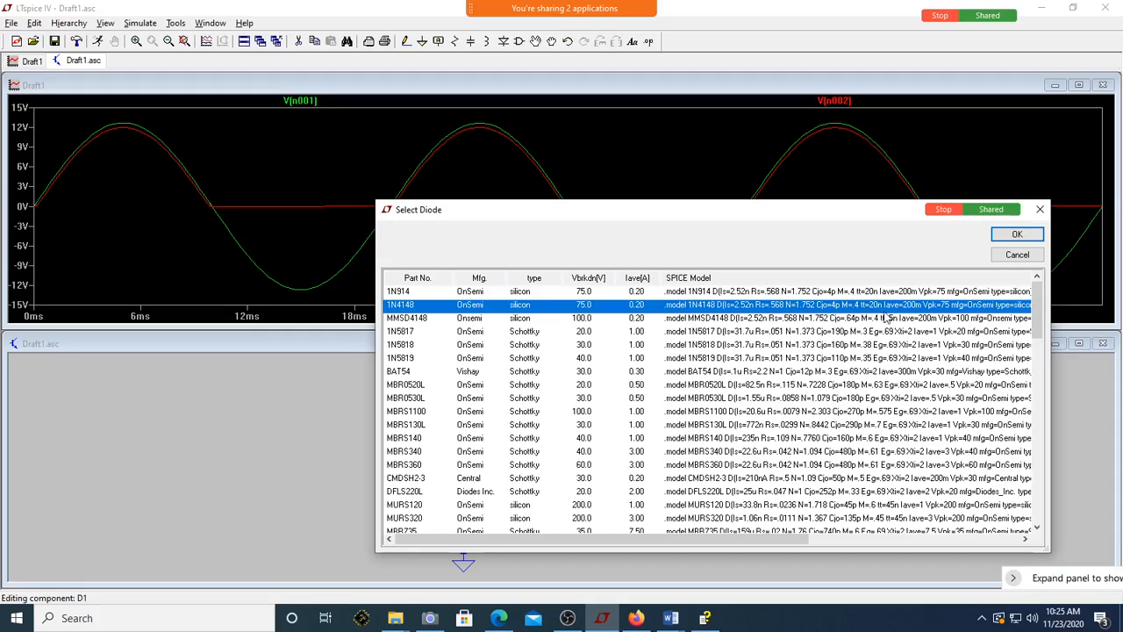
left_click_drag(788, 538, 872, 538)
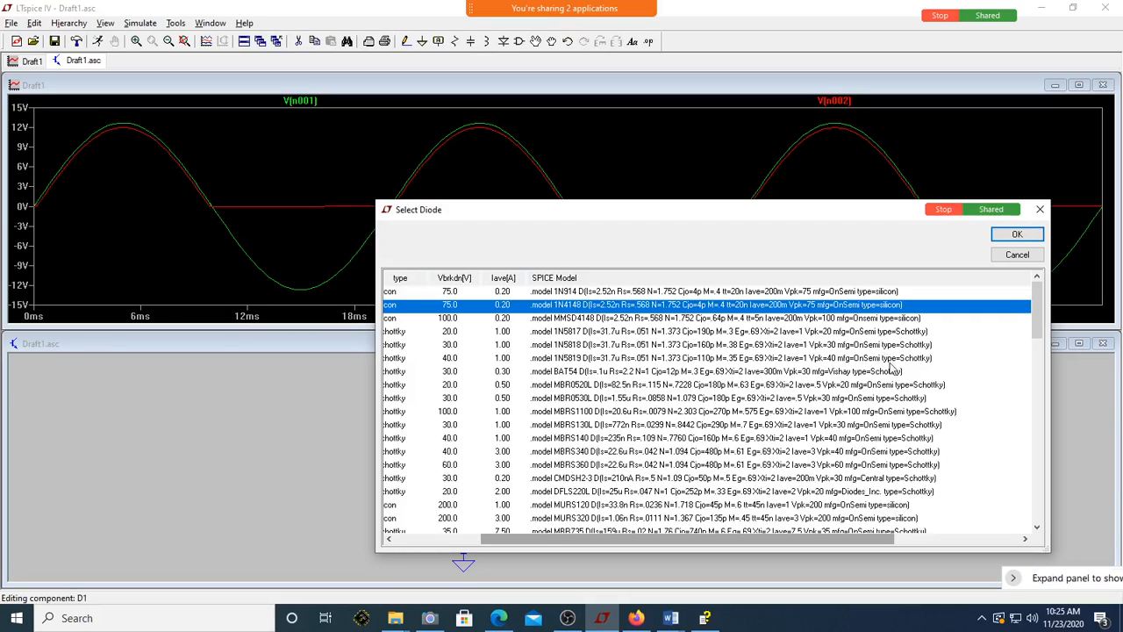
scroll(890, 369, "down", 3)
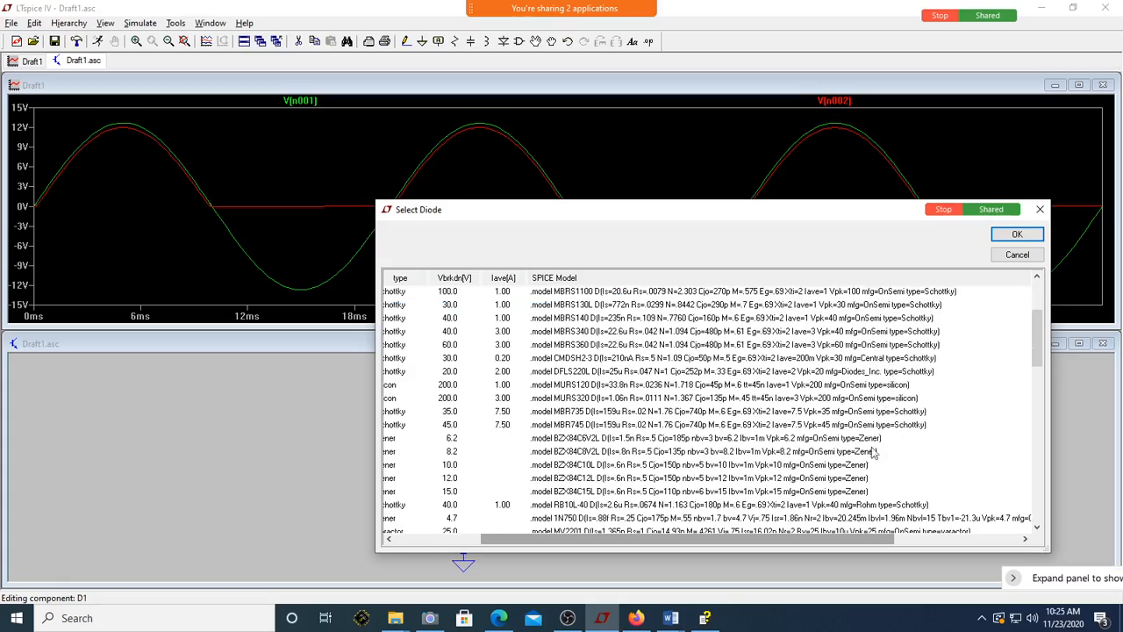
scroll(863, 487, "up", 3)
left_click_drag(645, 544, 558, 546)
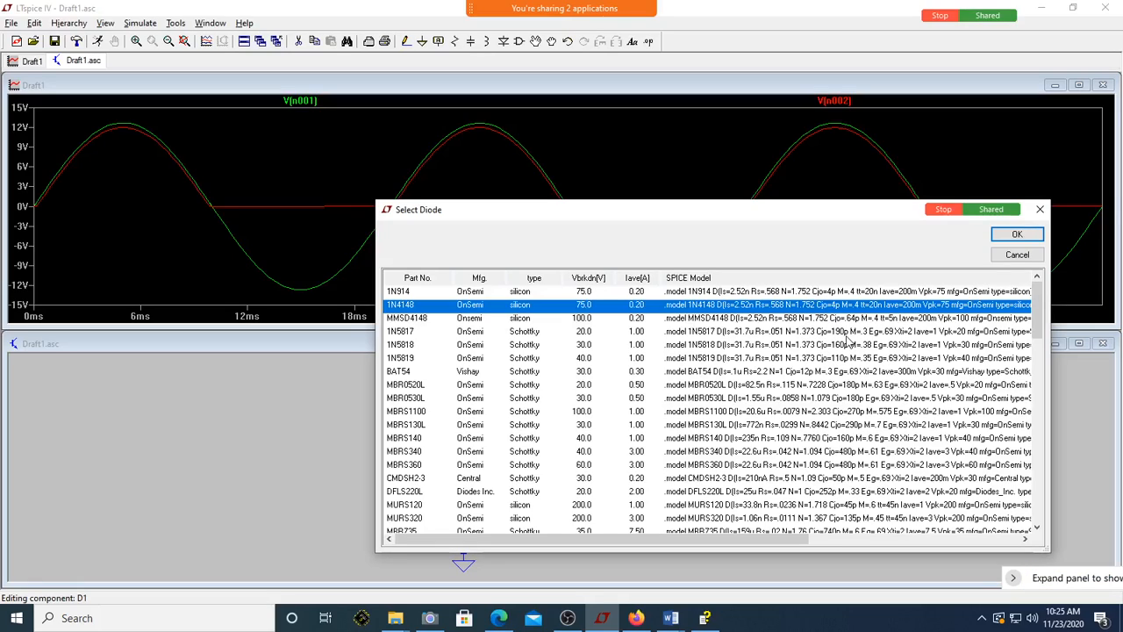
left_click(841, 334)
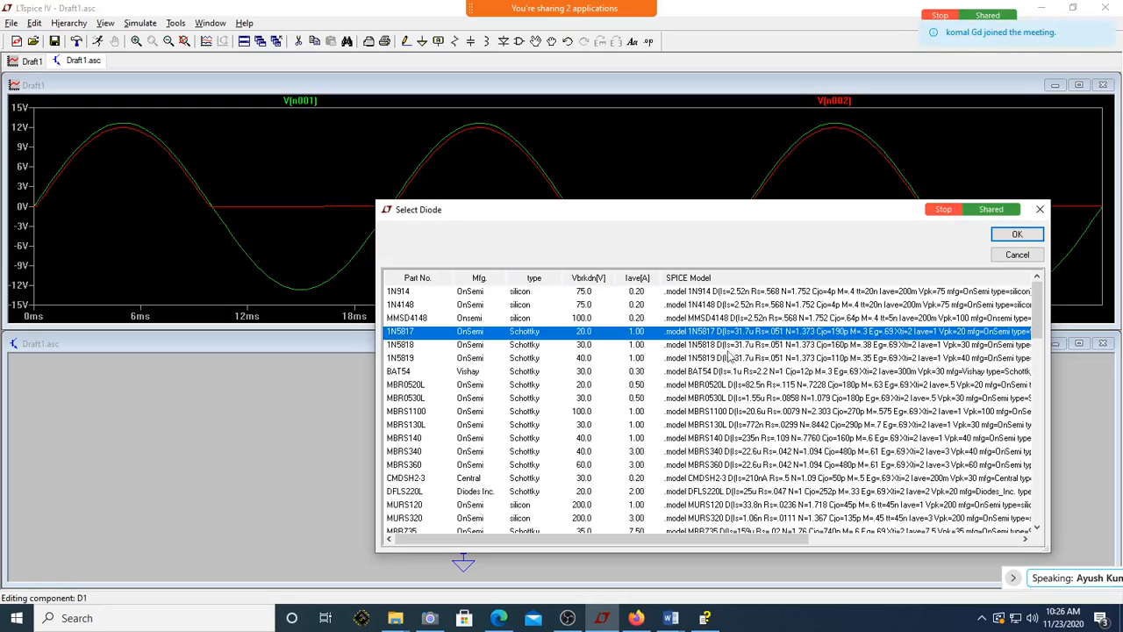
left_click(1041, 211)
left_click(647, 209)
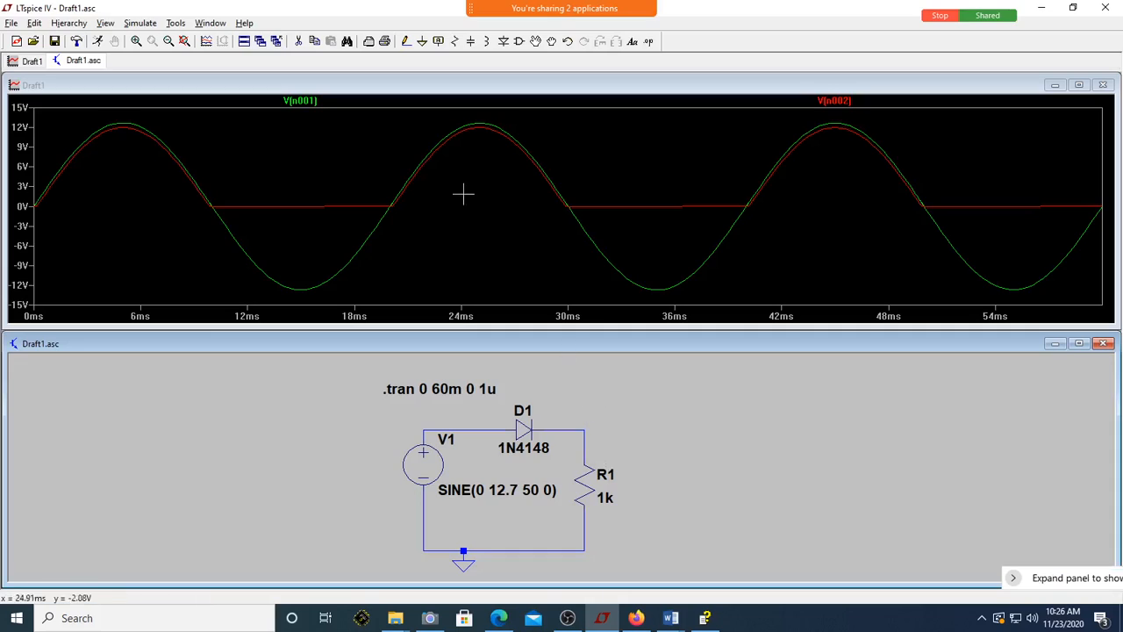
- Place a capacitor beside R1 and wire it in parallel with the resistor
key("c")
left_click(646, 472)
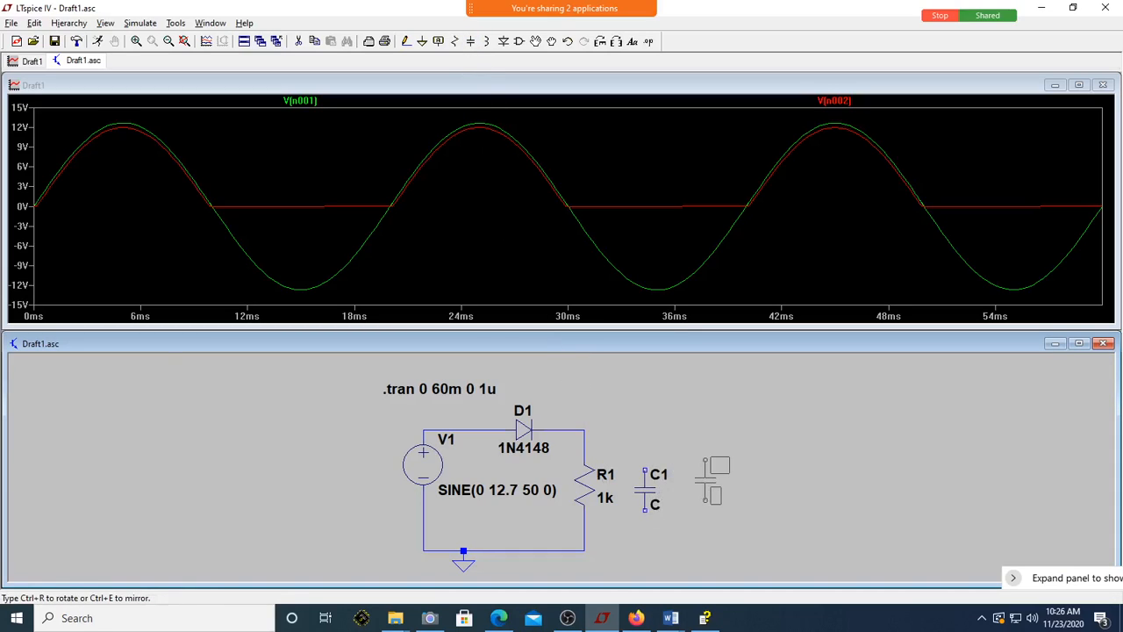
key("Escape")
key("F3")
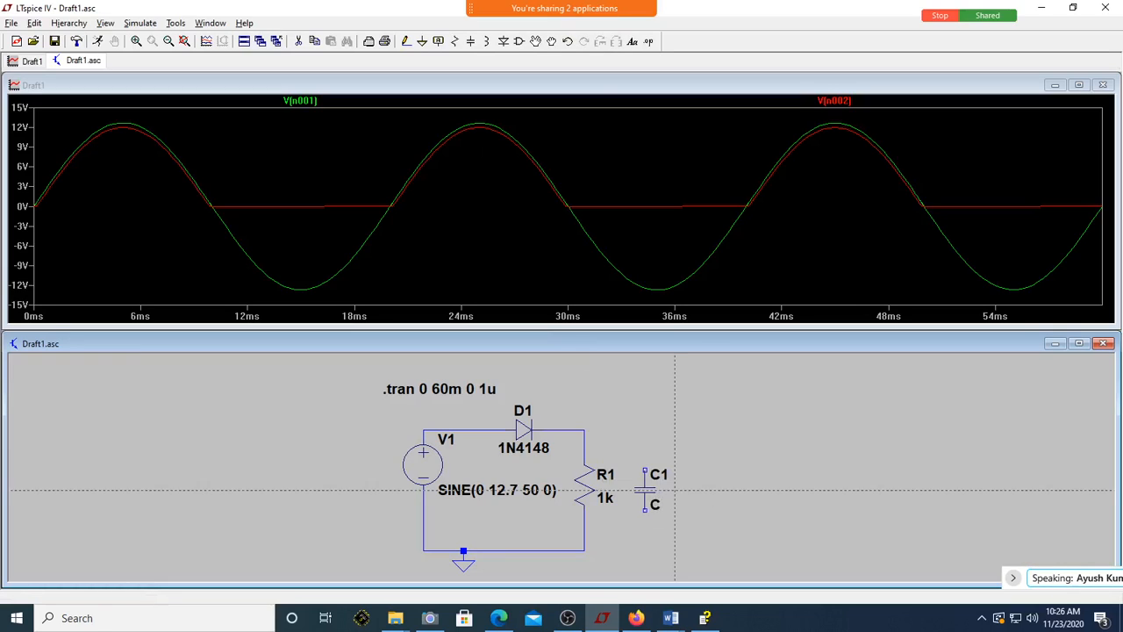
left_click(645, 470)
left_click(645, 430)
left_click(585, 430)
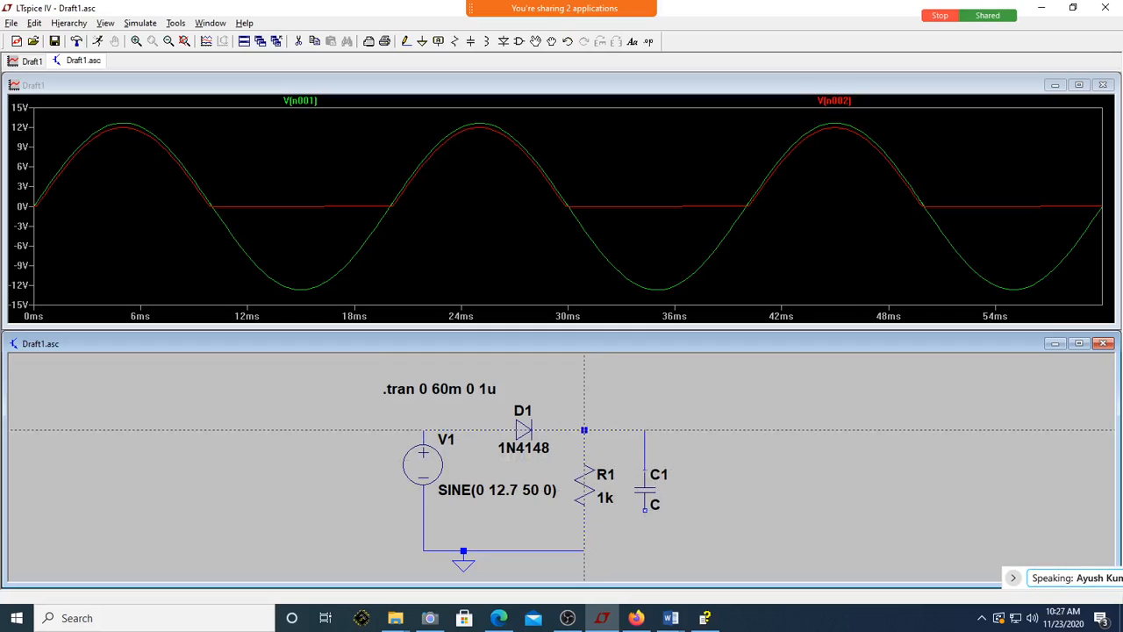
left_click(645, 509)
left_click(645, 551)
left_click(585, 550)
key("Escape")
- Set capacitor C1 to 100u and rerun the simulation, viewing the waveforms in a maximized window
right_click(656, 507)
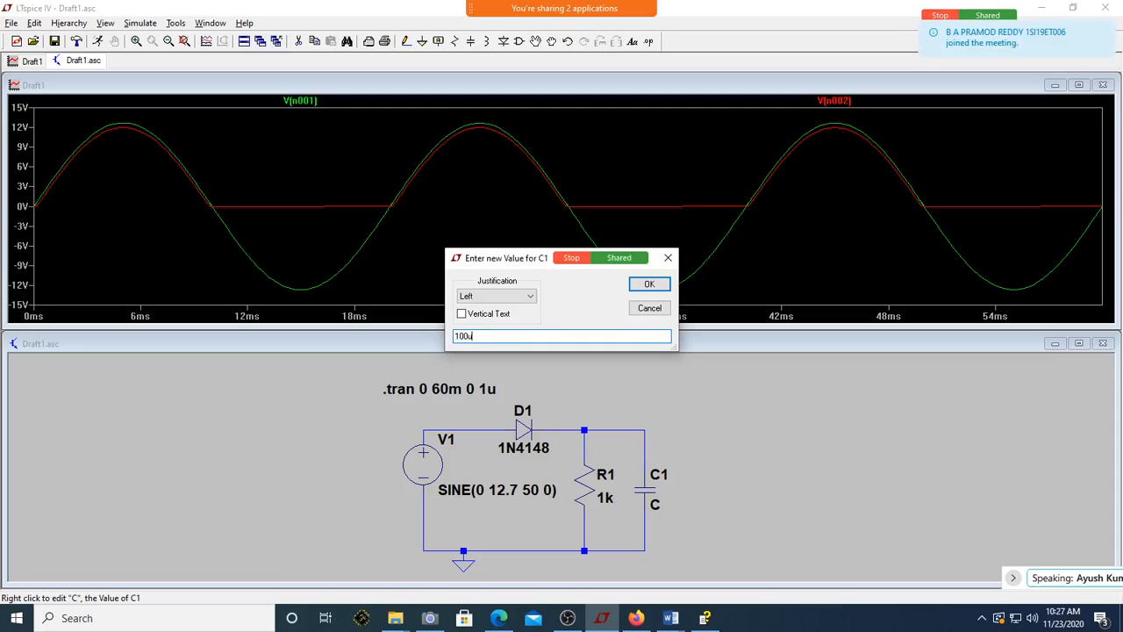
key("Return")
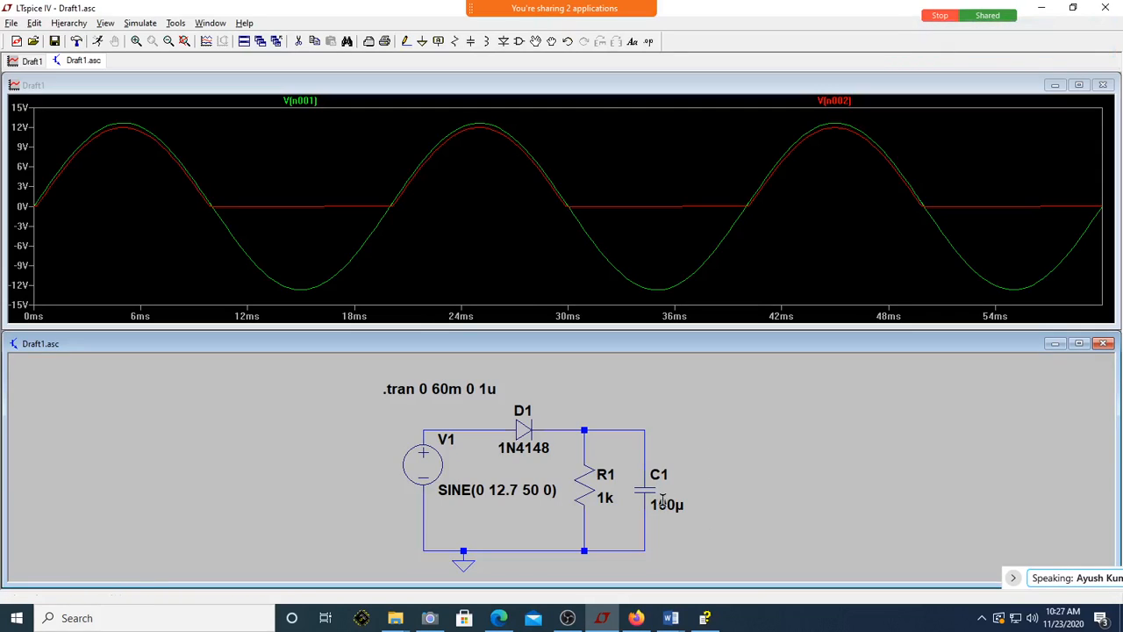
left_click(97, 44)
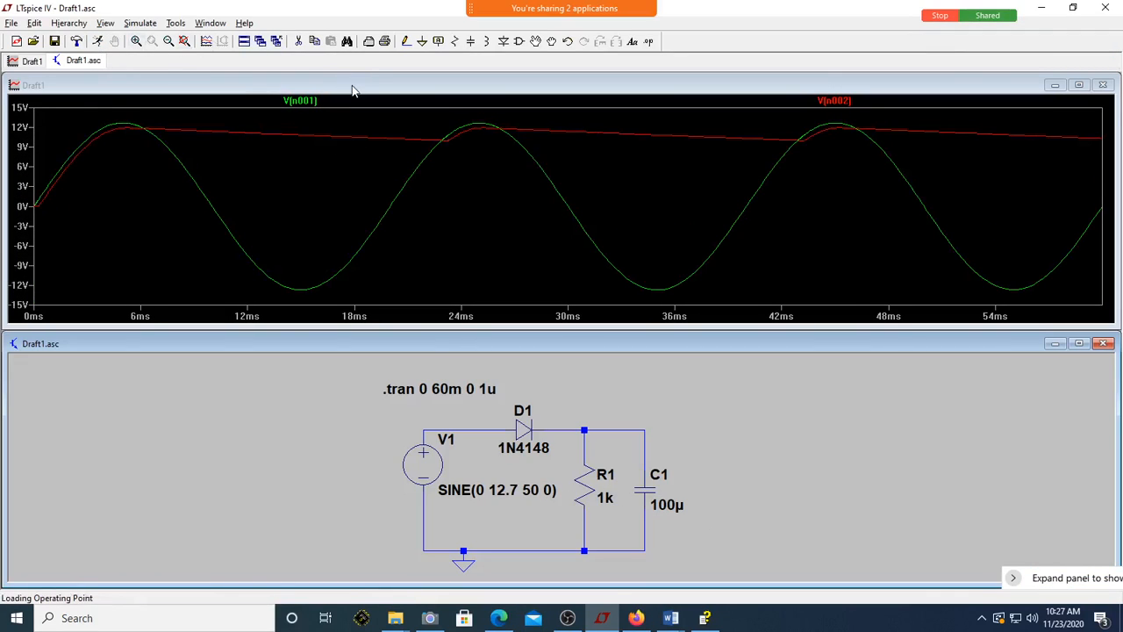
double_click(352, 85)
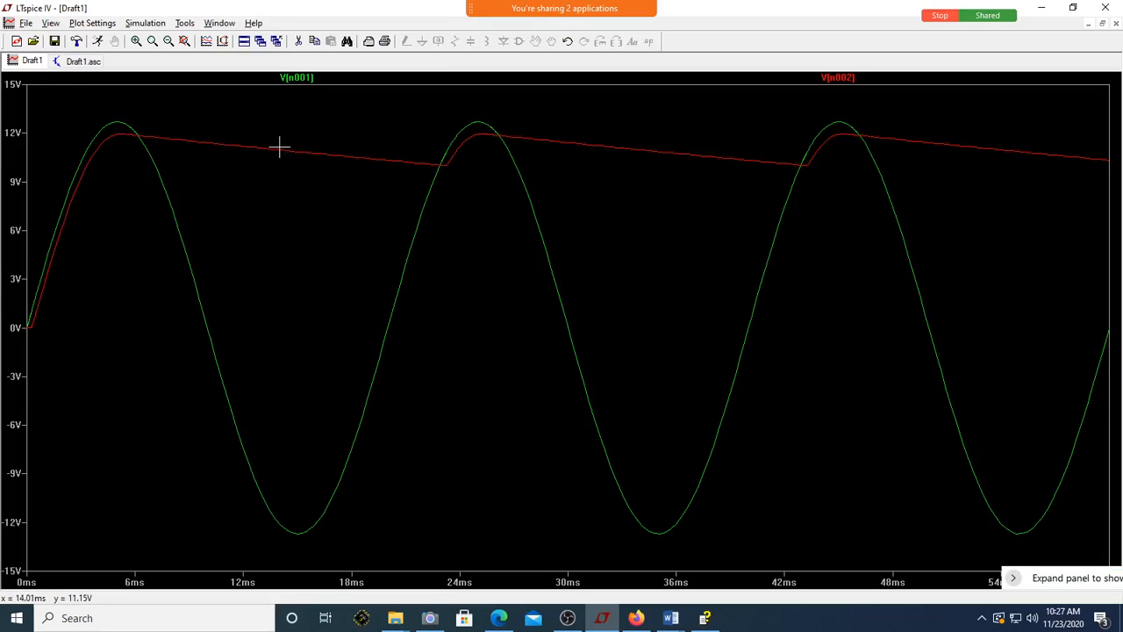
left_click(1075, 8)
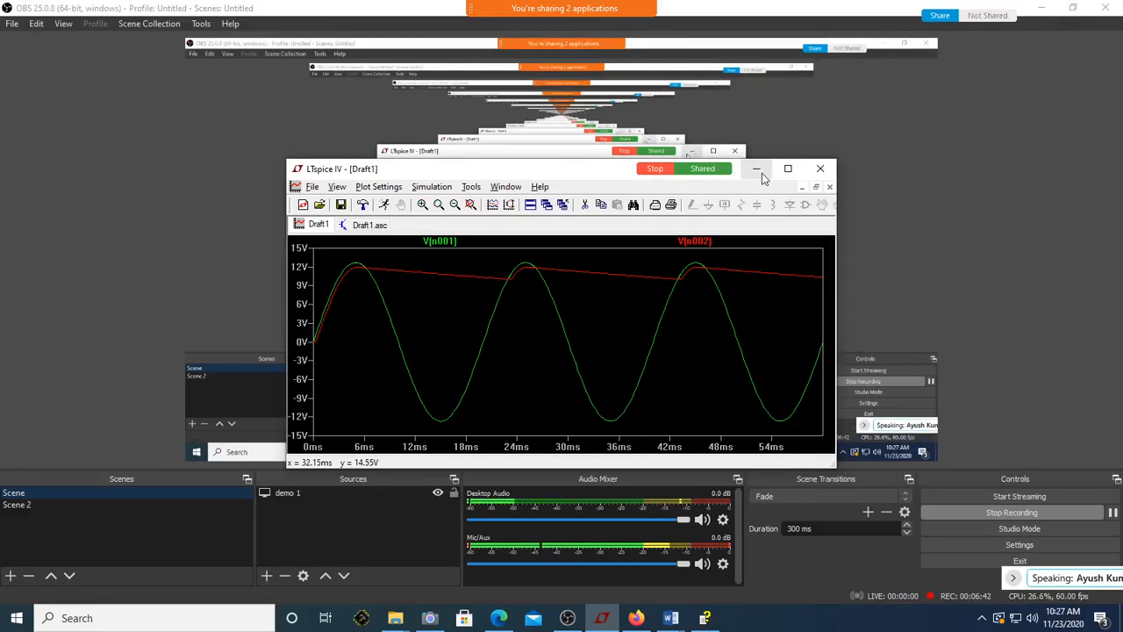
left_click(602, 621)
left_click(603, 621)
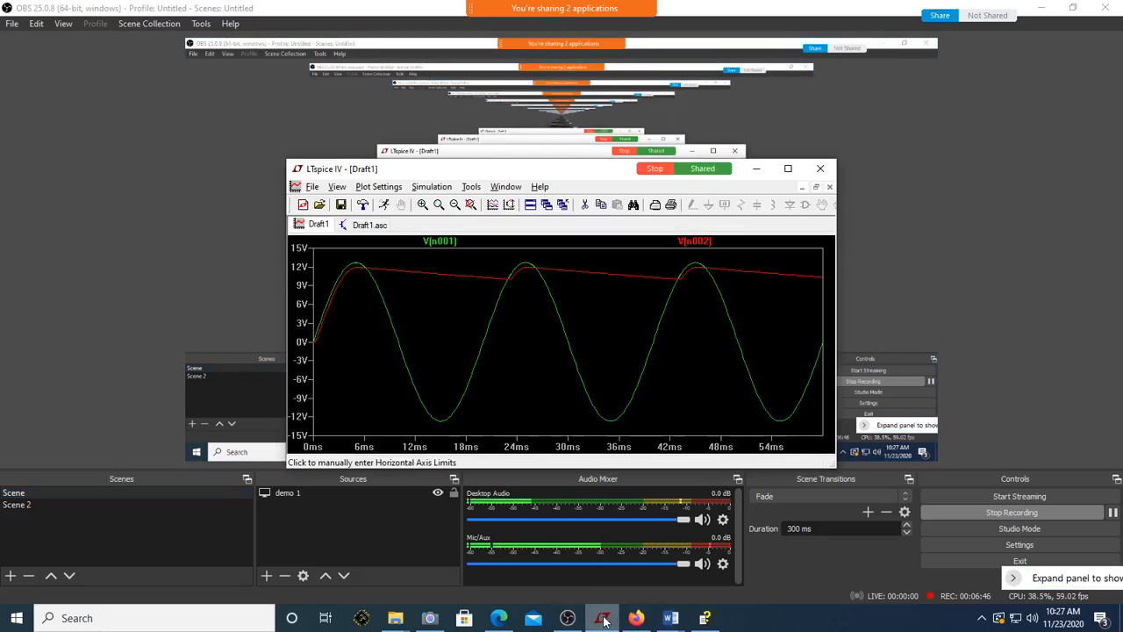
left_click(788, 169)
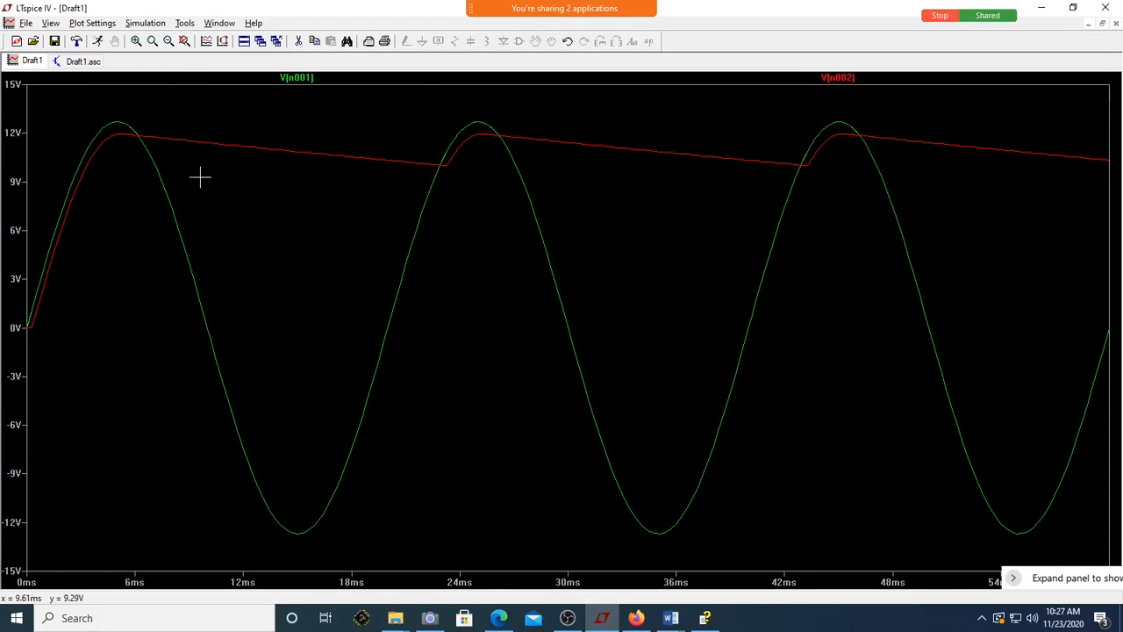
- Tile the waveform and schematic windows and make the schematic active
left_click(249, 45)
left_click(518, 432)
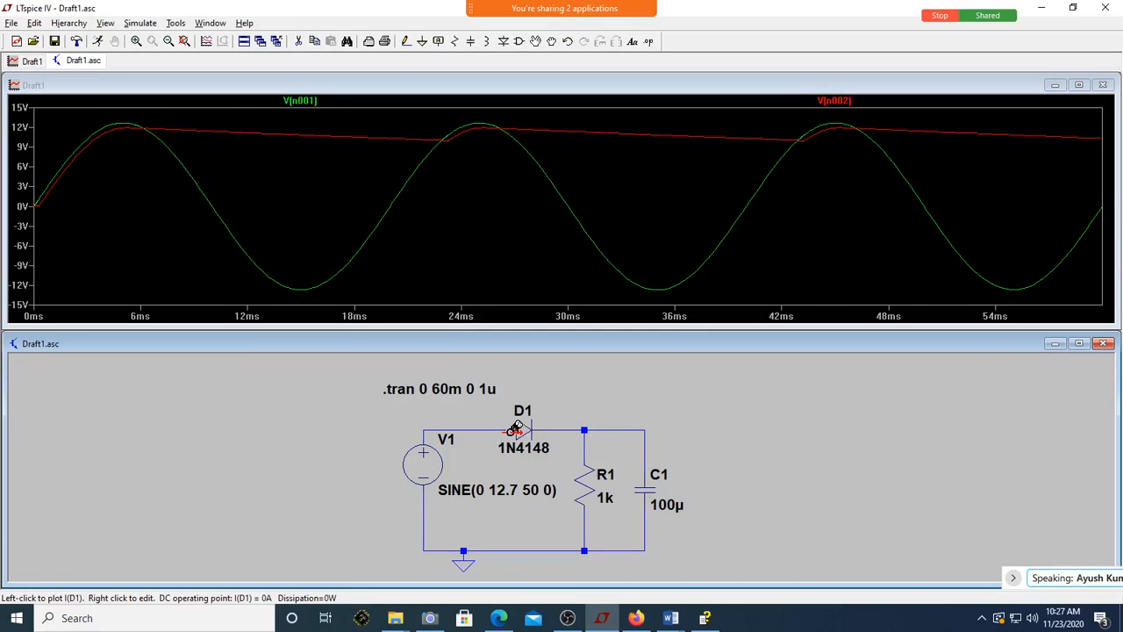
- Plot the current through diode D1 and recolour the I(D1) trace green in a maximized waveform window
left_click(517, 430)
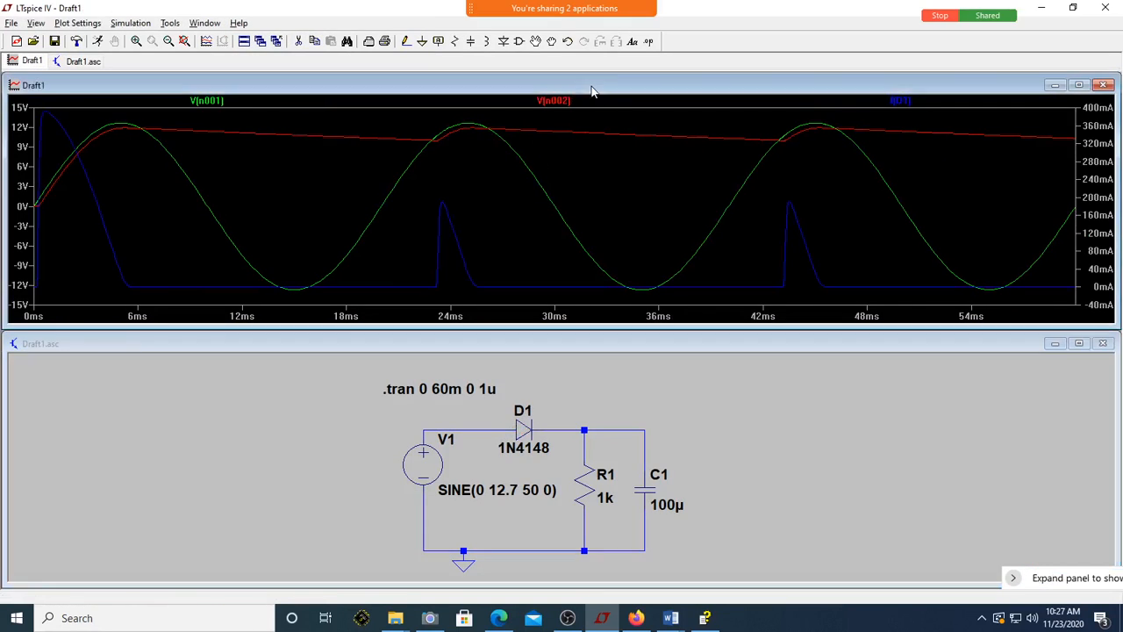
double_click(590, 86)
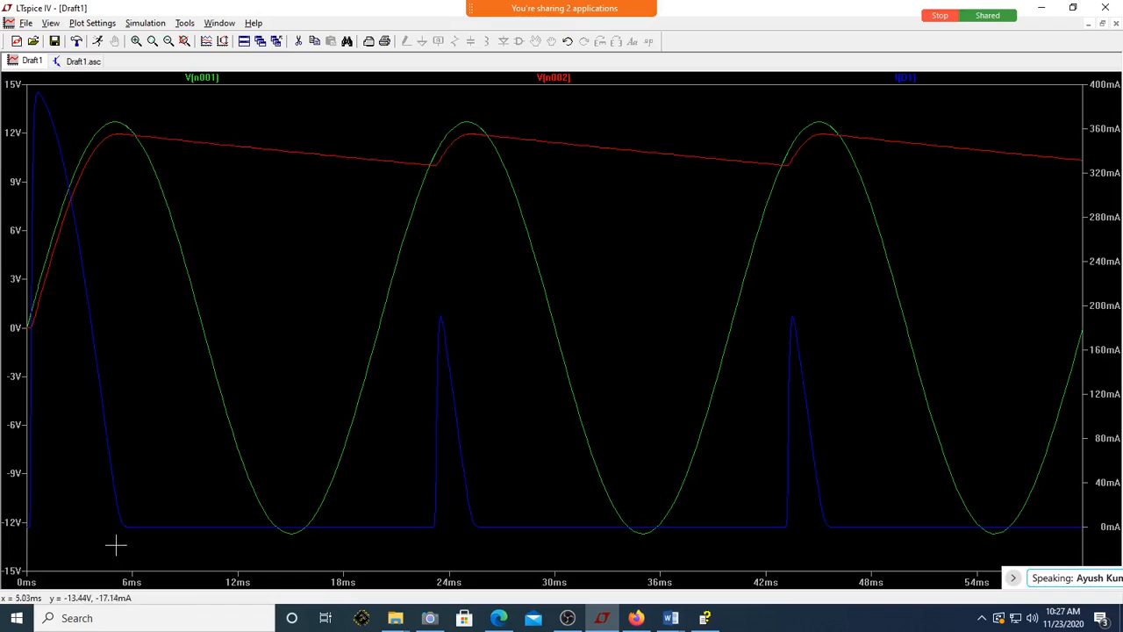
right_click(912, 79)
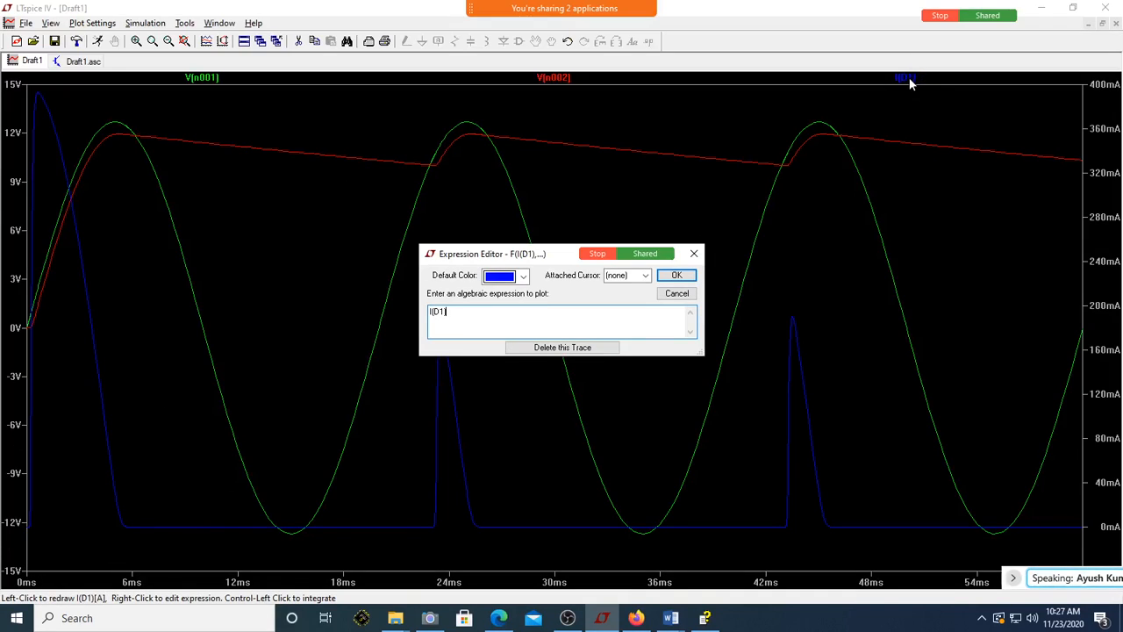
left_click(524, 277)
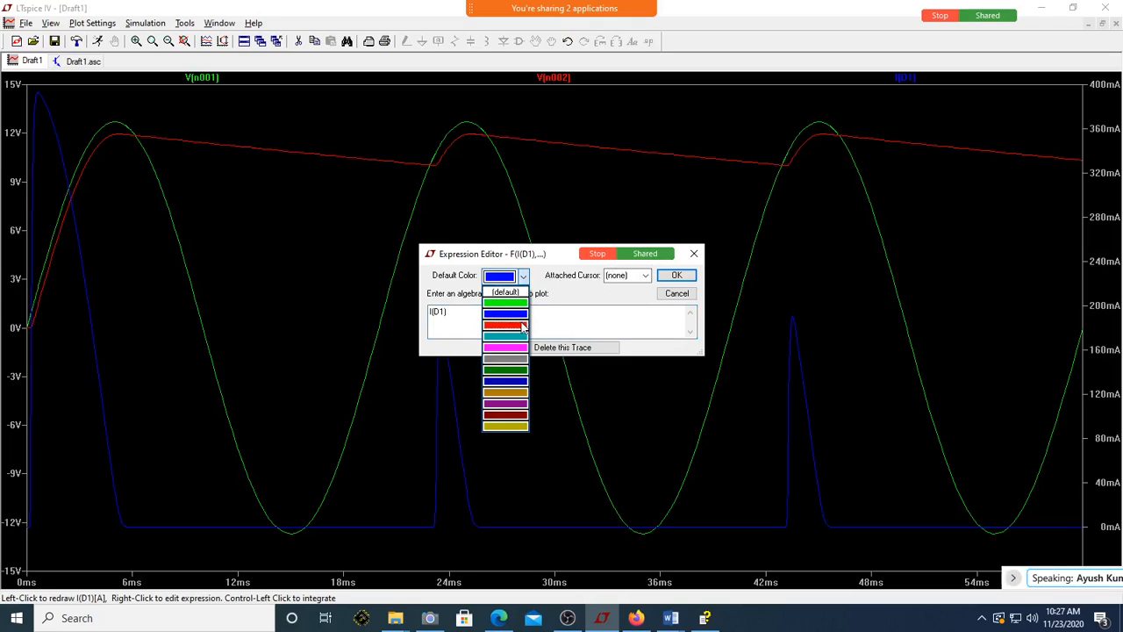
left_click(518, 302)
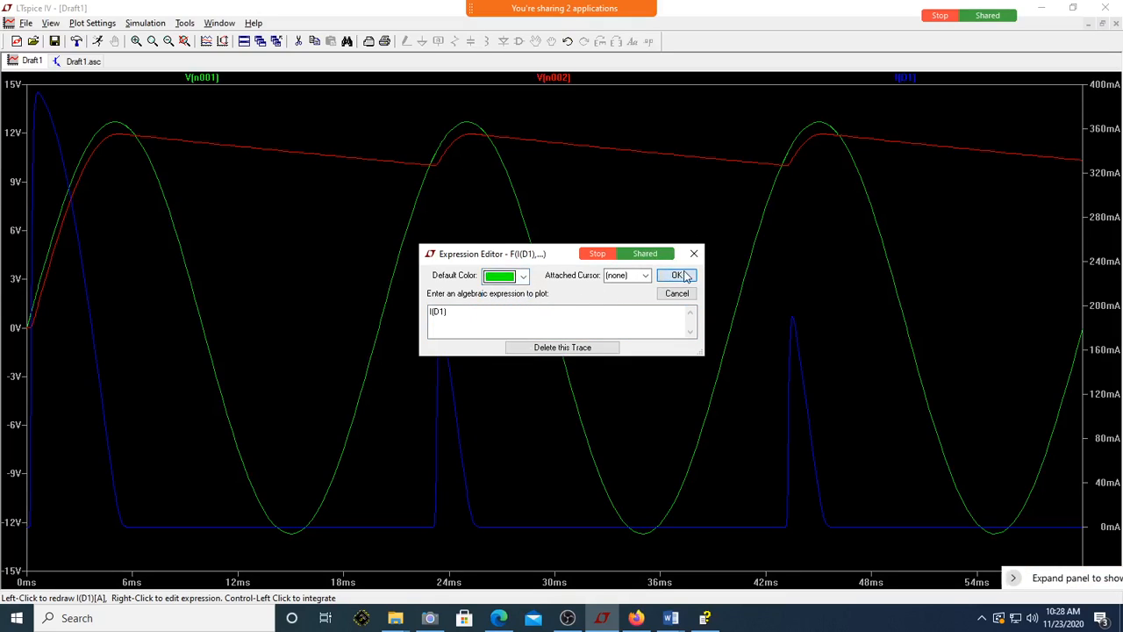
left_click(674, 277)
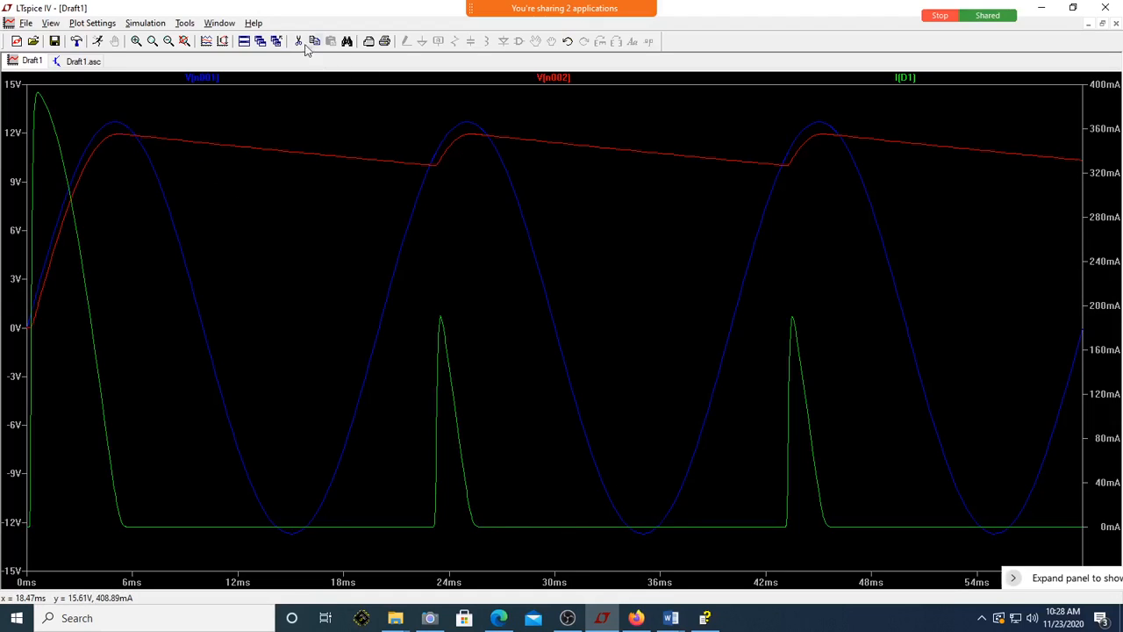
- Remove the I(D1) trace from the waveform plot, keeping only the input and output voltages
left_click(245, 42)
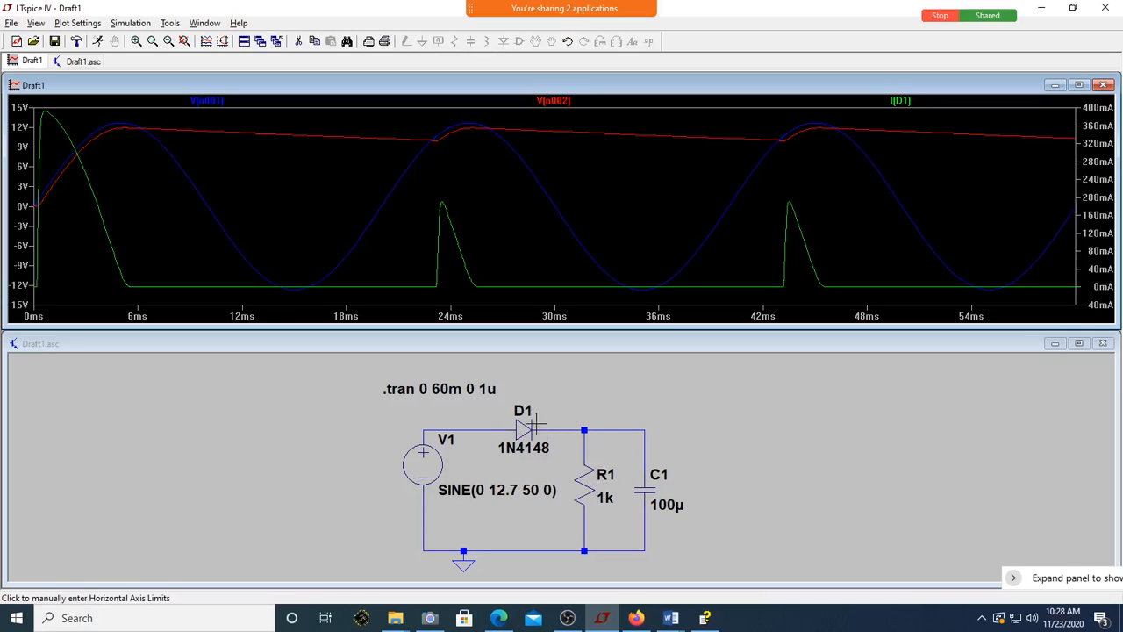
double_click(583, 84)
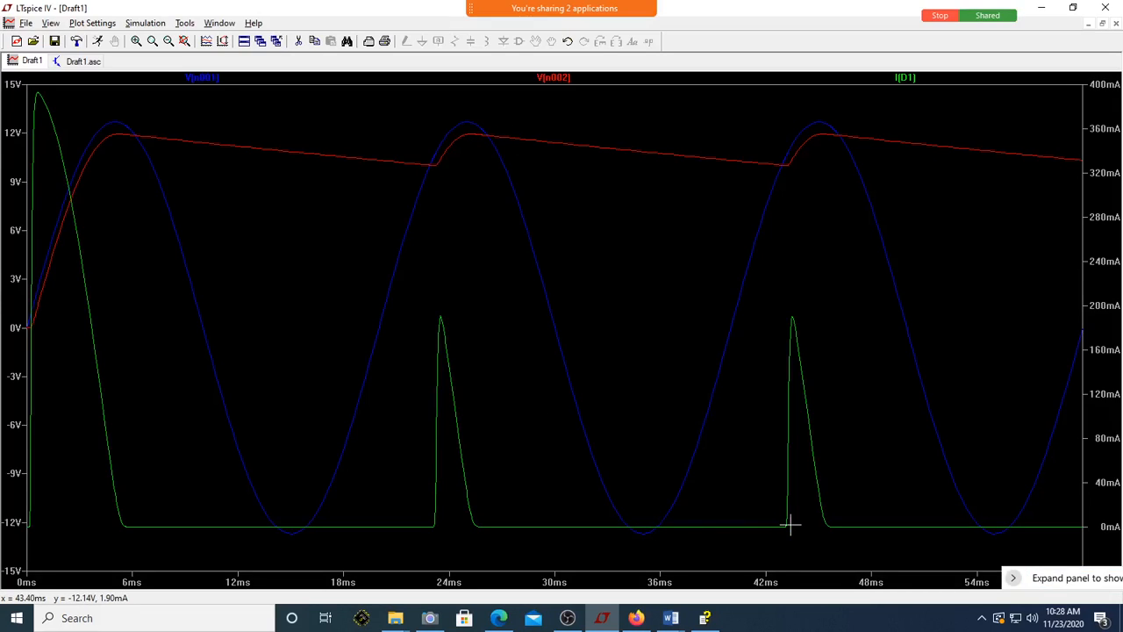
right_click(959, 251)
left_click(933, 221)
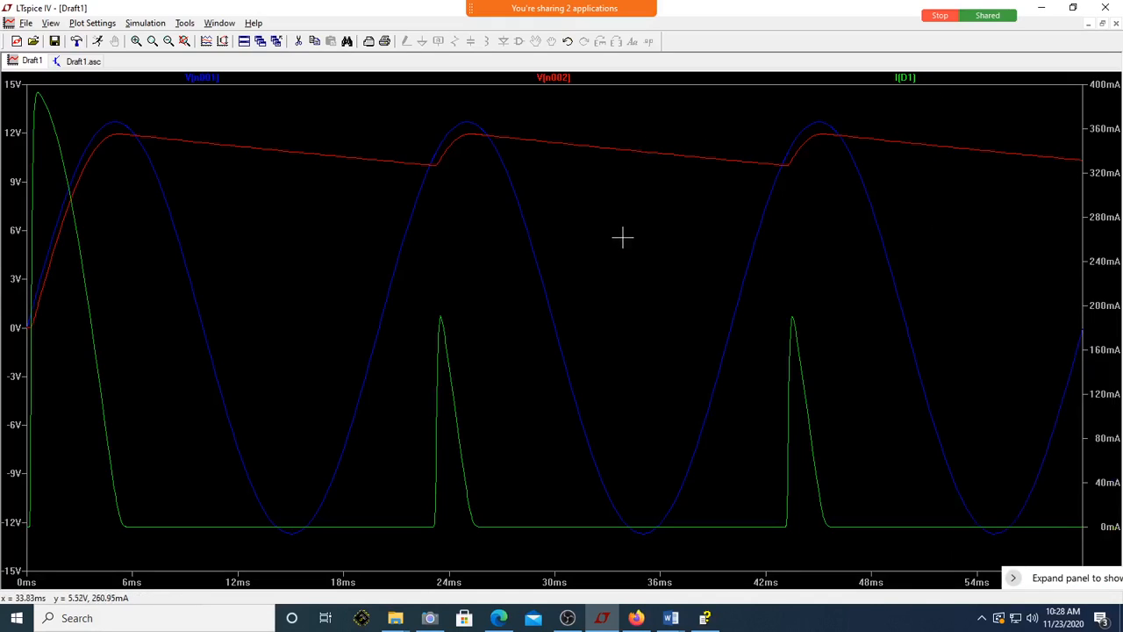
left_click(906, 79)
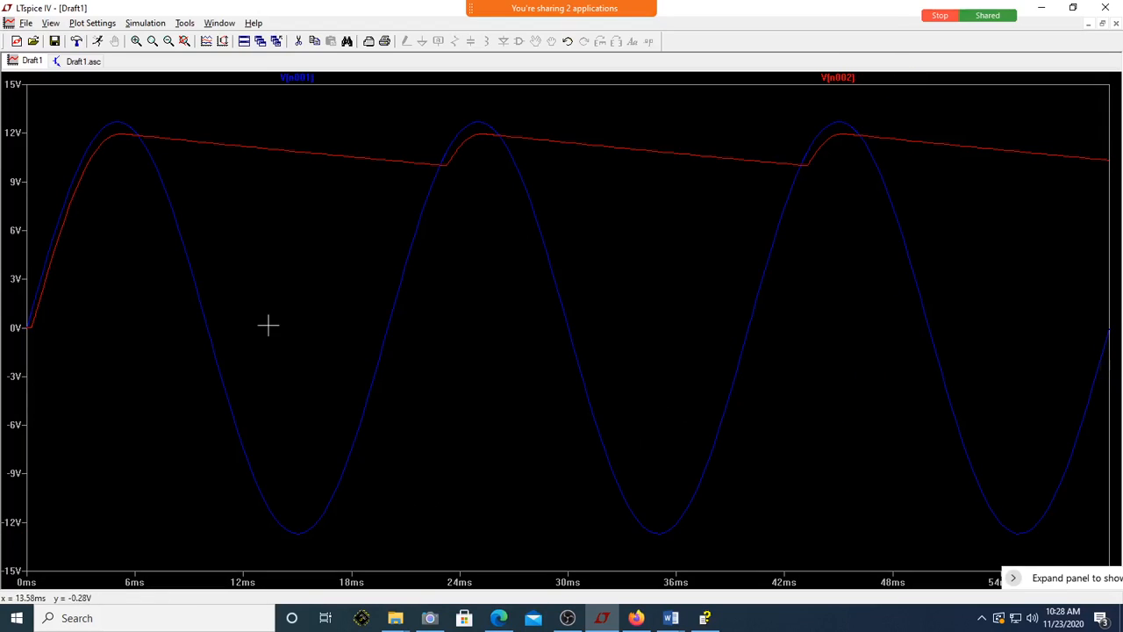
- Measure the V(n002) ripple with two cursors, one on the peak near 25.2 ms and one on the trough near 43.2 ms
left_click(840, 78)
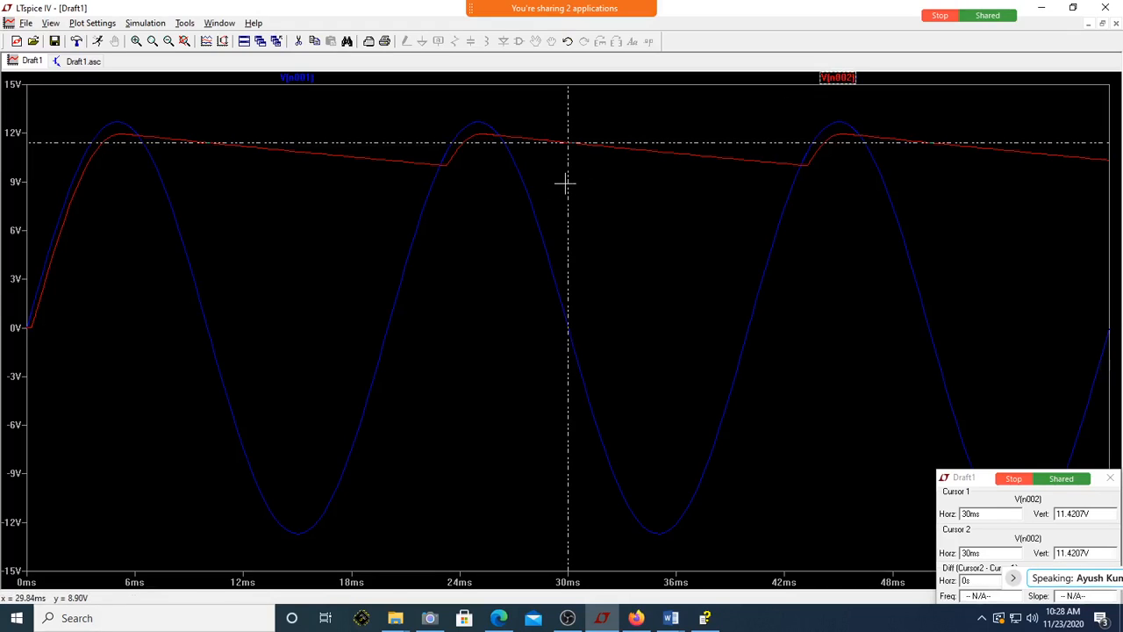
left_click_drag(567, 181, 480, 167)
left_click_drag(568, 203, 805, 238)
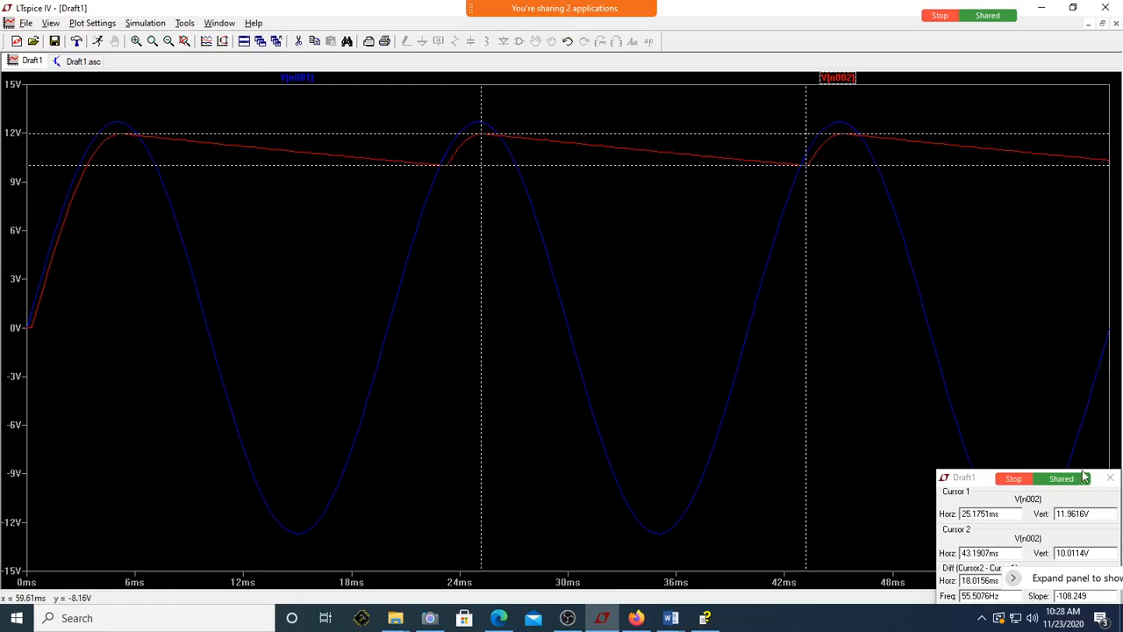
left_click_drag(968, 478, 971, 391)
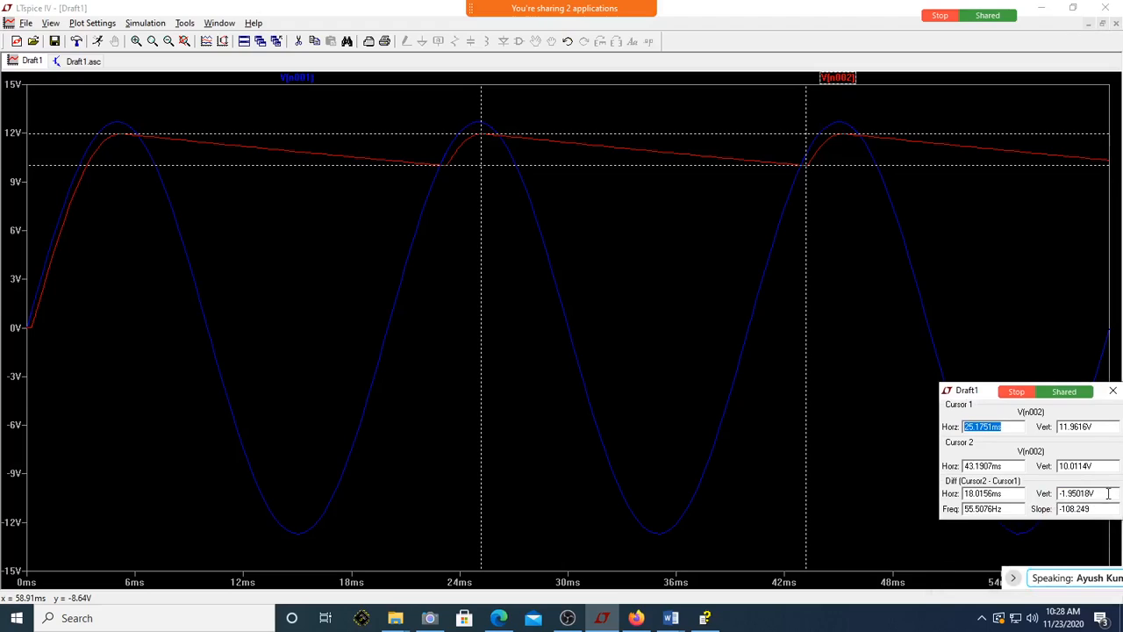
left_click_drag(1078, 493, 1058, 494)
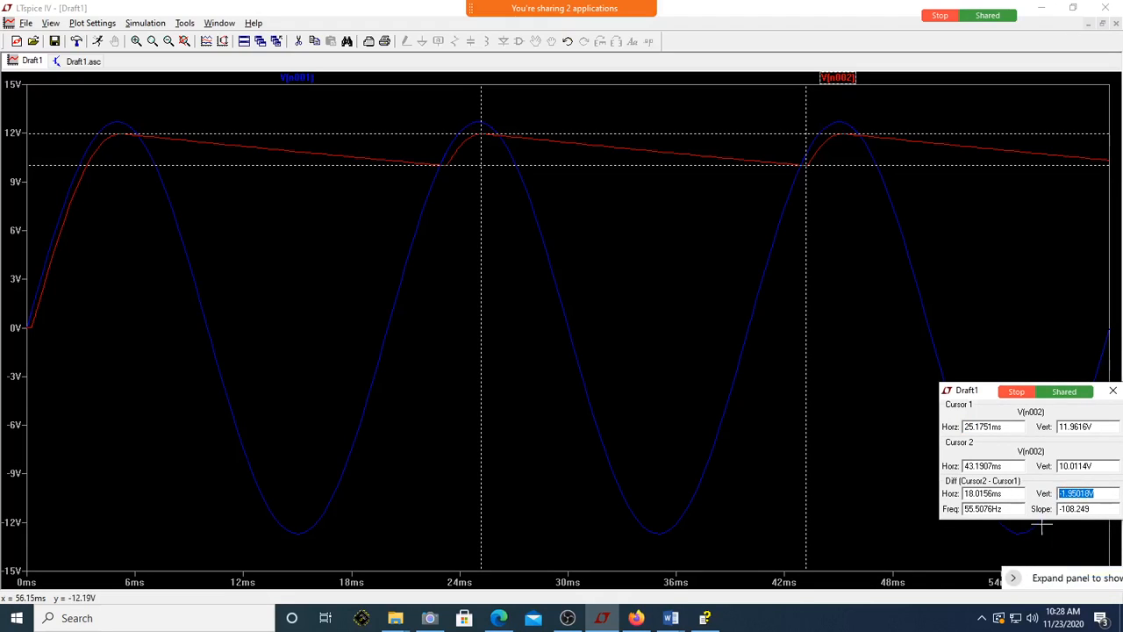
left_click(1001, 288)
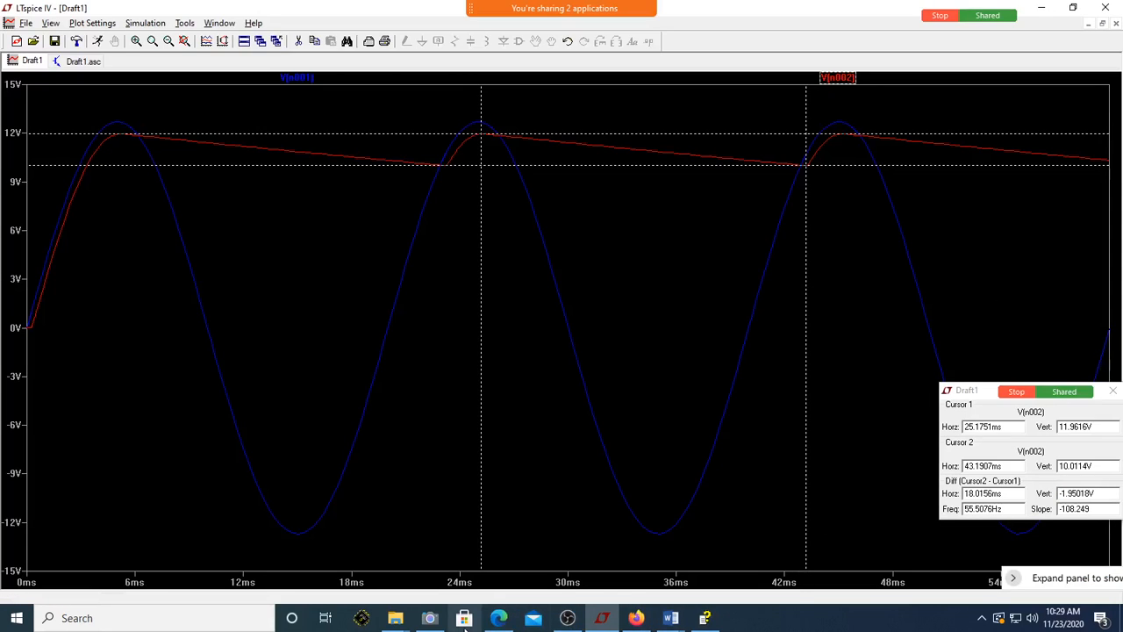
- Switch to the Camera app, share its window, and check the cursor readings in LTspice for the handwritten ripple calculation
left_click(432, 619)
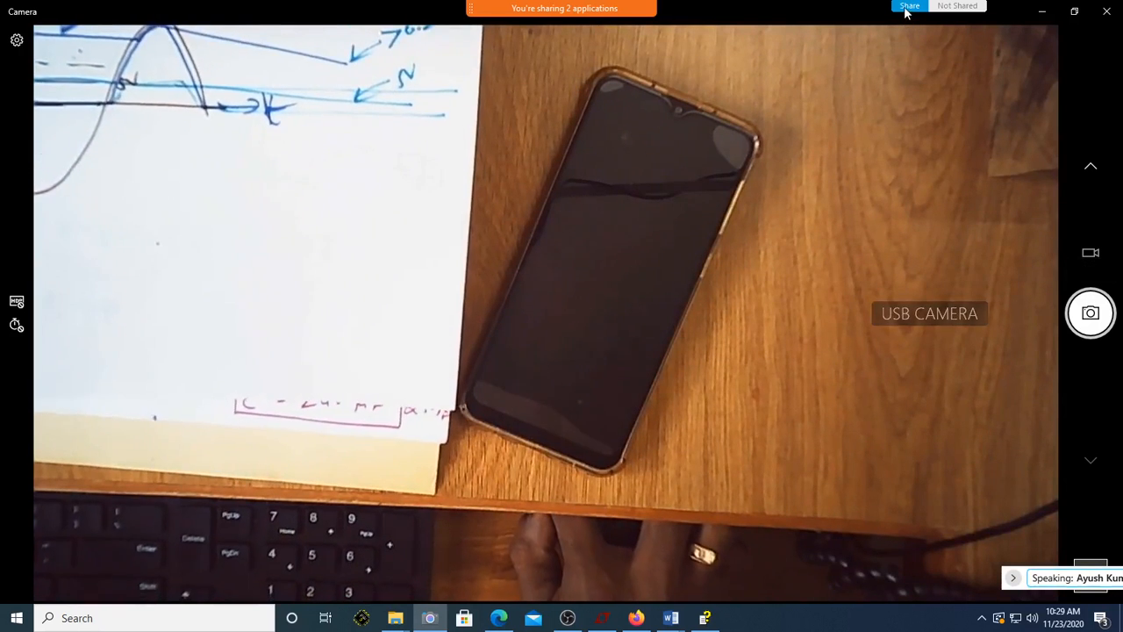
left_click(908, 7)
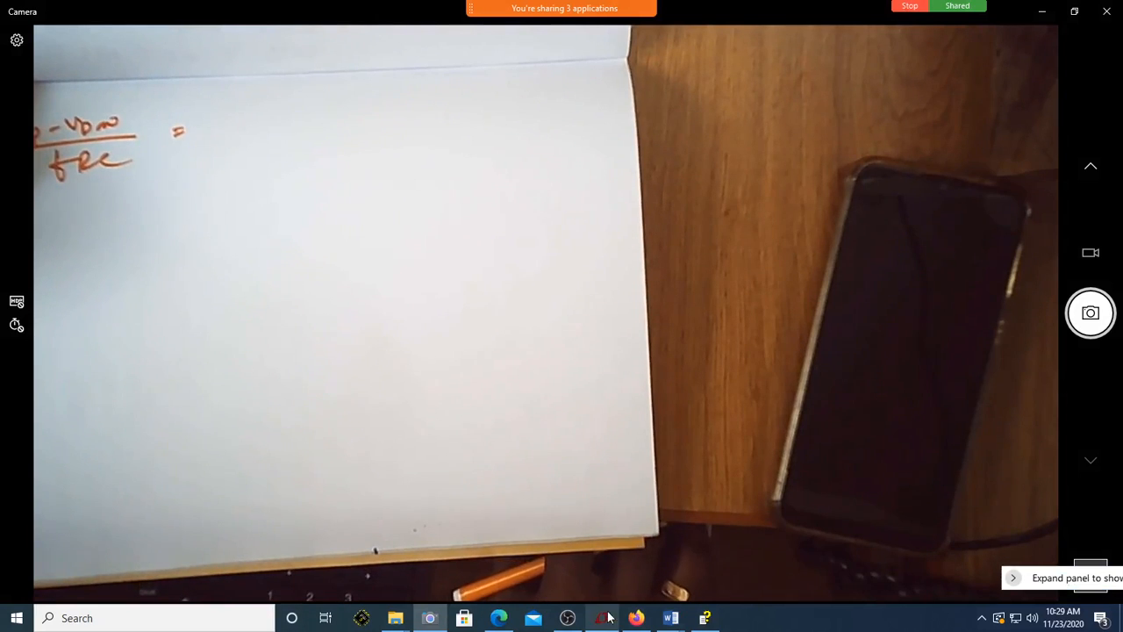
left_click(603, 617)
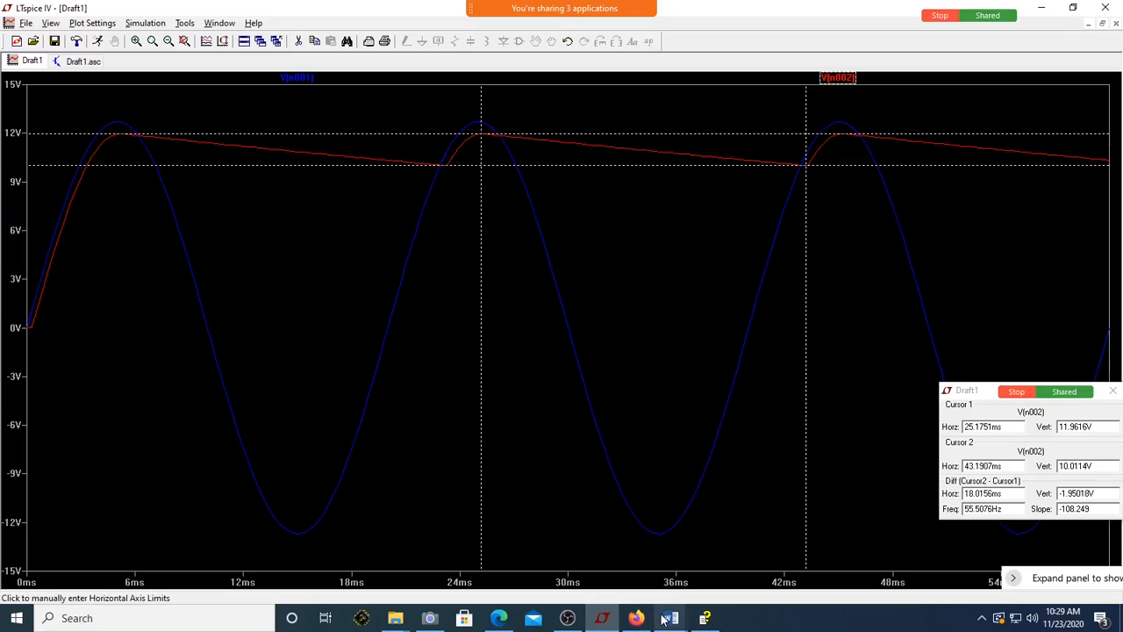
left_click(427, 618)
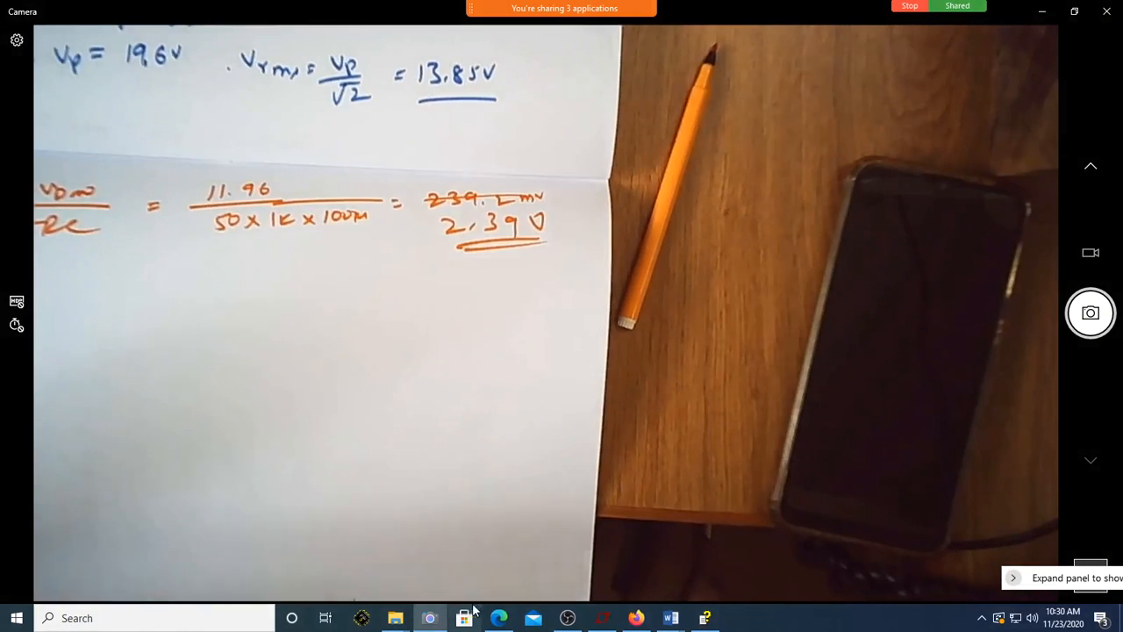
- Compare the vertical cursor difference in LTspice with the handwritten ripple calculation in the Camera app, ending back in LTspice
left_click(602, 617)
left_click_drag(1100, 497, 1043, 494)
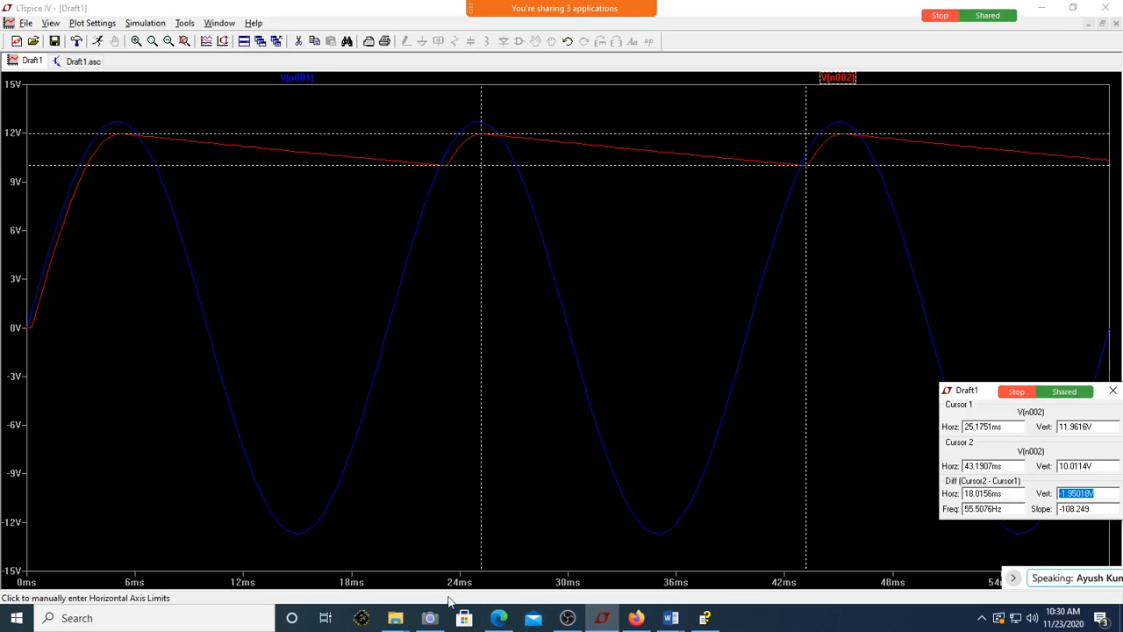
left_click(420, 620)
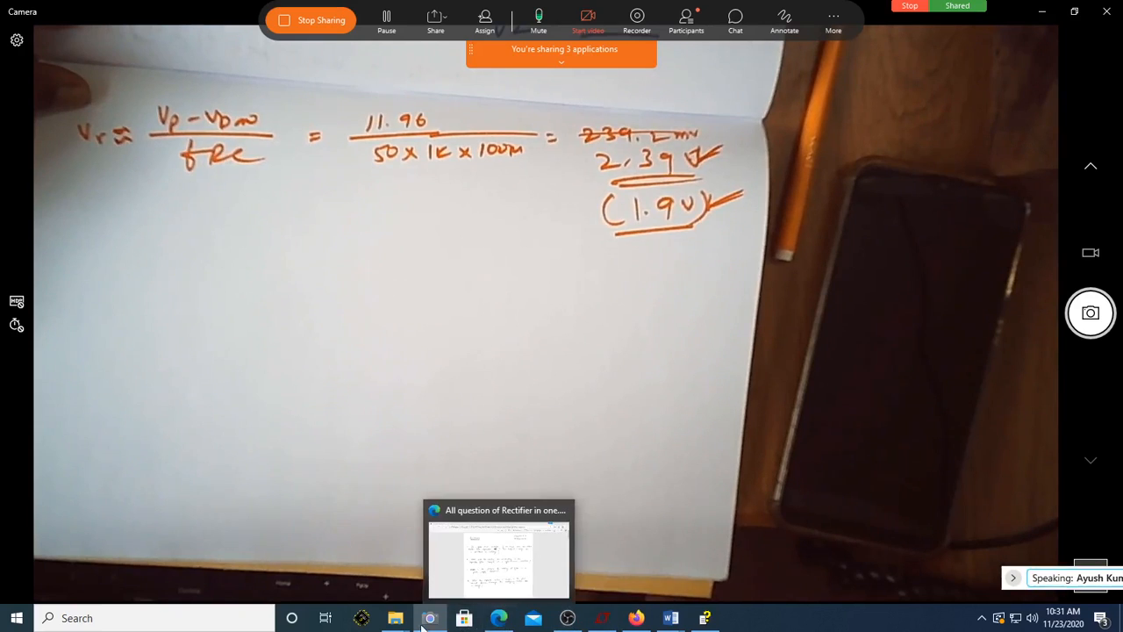
left_click(611, 621)
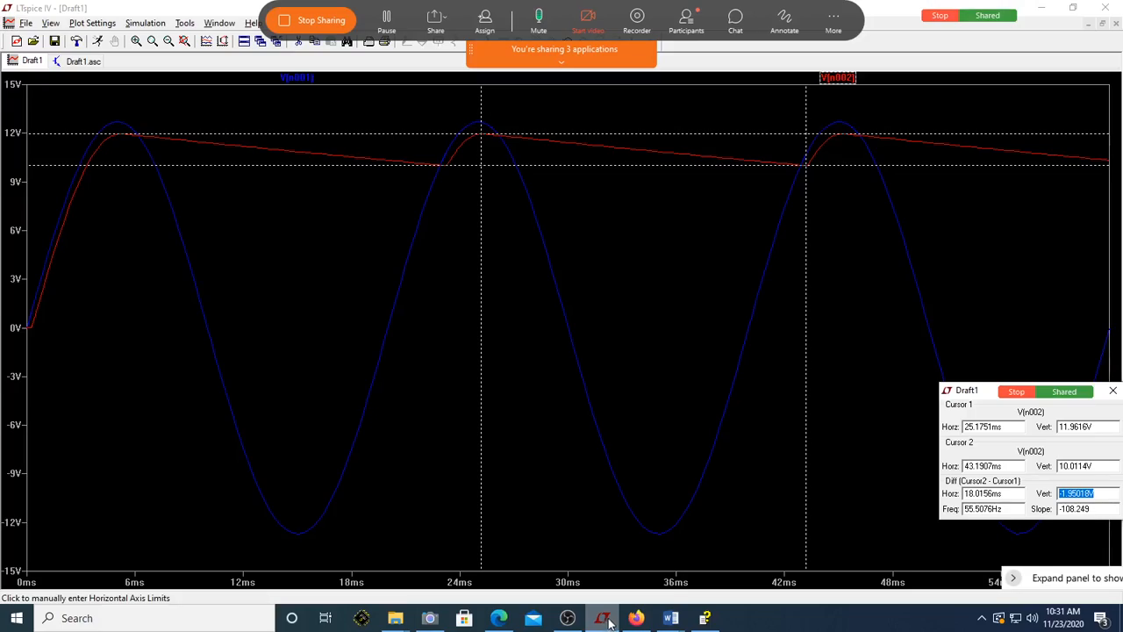
- Set capacitor C1 to 1000u, rerun the simulation and maximize the waveform window
left_click(247, 43)
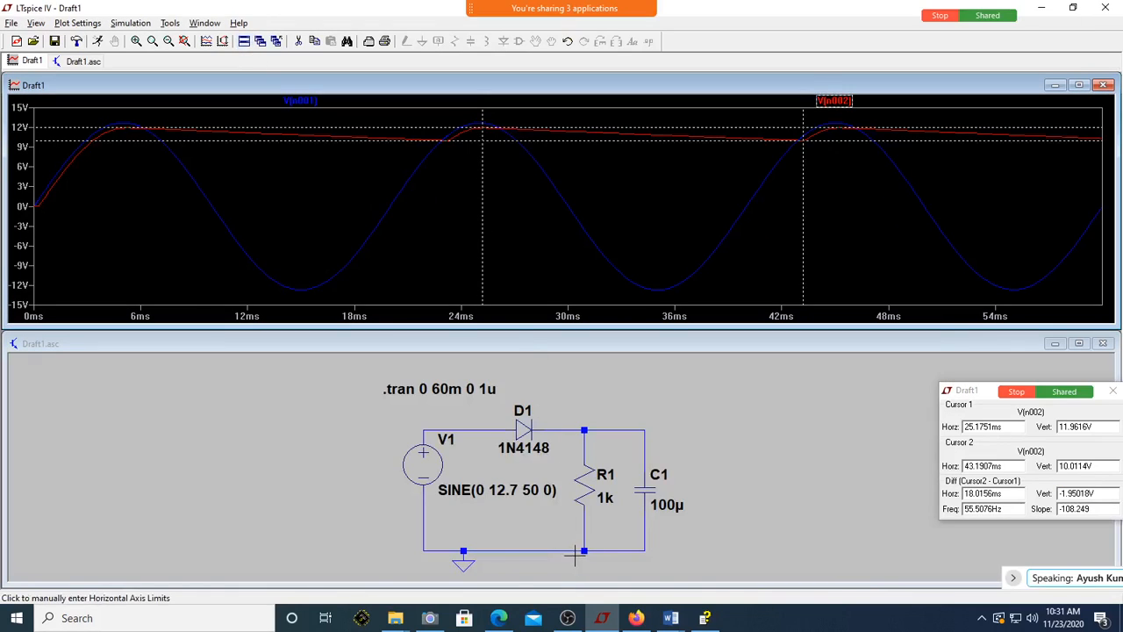
double_click(528, 86)
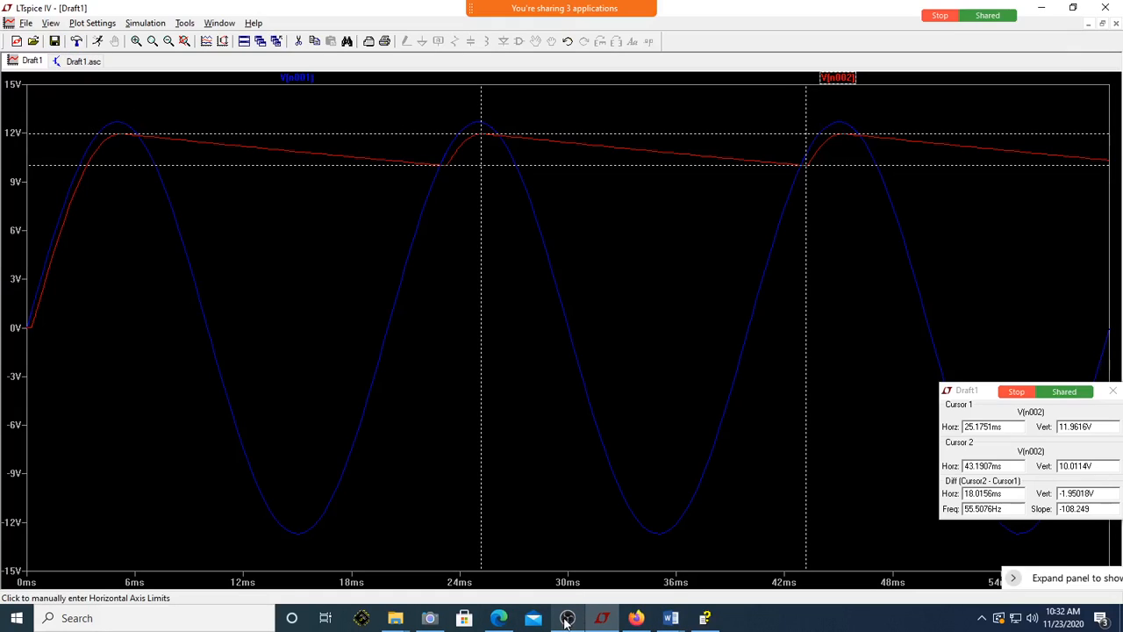
left_click(243, 42)
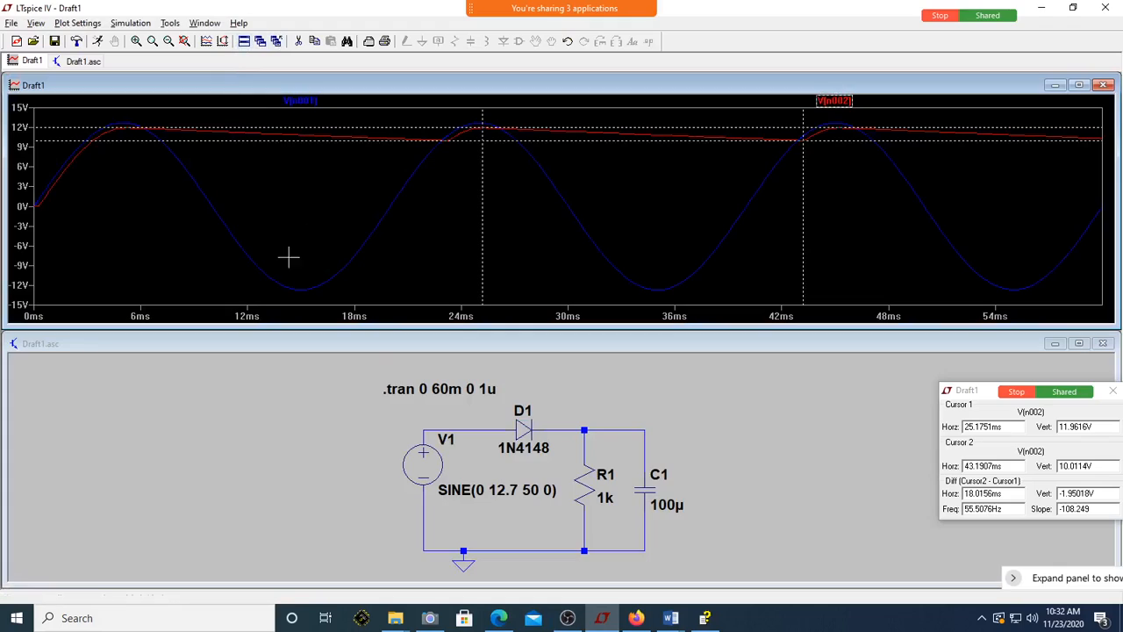
right_click(665, 514)
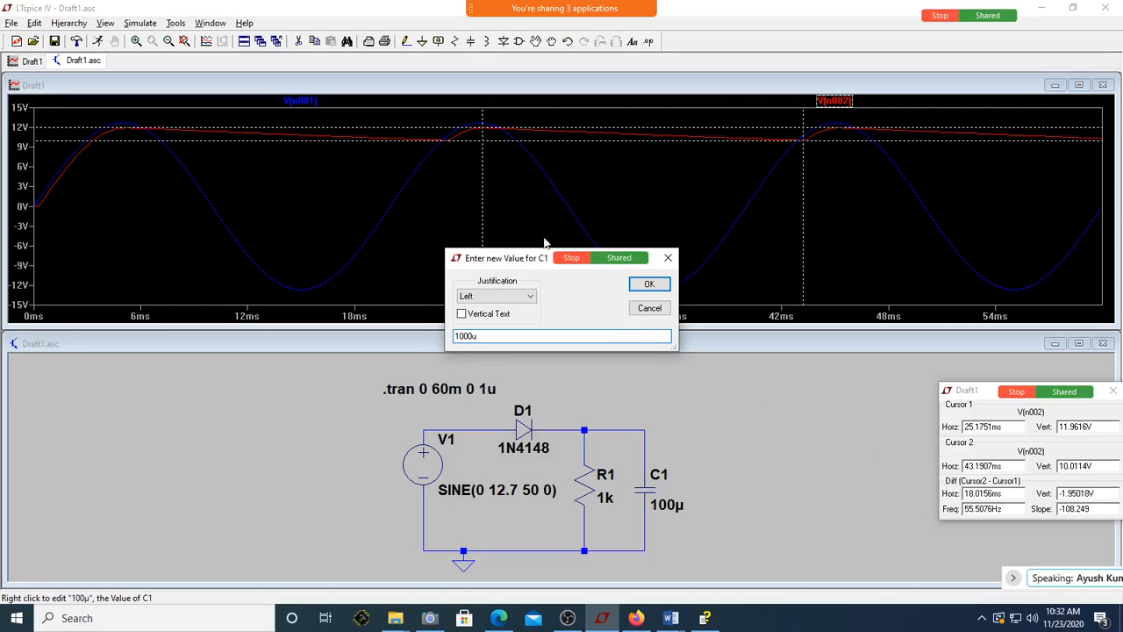
left_click(655, 284)
left_click(100, 44)
double_click(629, 82)
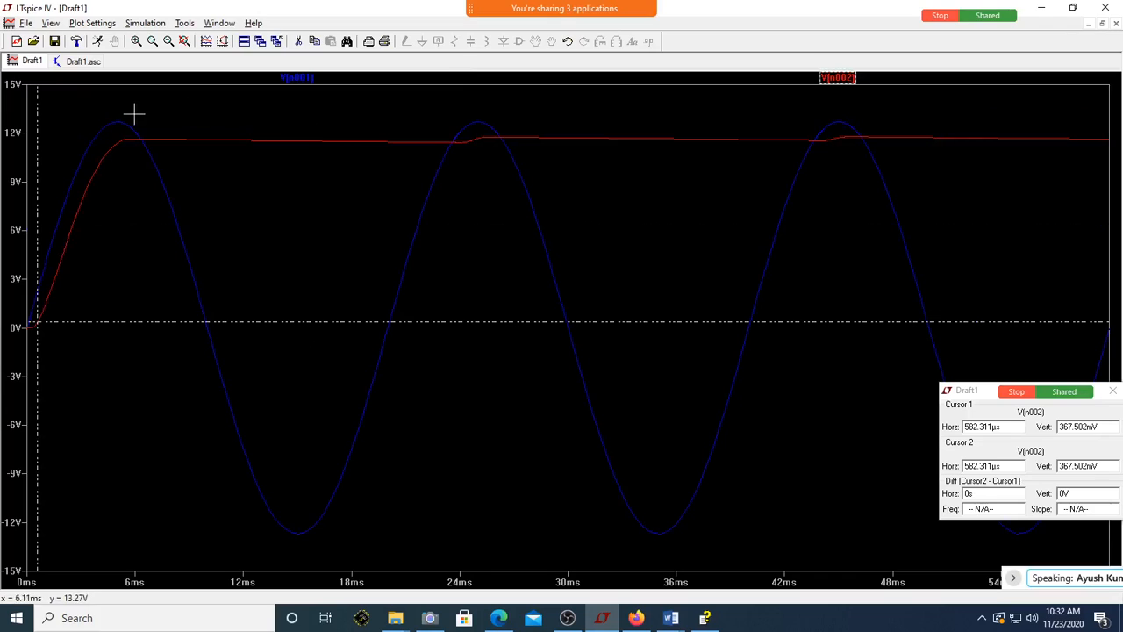
- Place the two V(n002) cursors near the first output peak at about 5.4 ms and before the next recharge at about 24.5 ms
left_click_drag(79, 104, 770, 606)
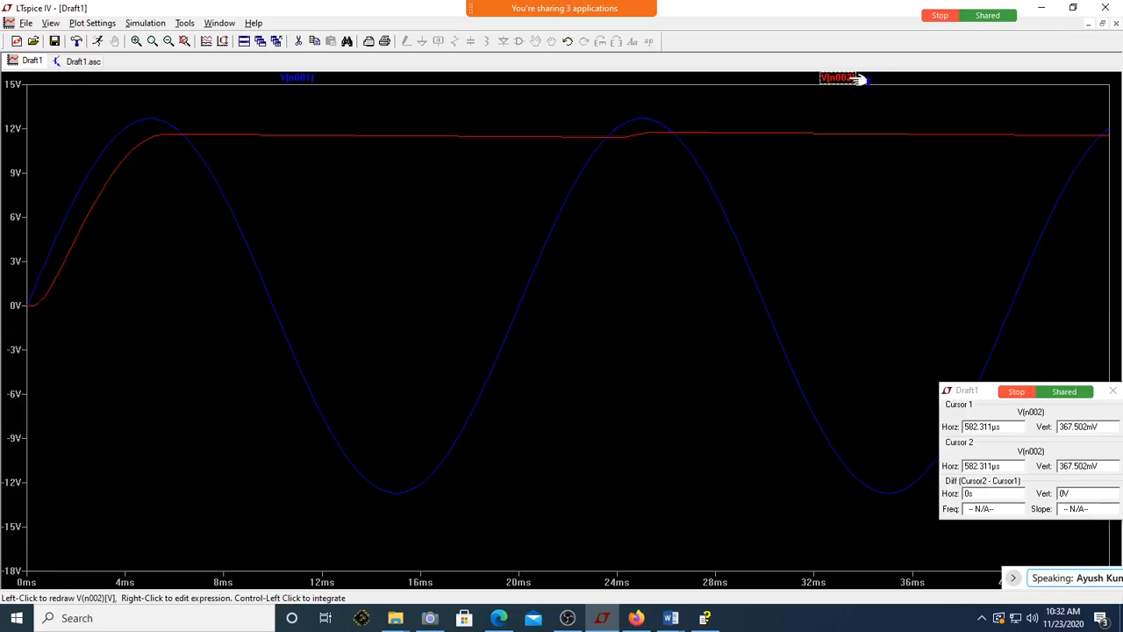
mouse_move(40, 362)
left_mouse_down()
mouse_move(178, 319)
mouse_move(516, 317)
mouse_move(208, 334)
mouse_move(156, 313)
left_mouse_up()
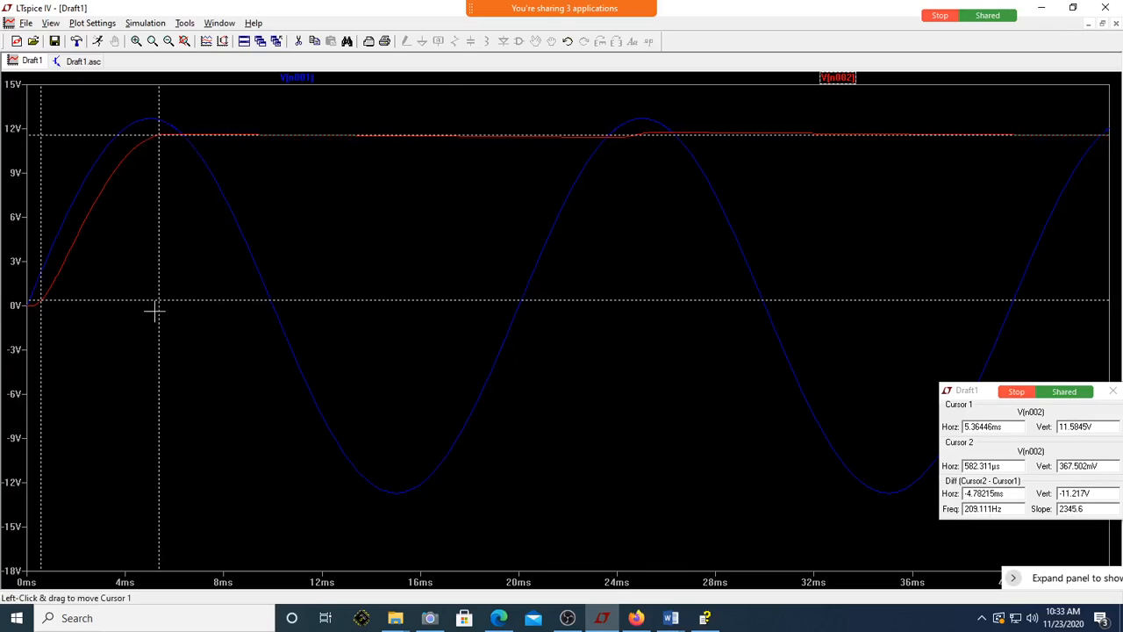
mouse_move(40, 333)
left_mouse_down()
mouse_move(534, 283)
mouse_move(629, 267)
mouse_move(626, 252)
left_mouse_up()
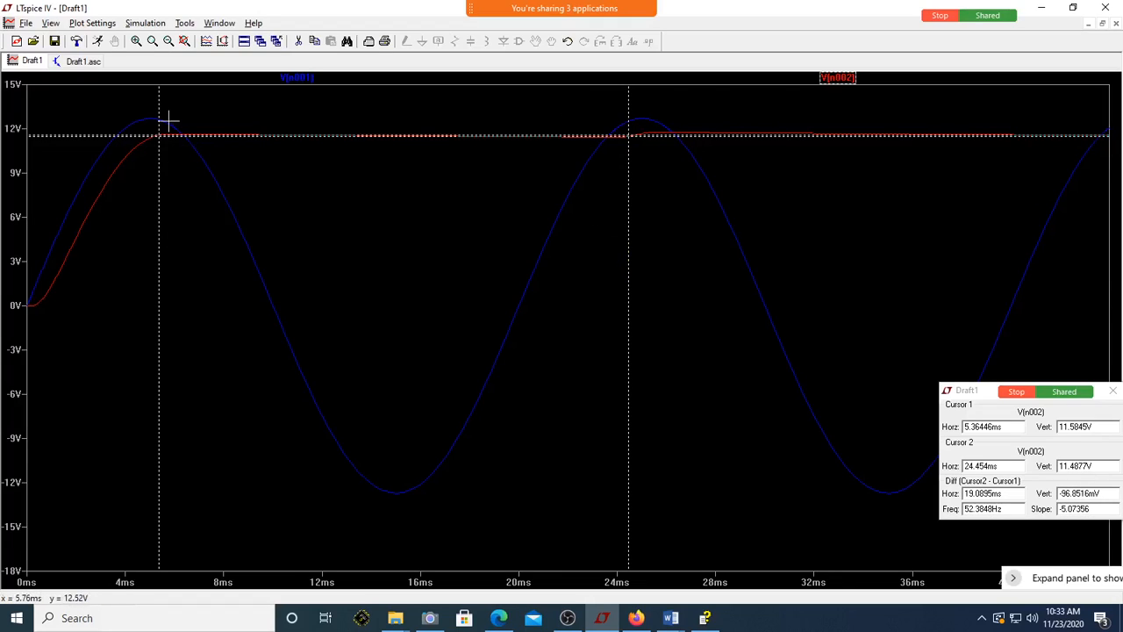
- Measure the V(n002) ripple more precisely with the cursors at about 5.64 ms and 24.29 ms, then tile the waveform and schematic windows
left_click_drag(115, 97, 716, 225)
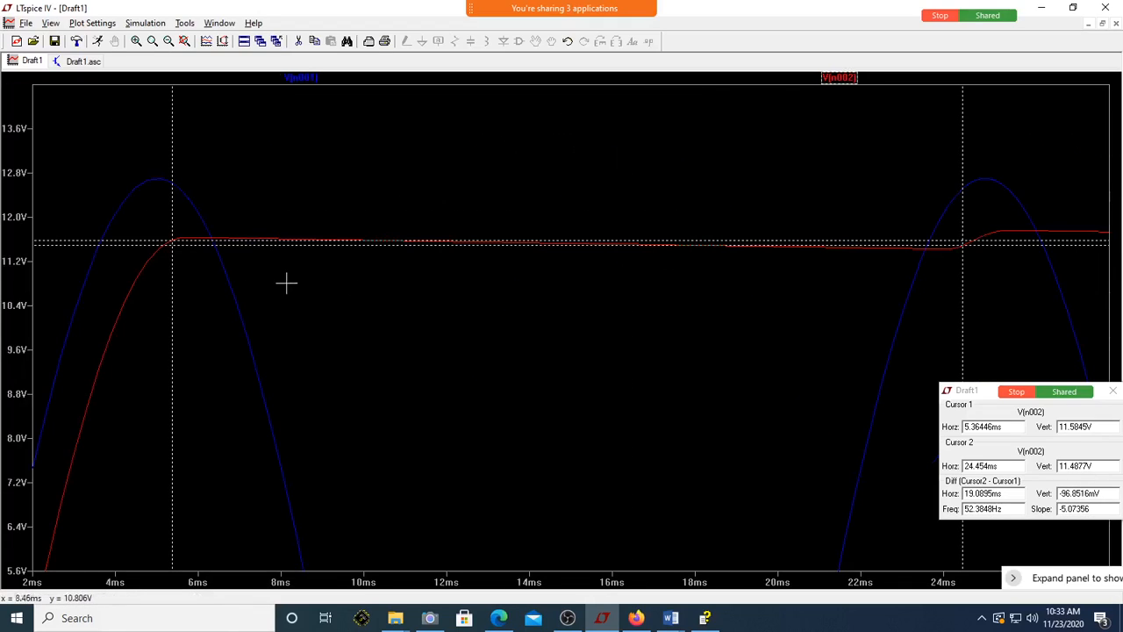
left_click_drag(170, 301, 181, 303)
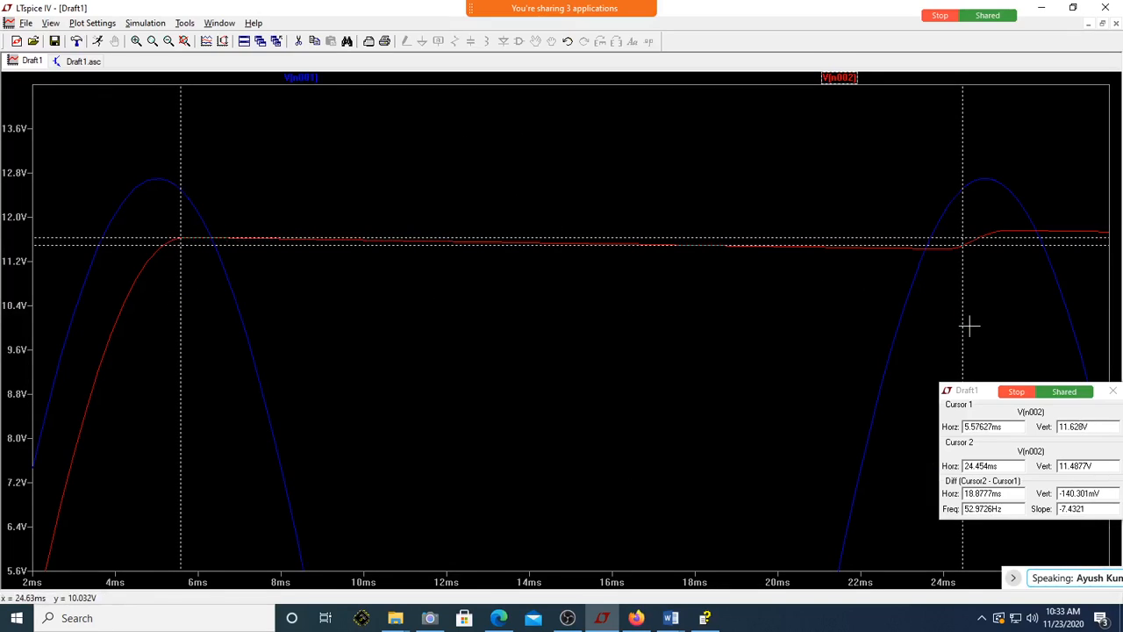
left_click_drag(961, 330, 955, 333)
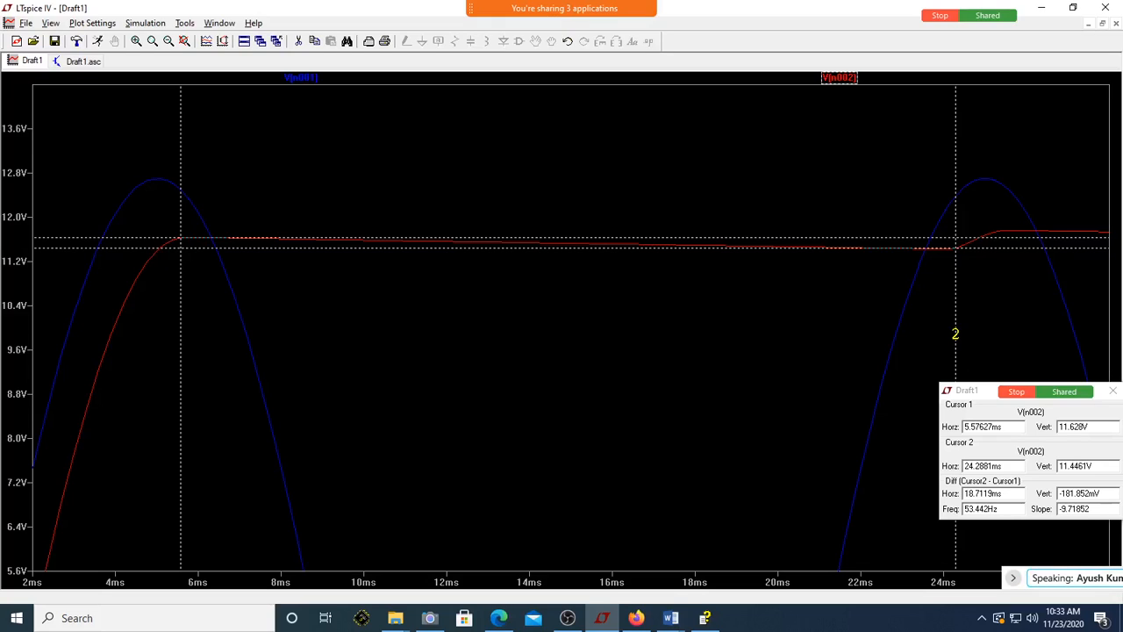
left_click_drag(179, 310, 183, 312)
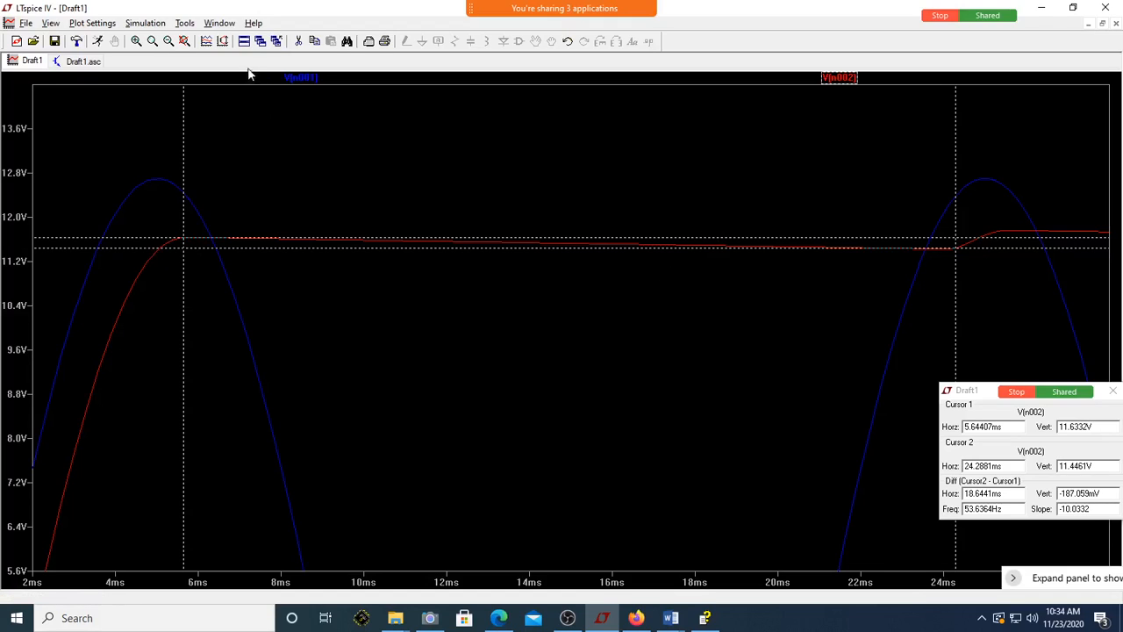
left_click(245, 42)
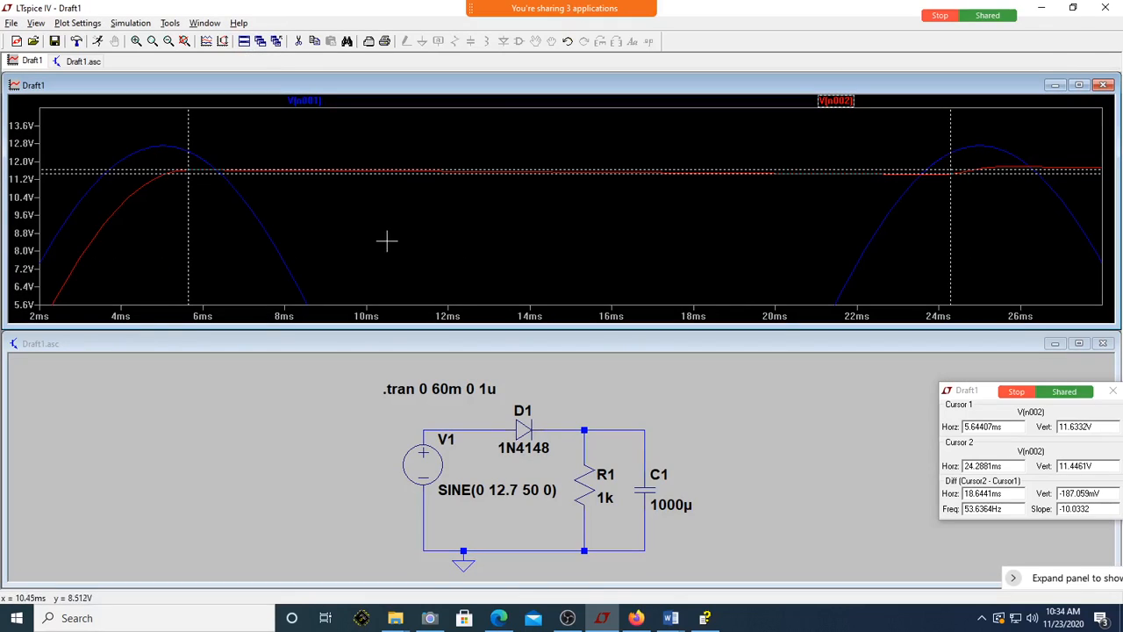
- Show the full waveform, review the handwritten ripple calculation in the Camera app, and return to LTspice with waveform and schematic tiled
left_click(172, 42)
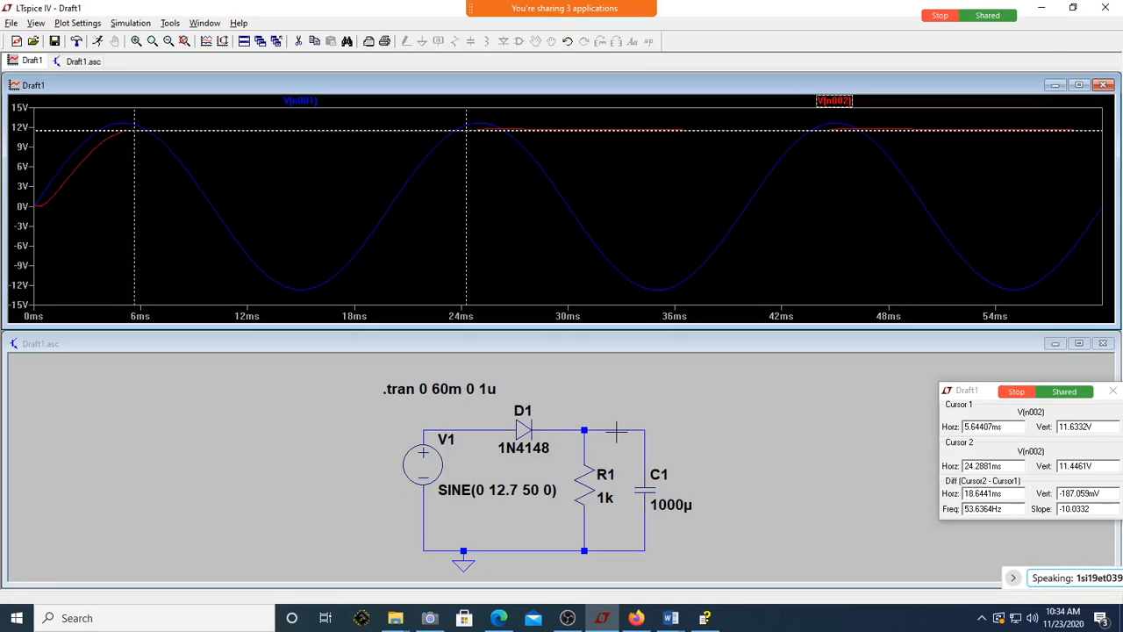
double_click(251, 87)
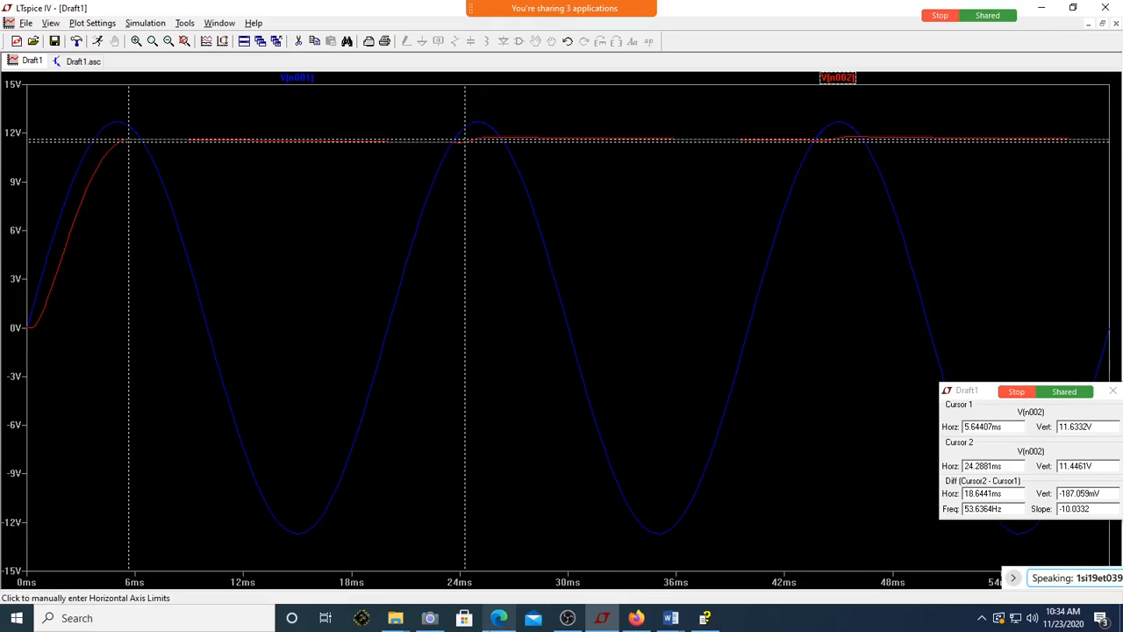
left_click(429, 618)
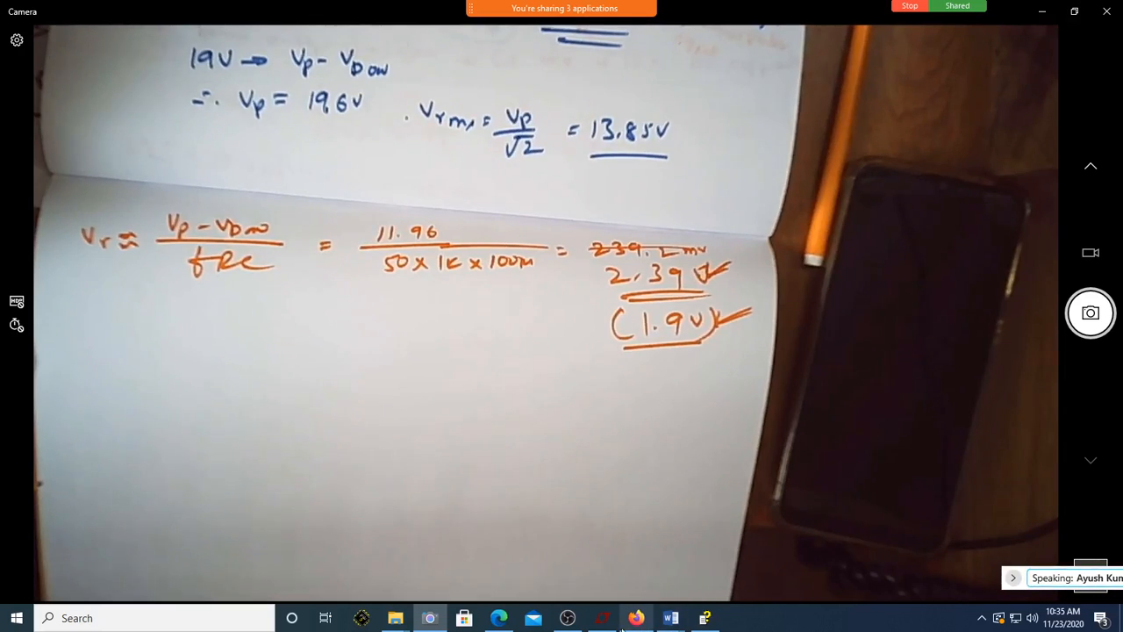
left_click(602, 618)
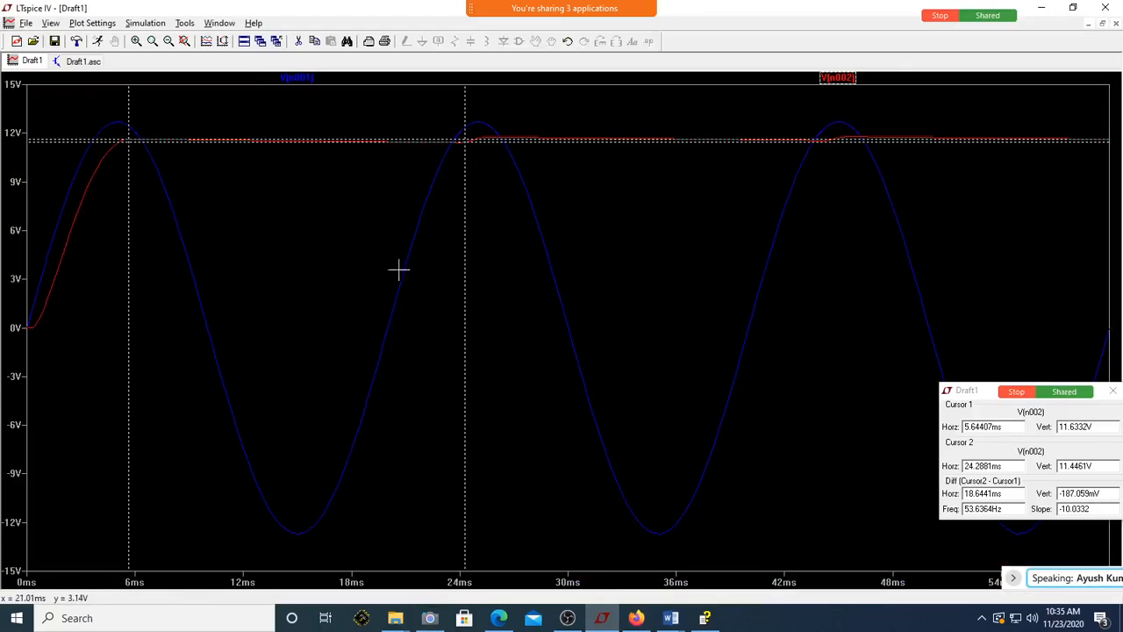
left_click(244, 42)
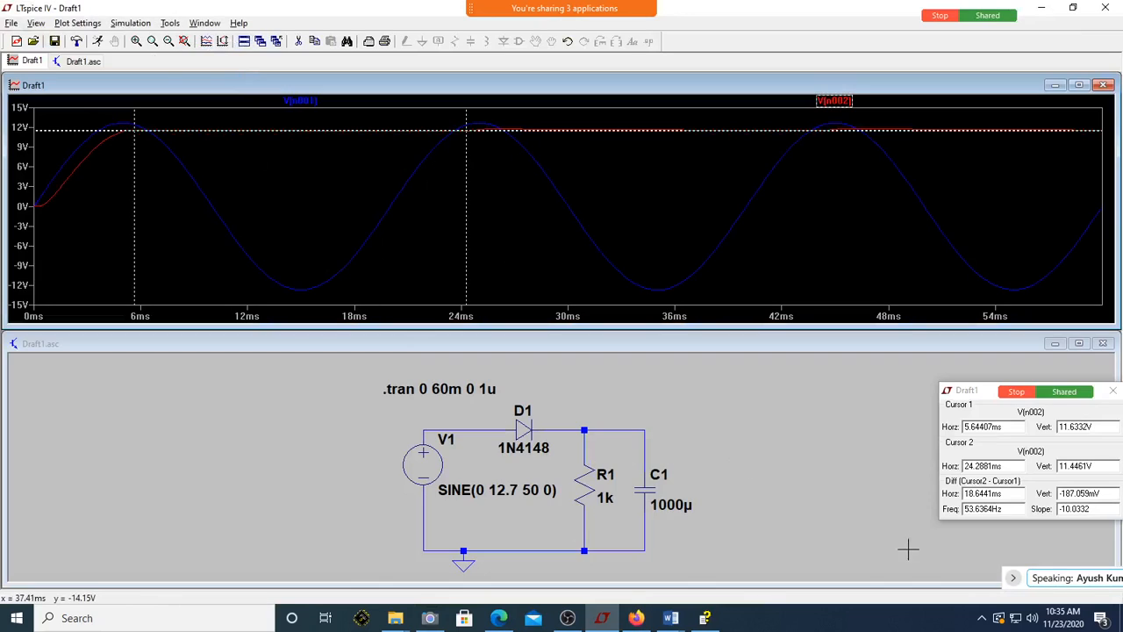
- Open the PowerProducts folder of the component library and inspect the descriptions of the LT1084-3.3 and LT1084-5 regulators
right_click(817, 192)
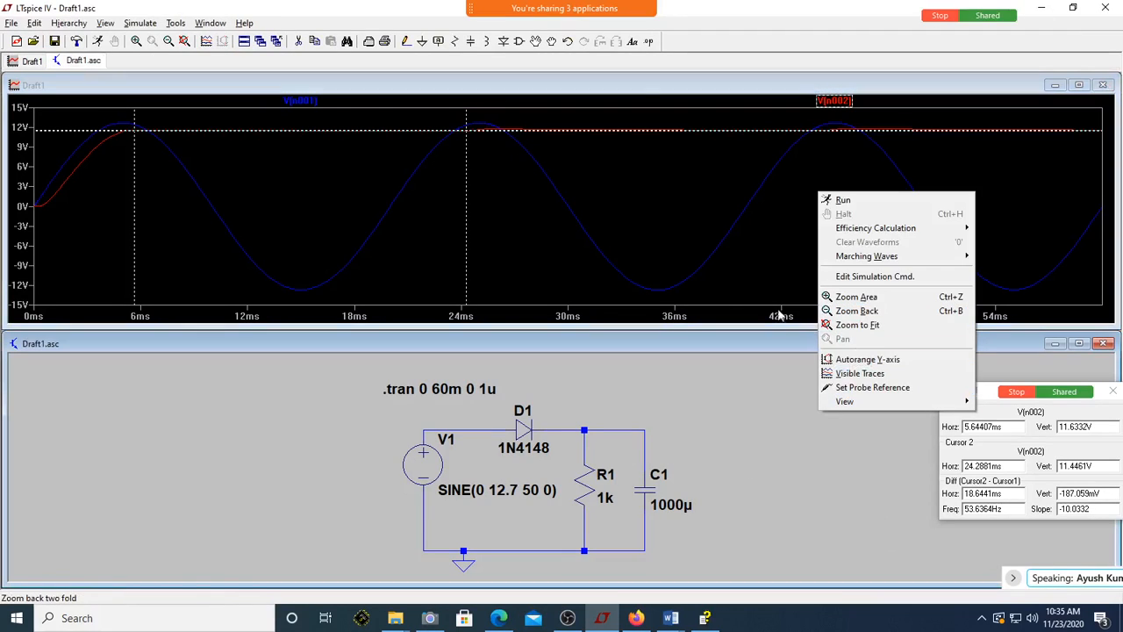
left_click(521, 42)
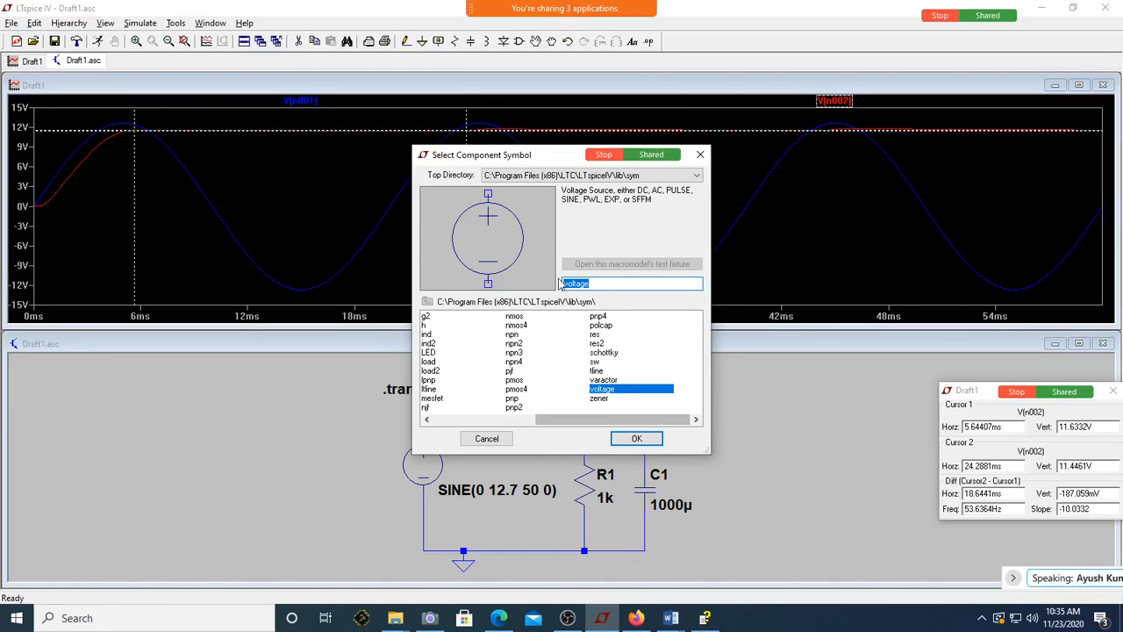
left_click_drag(550, 420, 438, 419)
double_click(447, 371)
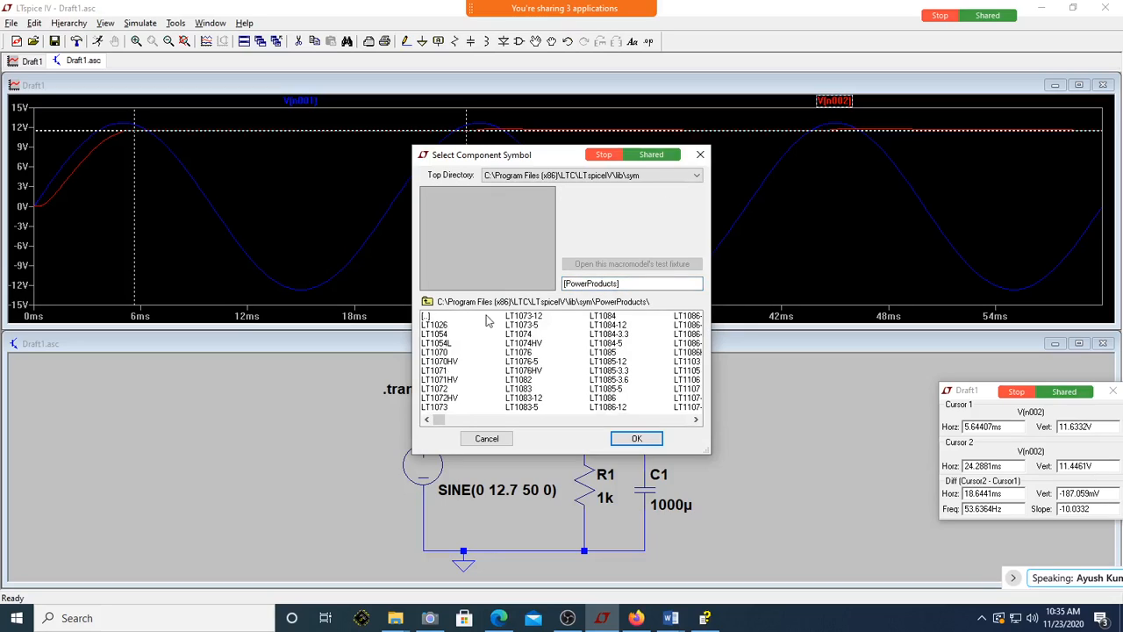
left_click(615, 334)
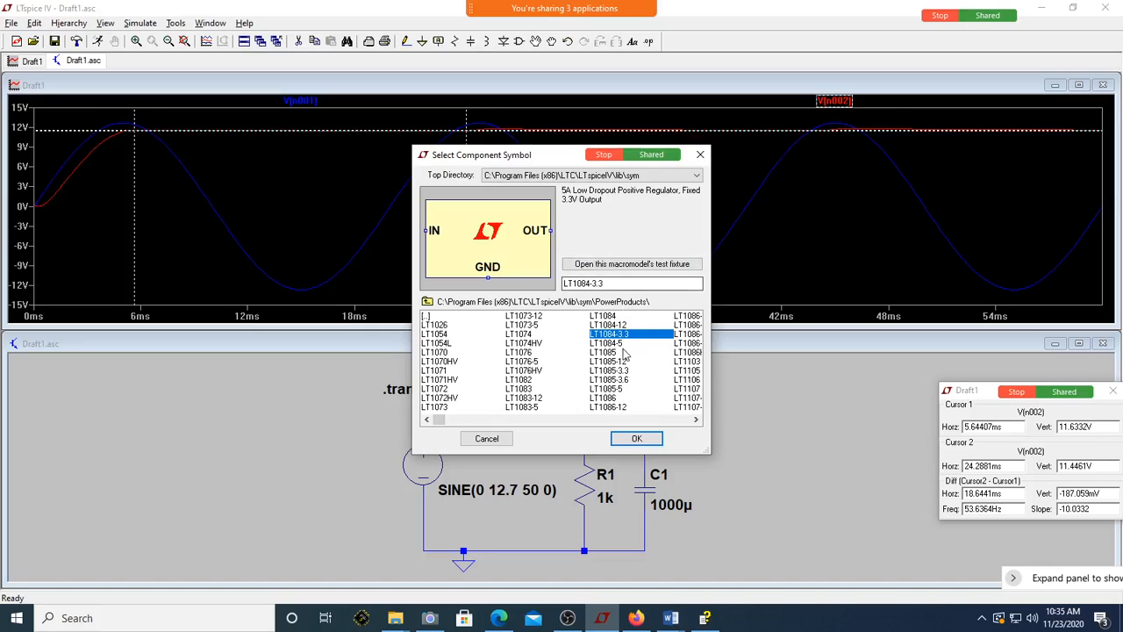
key("Down")
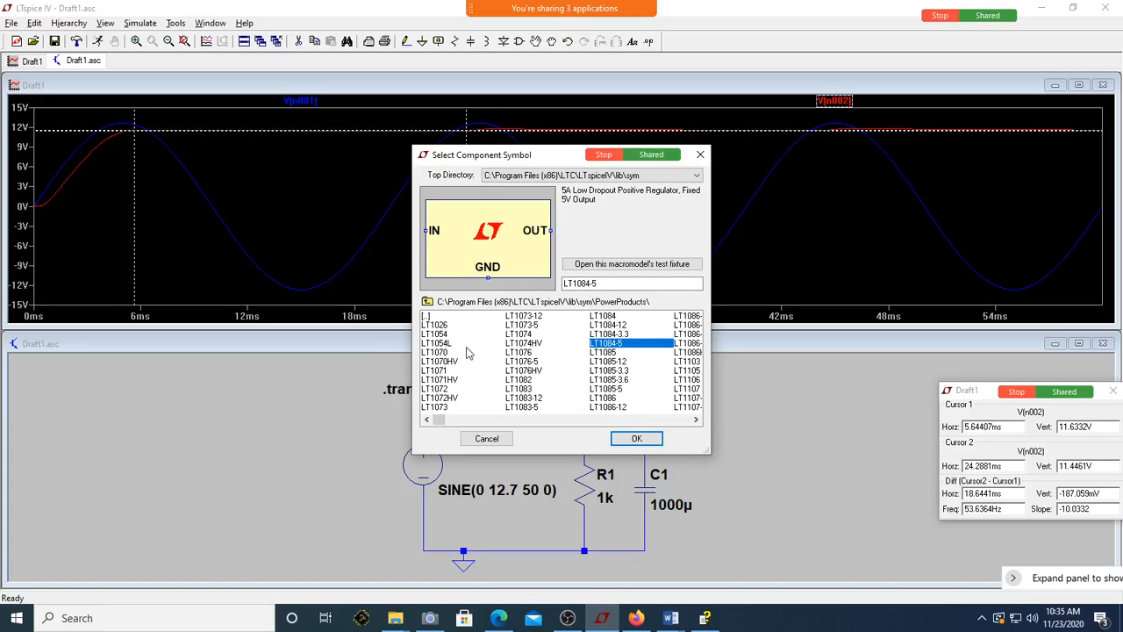
- Go through the PowerProducts part descriptions one by one from LT1026 to LT1084-5
left_click(439, 326)
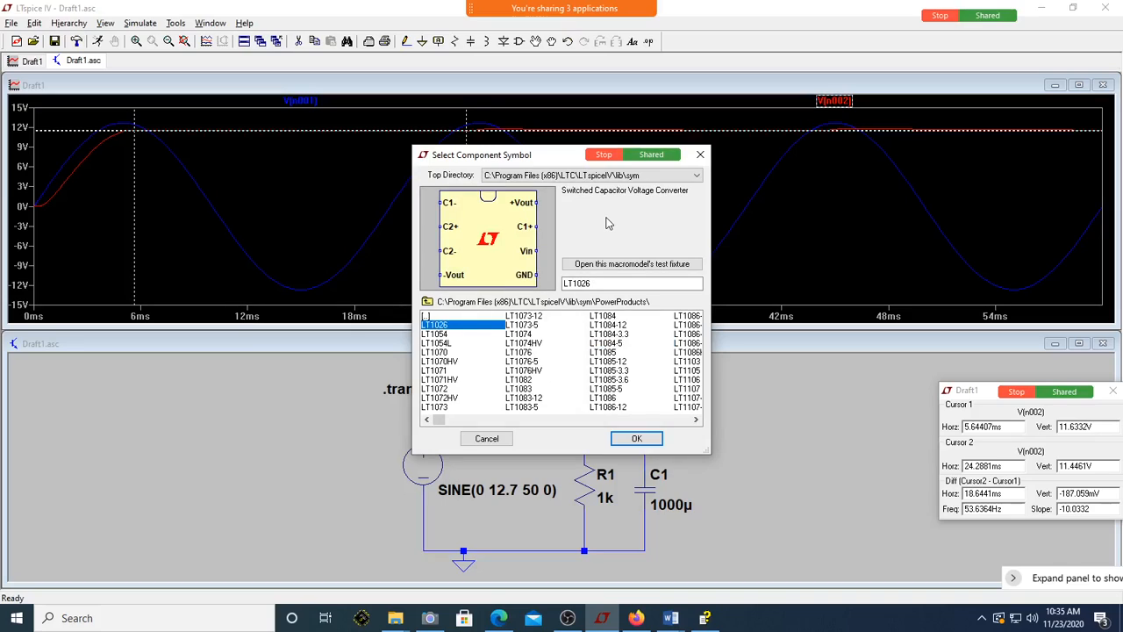
key("Down")
key("Down")
key("Down")
key("Down")
key("Down")
key("Down")
key("Down")
key("Down")
key("Down")
key("Down")
key("Down")
key("Down")
key("Down")
key("Down")
key("Down")
key("Down")
key("Down")
key("Down")
key("Down")
key("Down")
key("Down")
key("Down")
key("Down")
key("Down")
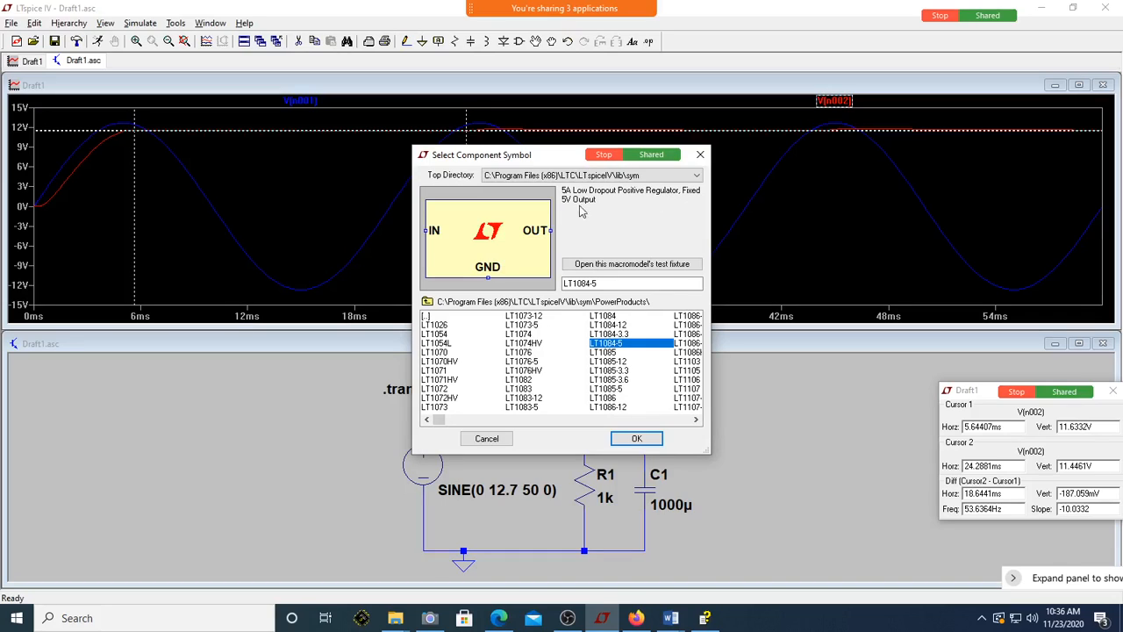
- Place one LT1084-5 regulator in the schematic beside capacitor C1, with its IN pin level with the rectifier output
left_click(636, 441)
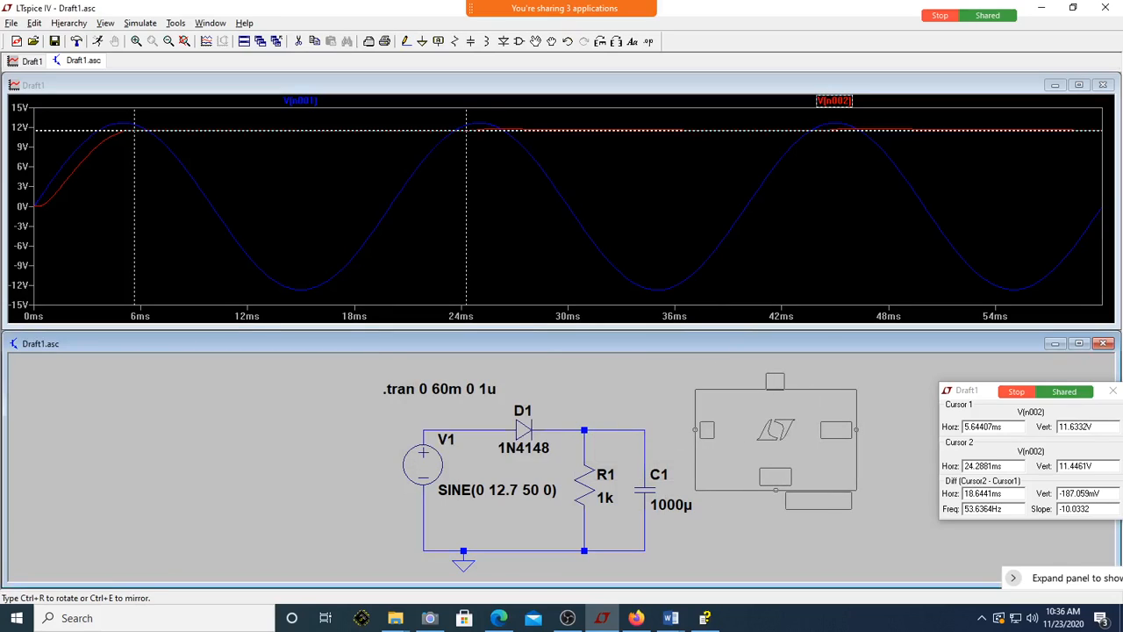
left_click(776, 439)
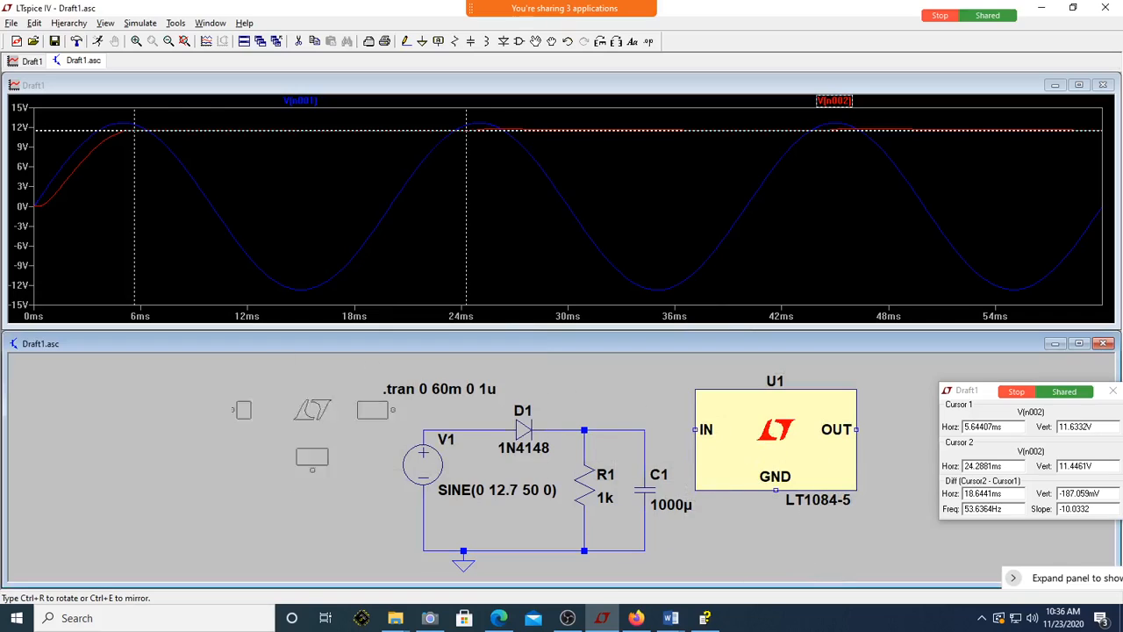
key("Escape")
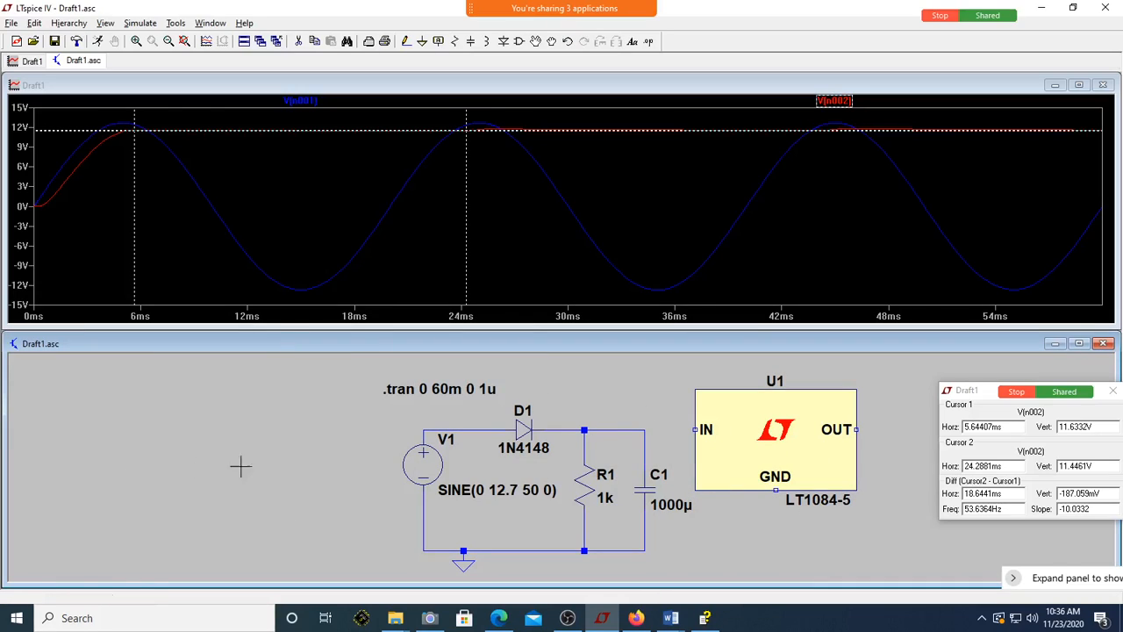
- Wire the regulator's IN pin to the top of C1 and its GND pin to the ground line, and add a short OUT wire
left_click(406, 42)
left_click(645, 430)
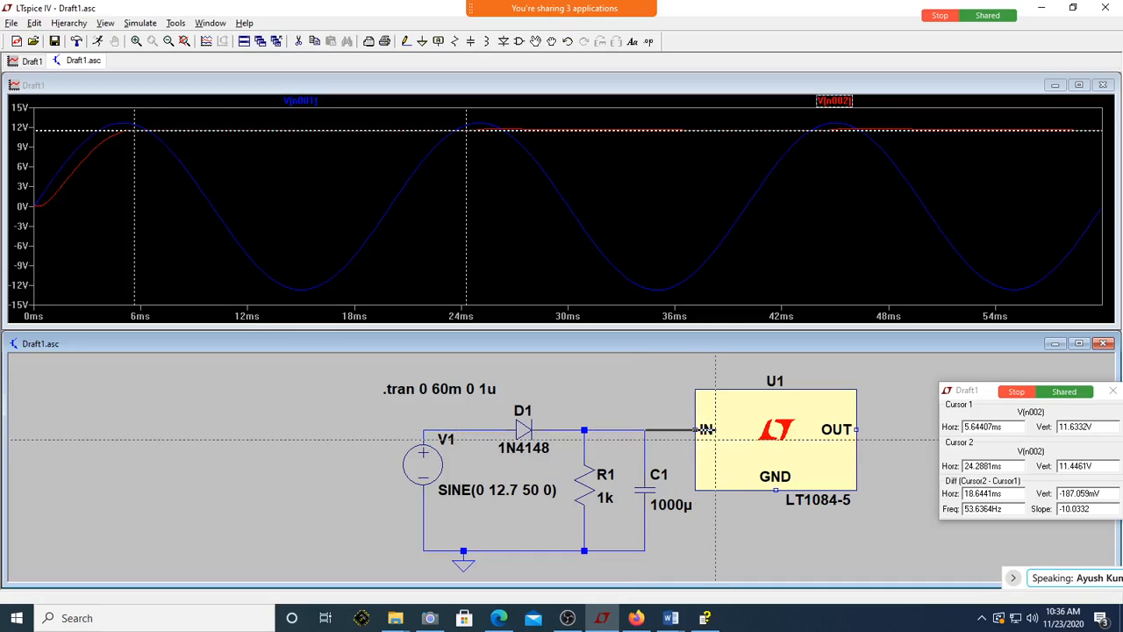
left_click(695, 430)
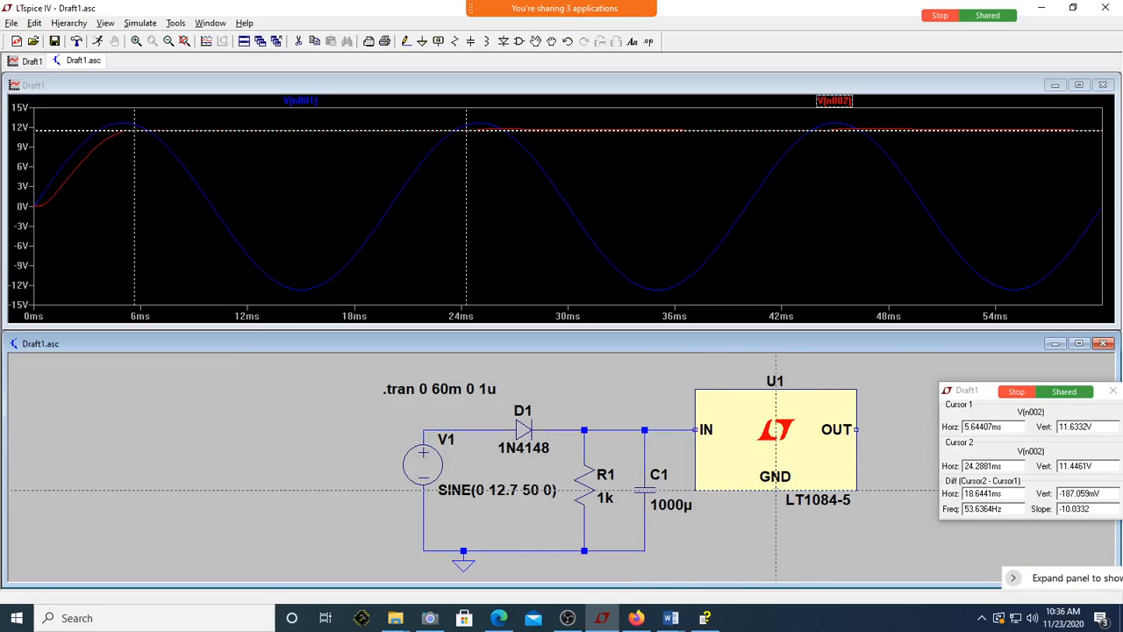
left_click(776, 550)
left_click(645, 550)
left_click(857, 429)
left_click(887, 437)
right_click(886, 437)
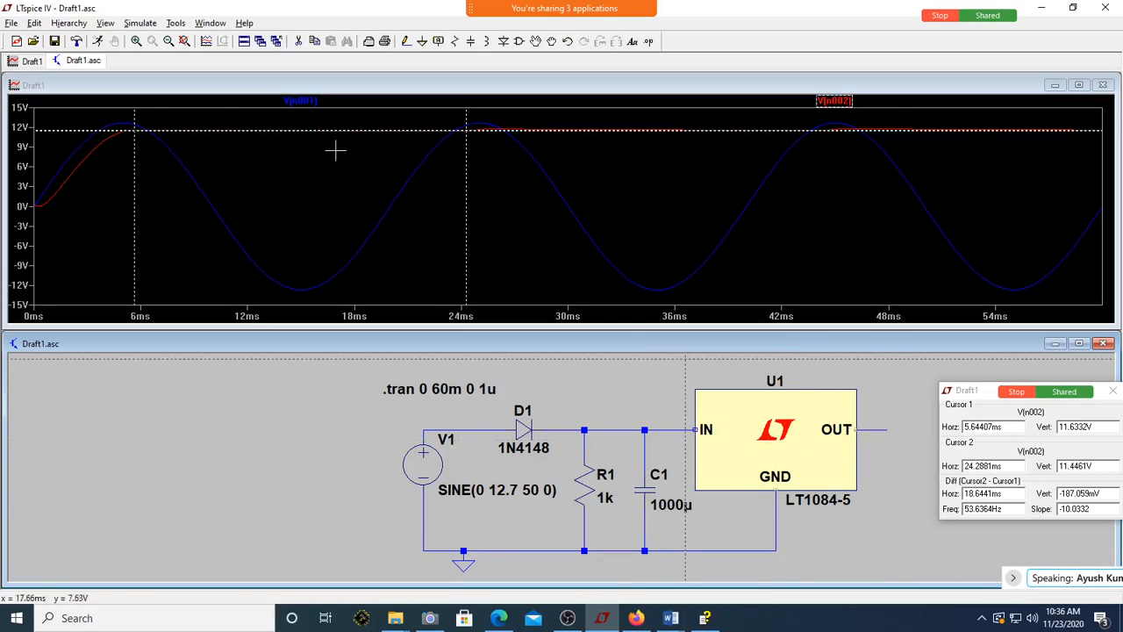
- Add a net label Vout at the end of the regulator's output wire, with its text turned vertical
left_click(453, 42)
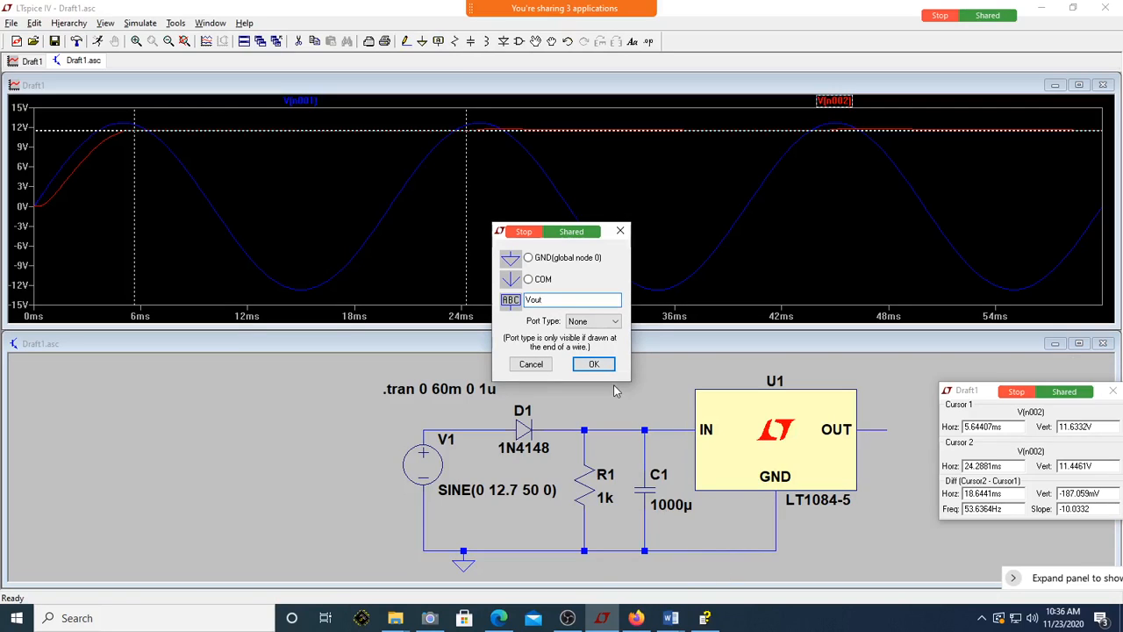
left_click(594, 363)
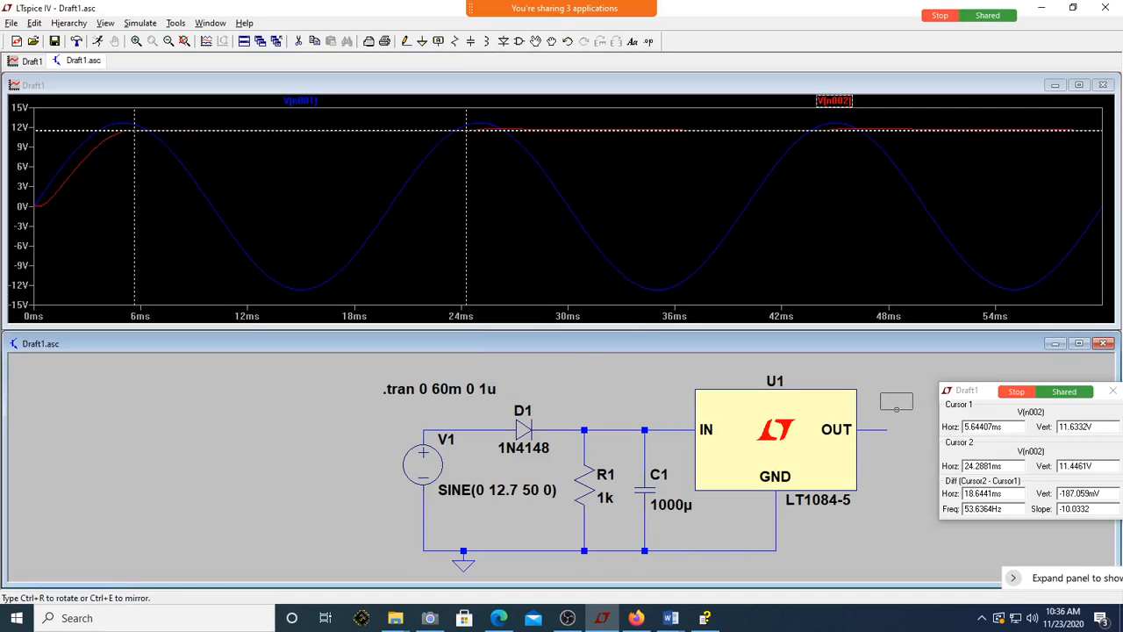
left_click(896, 409)
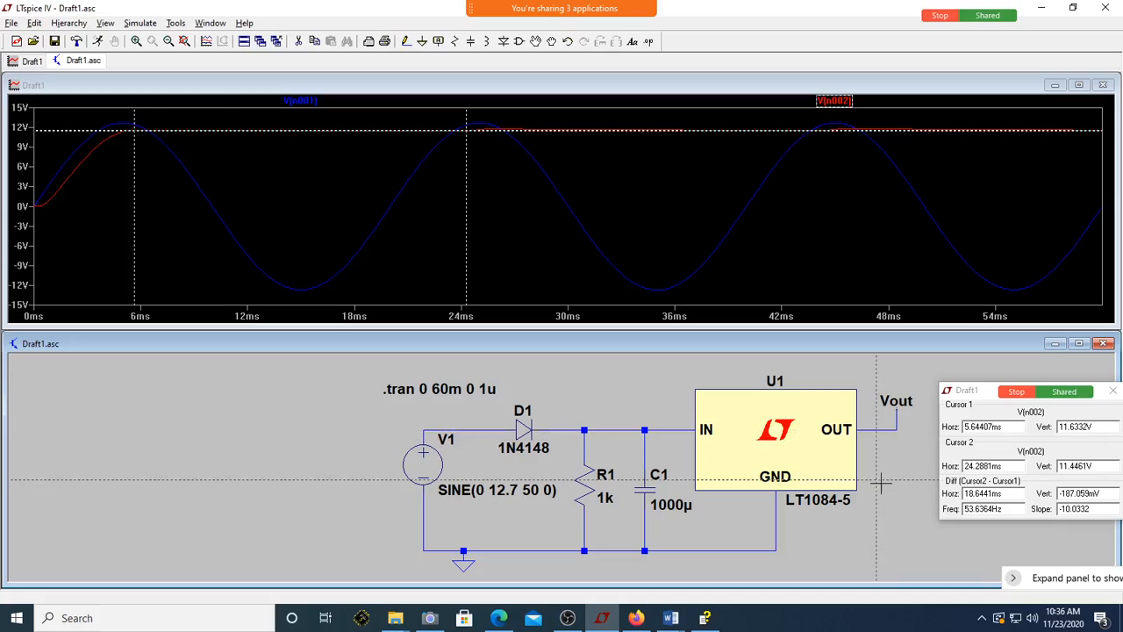
key("ctrl+r")
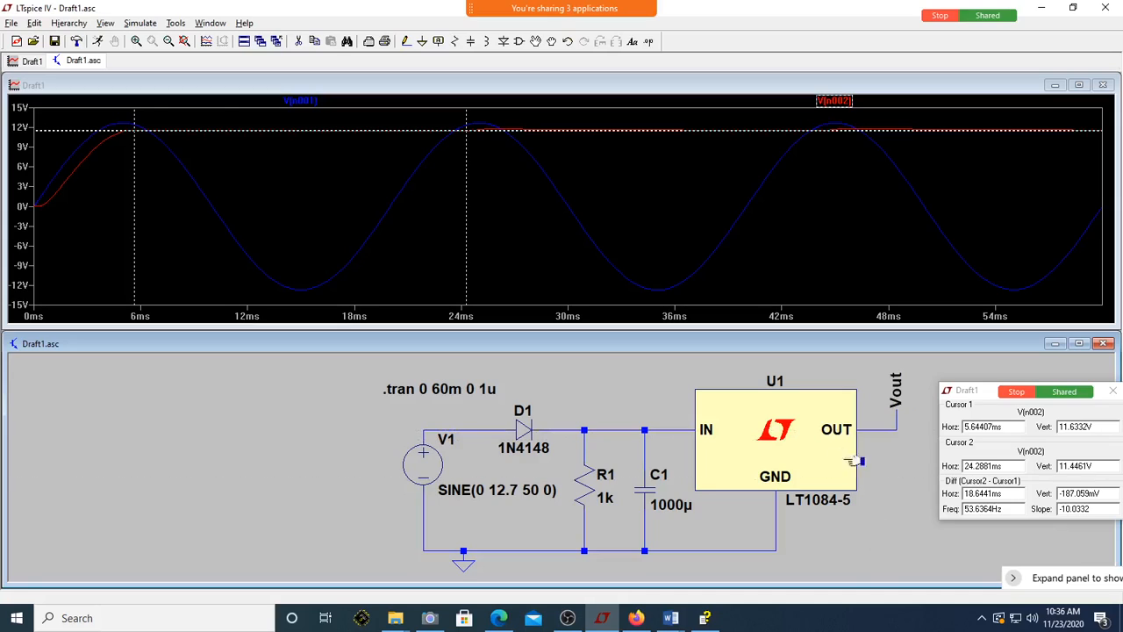
- Rerun the simulation, plot V(vout) from the regulator's output wire and maximize the waveform window
left_click(102, 51)
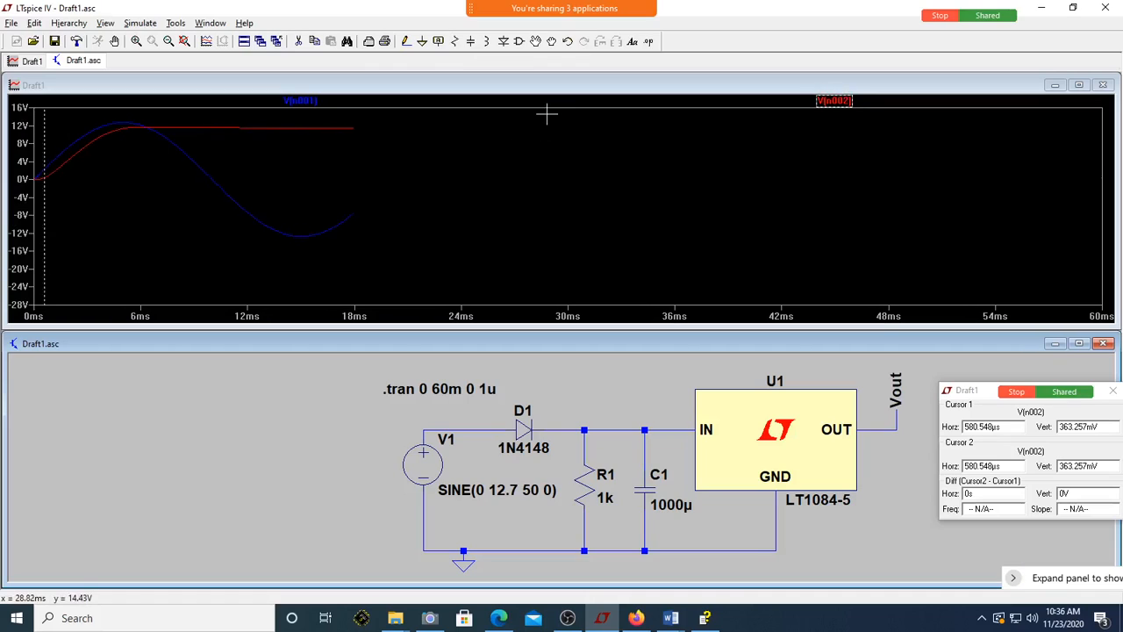
left_click(570, 100)
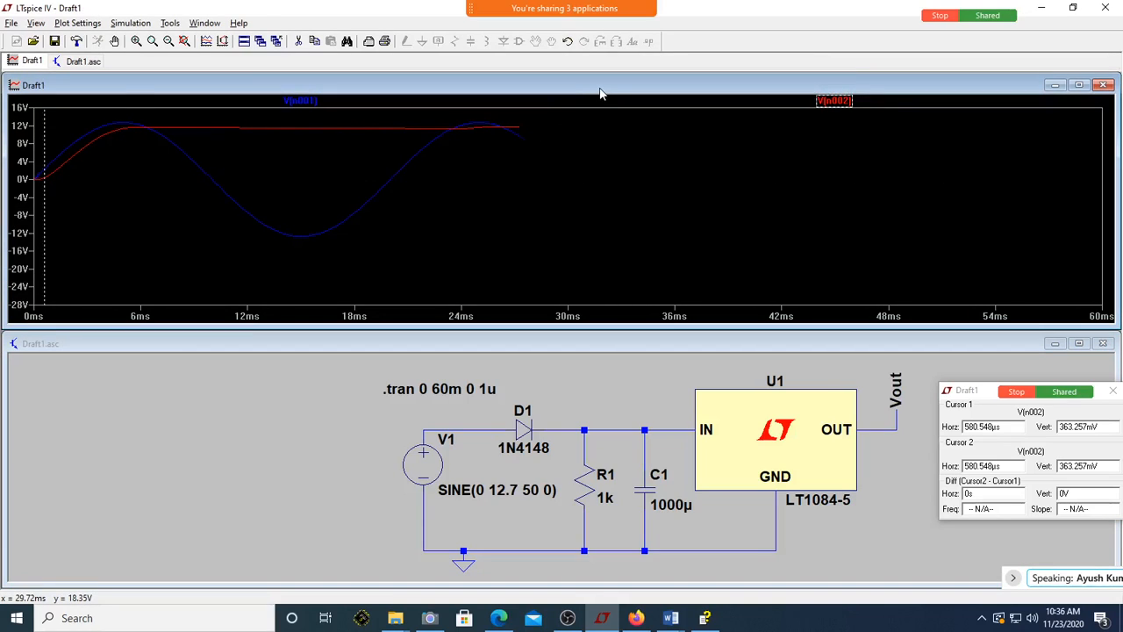
double_click(599, 86)
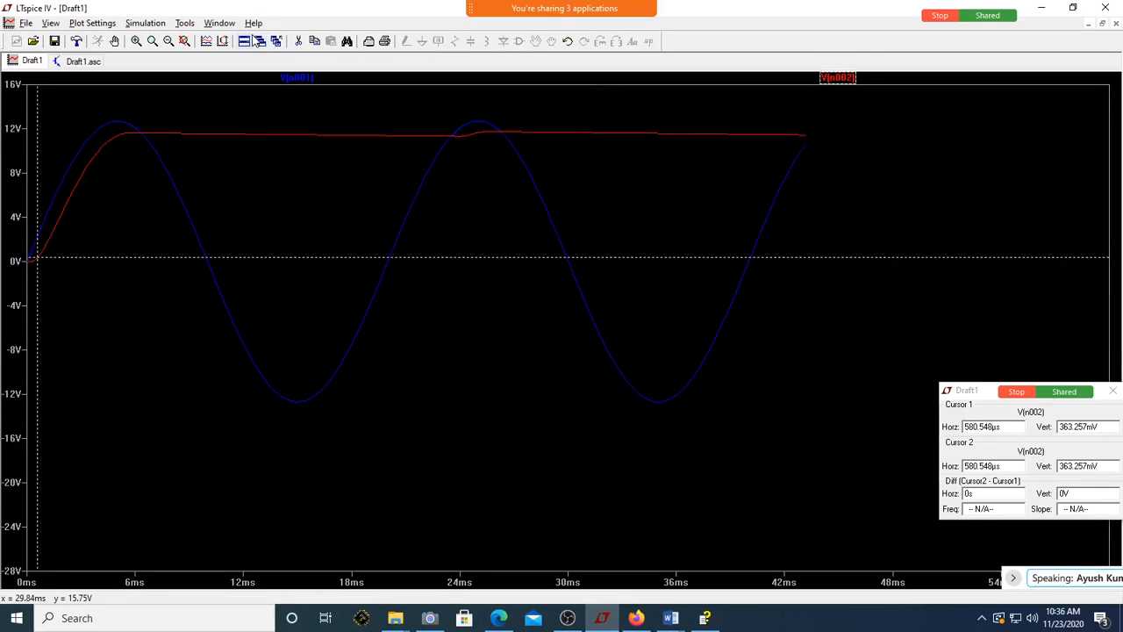
left_click(245, 44)
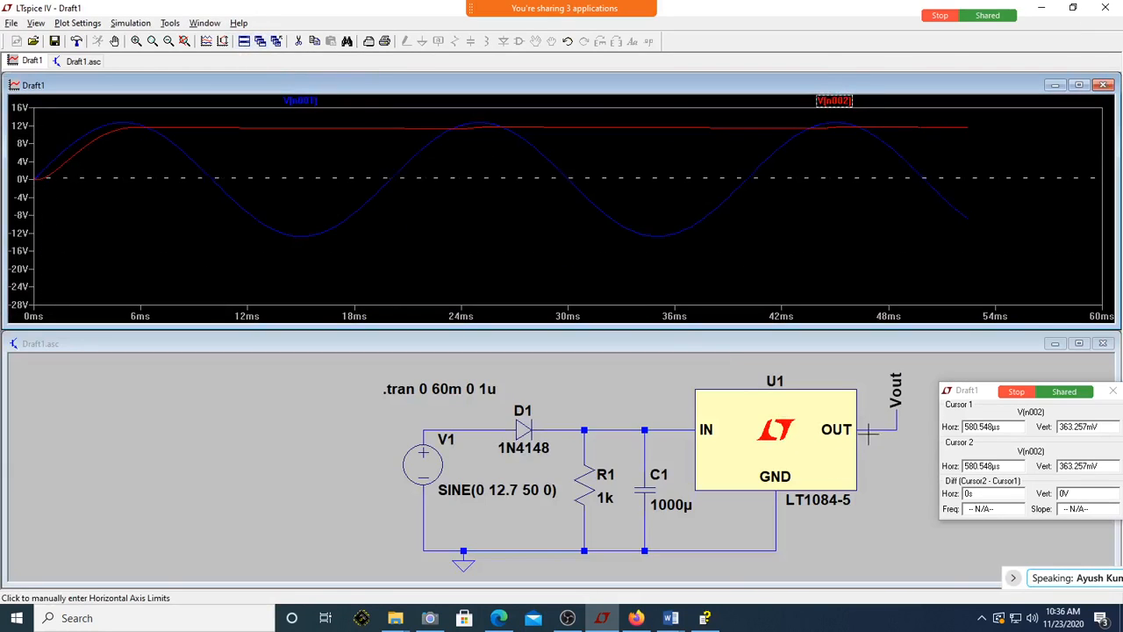
left_click(877, 416)
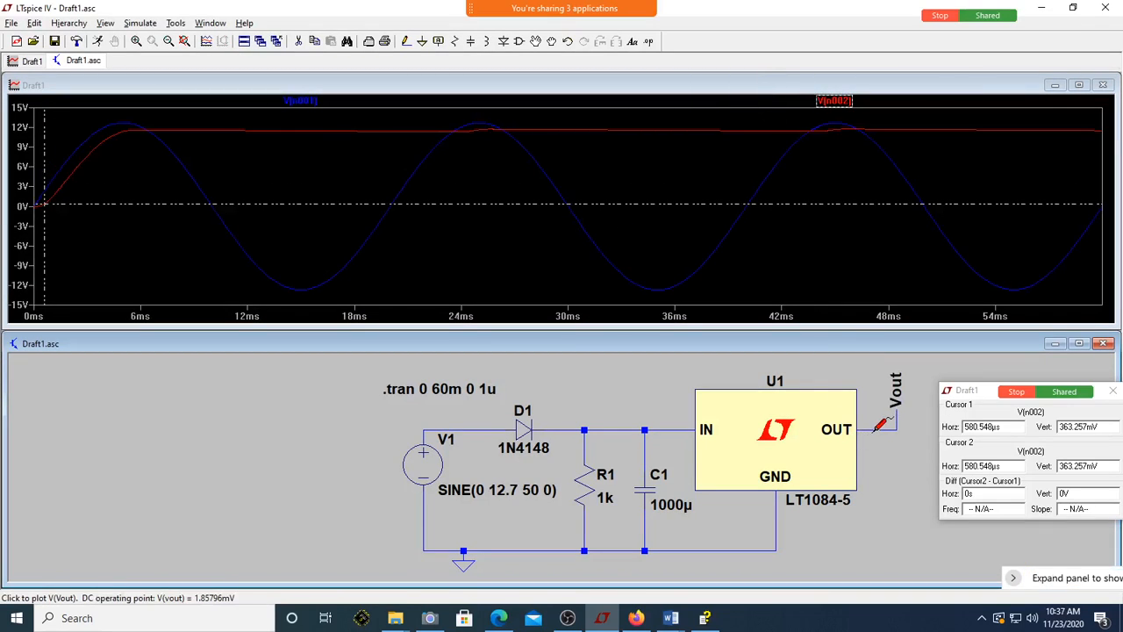
left_click(881, 428)
double_click(896, 86)
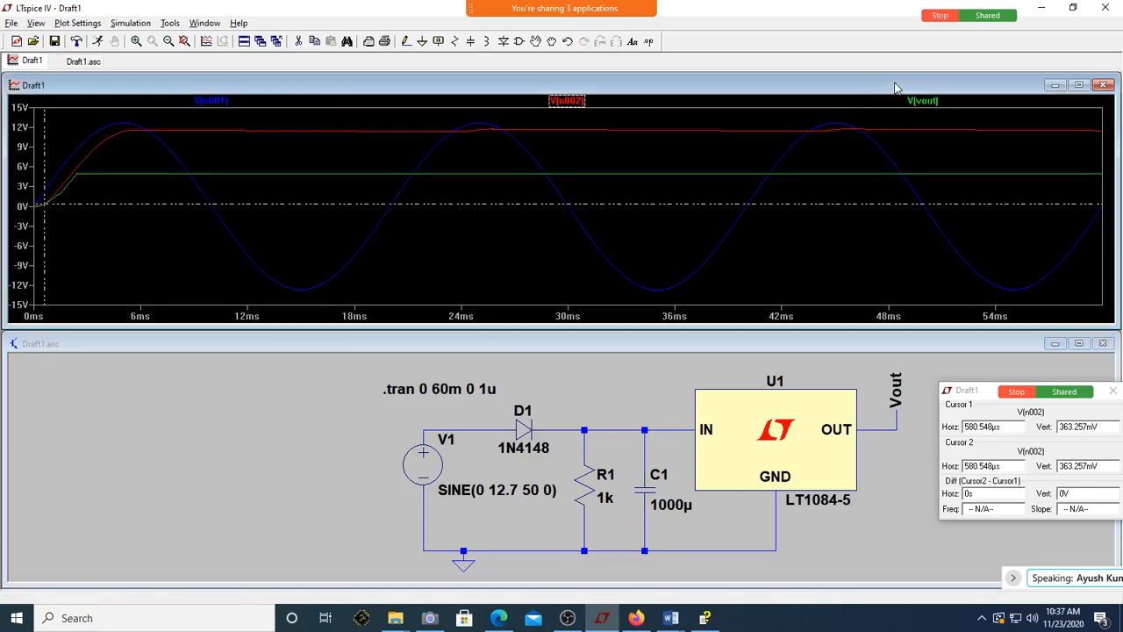
- Attach cursor 1 to V(vout) and read its voltage on the flat part at about 21 ms
left_click(931, 78)
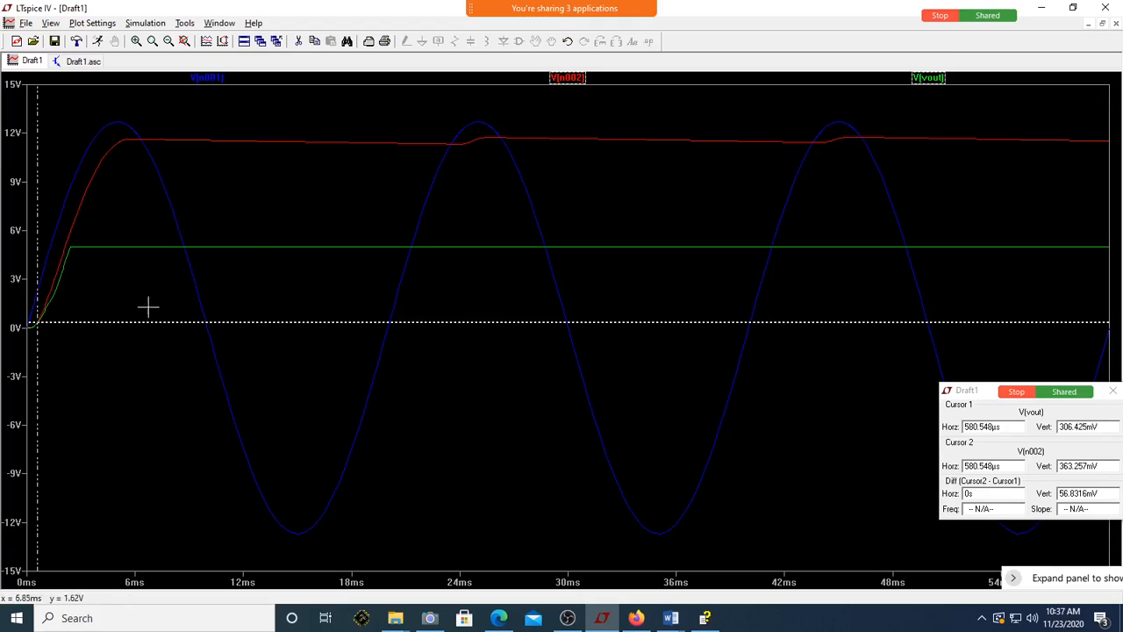
left_click_drag(117, 322, 406, 293)
left_click_drag(1110, 427, 1053, 426)
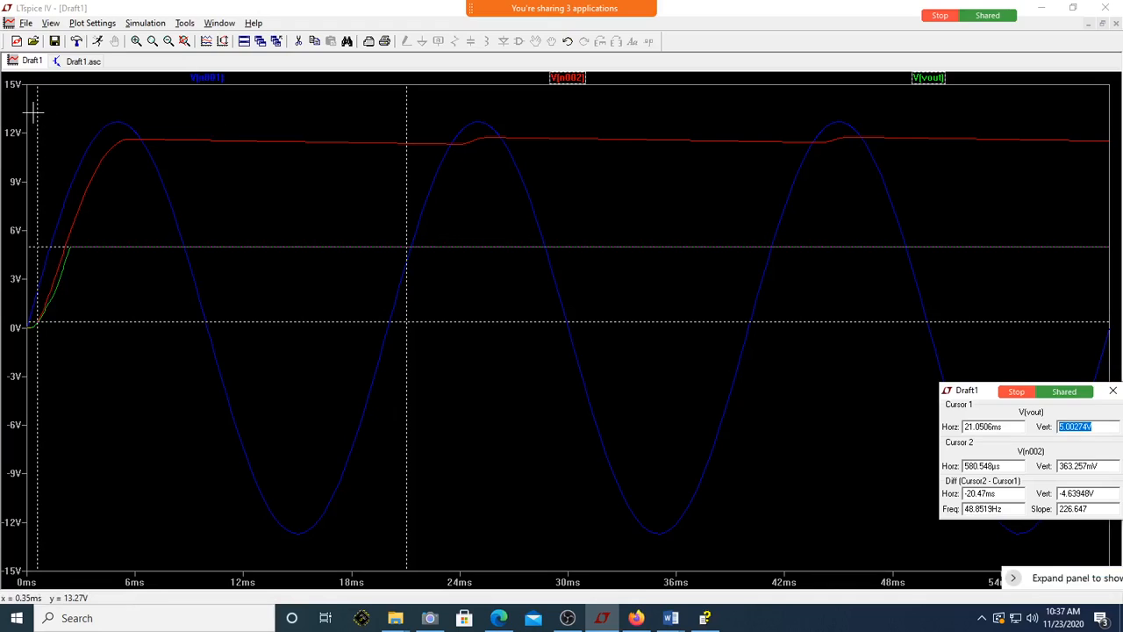
- Try to zoom in on the first 18 ms and reposition the cursor, then restore the full waveform view
left_click_drag(32, 113, 338, 541)
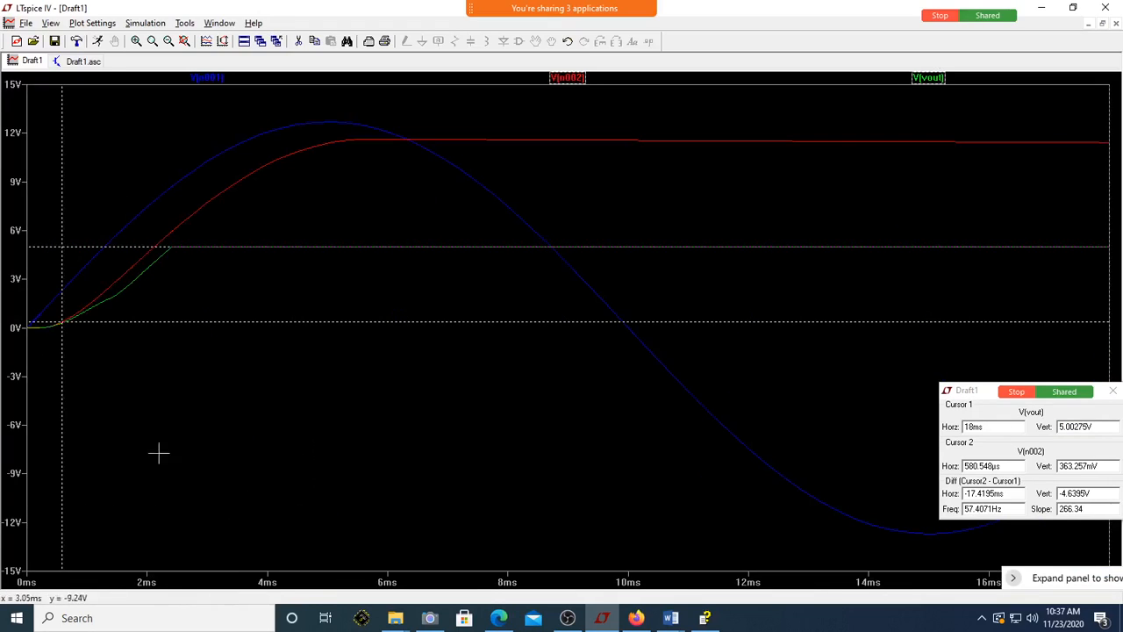
left_click_drag(65, 406, 90, 395)
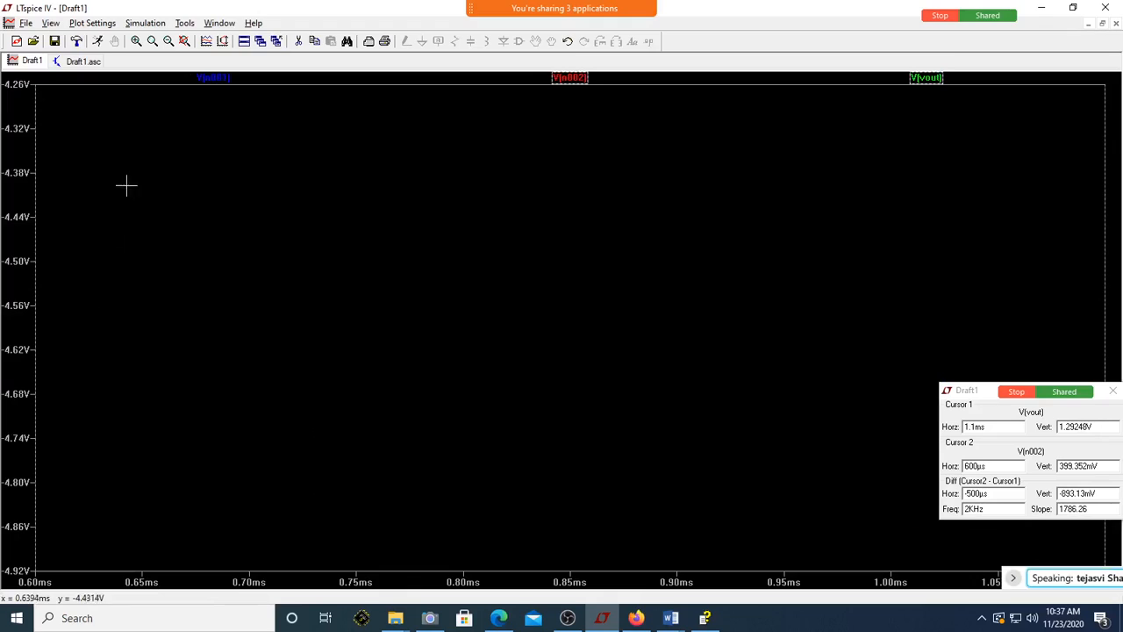
left_click(247, 44)
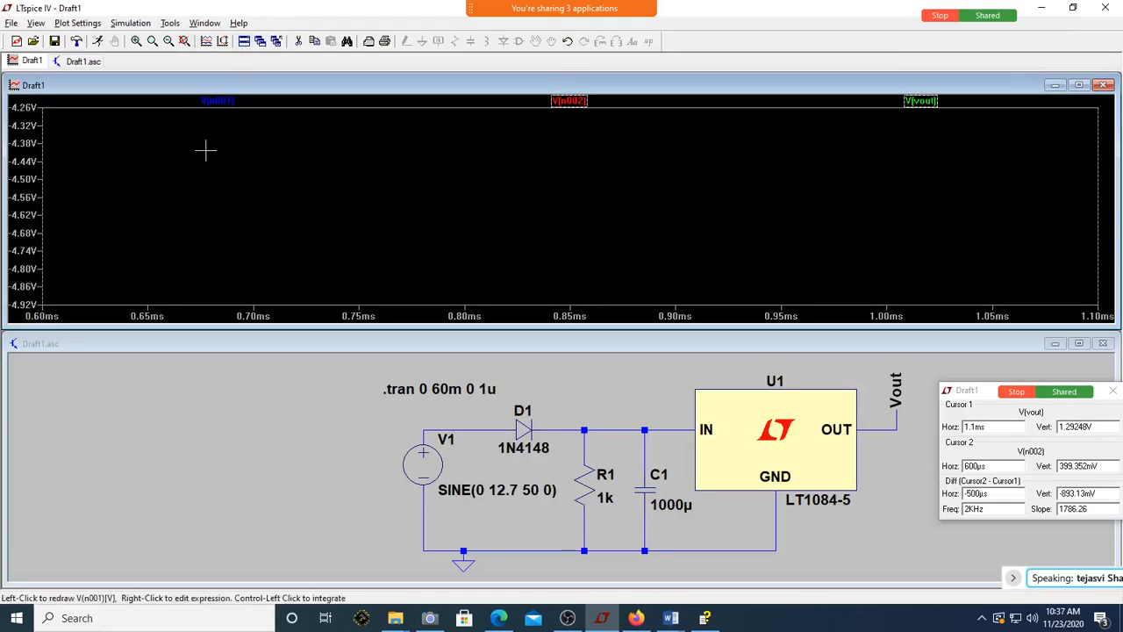
left_click(205, 41)
- Maximize the waveform window and move cursor 1 on V(vout) to about 2.3 ms, near the end of its initial rise
double_click(225, 84)
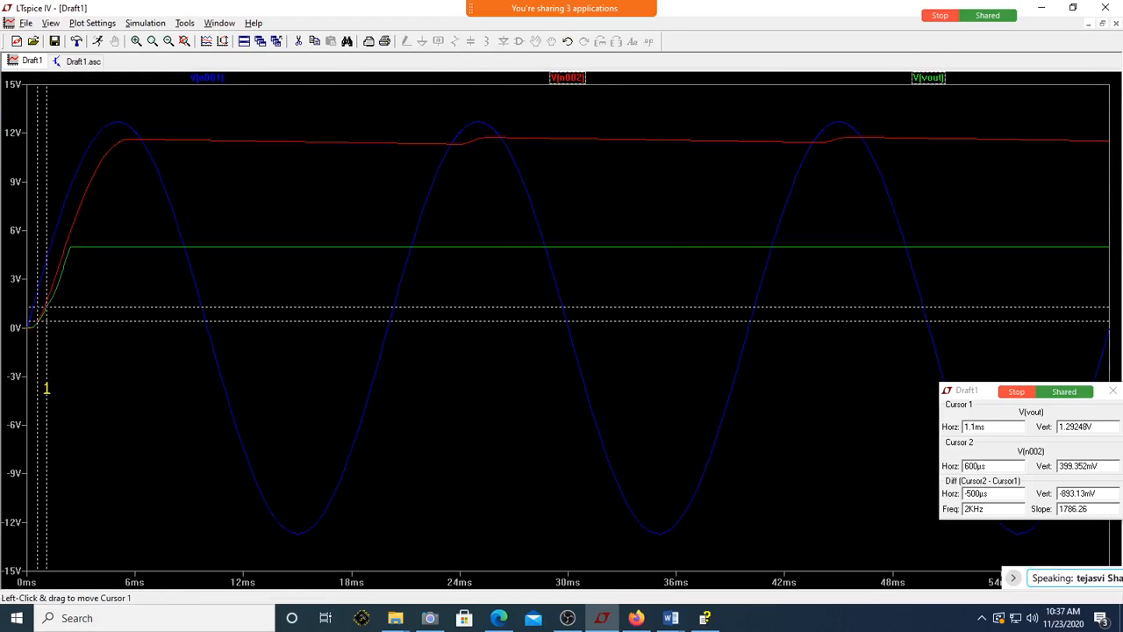
left_click_drag(47, 387, 68, 379)
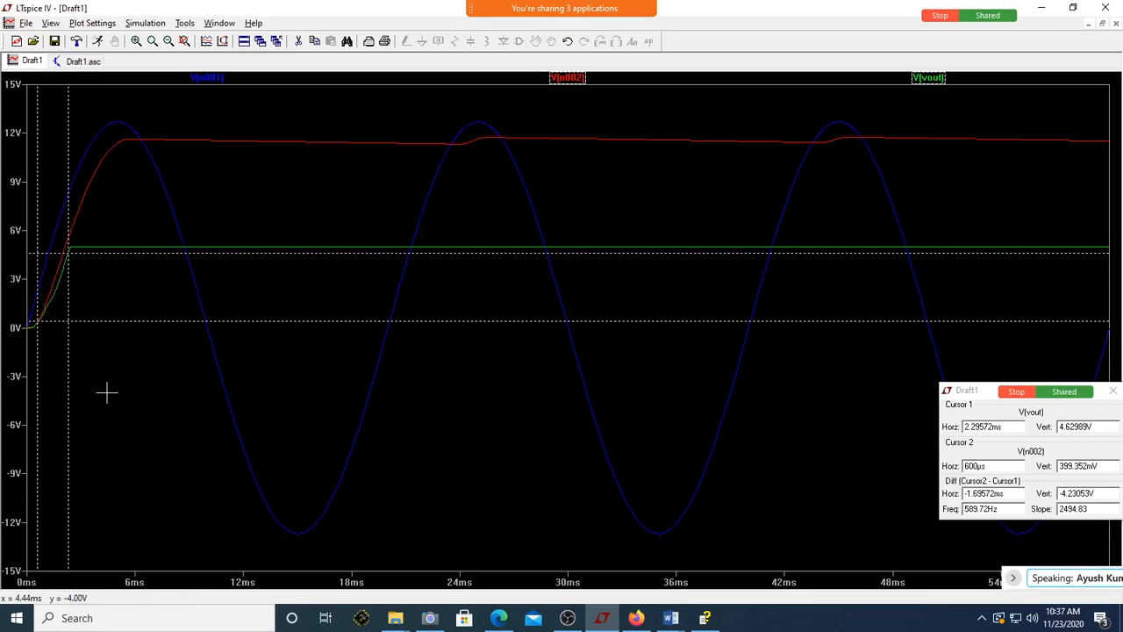
- Zoom in on the first 8.8 ms and compare V(vout) at about 5.3 ms with V(n002) at about 2 ms using both cursors
left_click_drag(63, 421, 123, 409)
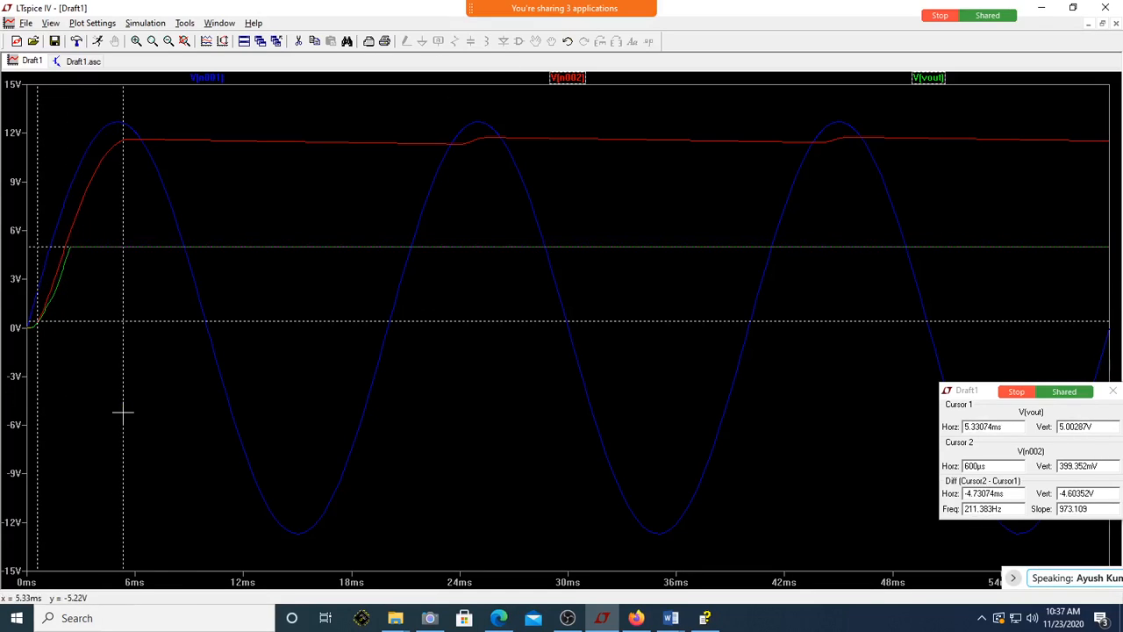
left_click_drag(38, 462, 51, 458)
left_click_drag(32, 140, 197, 505)
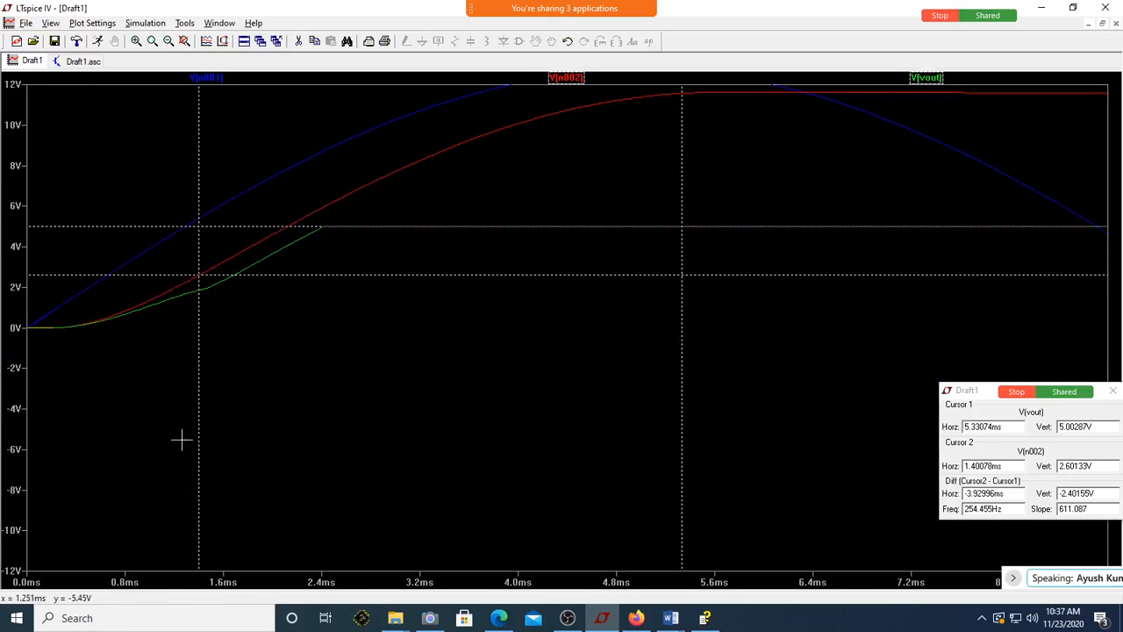
left_click_drag(199, 452, 271, 432)
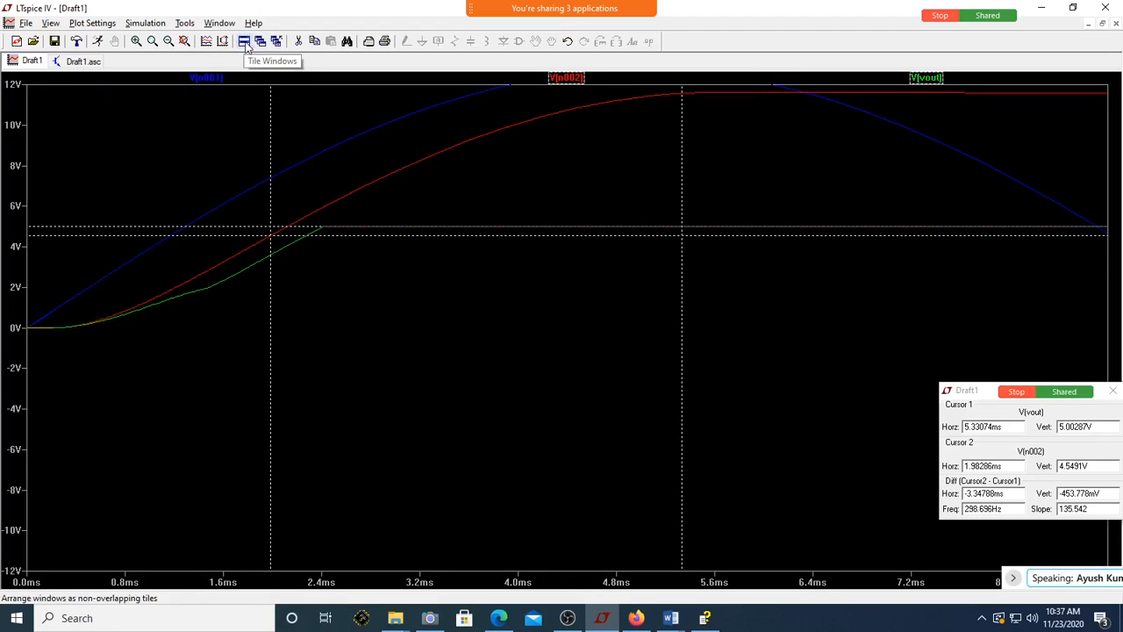
- Tile the windows and label the regulator's input net Vinreg at the junction above C1
left_click(245, 42)
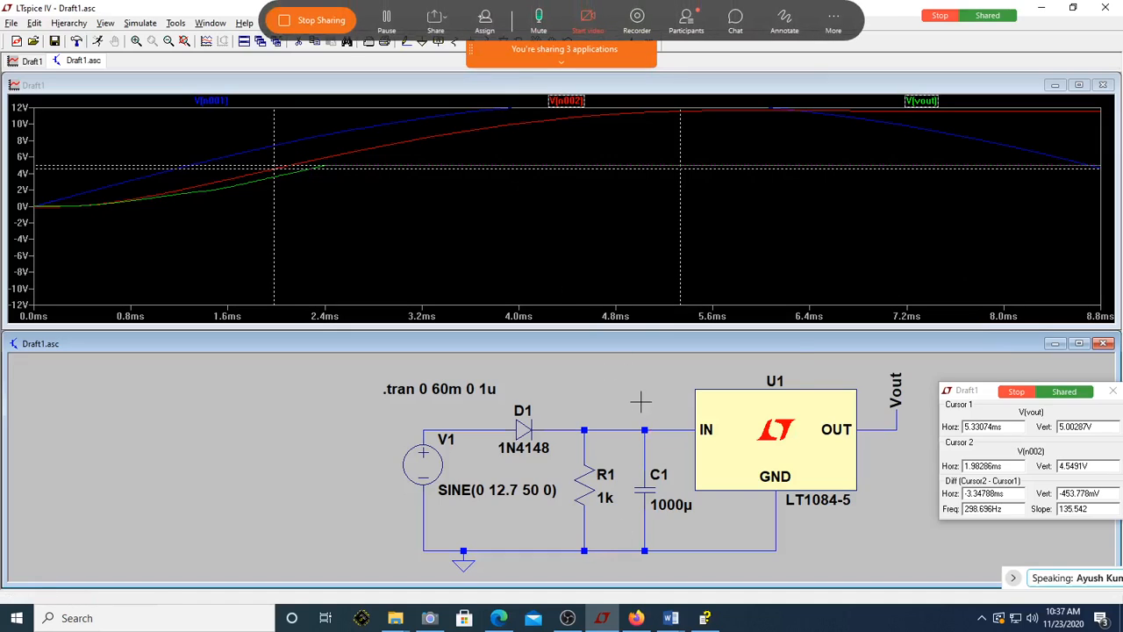
right_click(640, 402)
left_click(590, 370)
key("F4")
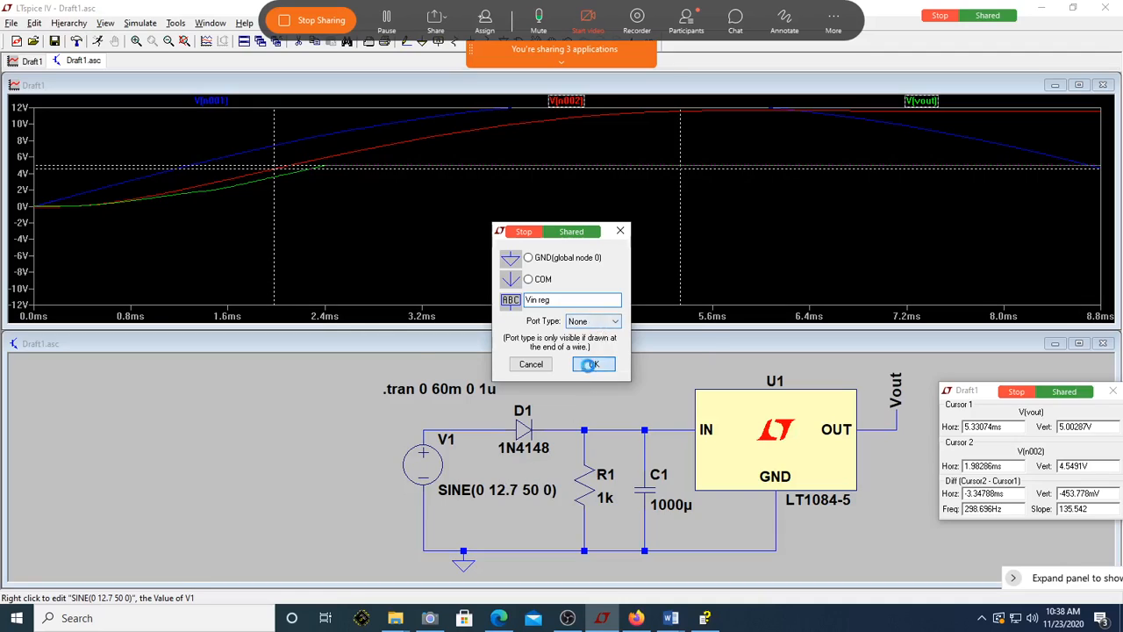
left_click(594, 363)
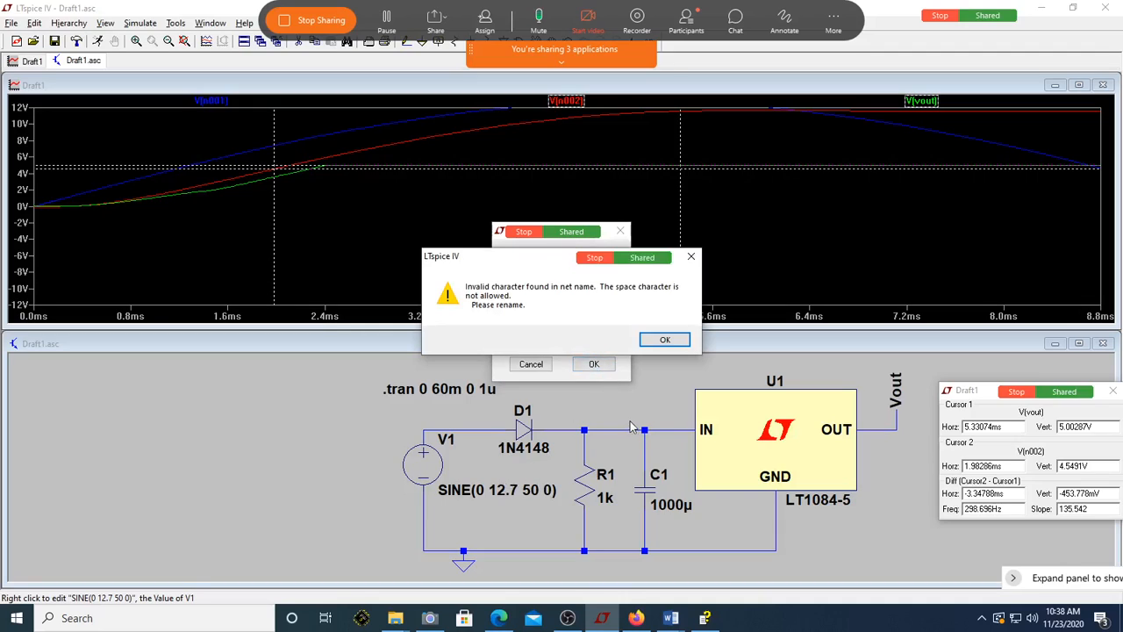
left_click(665, 340)
left_click(552, 299)
key("BackSpace")
key("BackSpace")
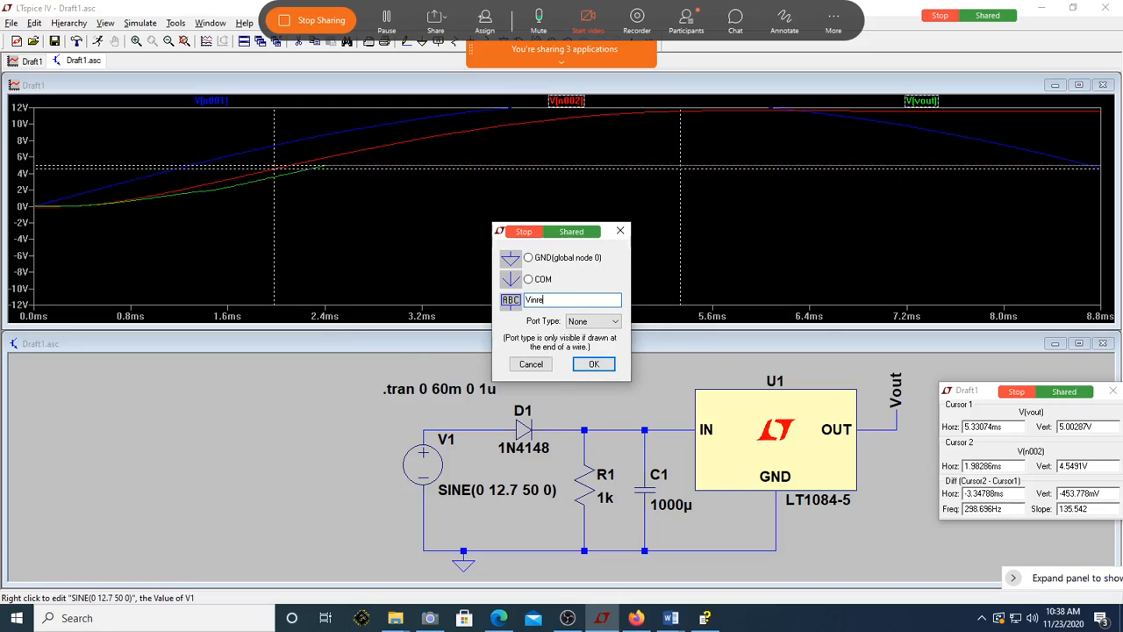
key("Return")
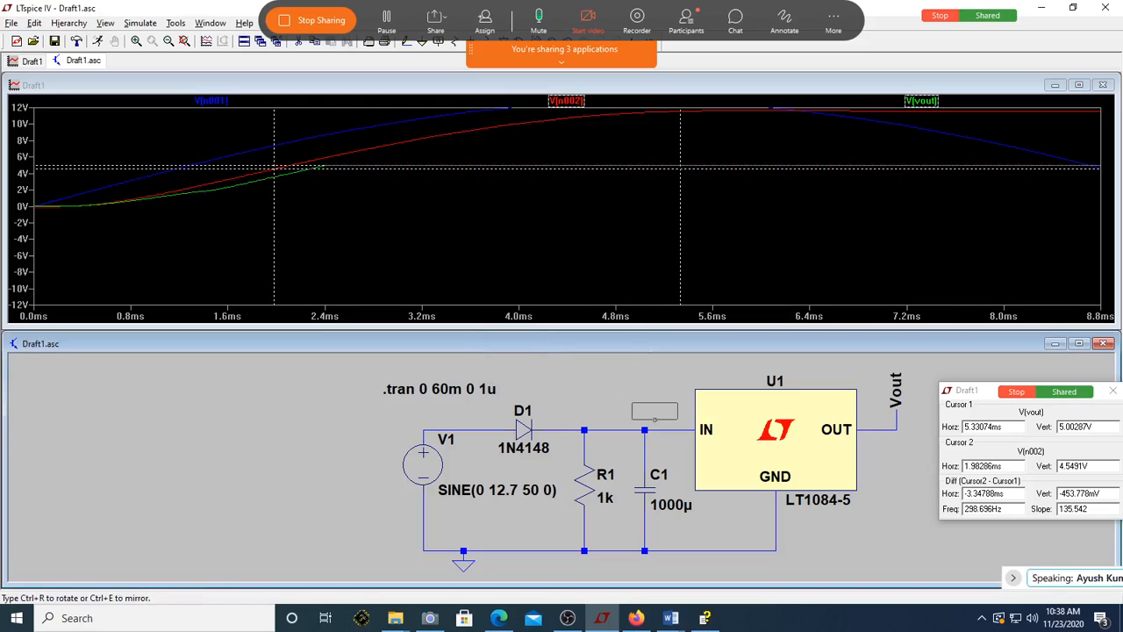
left_click(644, 430)
- Delete the stray duplicate Vinreg label above R1
left_click(584, 389)
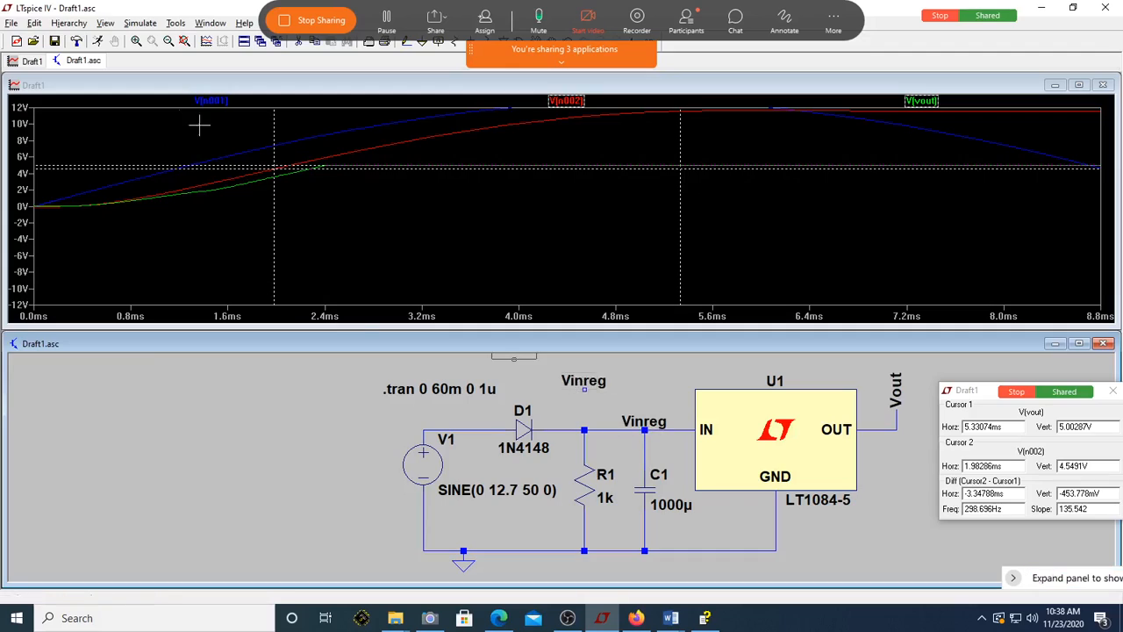
key("Escape")
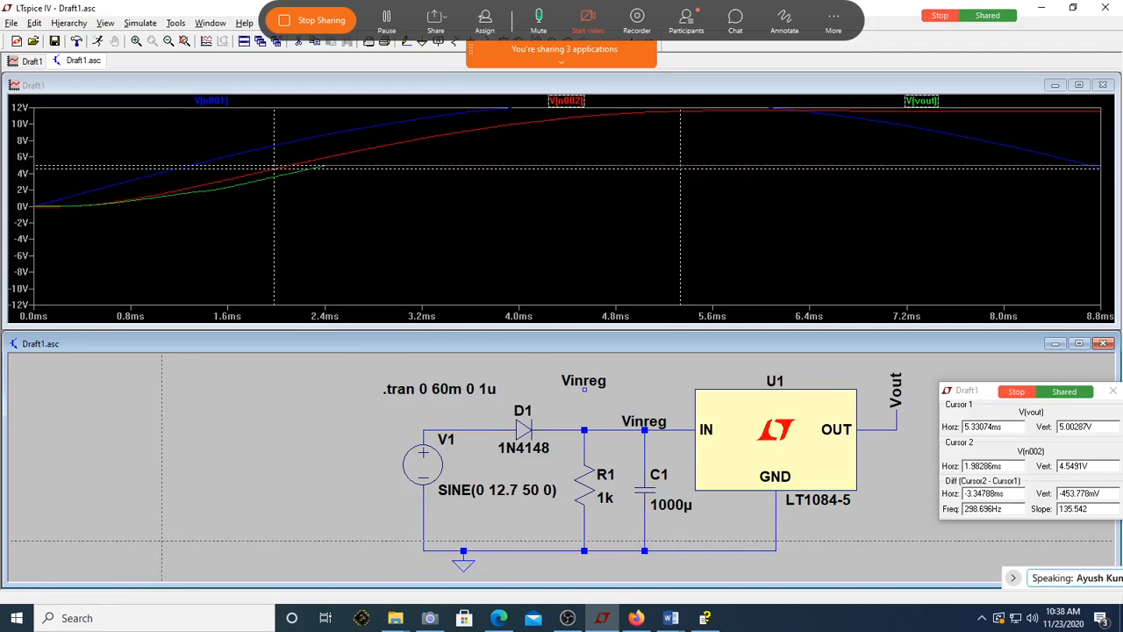
left_click(575, 382)
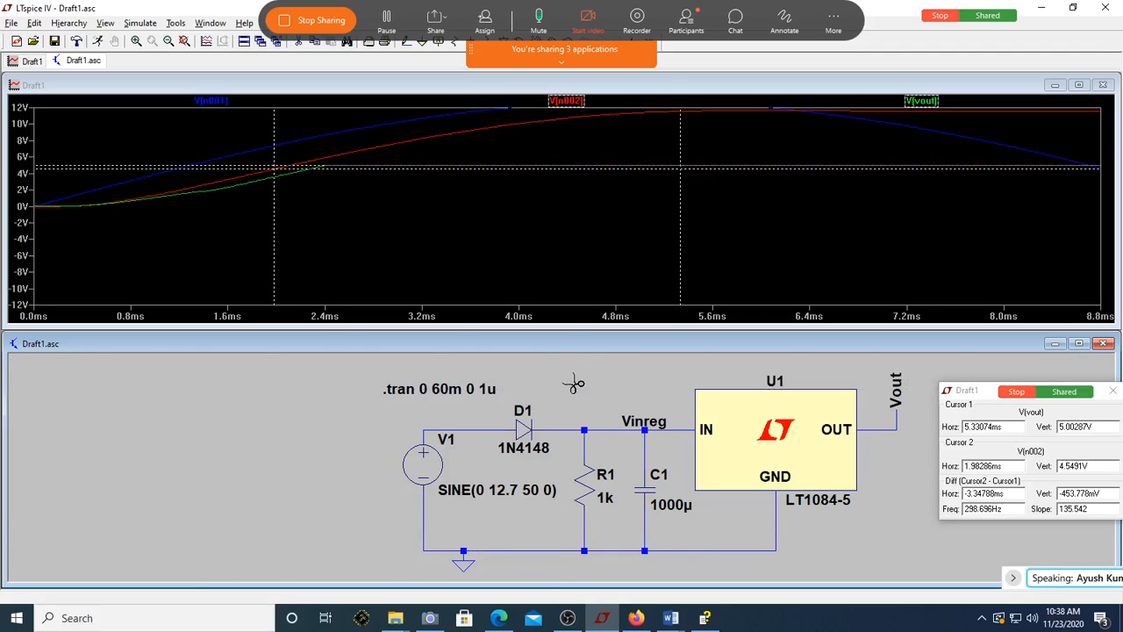
- Rerun the simulation, plot V(vinreg) and maximize the waveform window
left_click(97, 41)
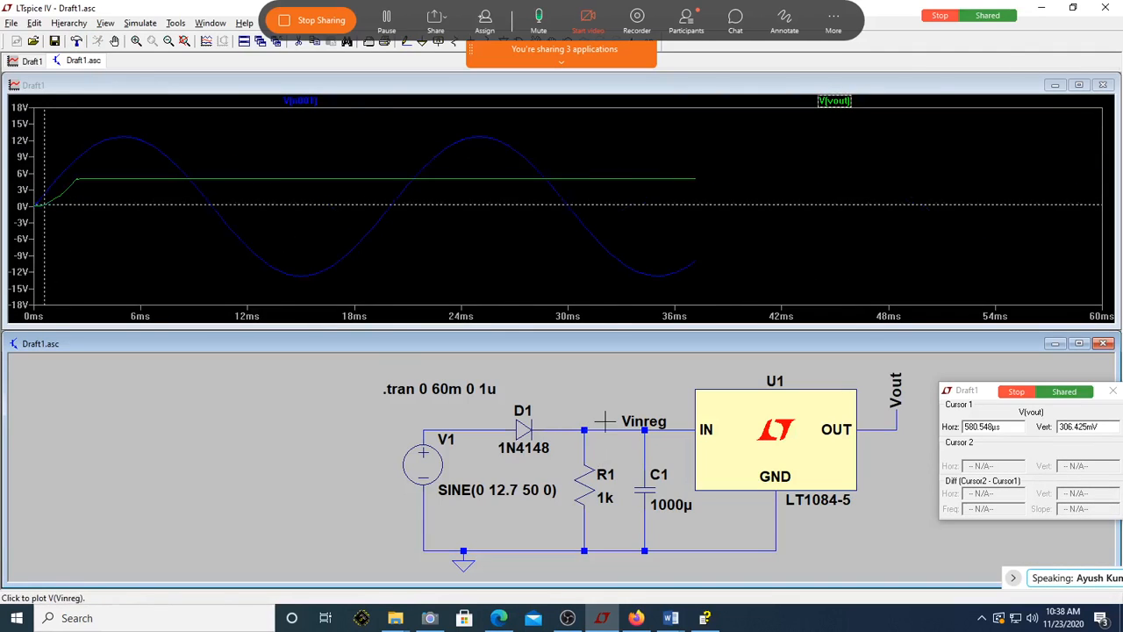
left_click(655, 422)
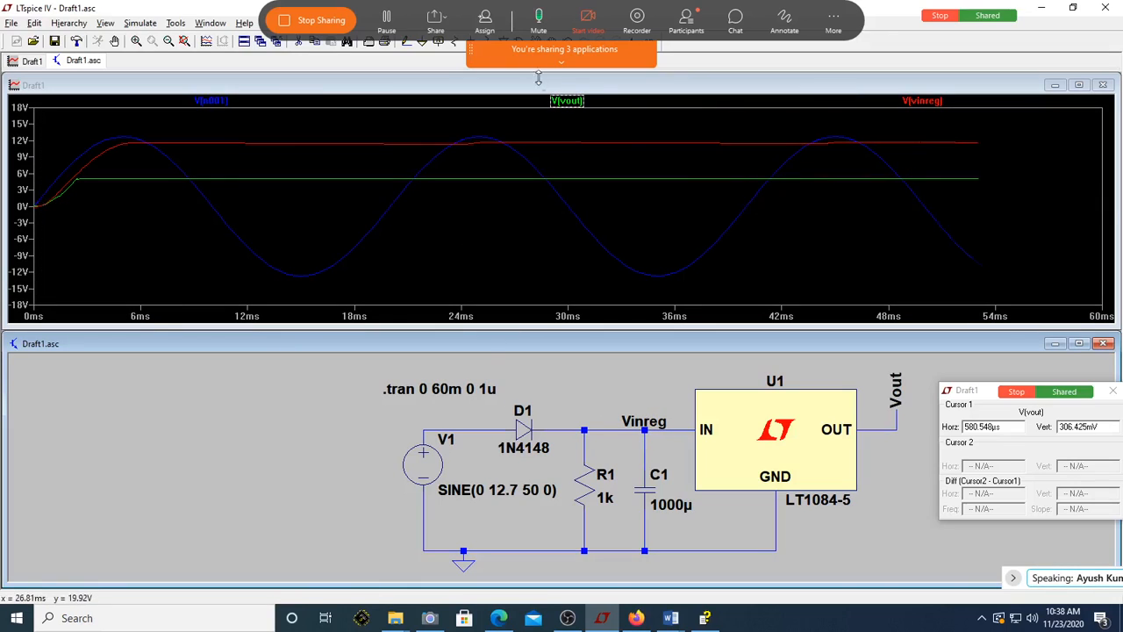
left_click(570, 79)
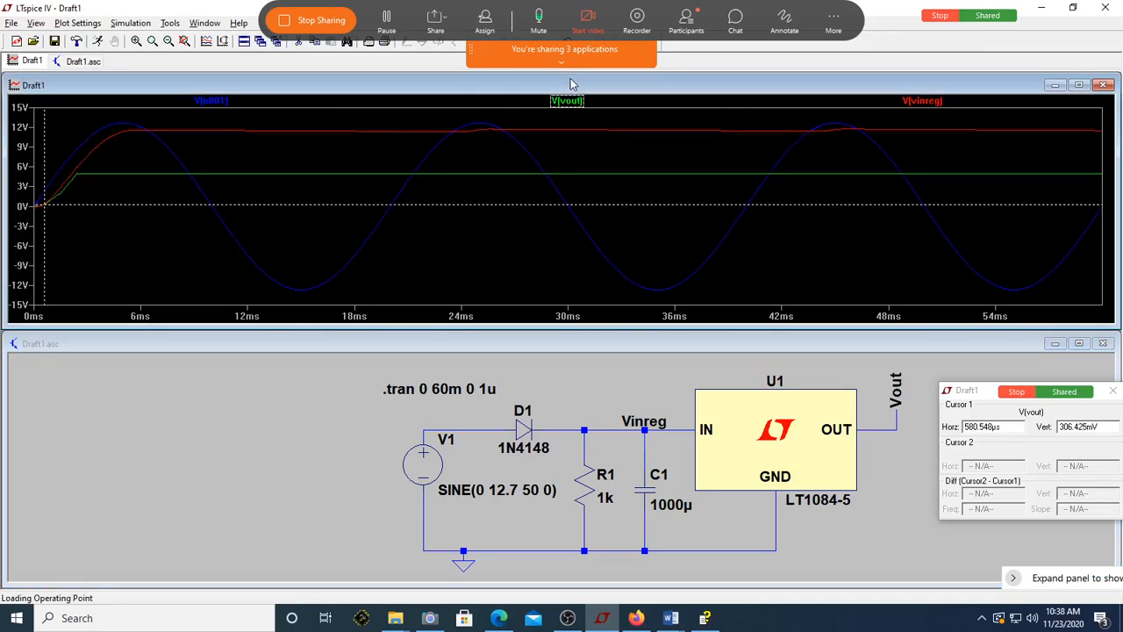
double_click(569, 80)
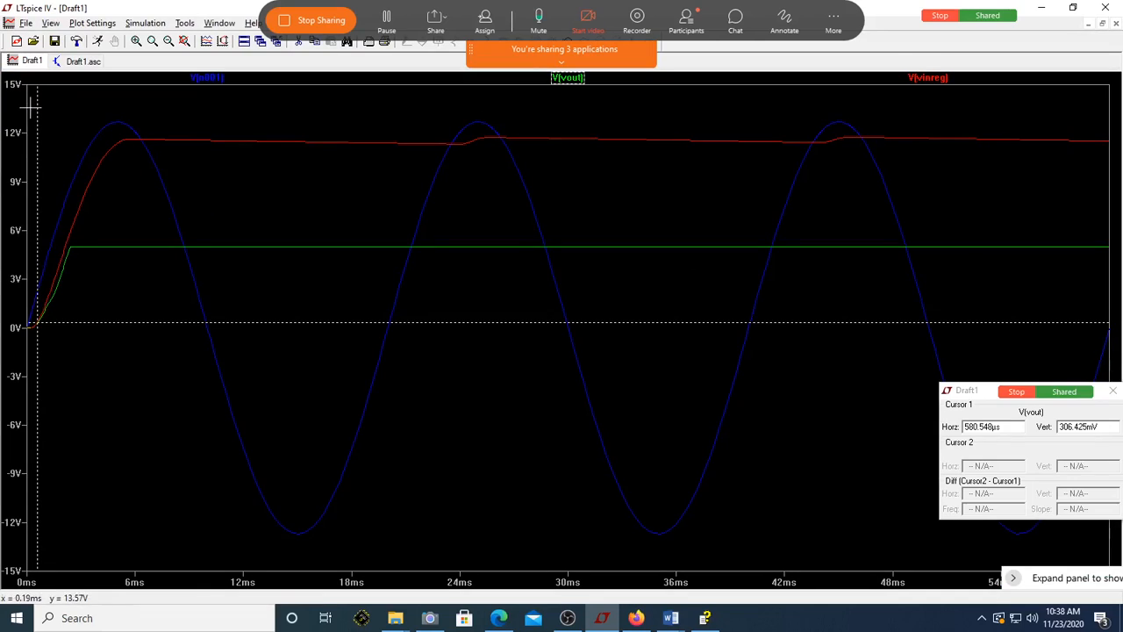
- Zoom in on the first 18 ms and read V(vinreg) with cursor 1 at about 2.4 ms, where V(vout) levels off
left_click_drag(29, 103, 348, 485)
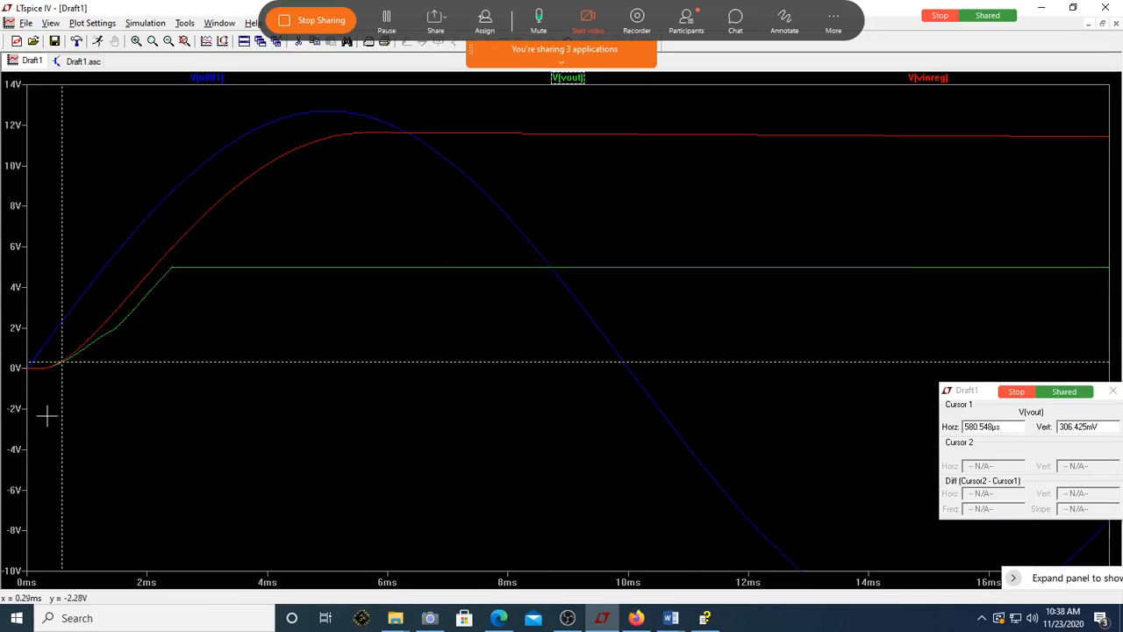
left_click_drag(61, 429, 137, 392)
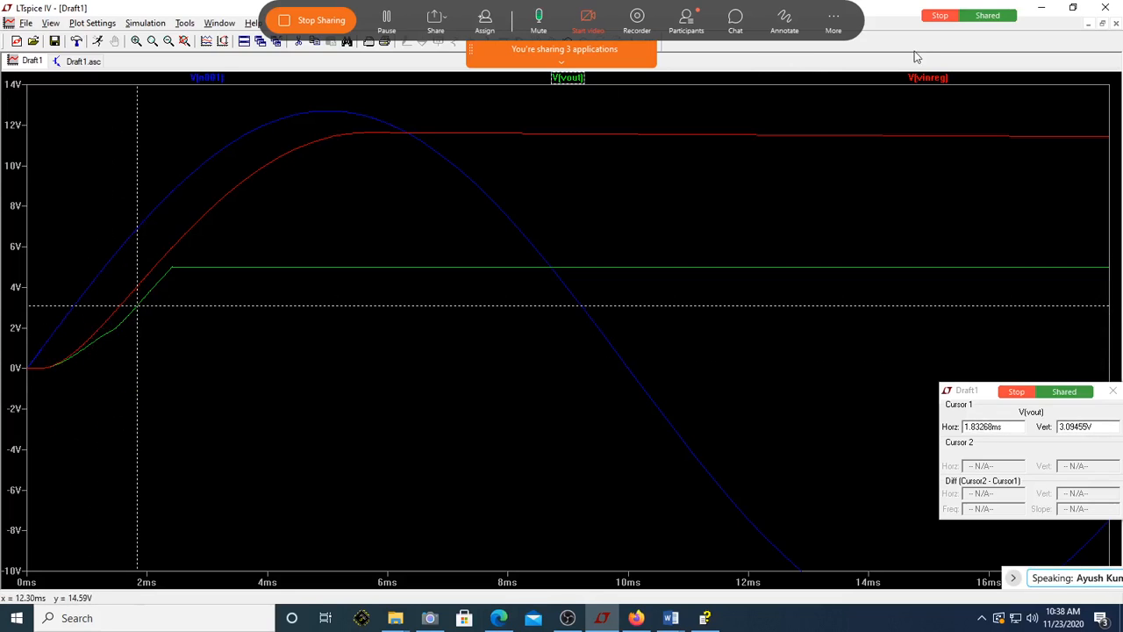
left_click(928, 78)
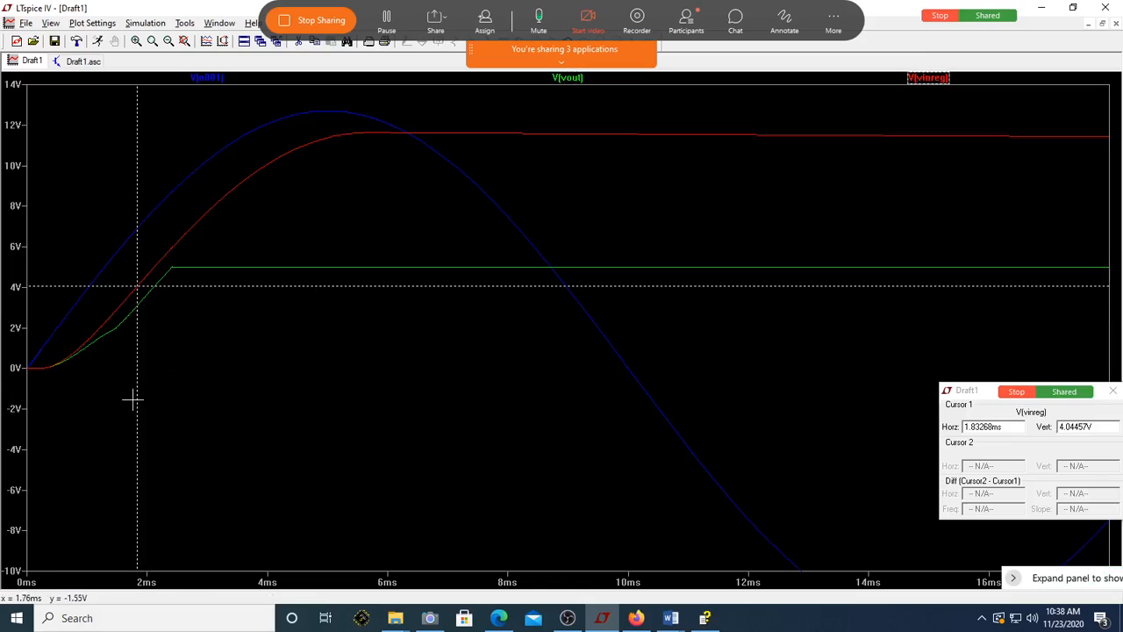
left_click_drag(137, 402, 172, 402)
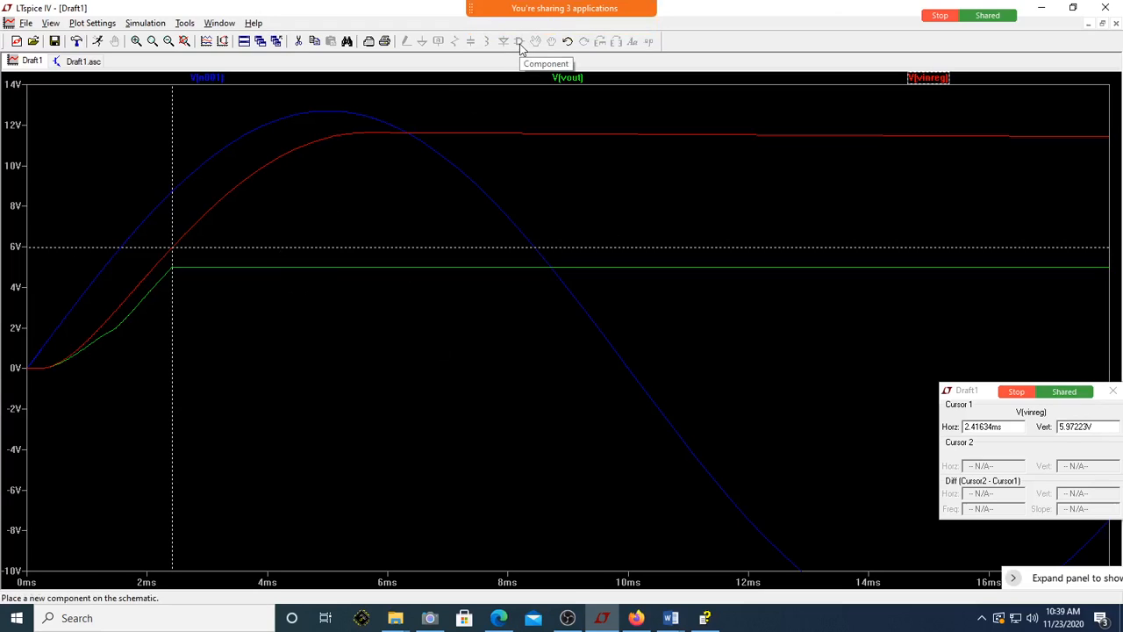
- Set V1's sine amplitude to 7 V, rerun the simulation and enlarge the resulting waveforms
left_click(247, 46)
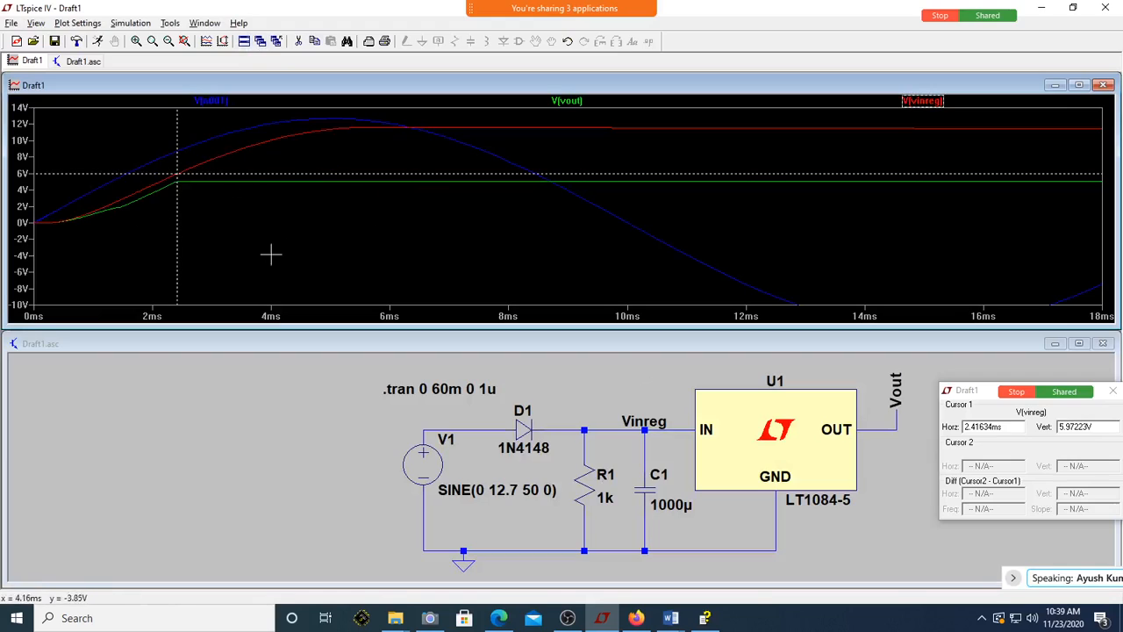
right_click(508, 492)
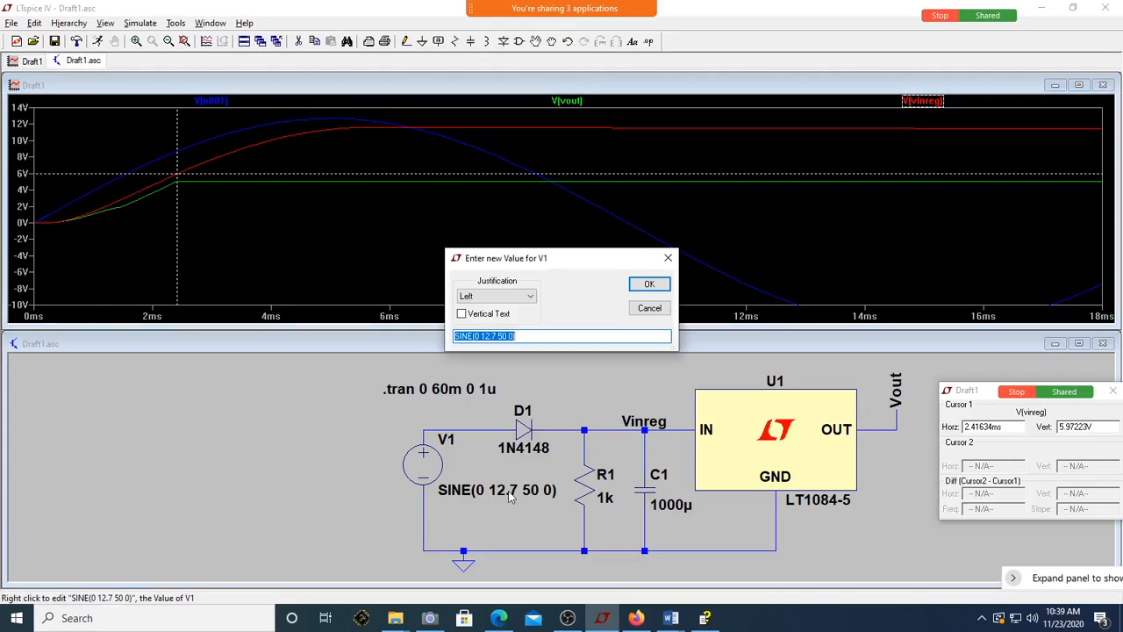
left_click(493, 336)
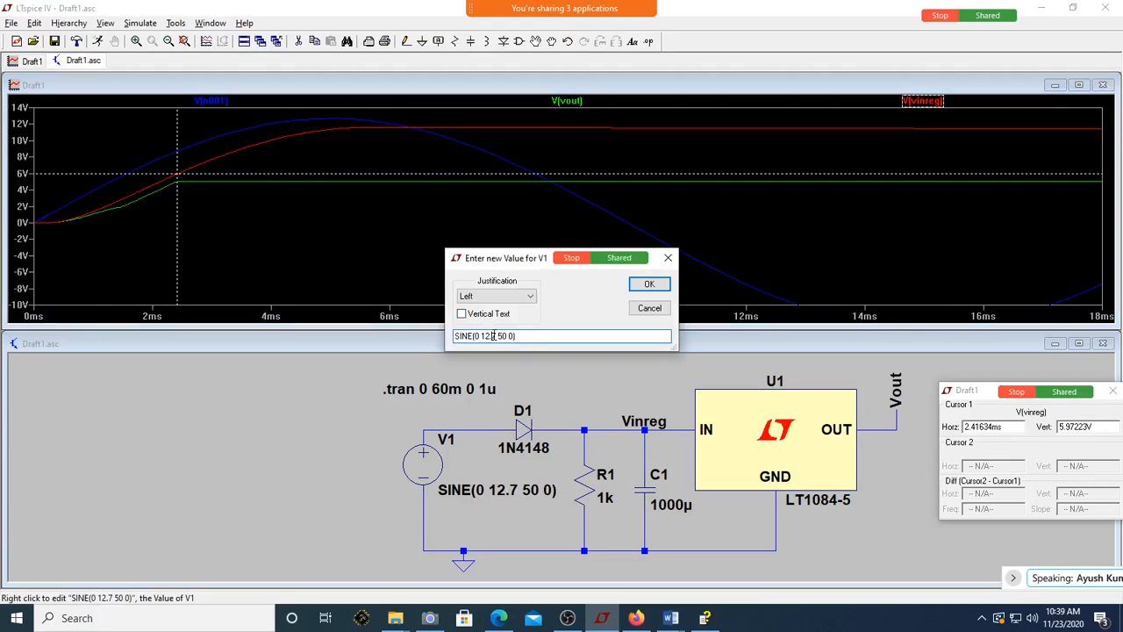
key("BackSpace")
left_click(640, 284)
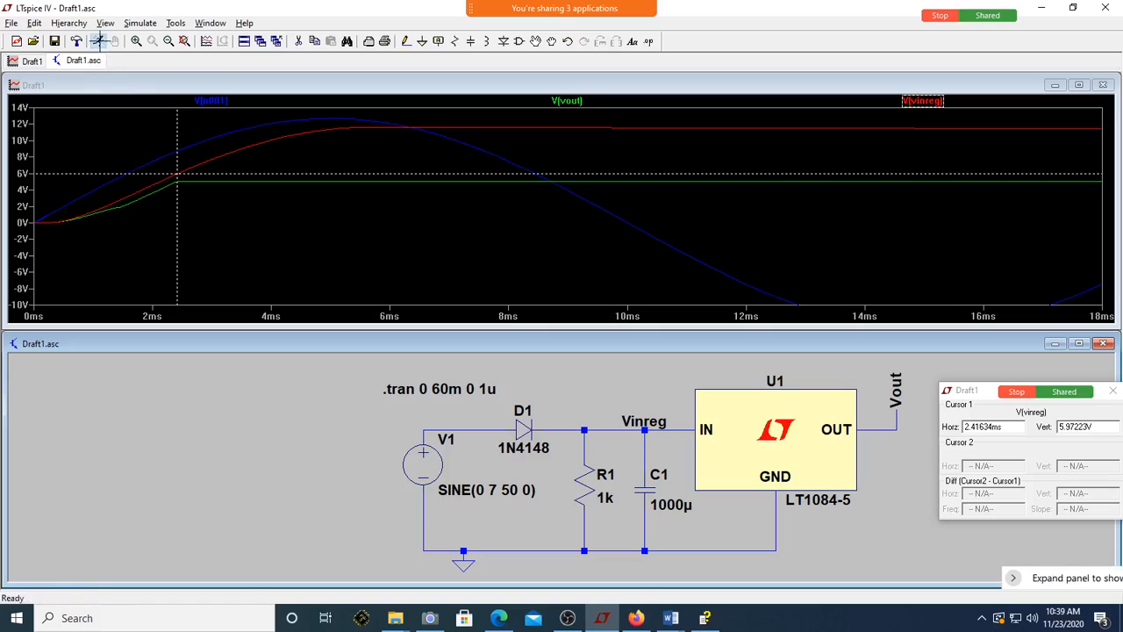
left_click(99, 41)
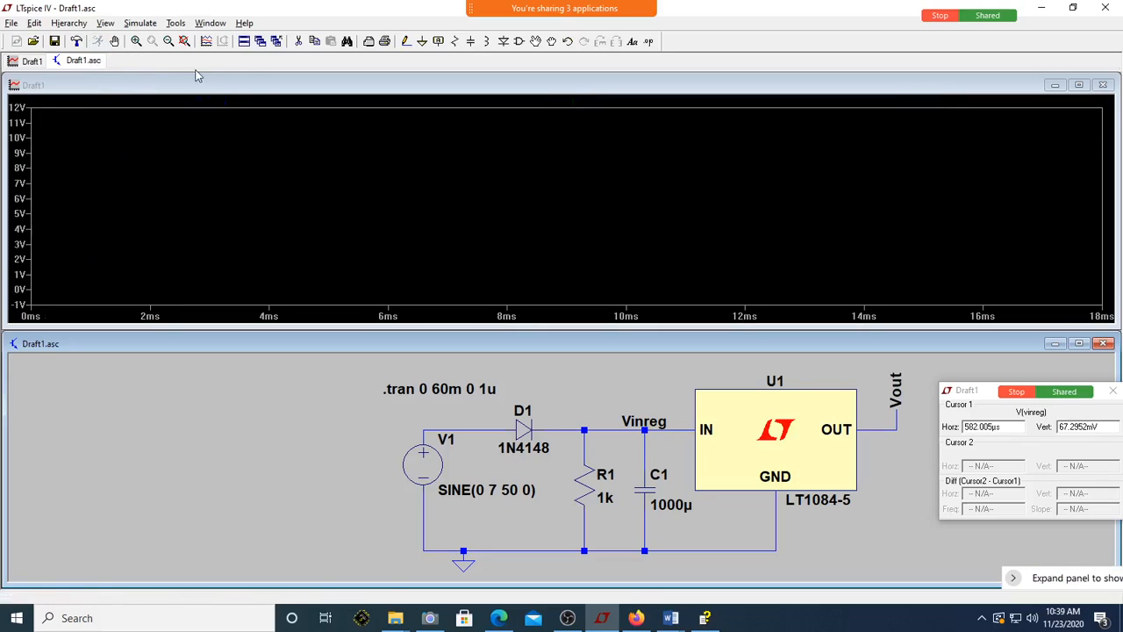
left_click(277, 88)
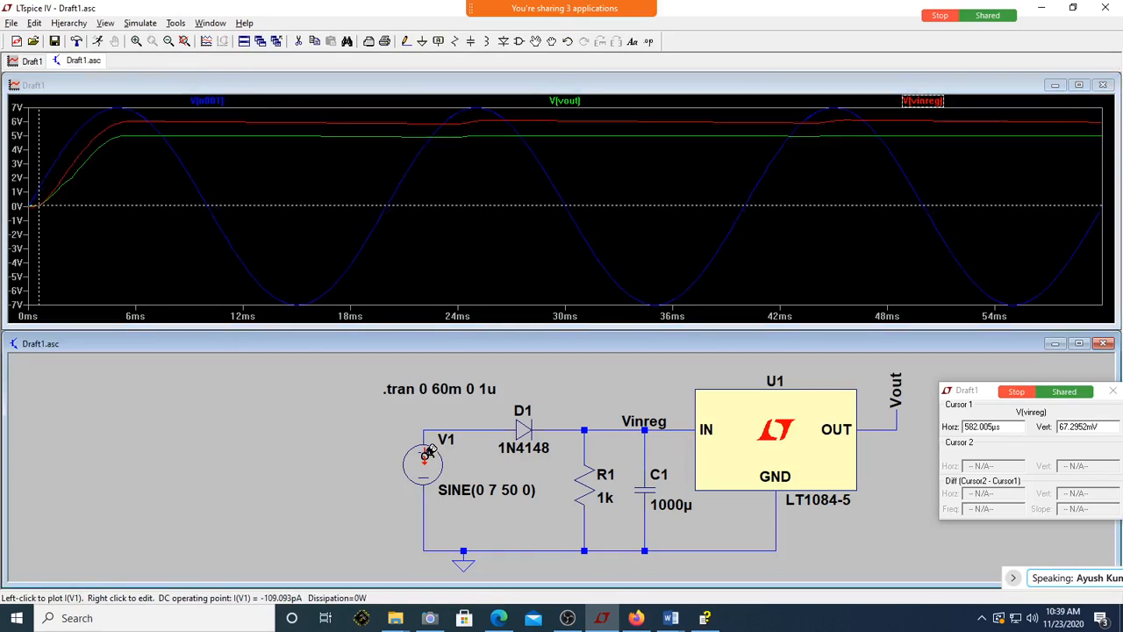
double_click(514, 87)
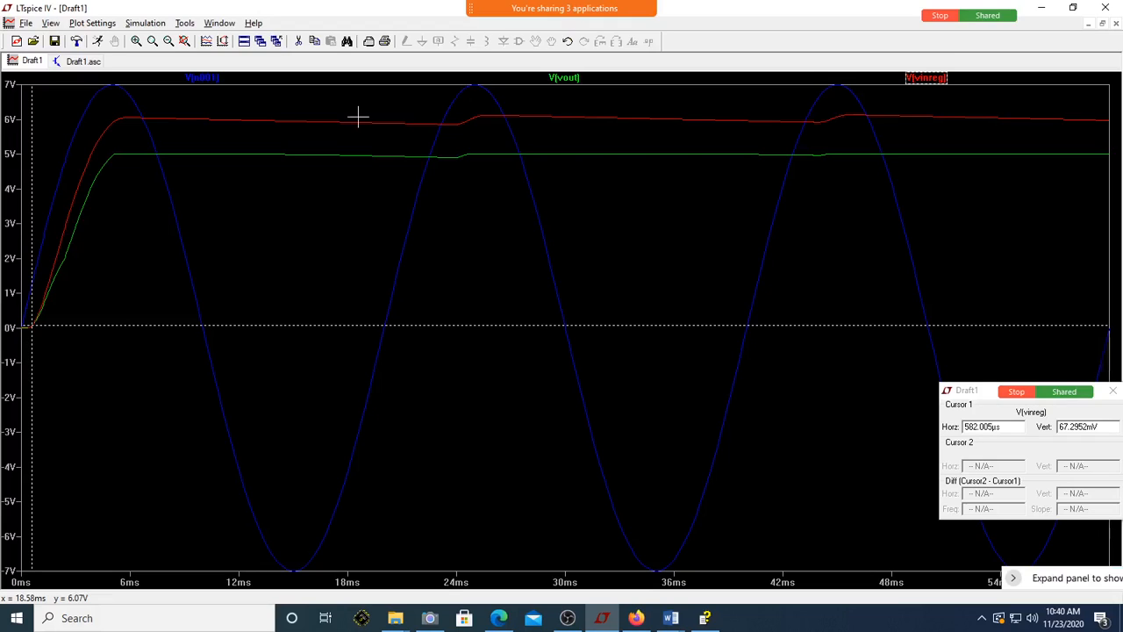
left_click(636, 618)
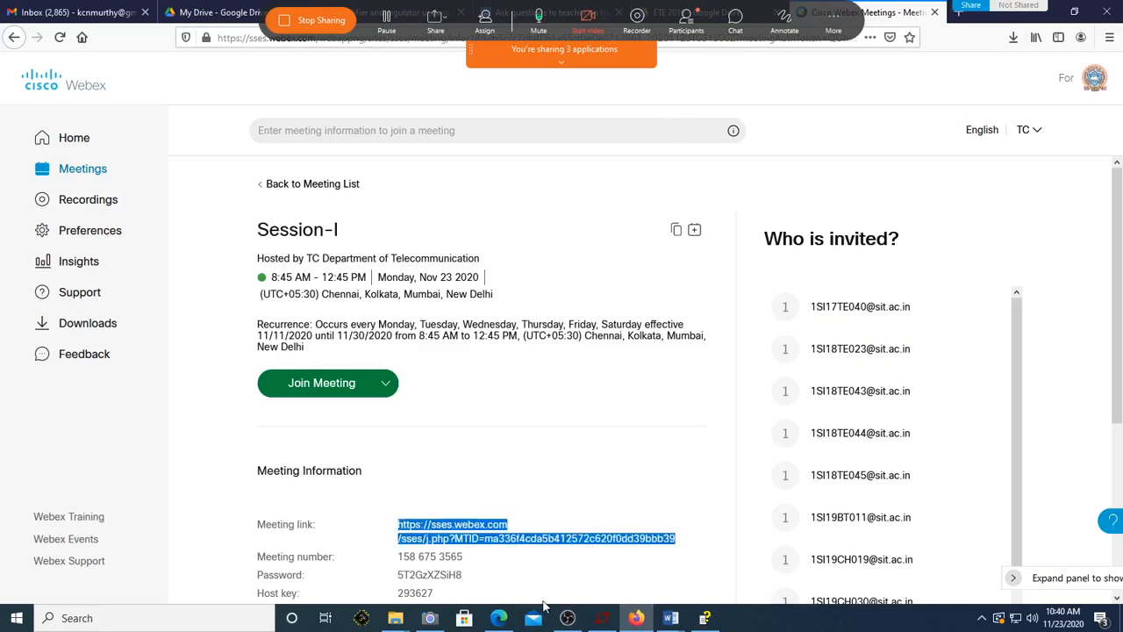
left_click(602, 618)
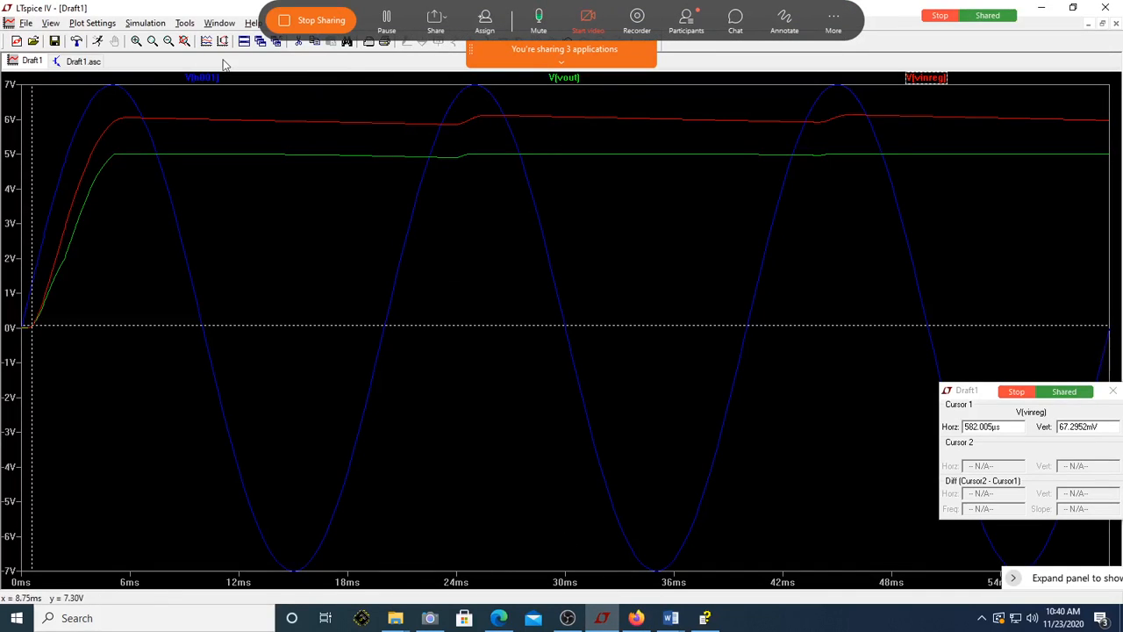
- Tile the windows, set V1's sine amplitude to 12.5 V and rerun the simulation
left_click(244, 41)
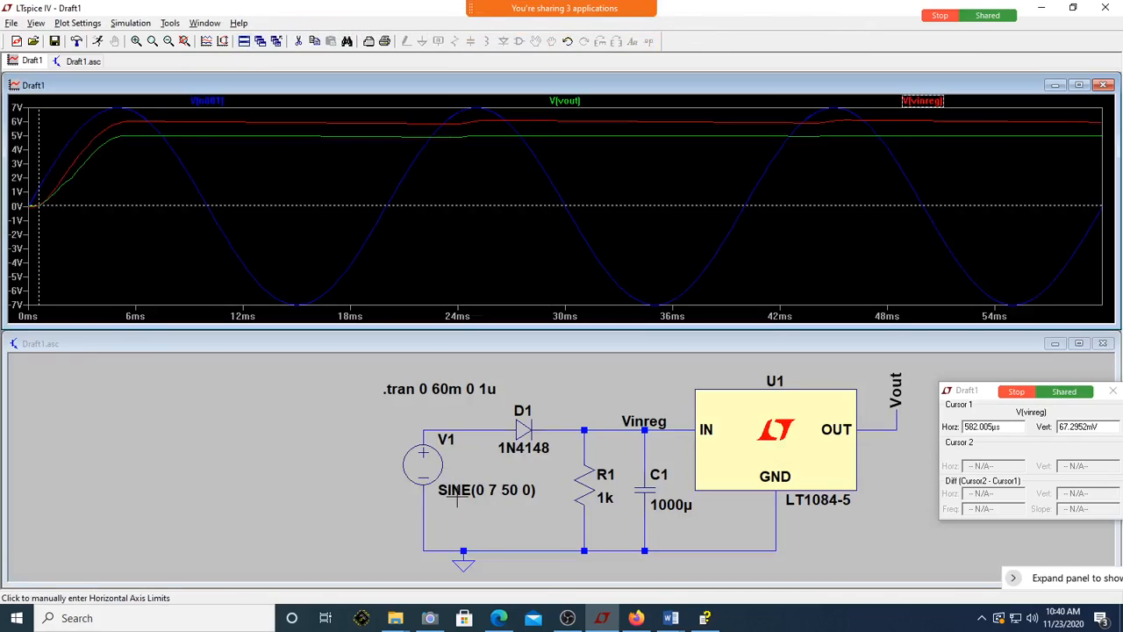
right_click(480, 481)
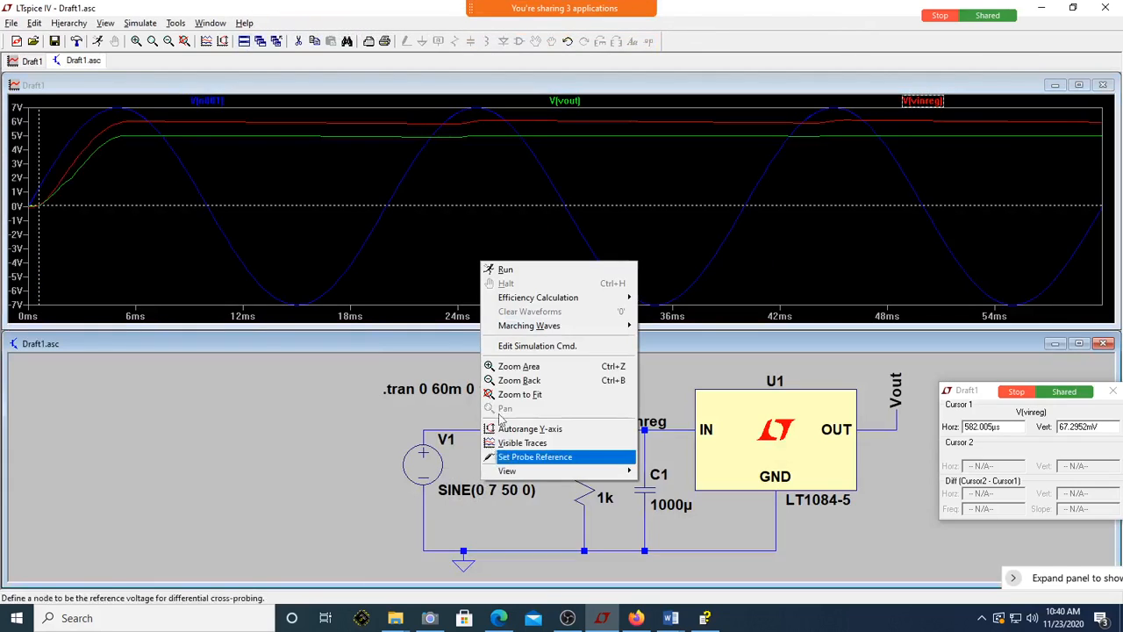
left_click(472, 506)
right_click(476, 490)
left_click(485, 336)
key("BackSpace")
type("10")
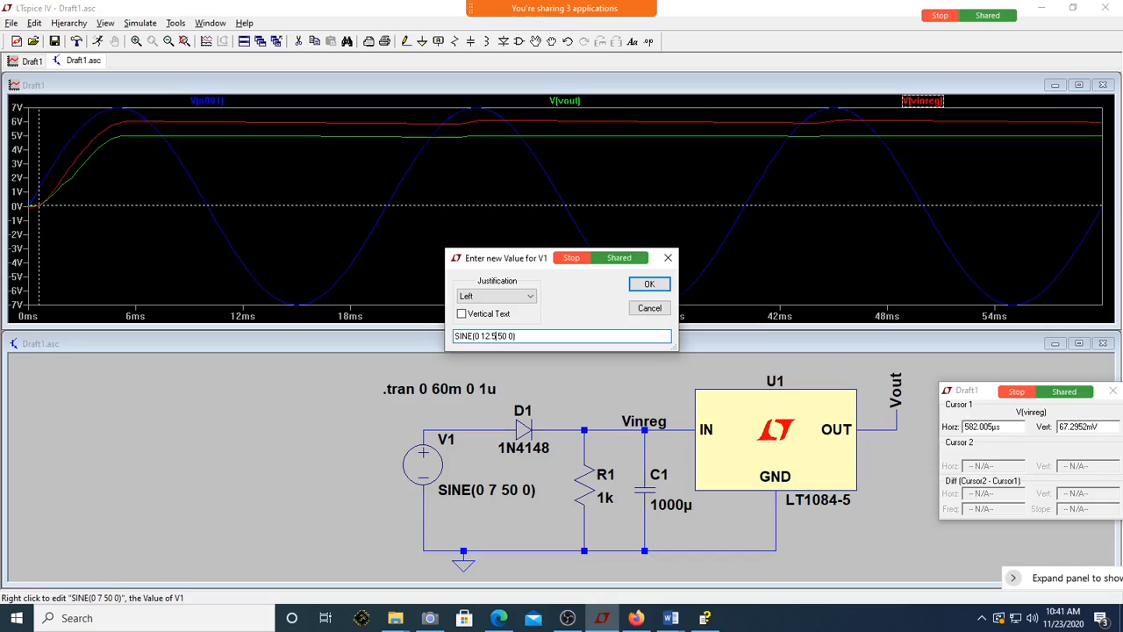
left_click(649, 284)
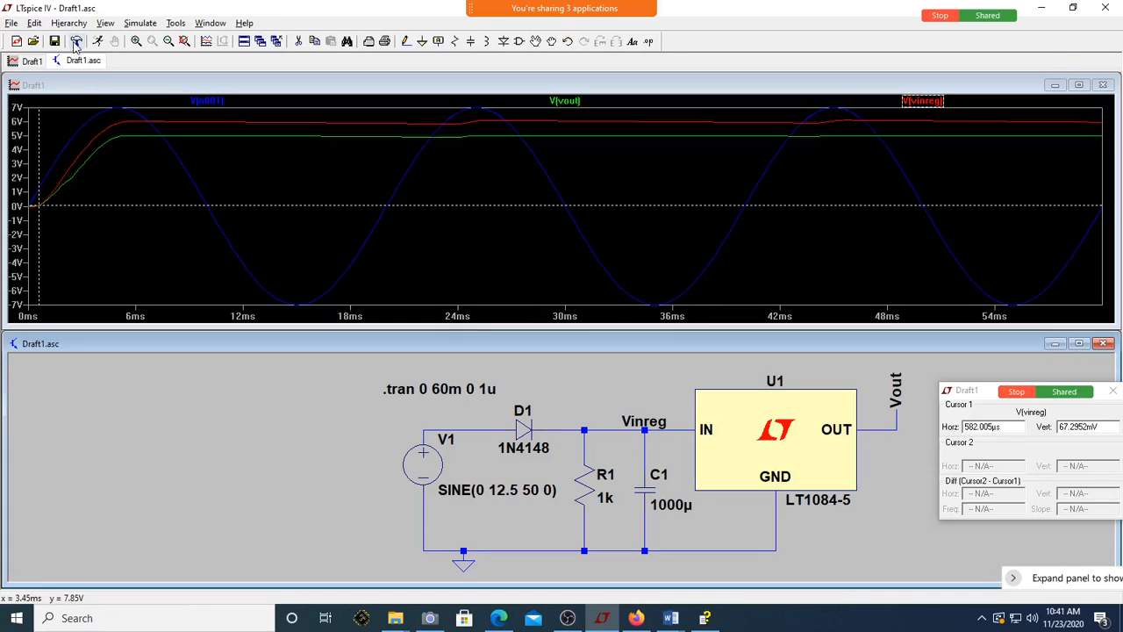
left_click(76, 42)
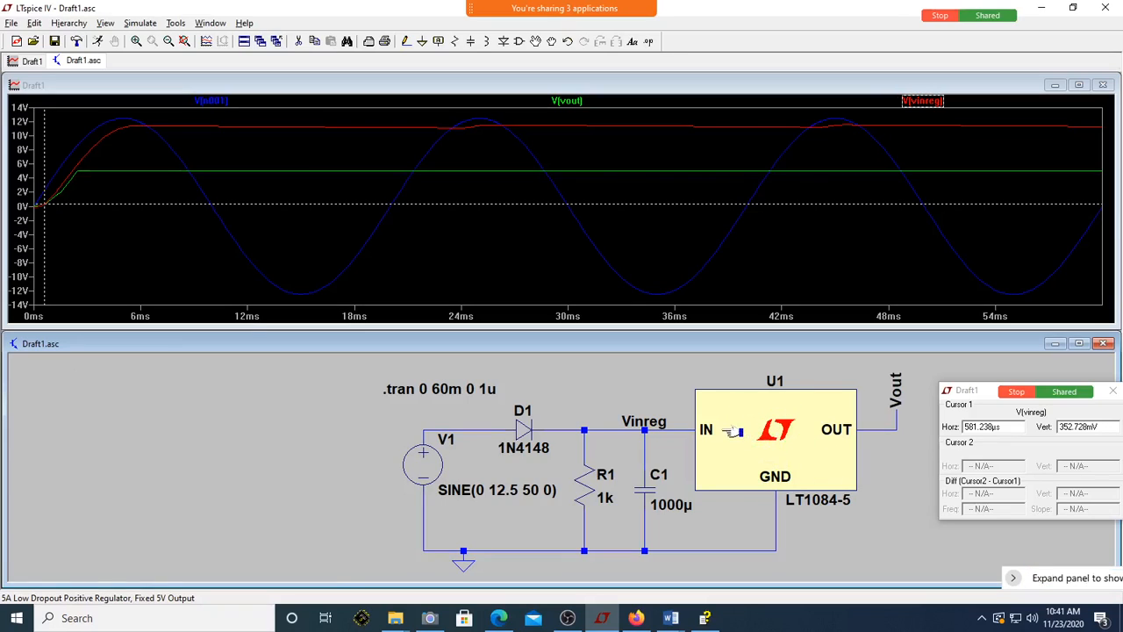
- View the component information of regulator U1 and try to edit its LT1084-5 value
right_click(783, 456)
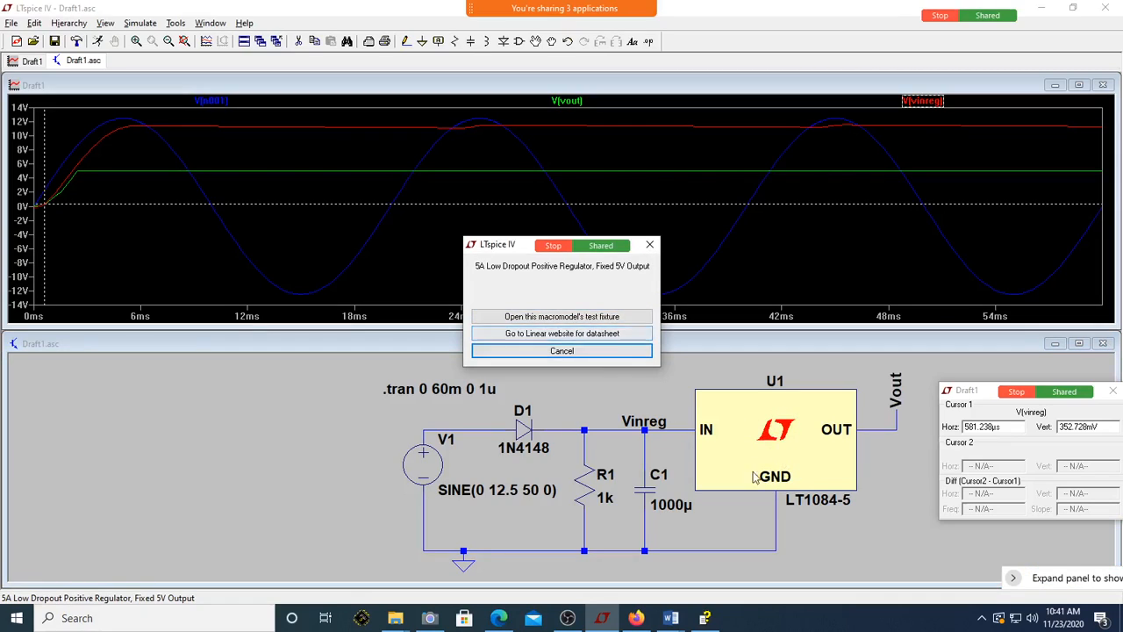
left_click(647, 246)
right_click(802, 487)
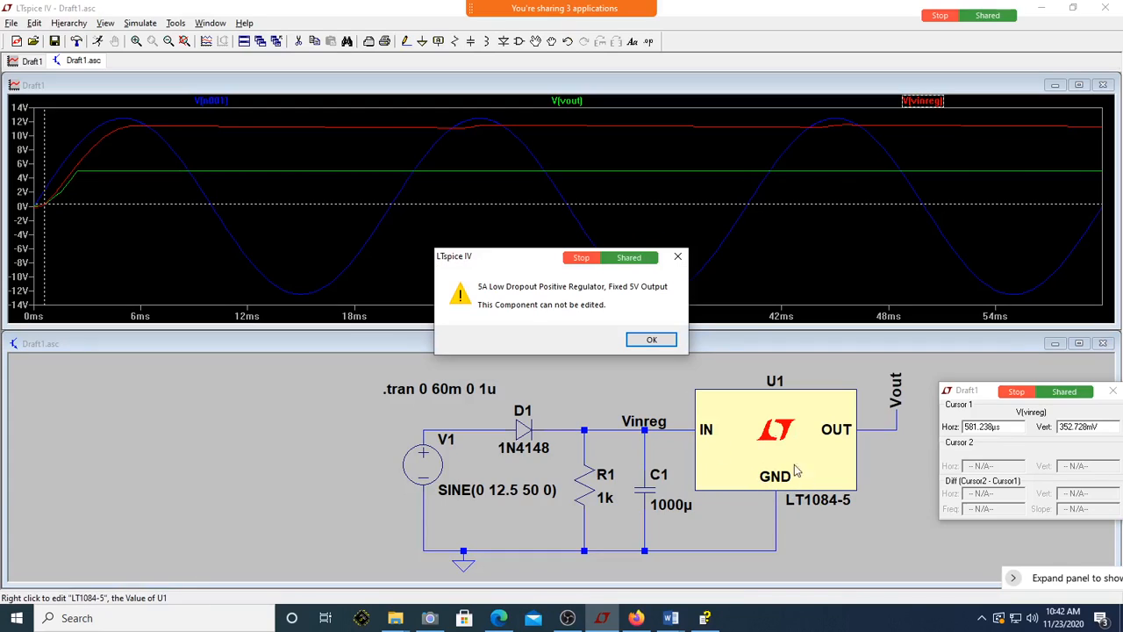
- Browse the regulator descriptions in the PowerProducts component library, checking LT1084-3.3, LT1085 and LT1076
left_click(654, 340)
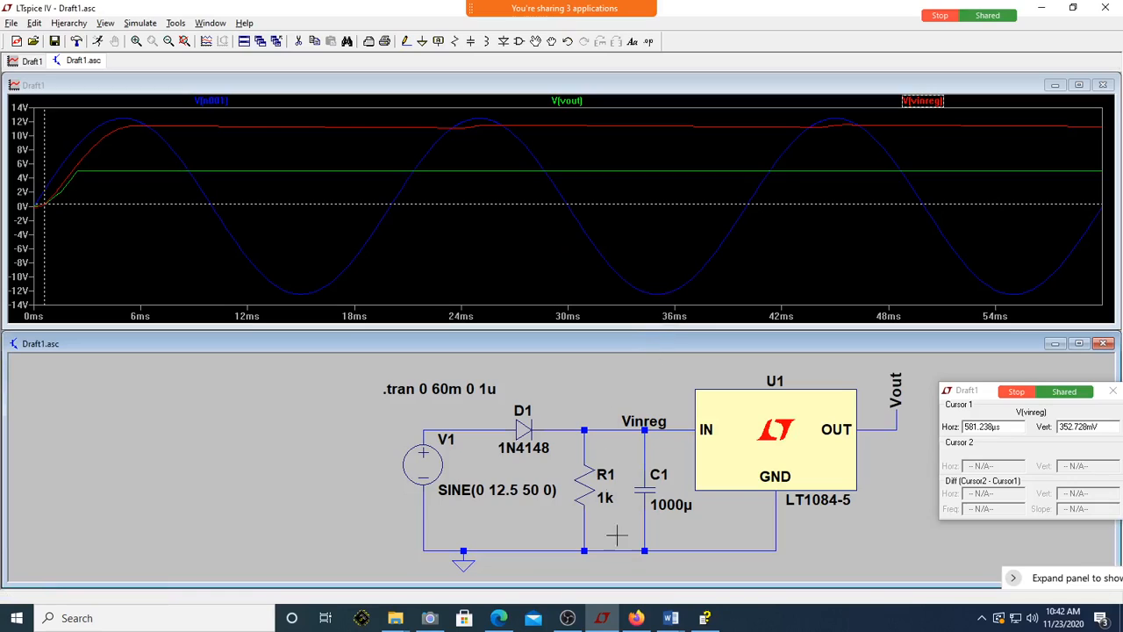
left_click(568, 618)
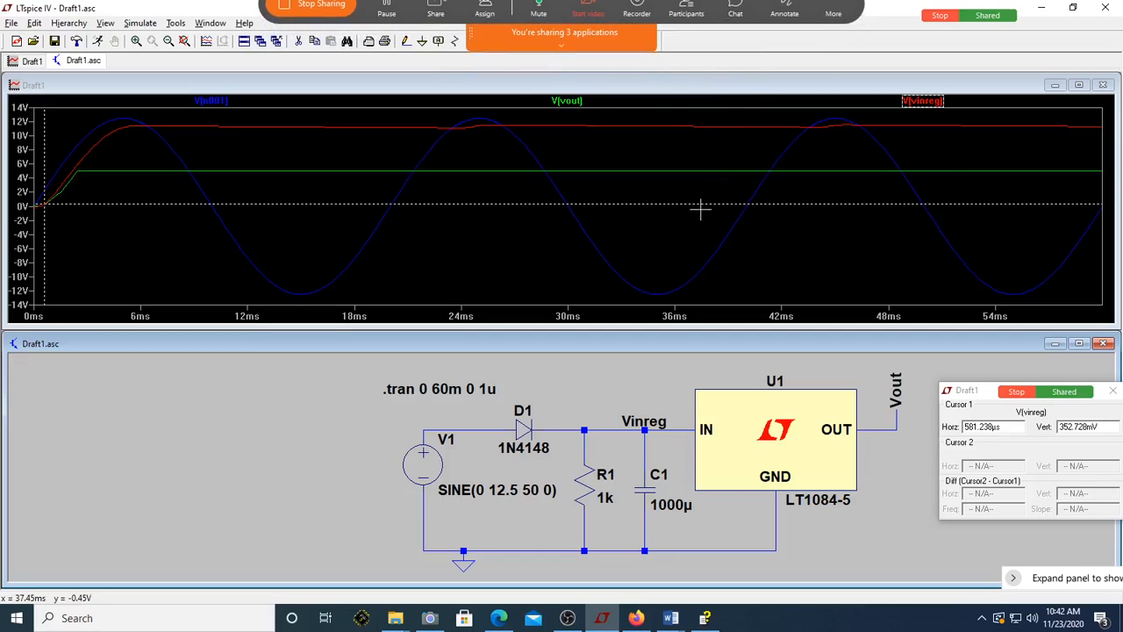
key("F2")
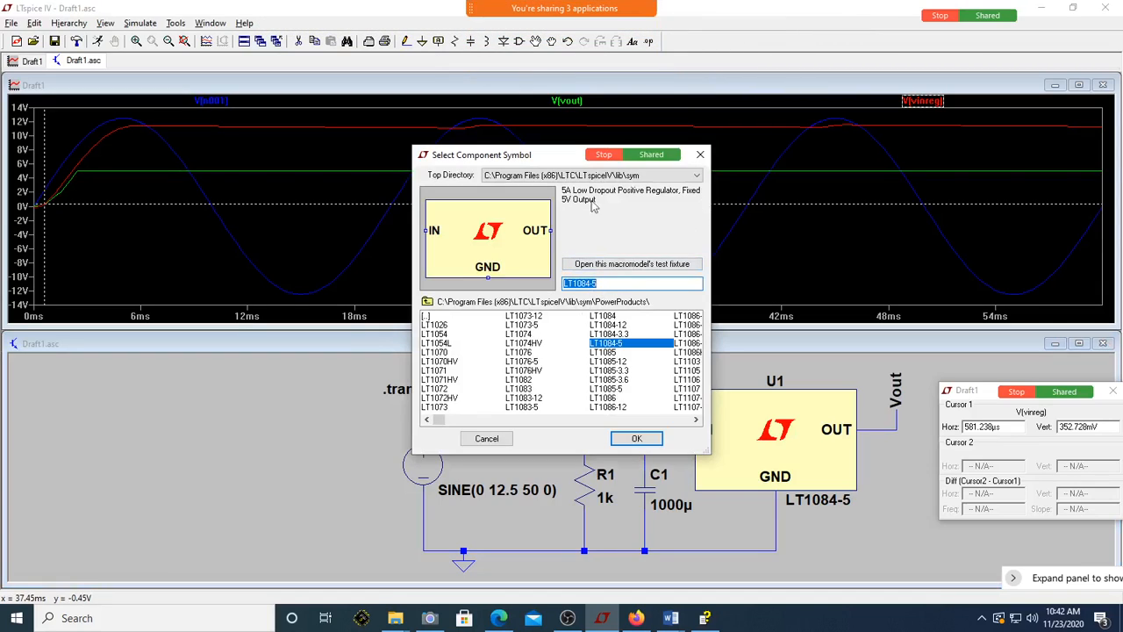
left_click(623, 334)
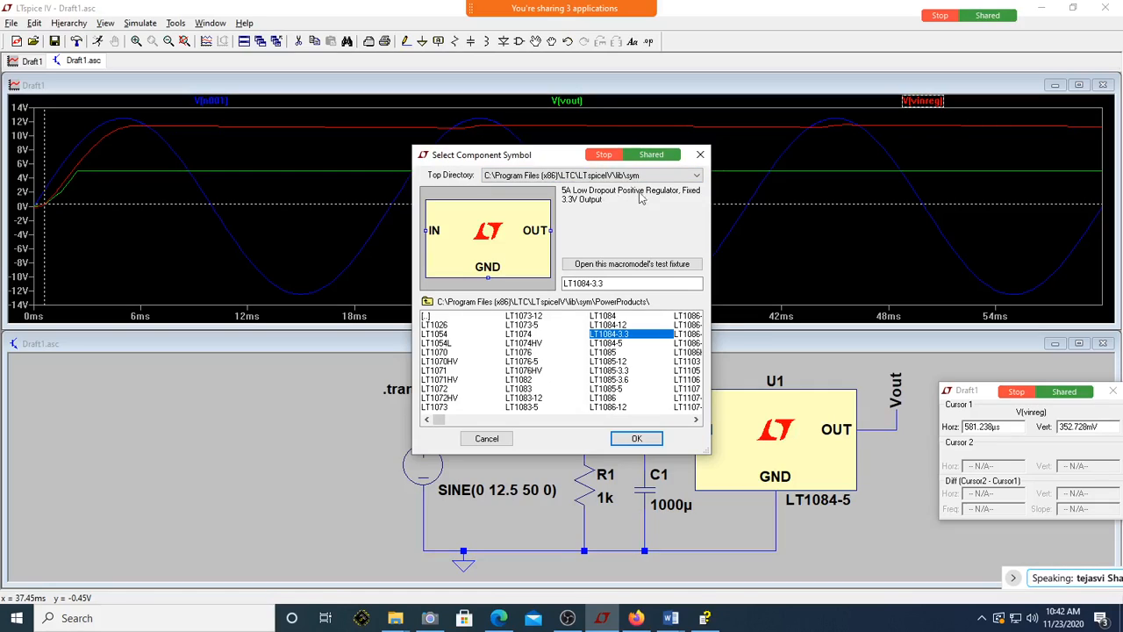
key("Down")
key("Down")
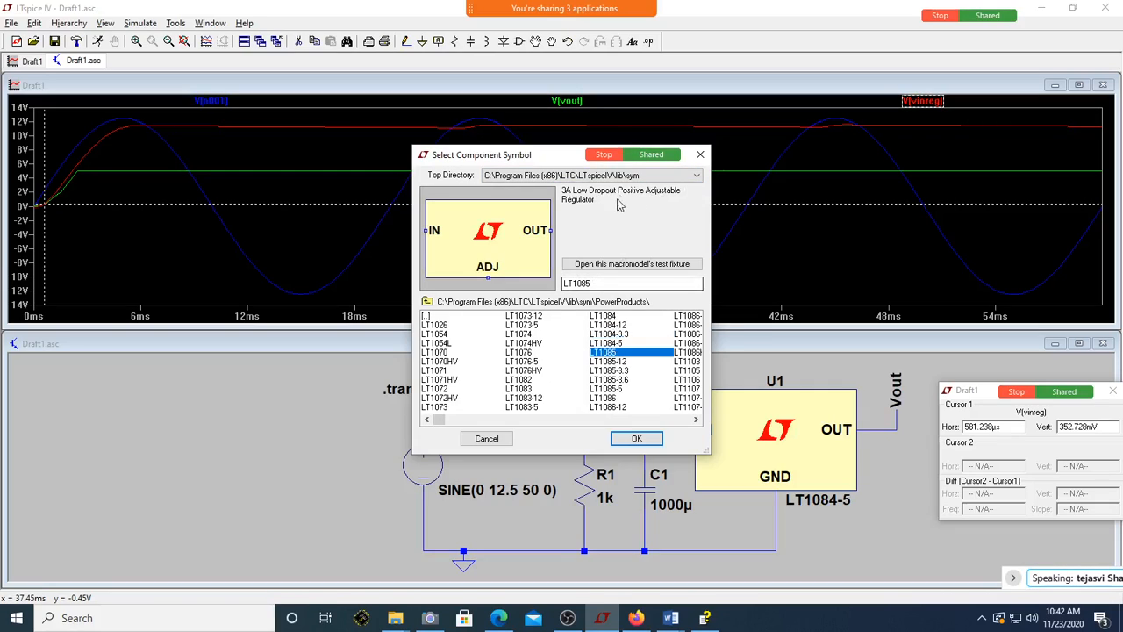
left_click(537, 352)
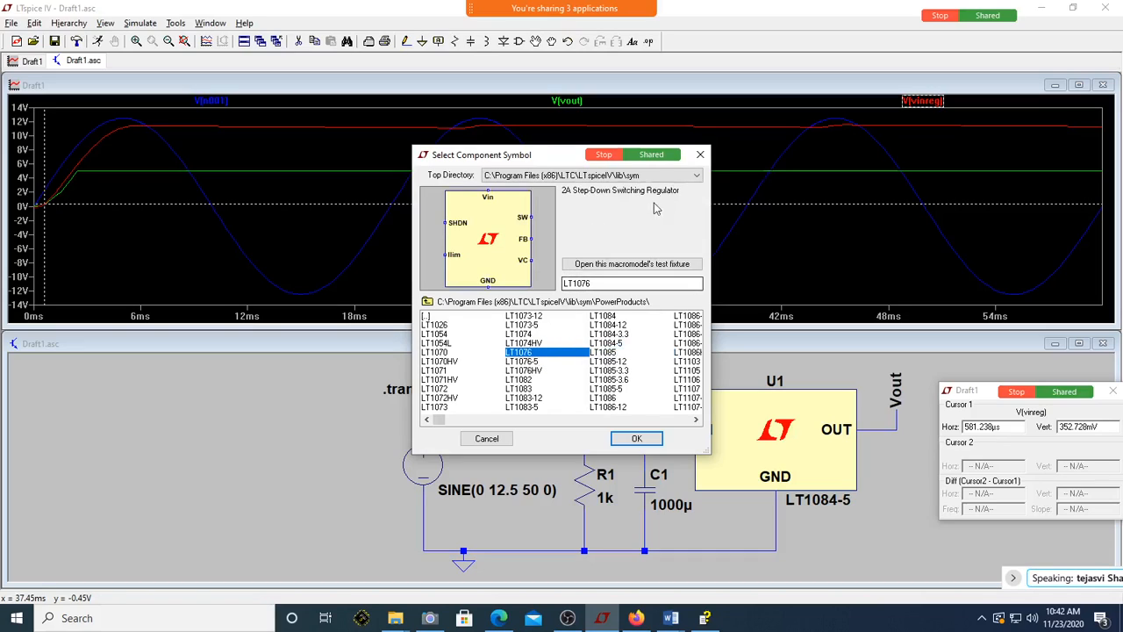
left_click(700, 155)
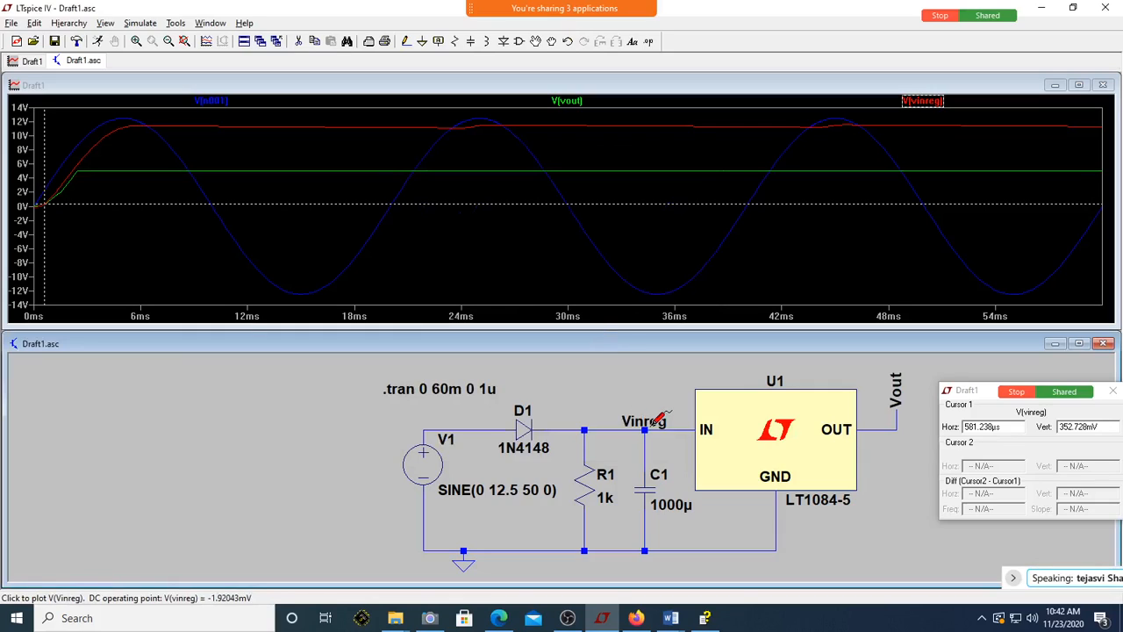
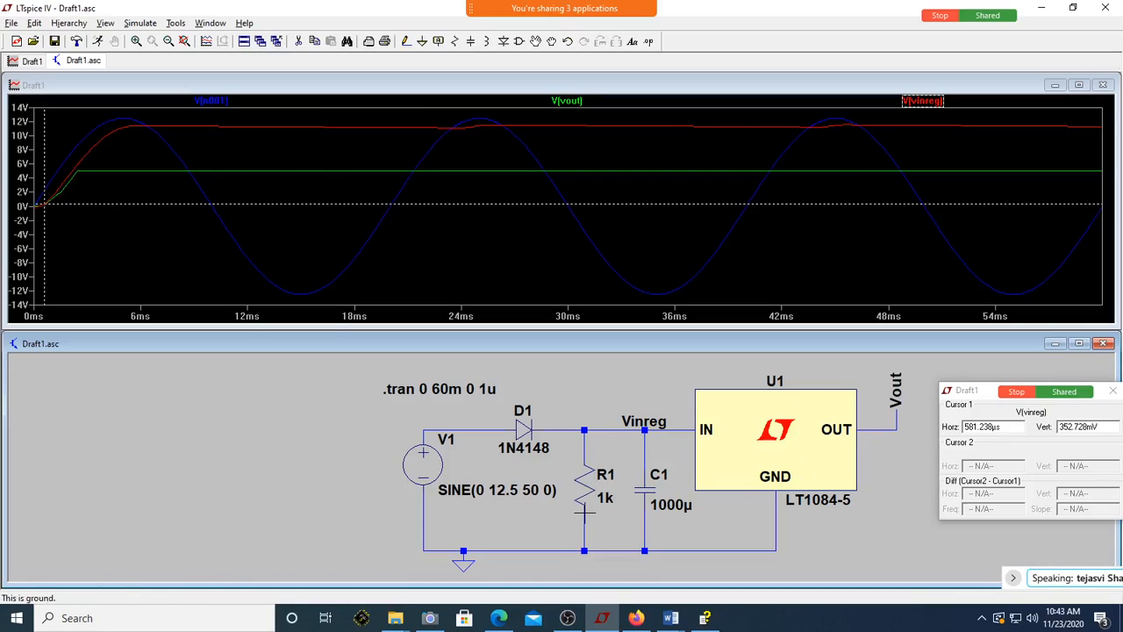
- Place an LT1085-12 regulator in the empty area of the schematic beside source V1
key("F2")
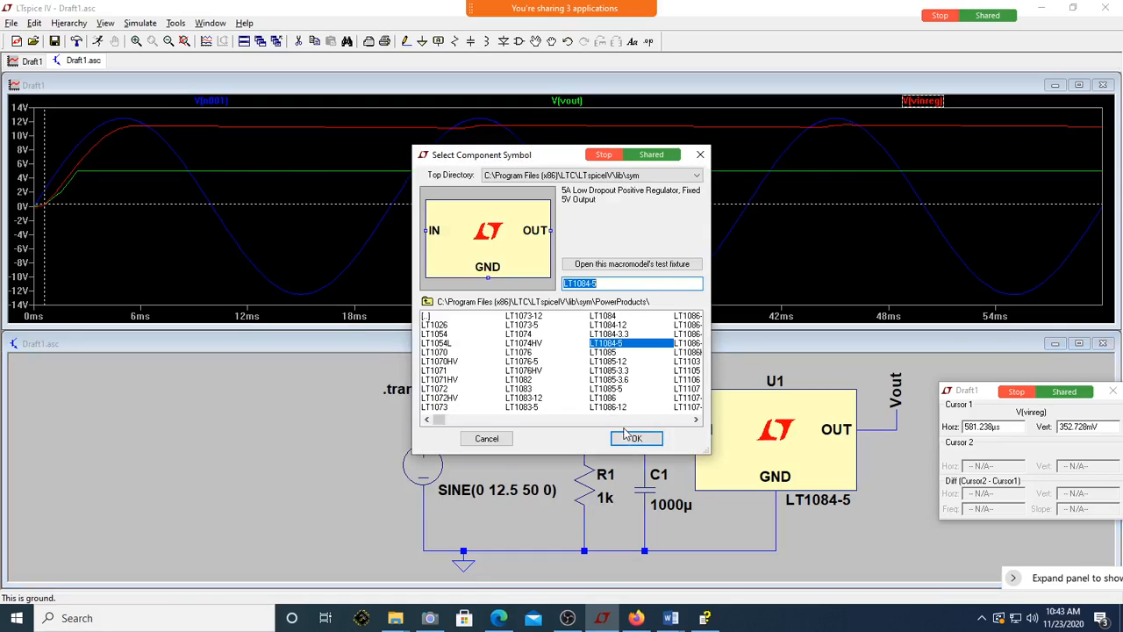
left_click(622, 365)
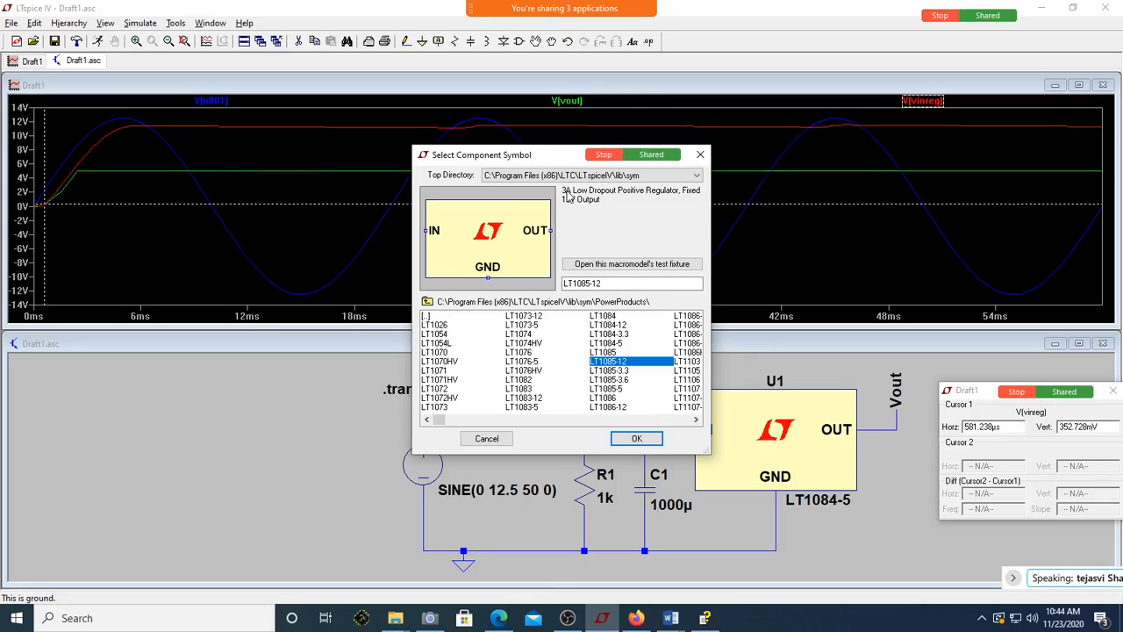
left_click(637, 438)
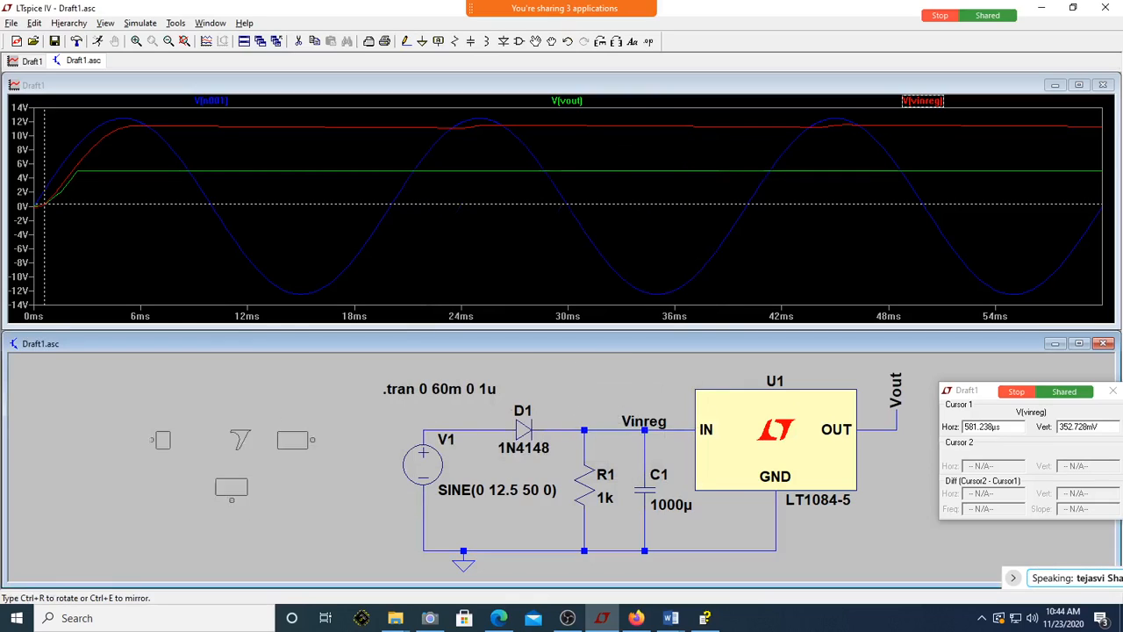
left_click(212, 436)
key("Escape")
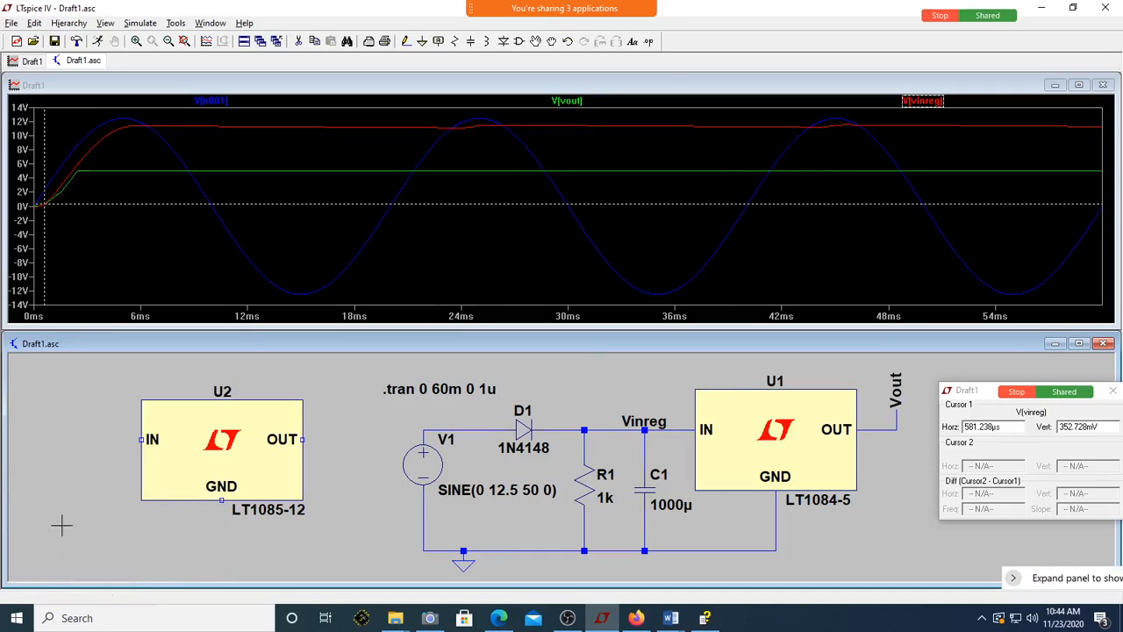
- Delete regulator U1 and move the LT1085-12 into its place between Vinreg, Vout and the ground wire
key("F5")
left_click(737, 470)
key("F3")
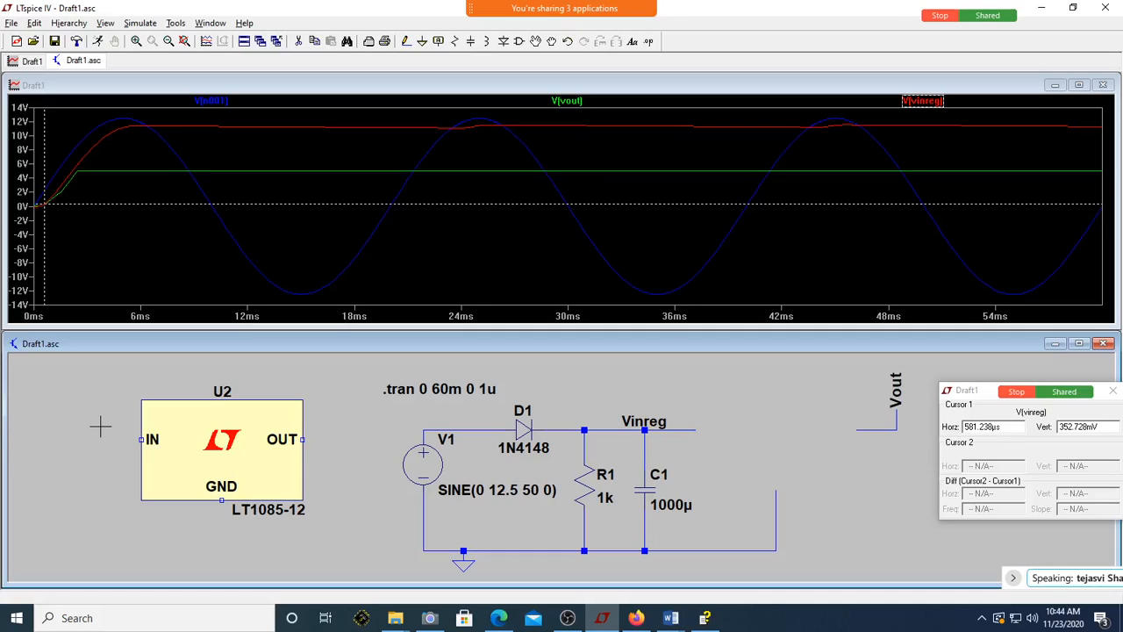
key("F7")
left_click(152, 438)
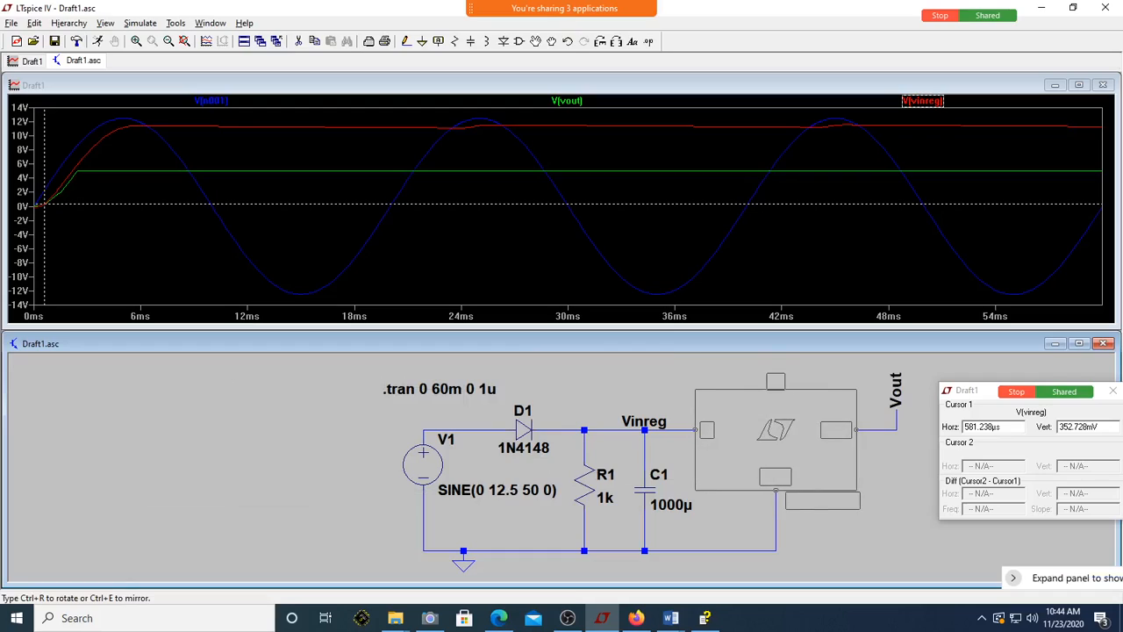
left_click(847, 521)
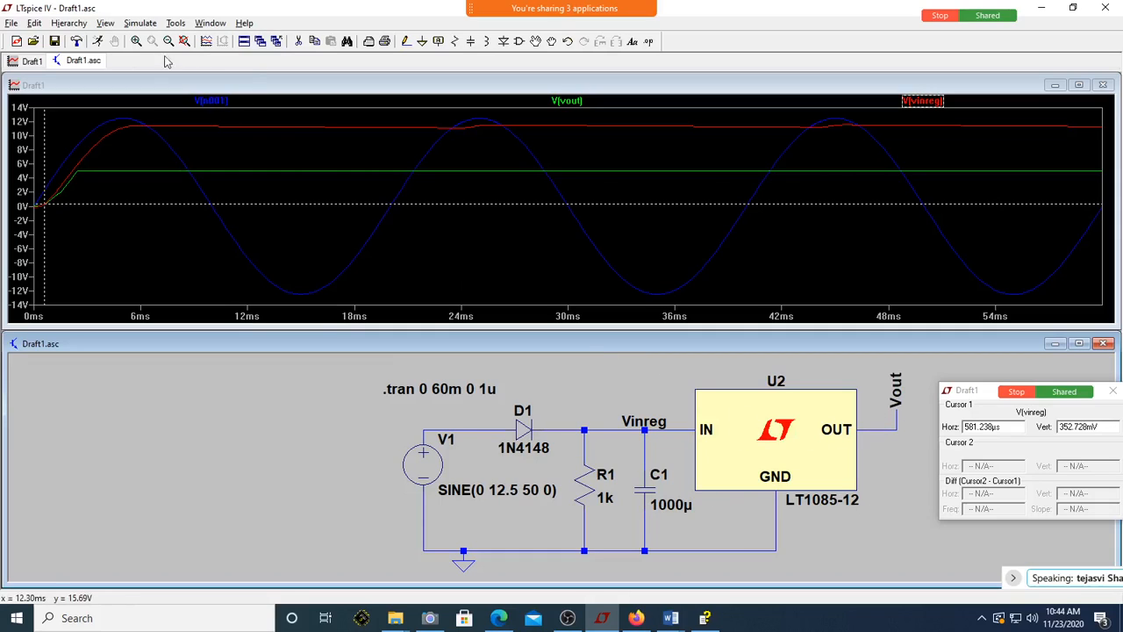
- Run the simulation with the LT1085-12, view the waveforms enlarged and tile the windows again
left_click(98, 42)
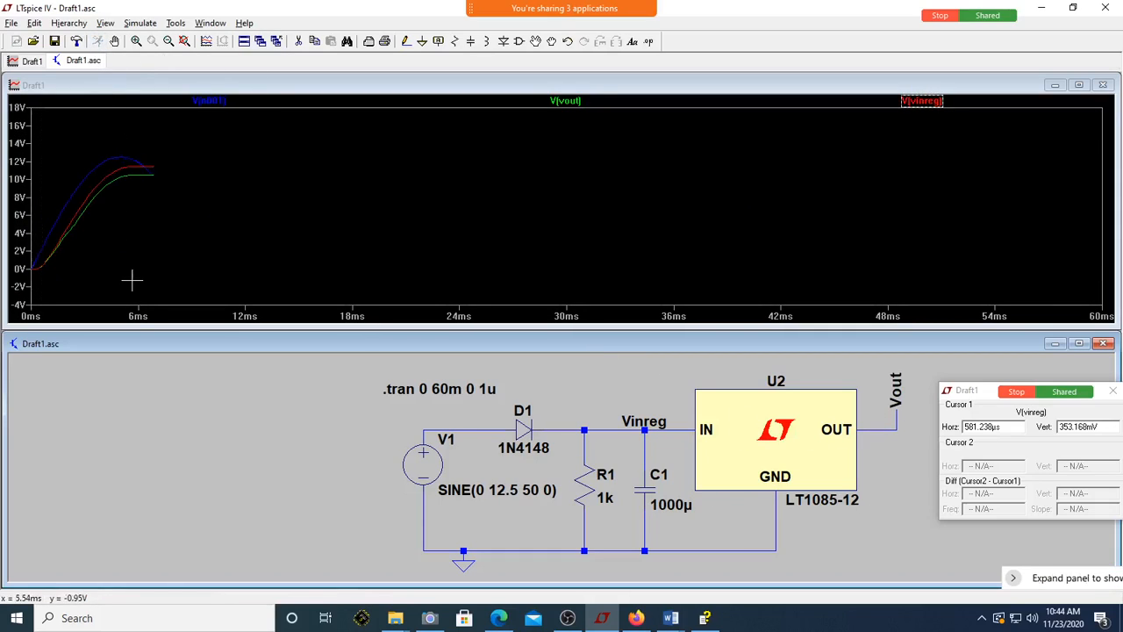
double_click(366, 85)
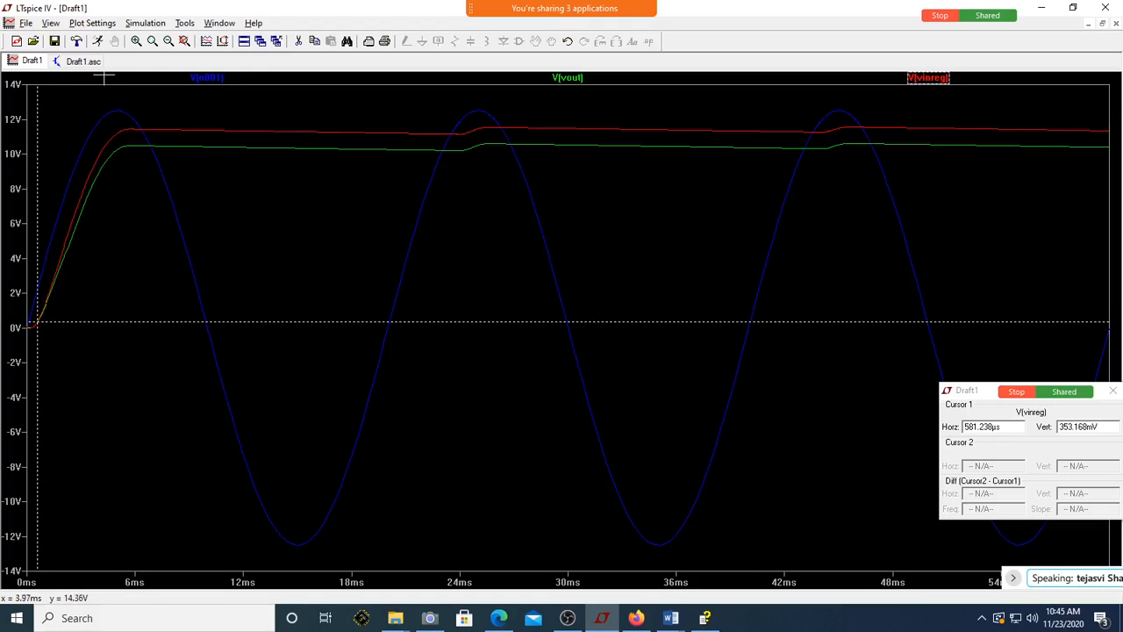
left_click(246, 42)
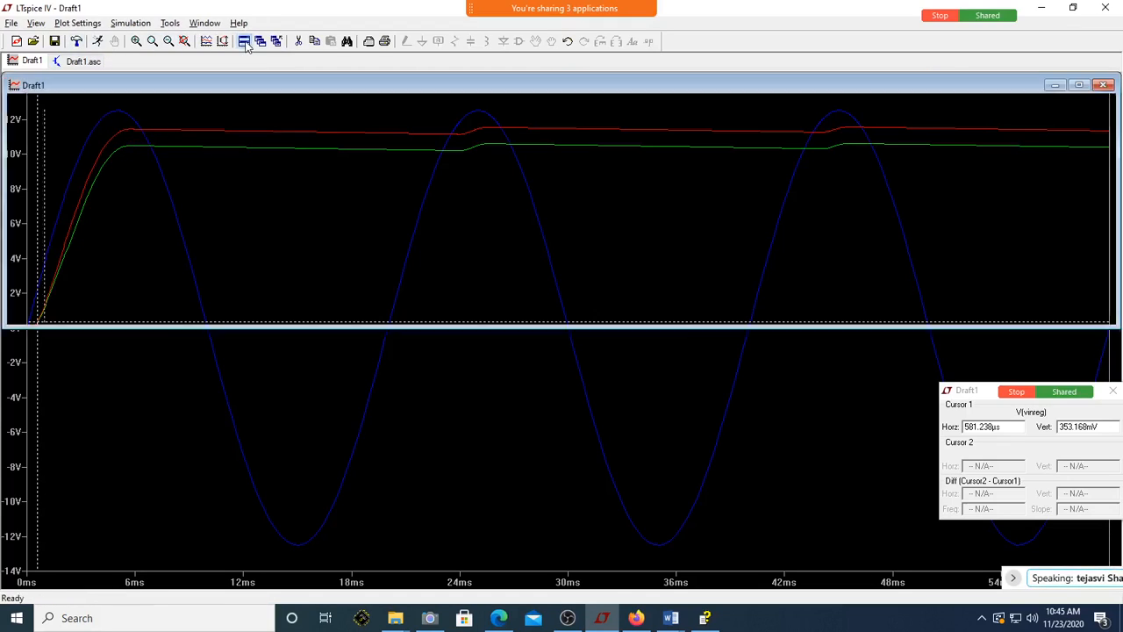
- Set V1's sine amplitude to 20 V and rerun the simulation
right_click(497, 487)
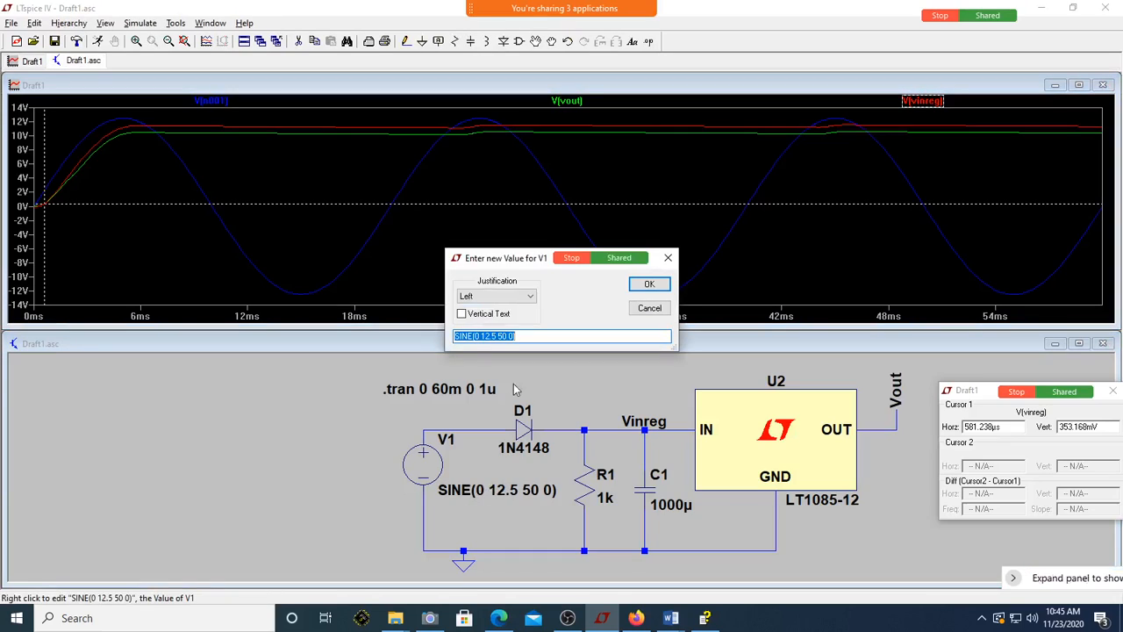
left_click(493, 336)
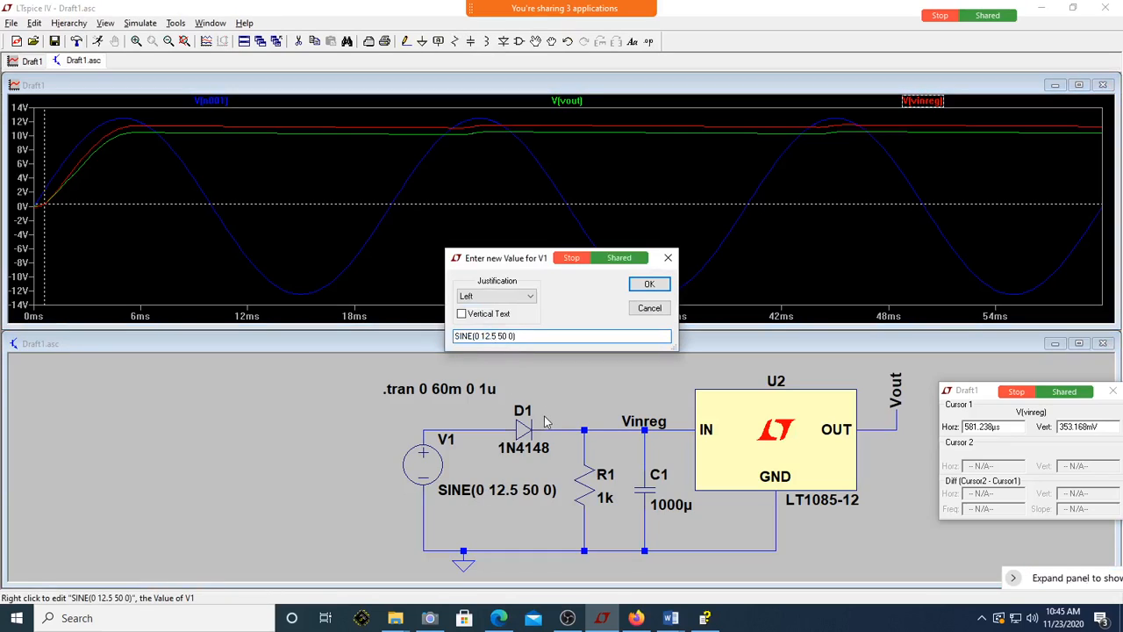
key("BackSpace")
type("2")
key("Return")
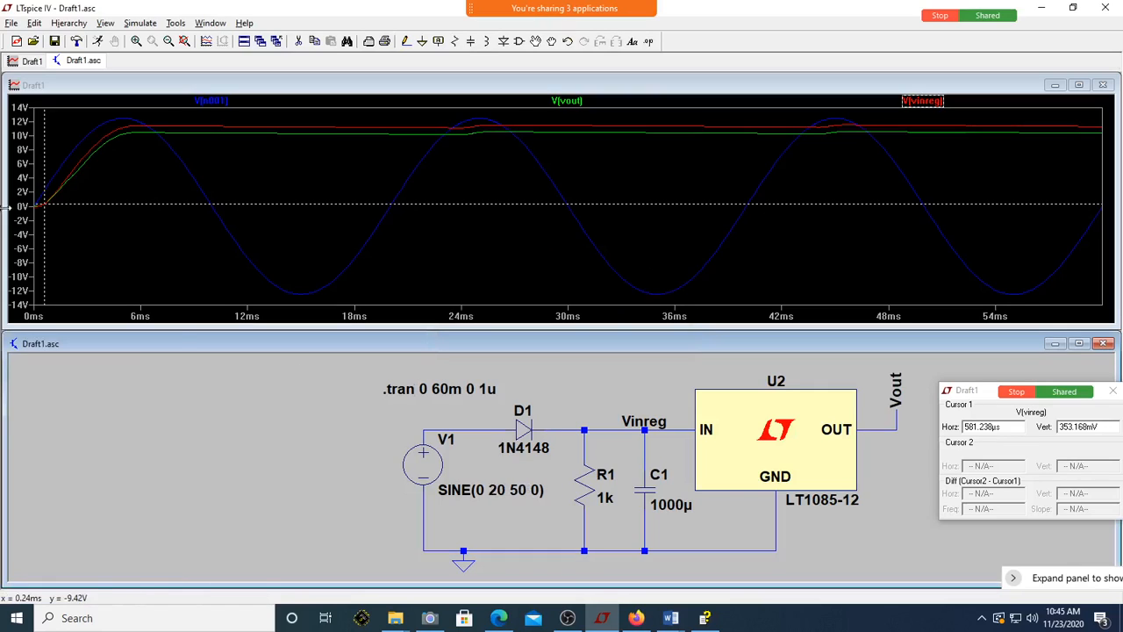
left_click(100, 40)
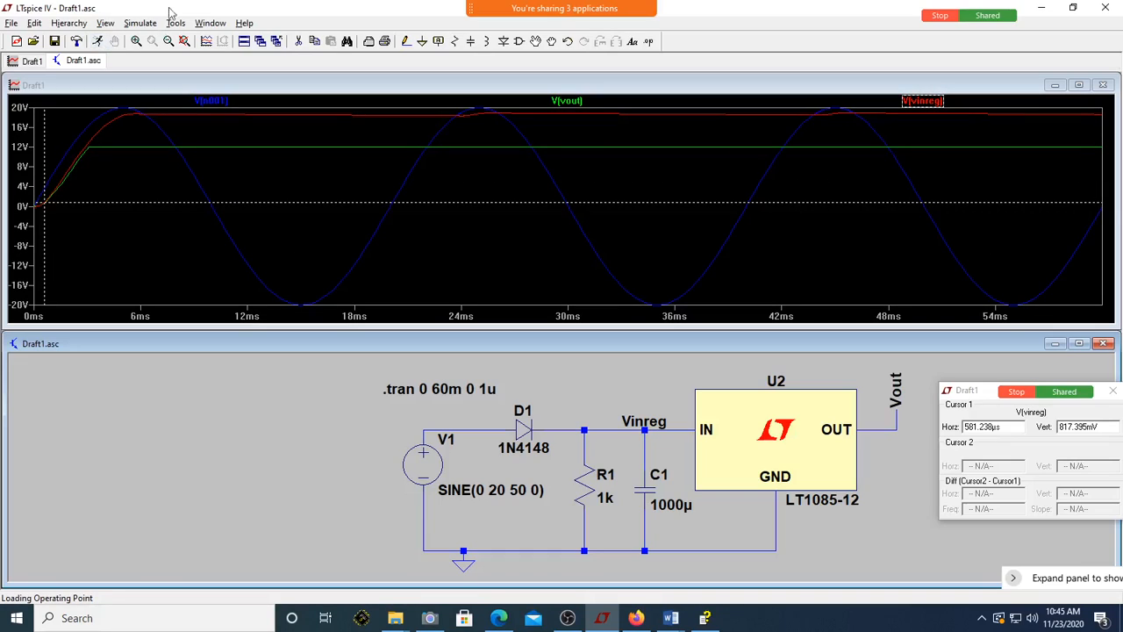
mouse_move(416, 8)
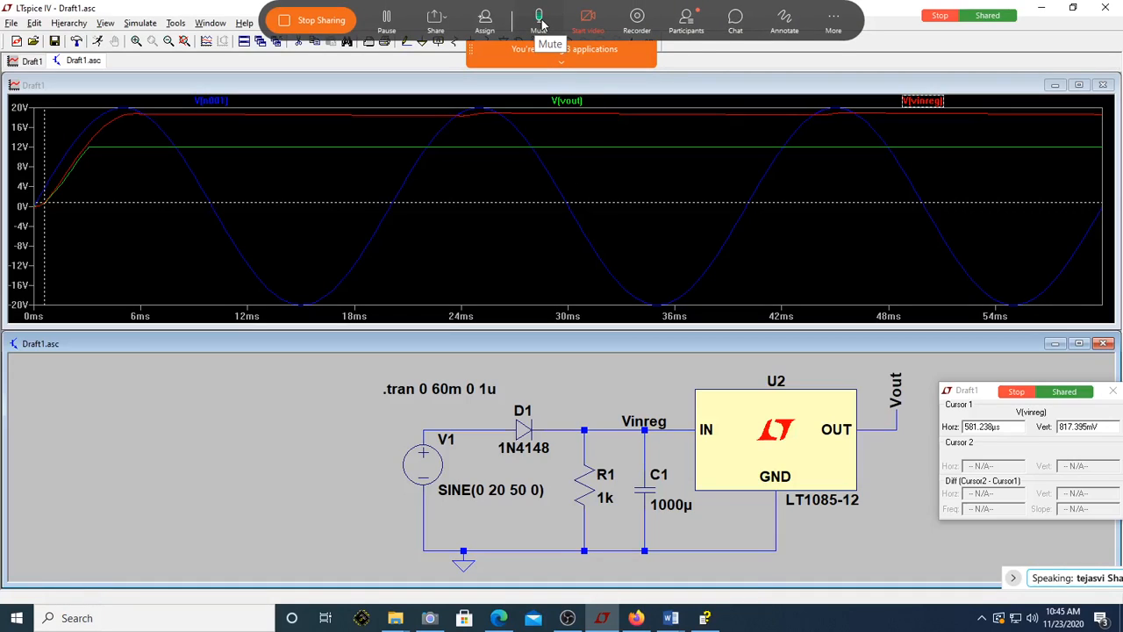
left_click(541, 25)
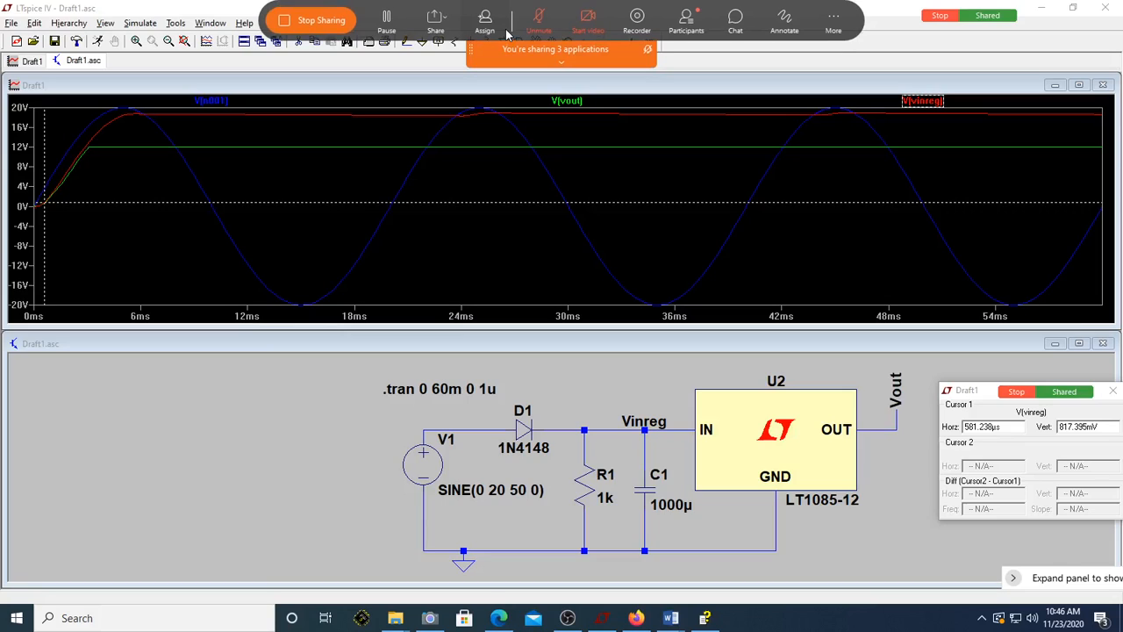
left_click(538, 22)
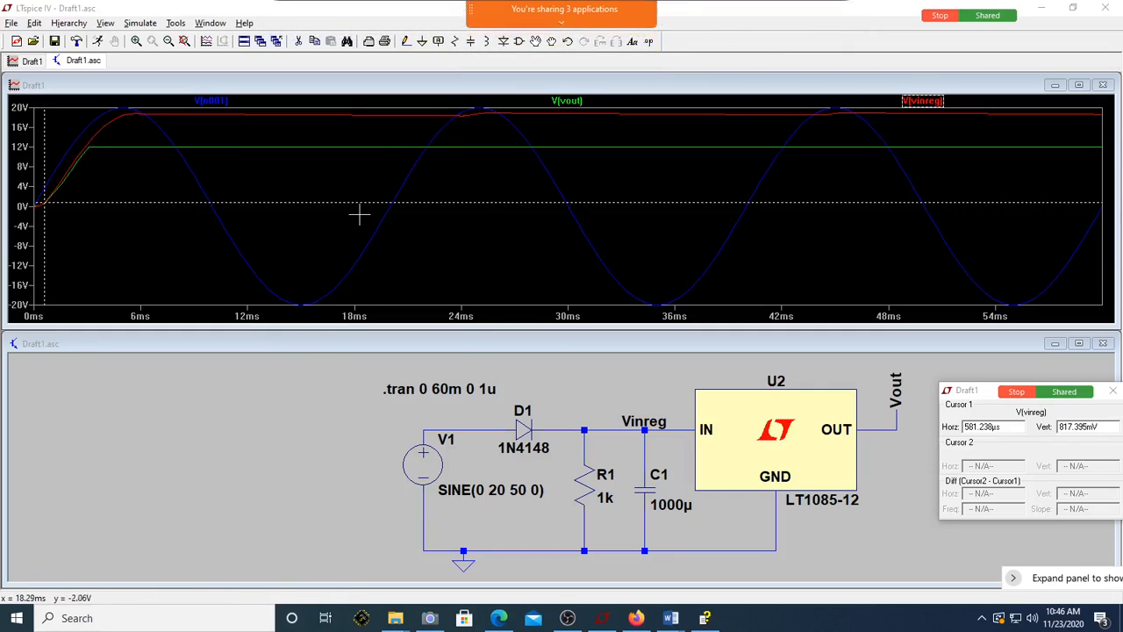
- Zoom in on the startup region, read V(vinreg) with cursor 1 at about 3.07 ms where V(vout) levels off, and restore the full tiled plot
left_click_drag(360, 203, 373, 189)
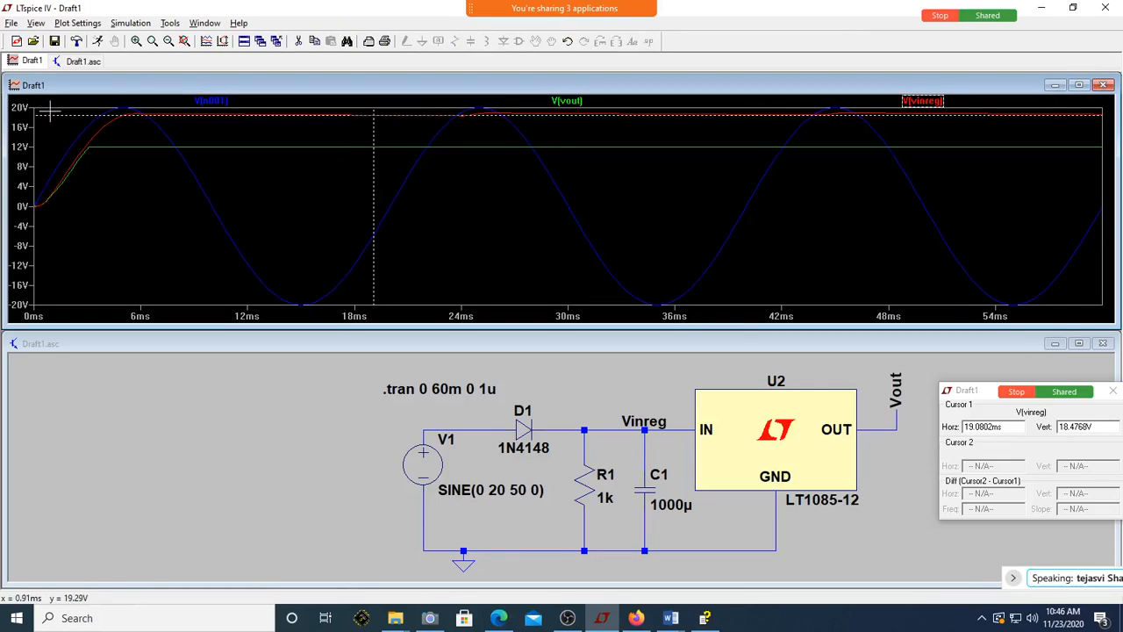
left_click_drag(50, 110, 273, 292)
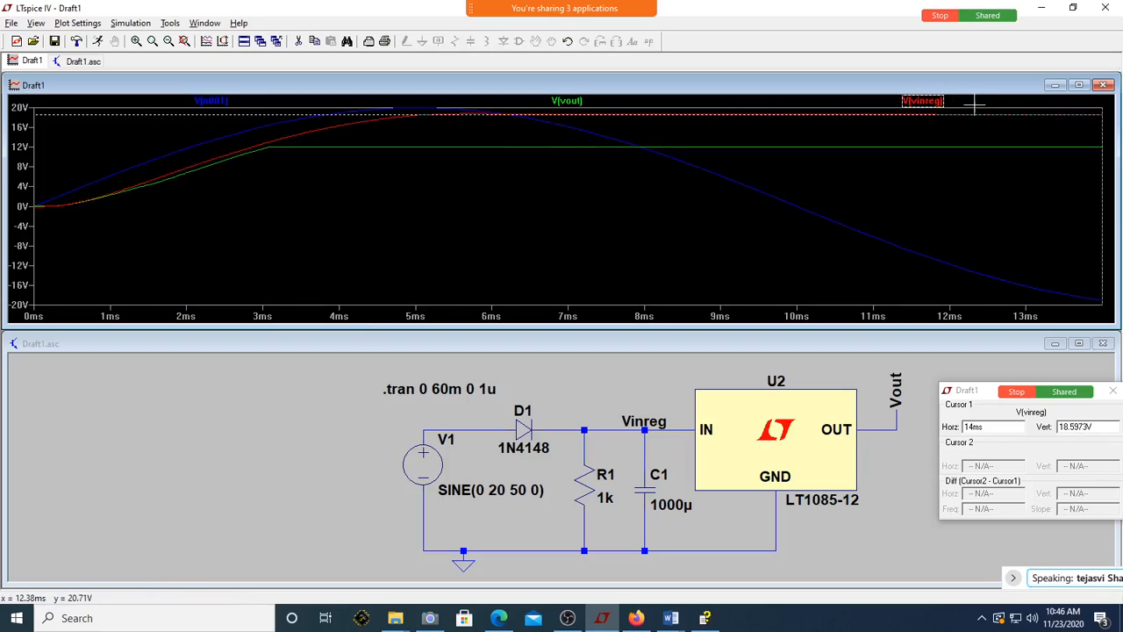
left_click_drag(949, 113, 264, 149)
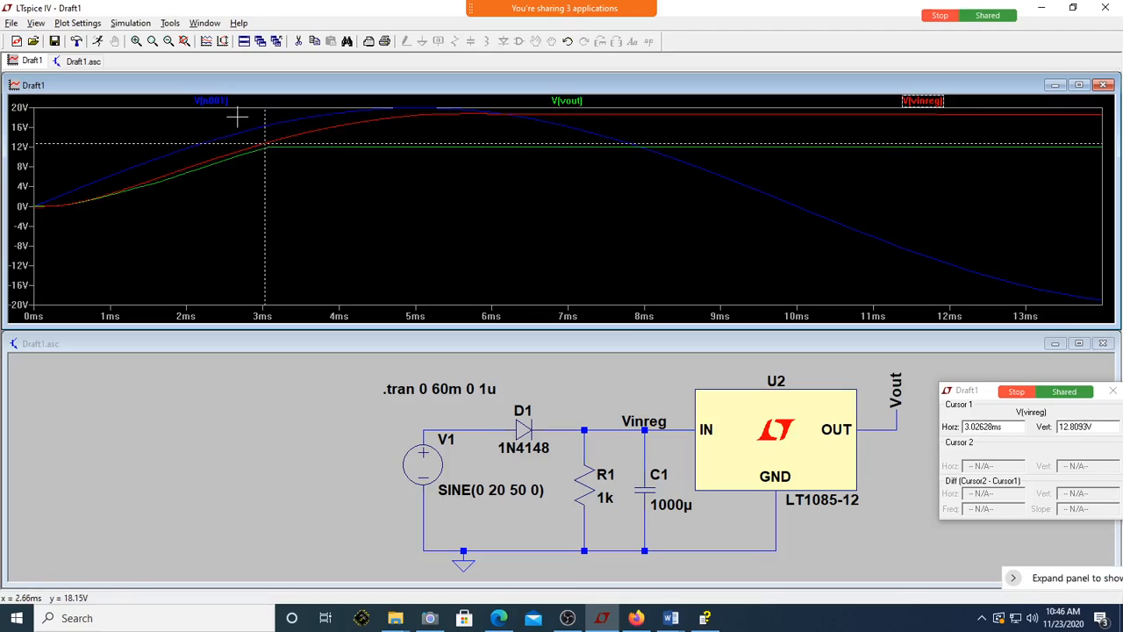
double_click(325, 88)
left_click_drag(201, 106, 421, 279)
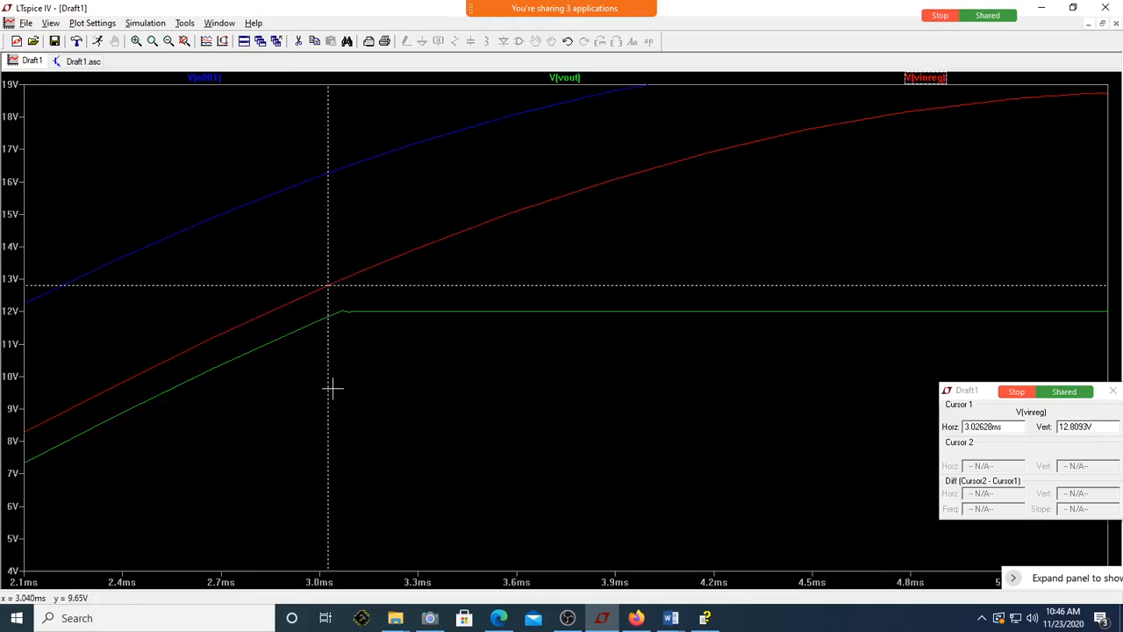
left_click_drag(328, 391, 343, 398)
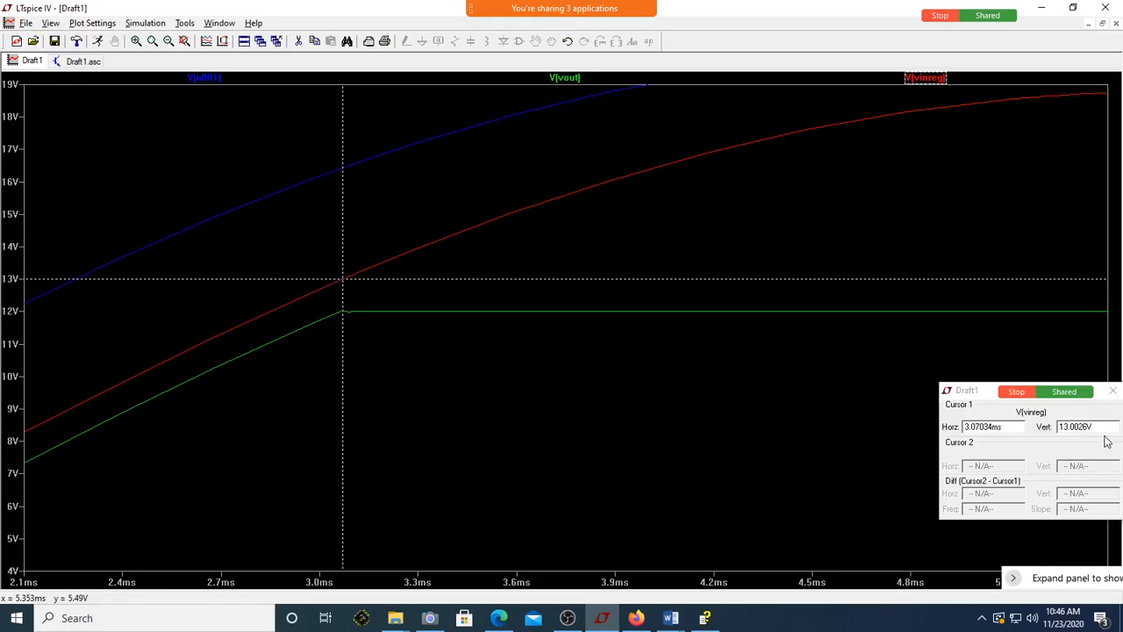
left_click_drag(1095, 429, 1058, 428)
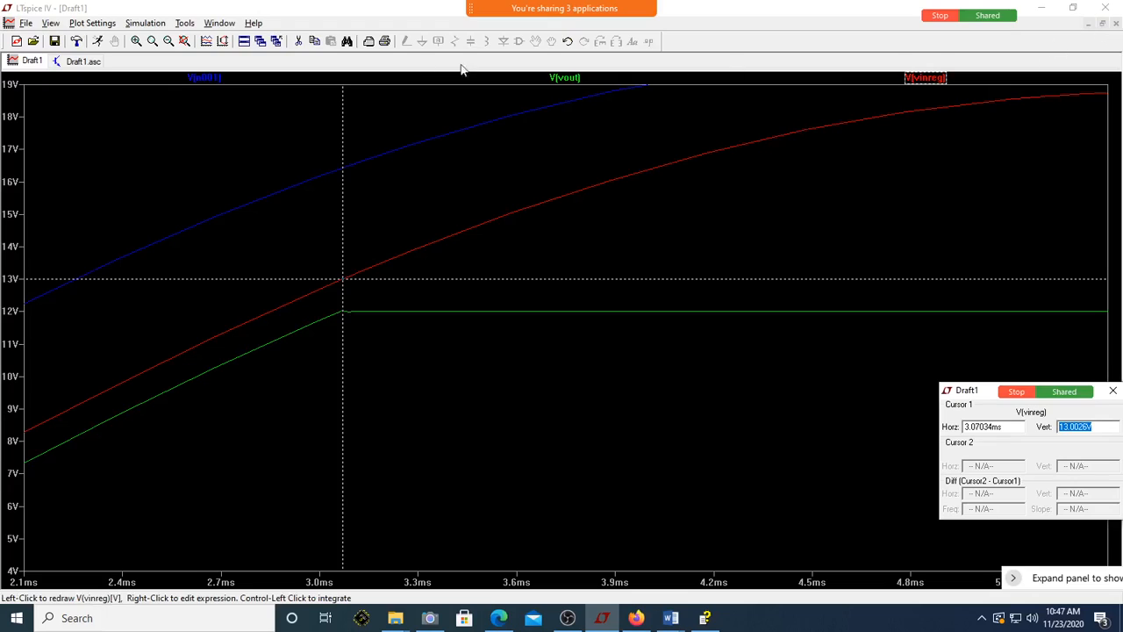
left_click(246, 44)
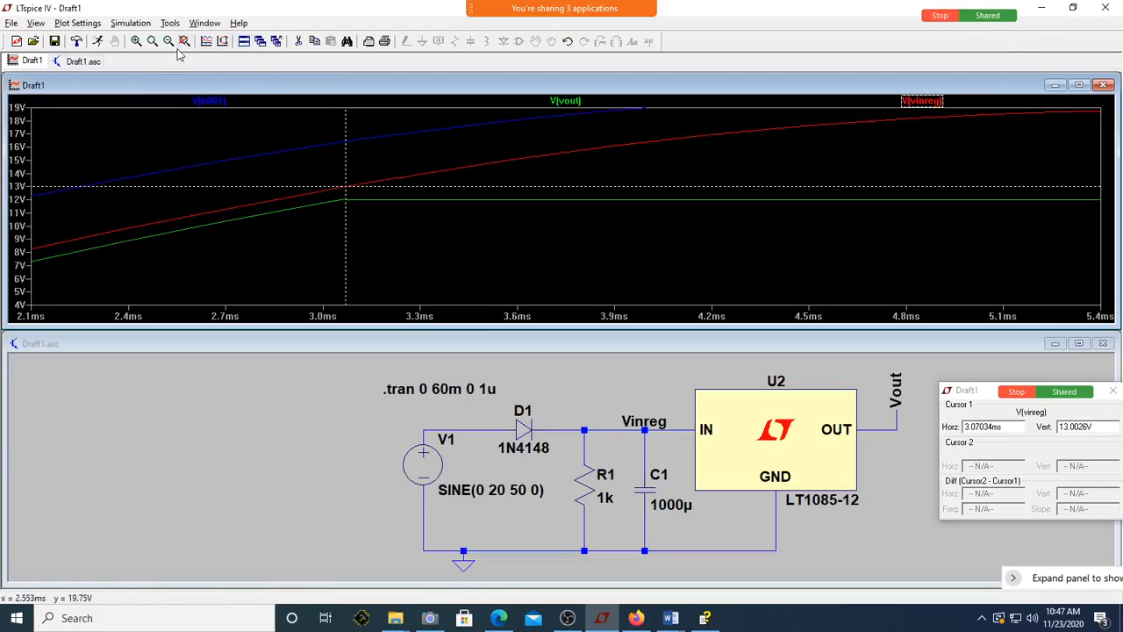
left_click(186, 42)
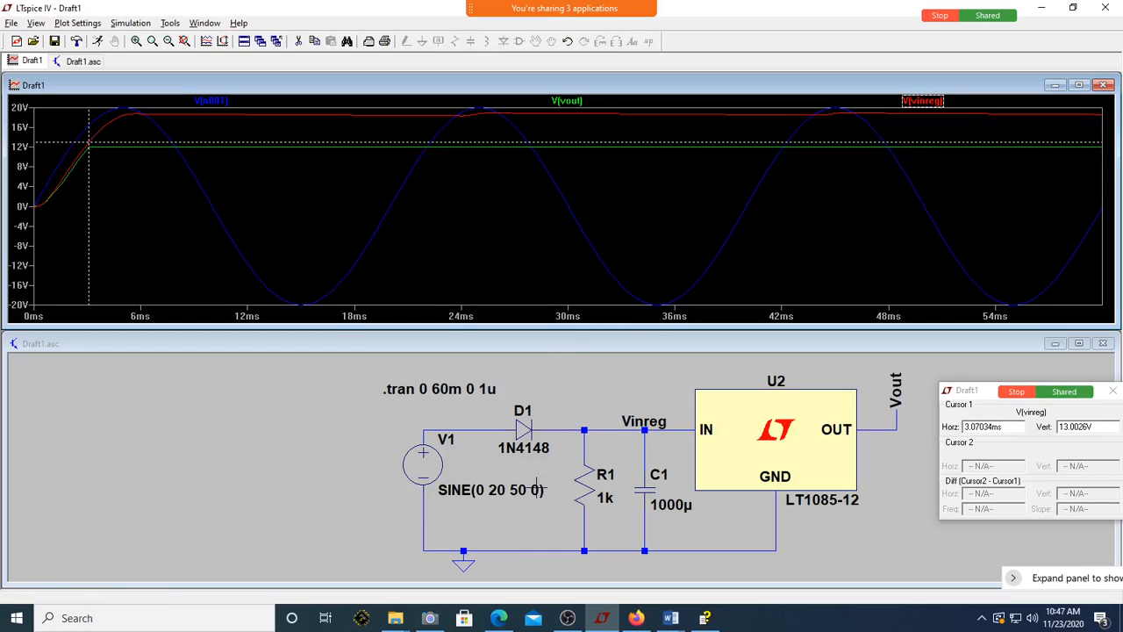
- Delete resistor R1 from the schematic and rerun the simulation
left_click(583, 402)
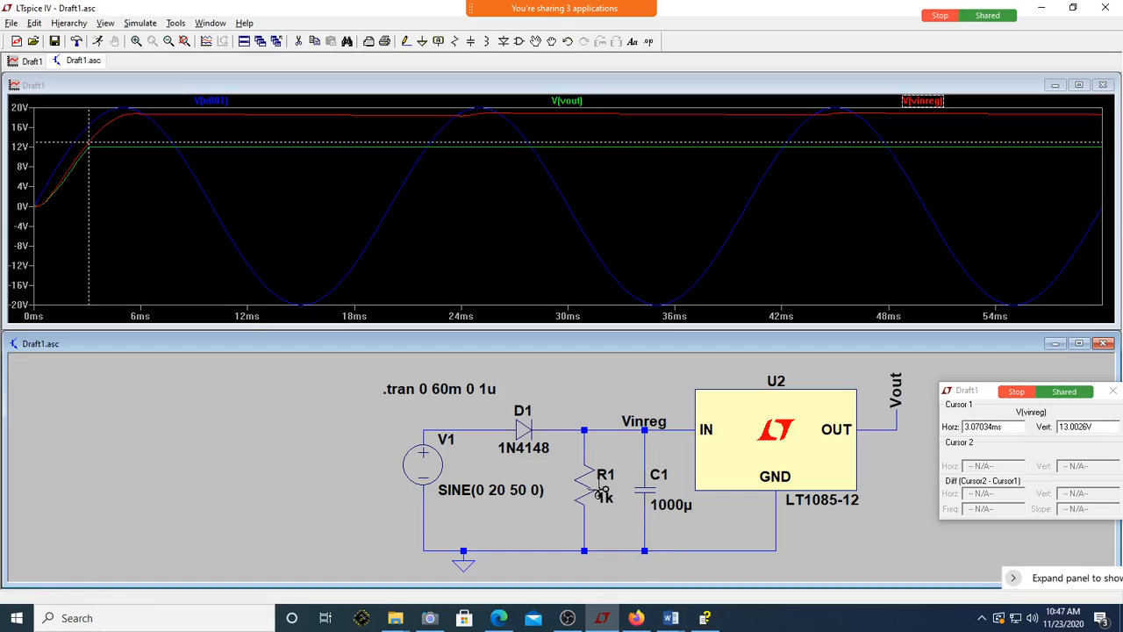
left_click(596, 489)
left_click(99, 43)
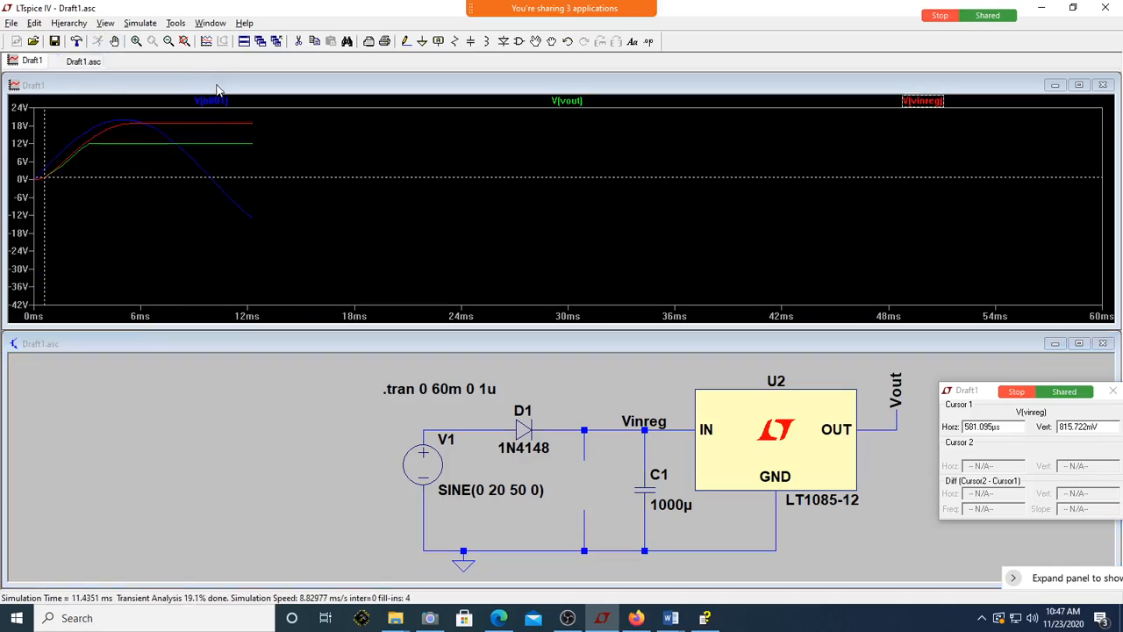
- Examine the waveforms enlarged, zoom in on the V(vinreg) peaks between about 2 ms and 30 ms, and tile the windows again
double_click(216, 85)
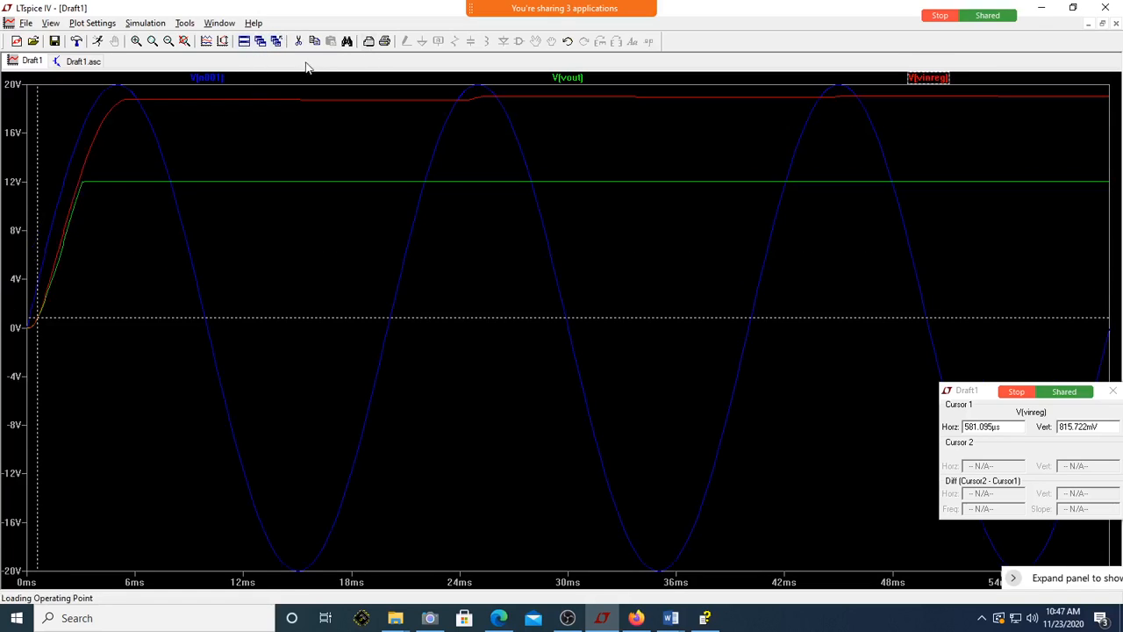
left_click(245, 41)
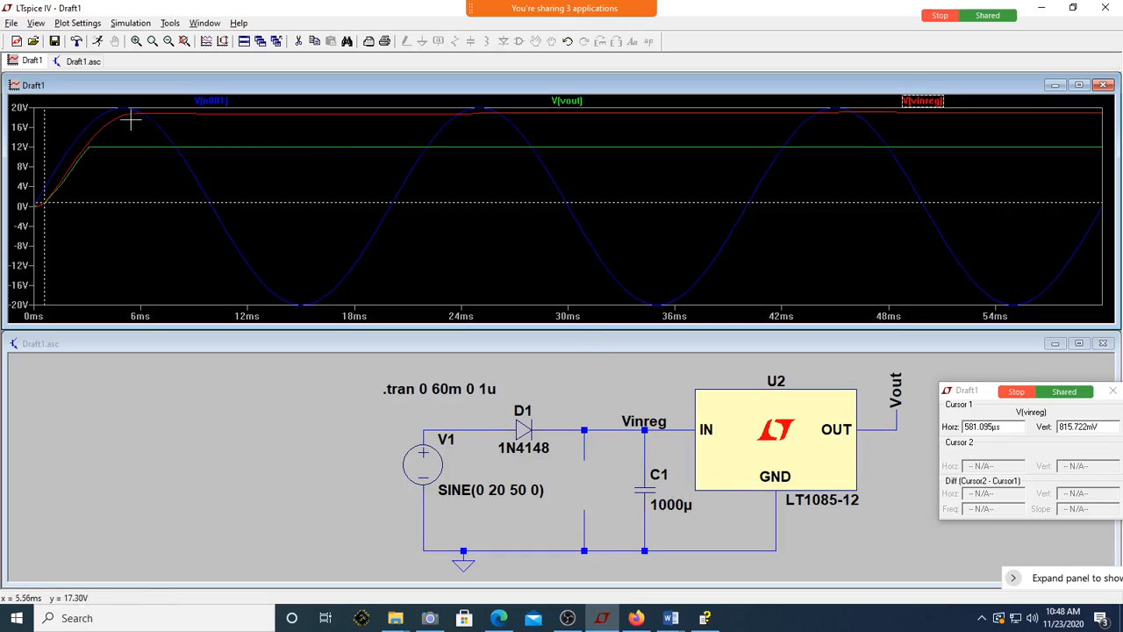
double_click(140, 87)
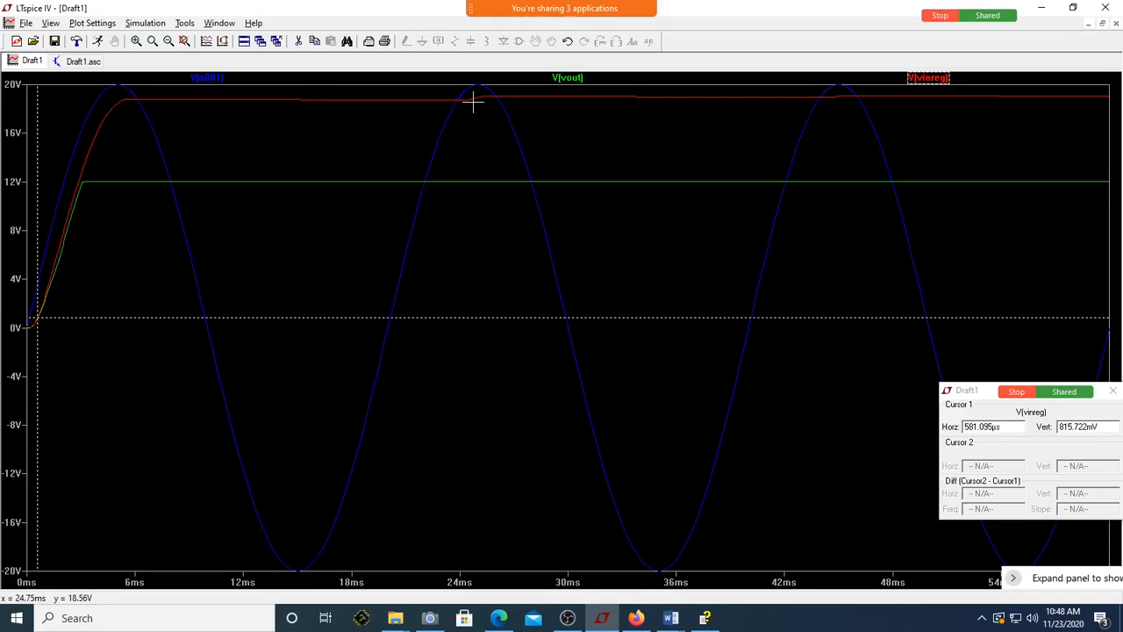
left_click_drag(100, 76, 539, 150)
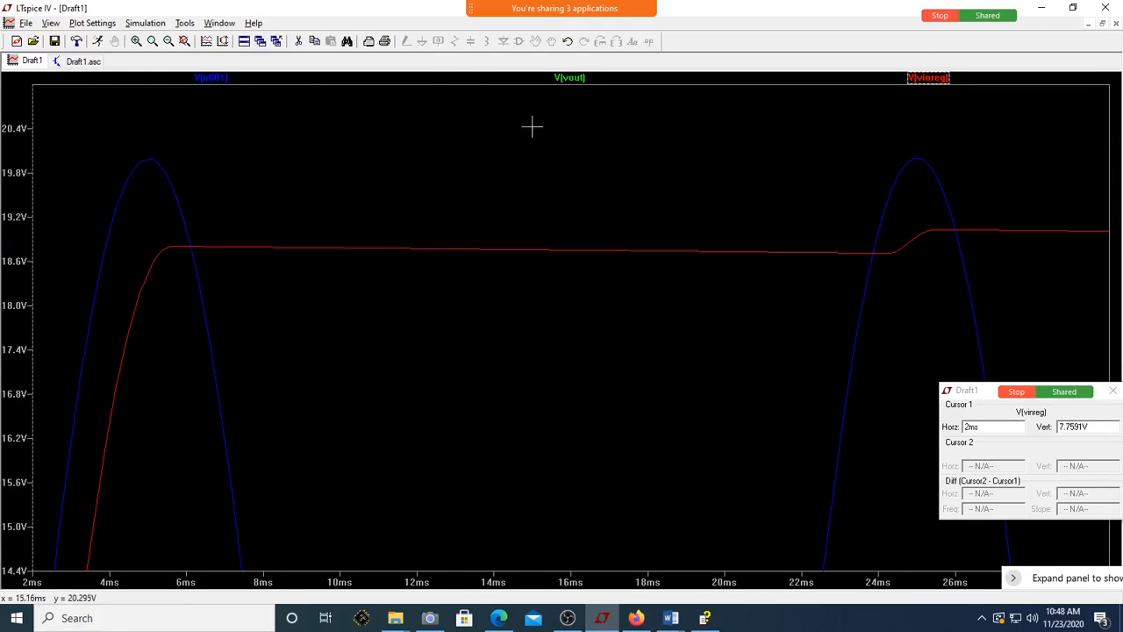
left_click(244, 41)
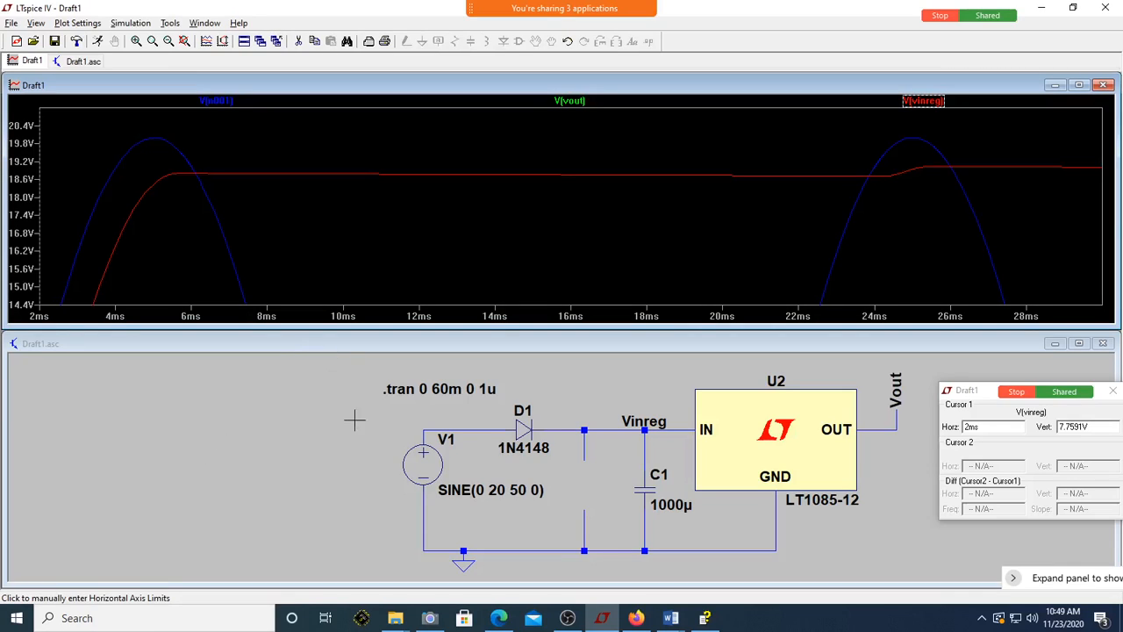
- Delete smoothing capacitor C1 from the schematic, rerun the simulation and view the waveforms enlarged
left_click(254, 472)
key("Delete")
left_click(645, 491)
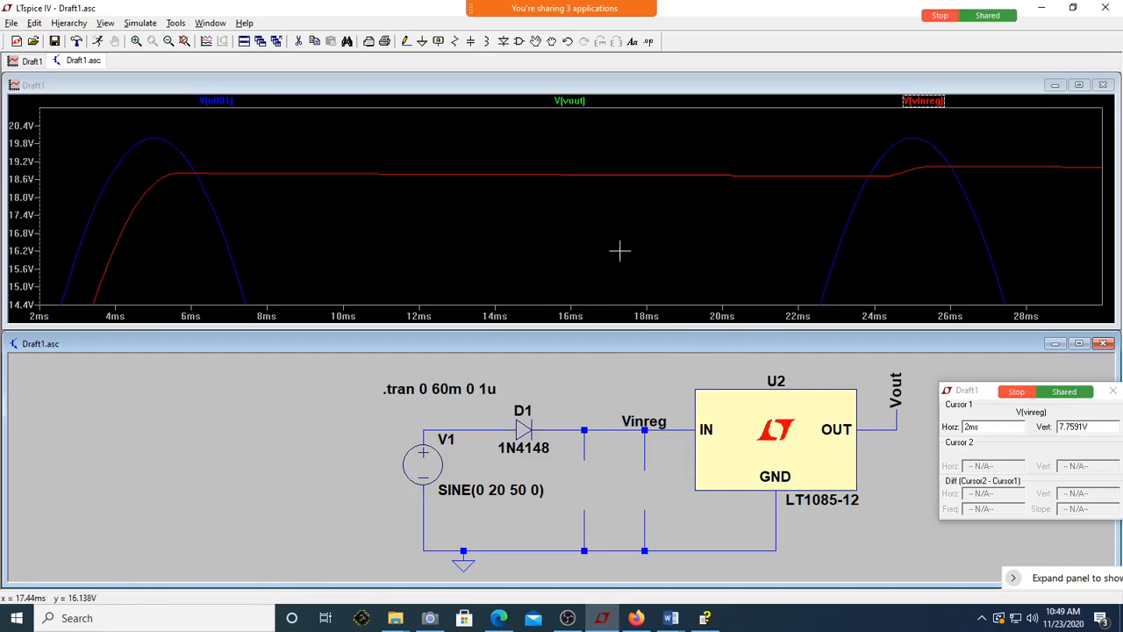
left_click(98, 40)
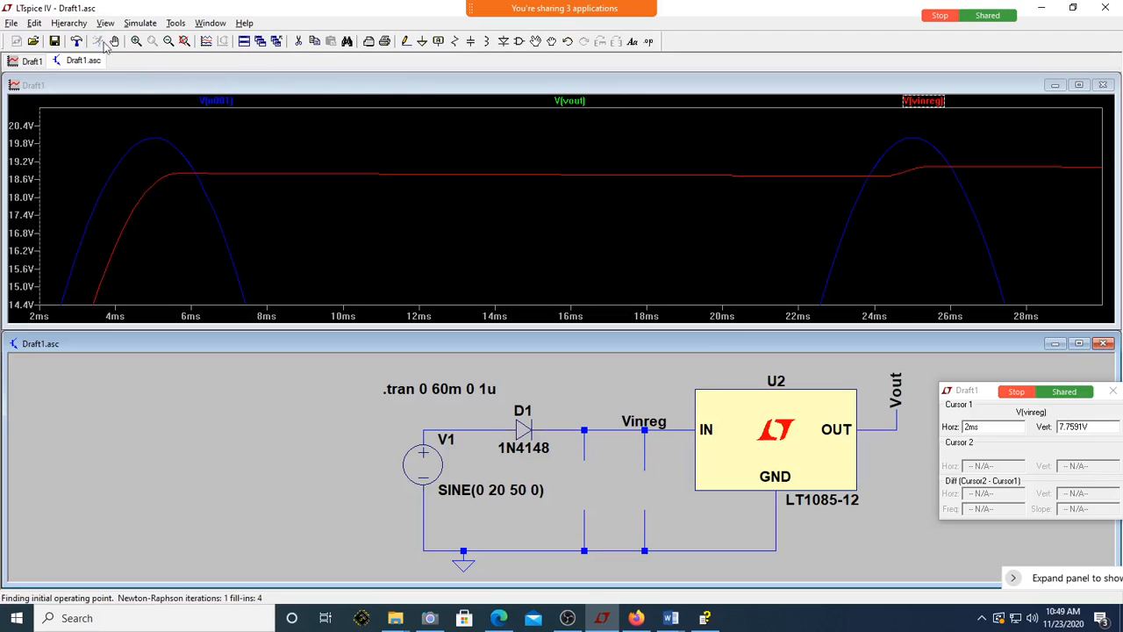
double_click(540, 86)
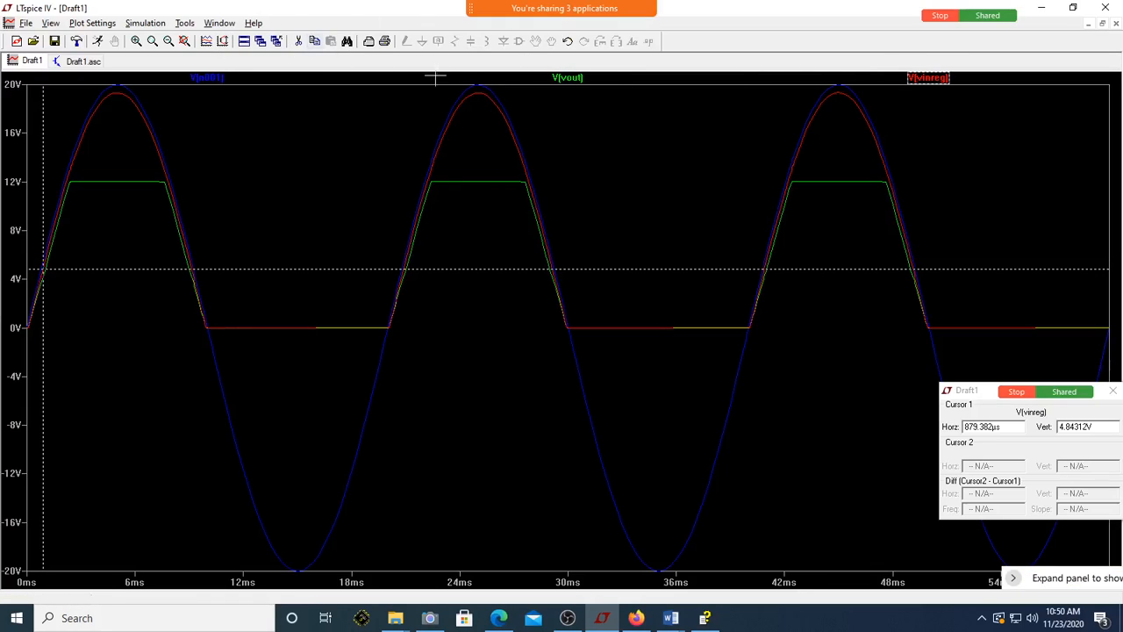
- Open the meeting chat, tile the windows and undo the deletion of capacitor C1
mouse_move(664, 9)
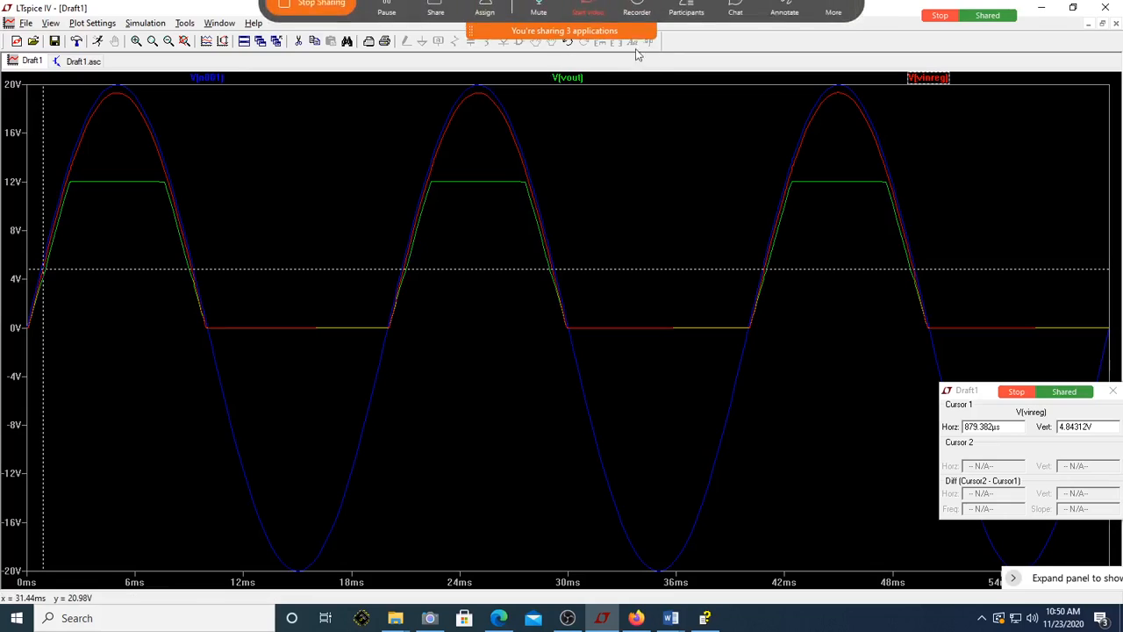
left_click(737, 21)
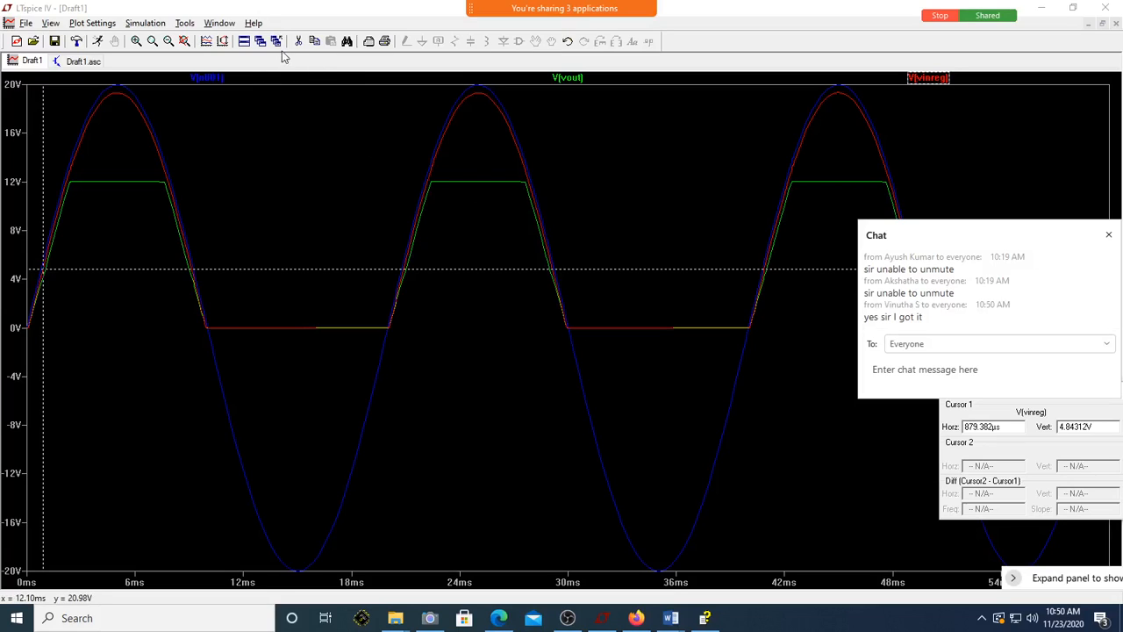
left_click(244, 41)
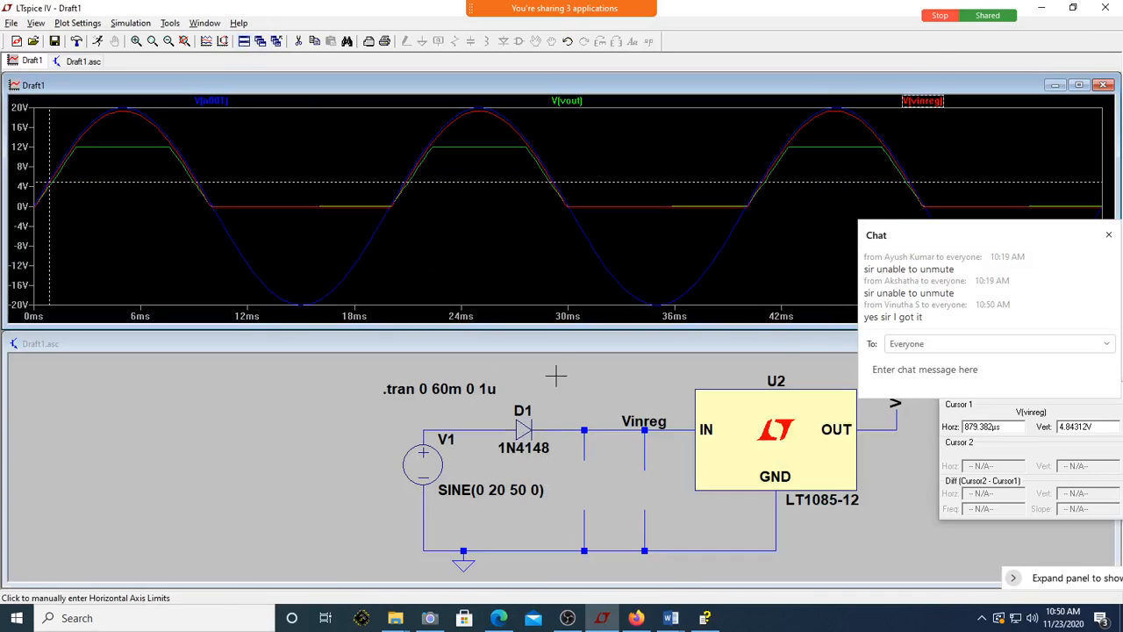
left_click(558, 404)
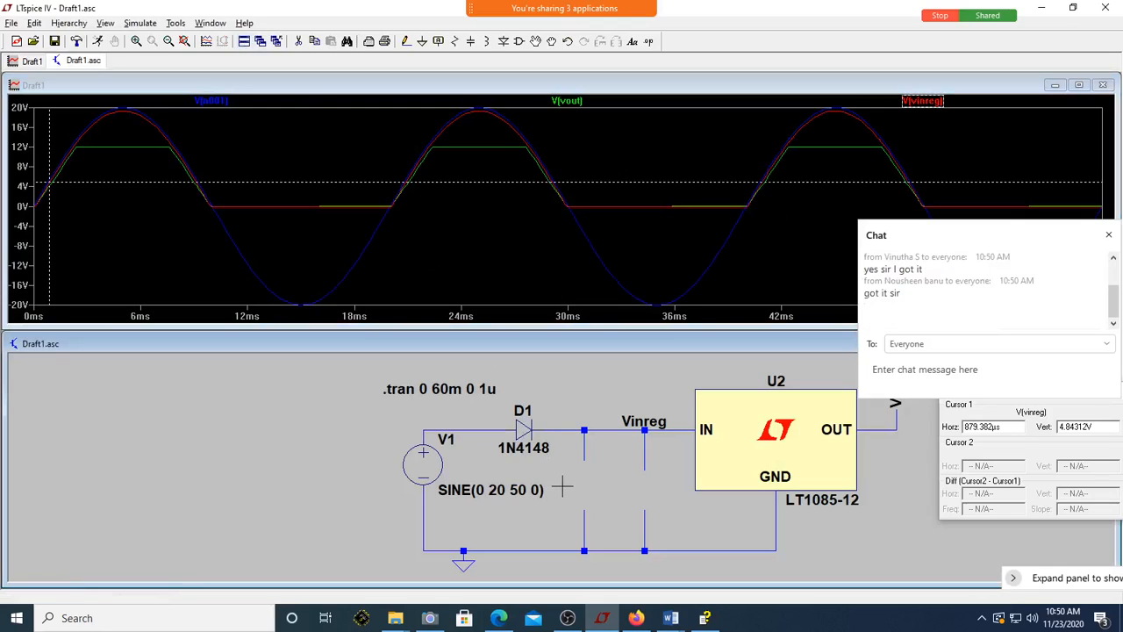
key("F9")
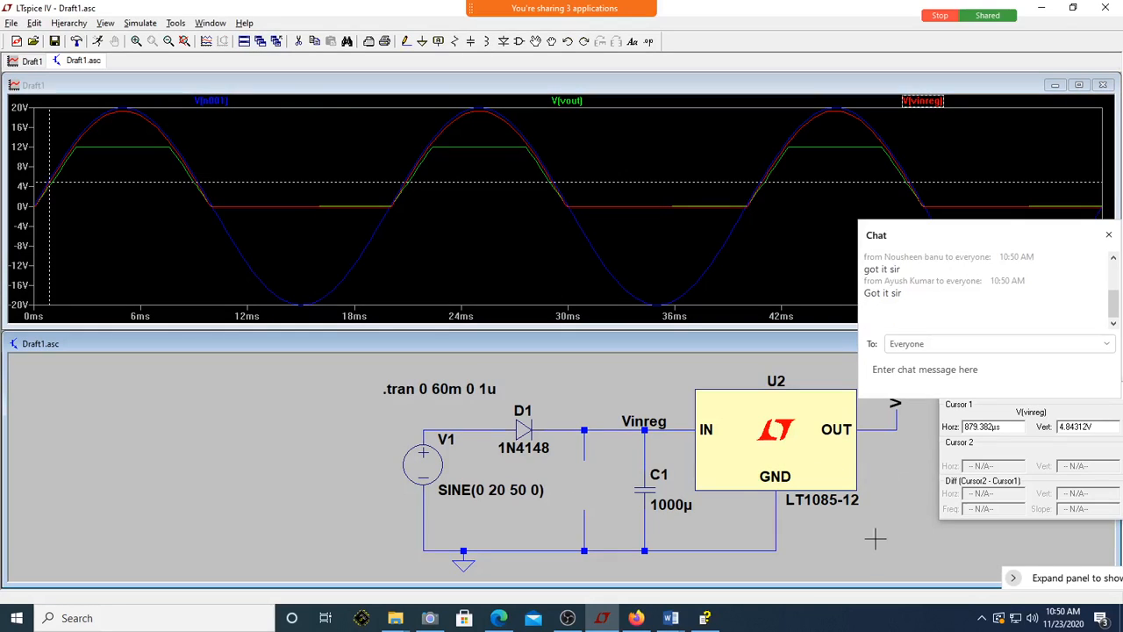
- Place a load resistor at the regulator's Vout output and wire its lower end to the ground line
right_click(878, 525)
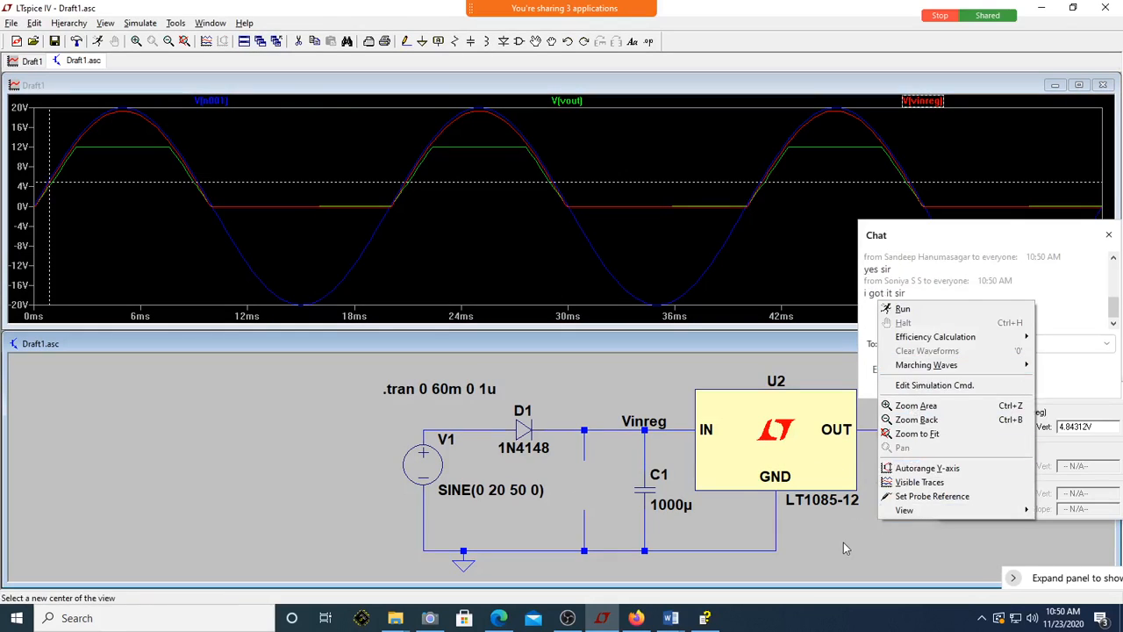
left_click(841, 542)
key("r")
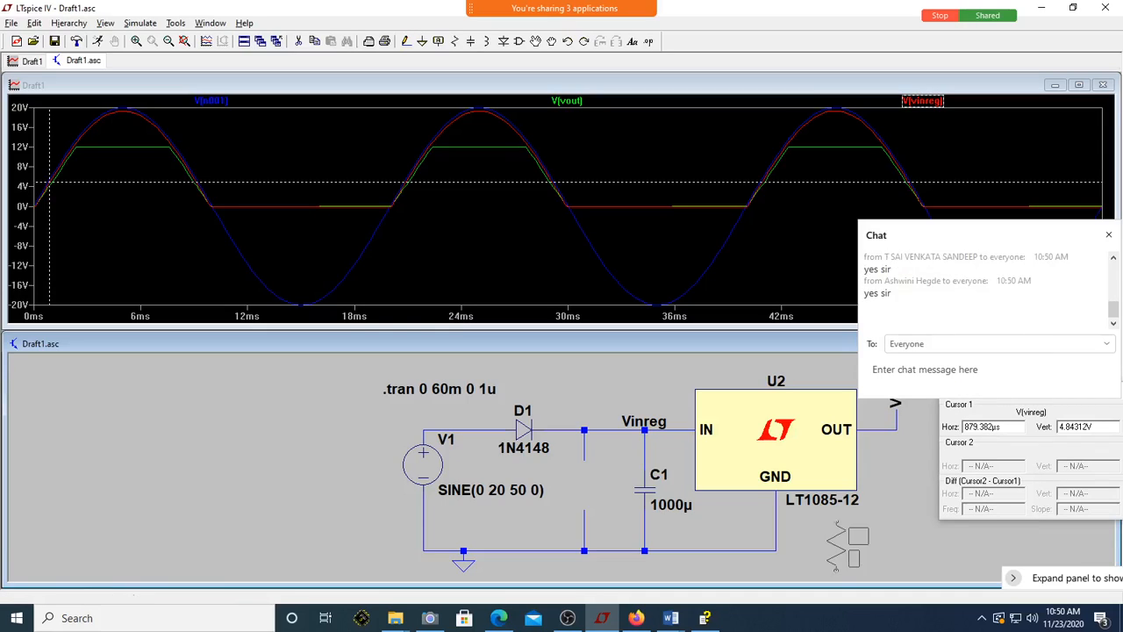
left_click(908, 501)
right_click(778, 571)
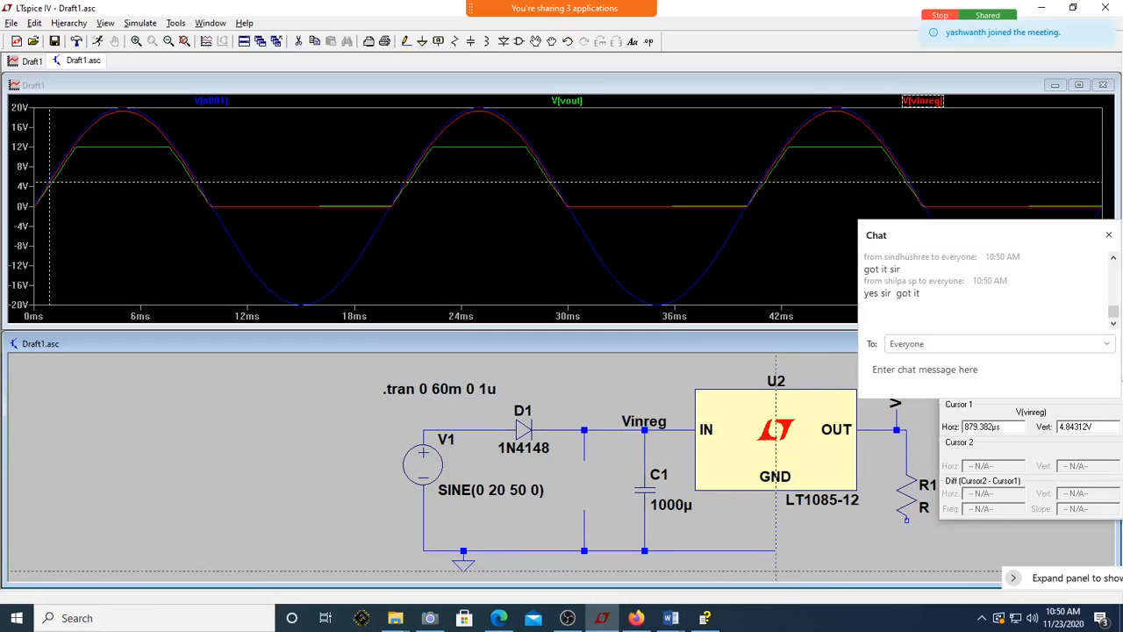
left_click(776, 550)
left_click(906, 550)
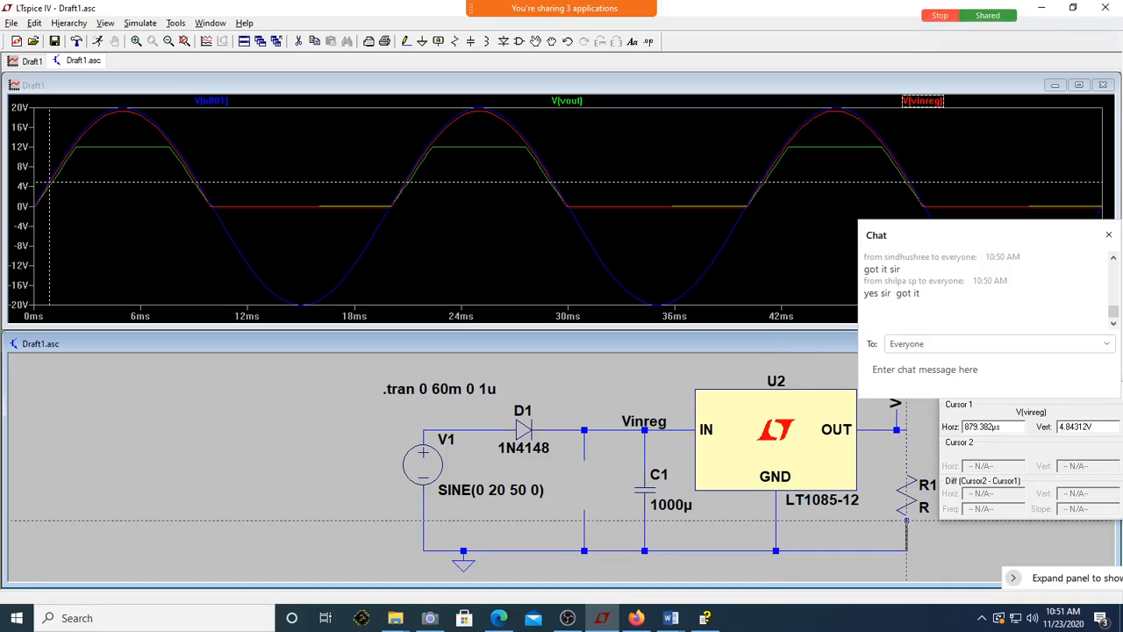
key("Escape")
- Set load resistor R1's value to 1k
right_click(926, 509)
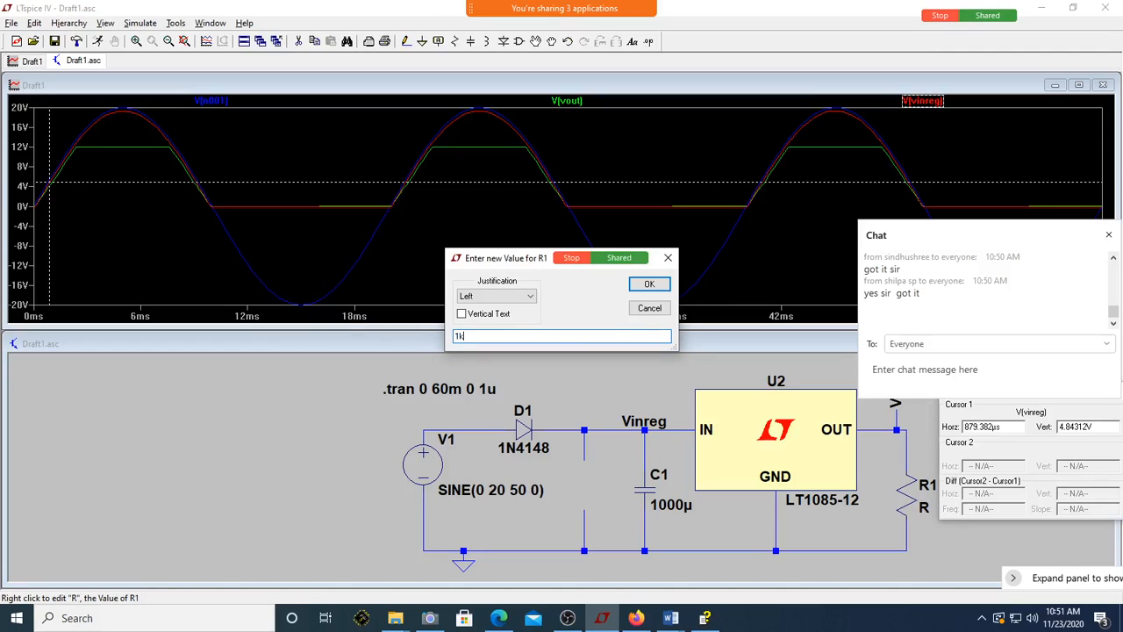
type("1k")
key("Return")
- Add the SPICE directive ".step param Rvar 10 100 10" beside source V1 on the schematic
right_click(165, 449)
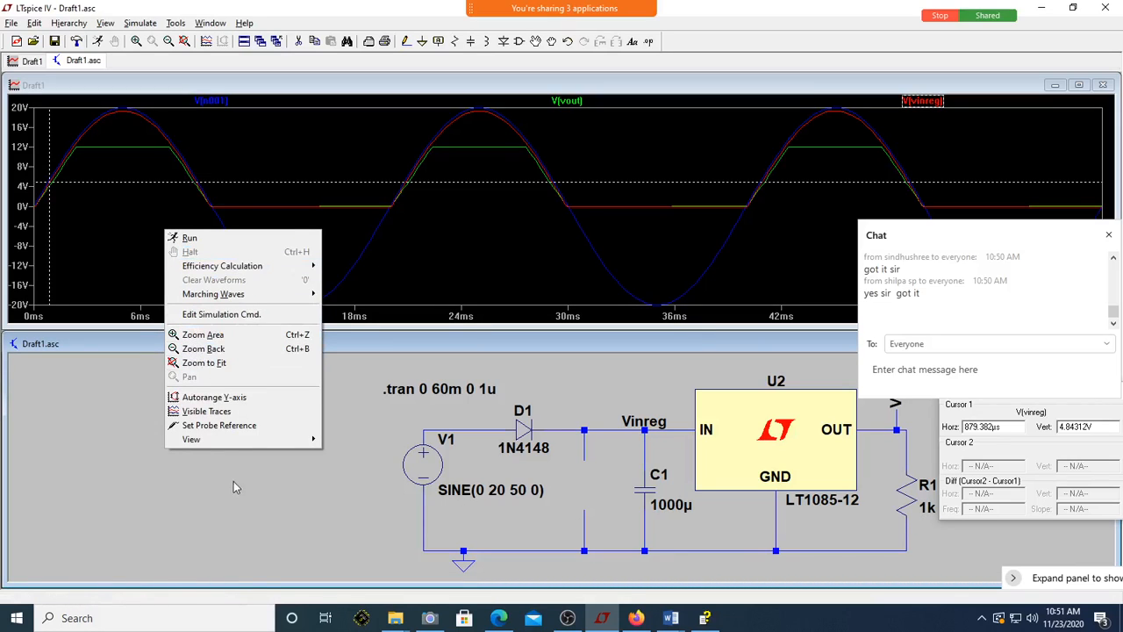
right_click(314, 483)
left_click(650, 44)
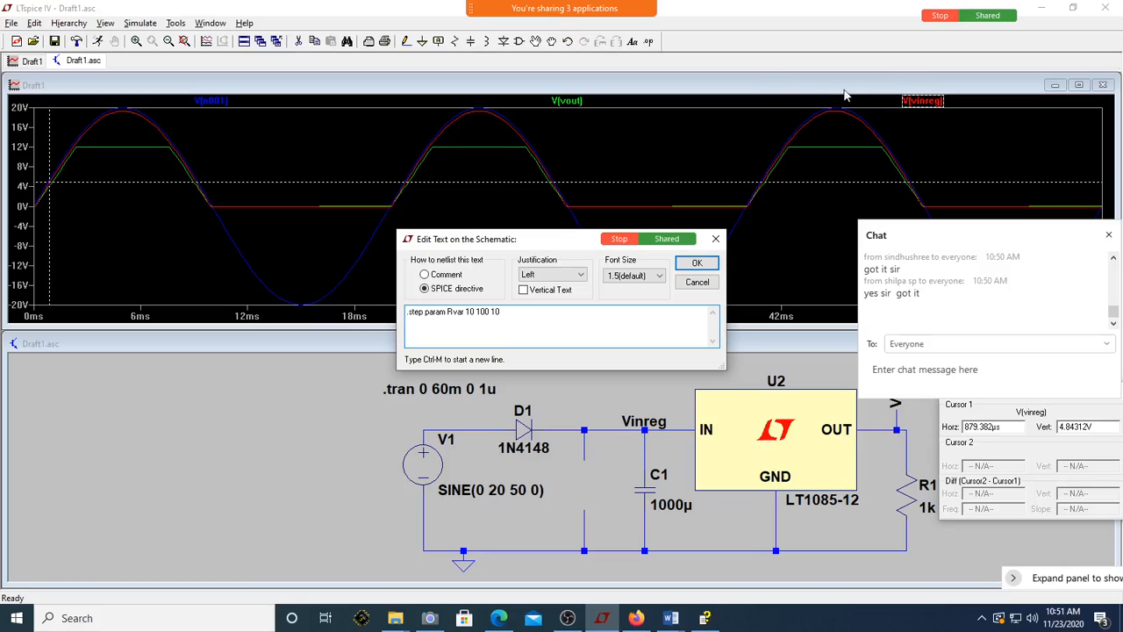
left_click(696, 262)
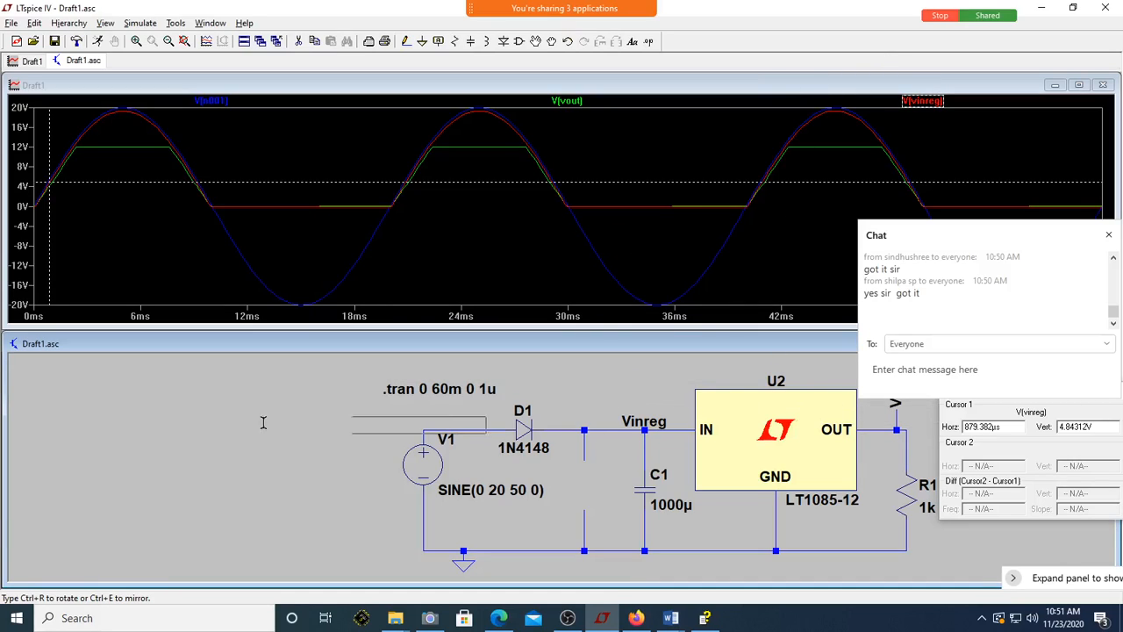
left_click(136, 416)
- Enlarge the schematic, close the meeting chat, and set load resistor R1's value to {Rvar}
double_click(588, 347)
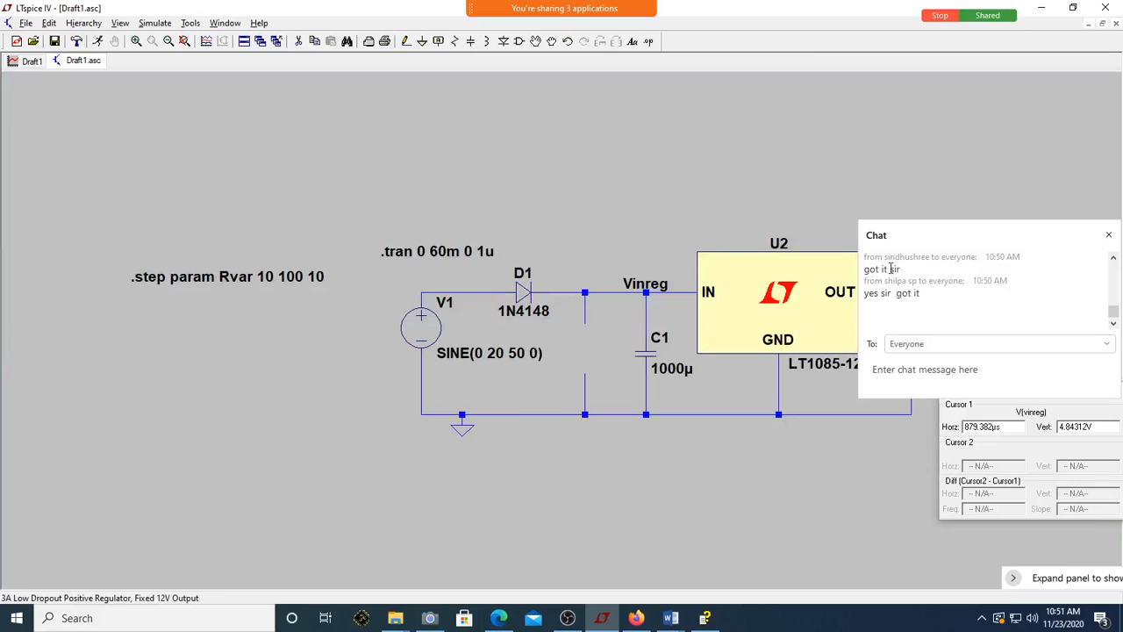
left_click(1108, 235)
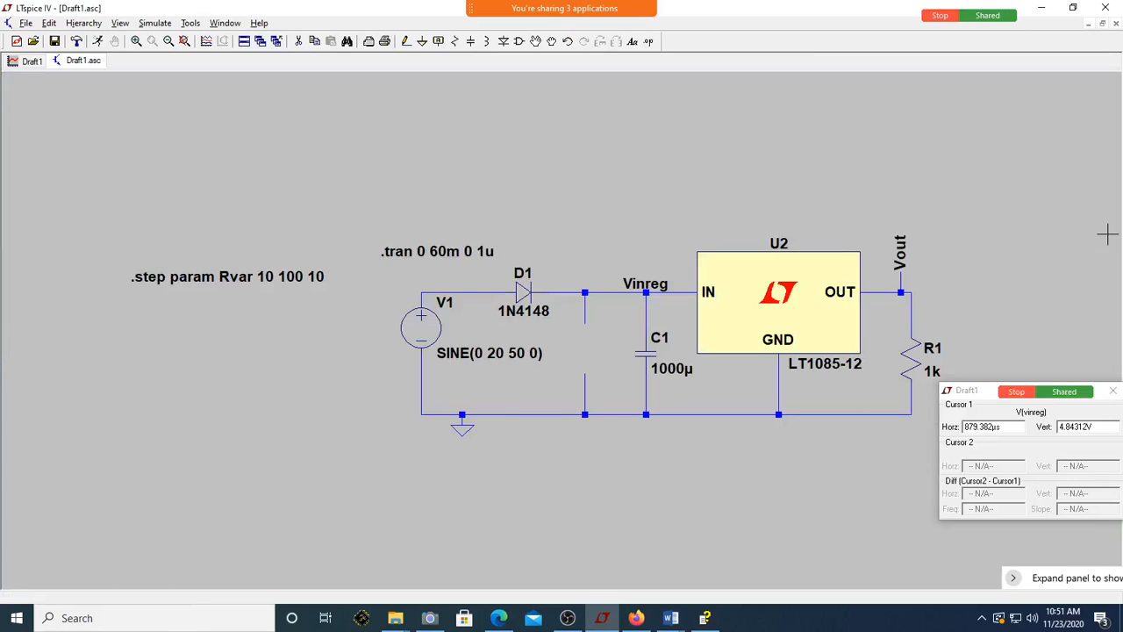
right_click(933, 372)
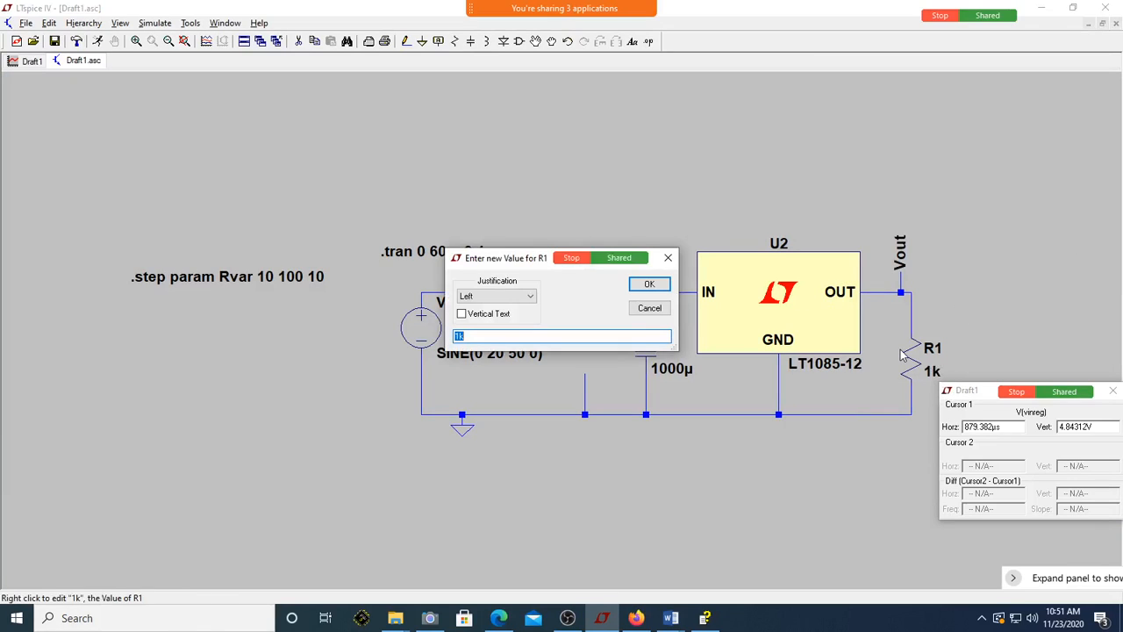
type("{Rvar")
left_click(650, 283)
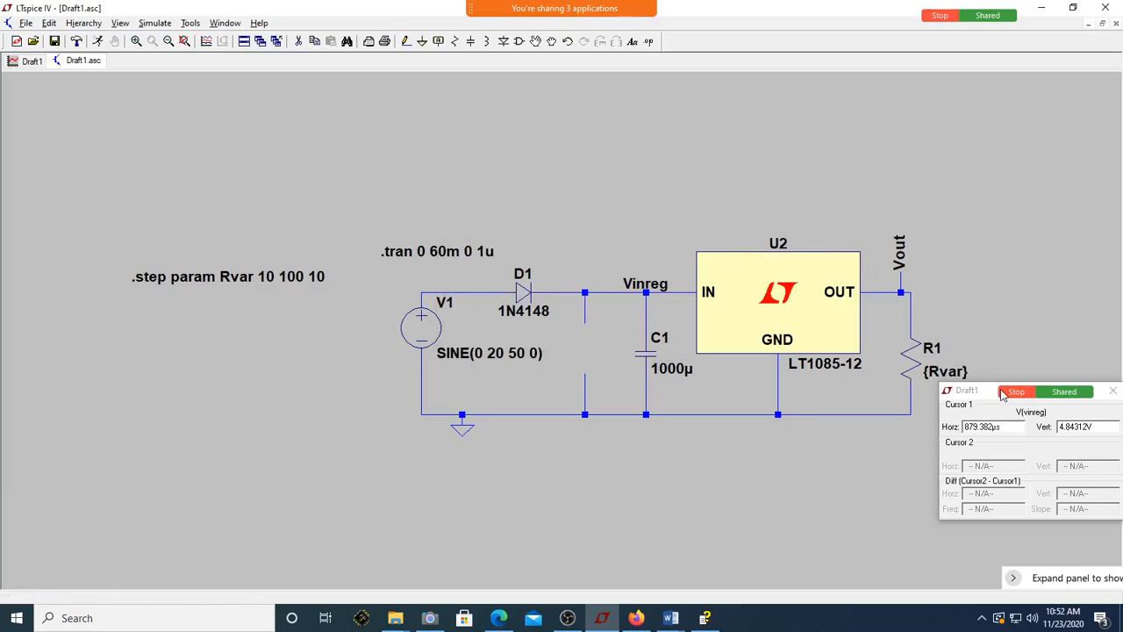
- Close the cursor readout, run the stepped simulation and view its waveforms enlarged
left_click(1113, 390)
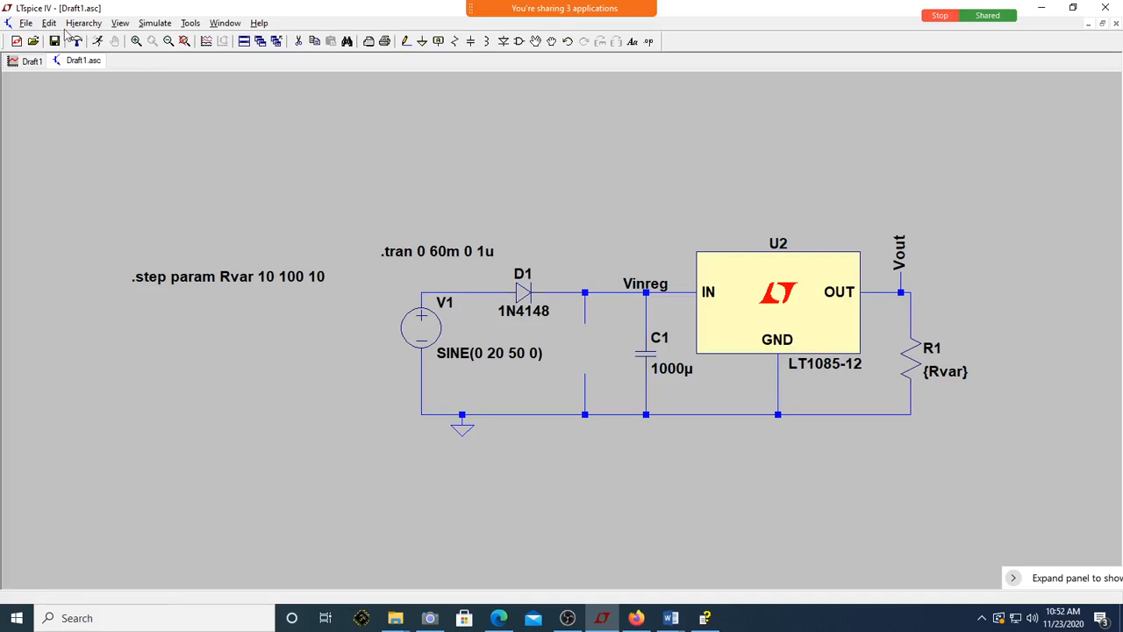
left_click(99, 42)
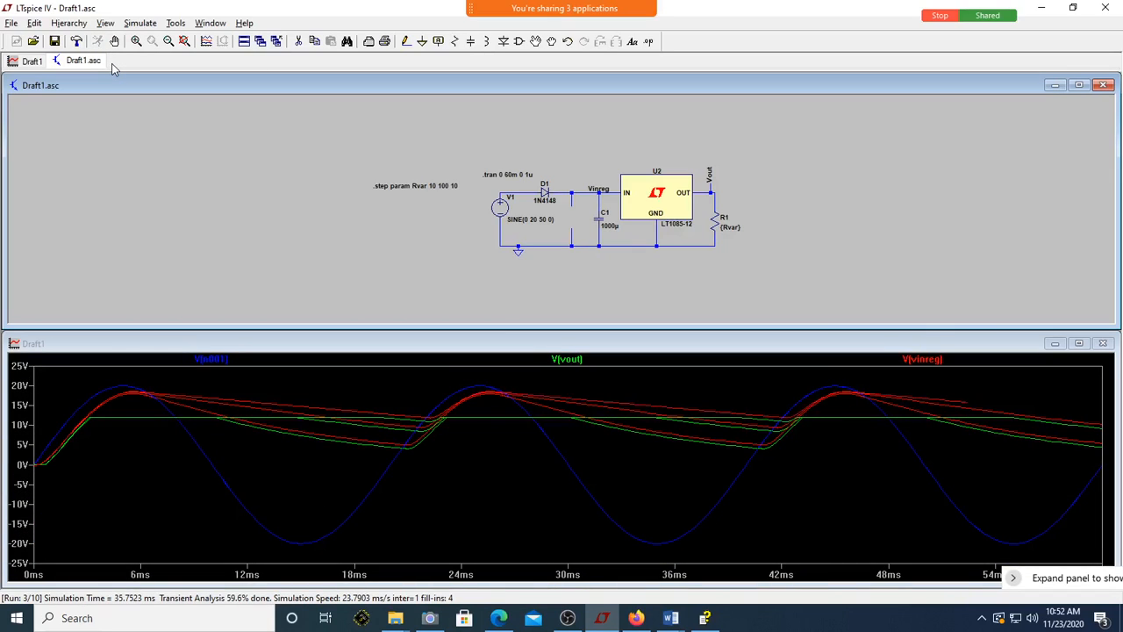
double_click(582, 344)
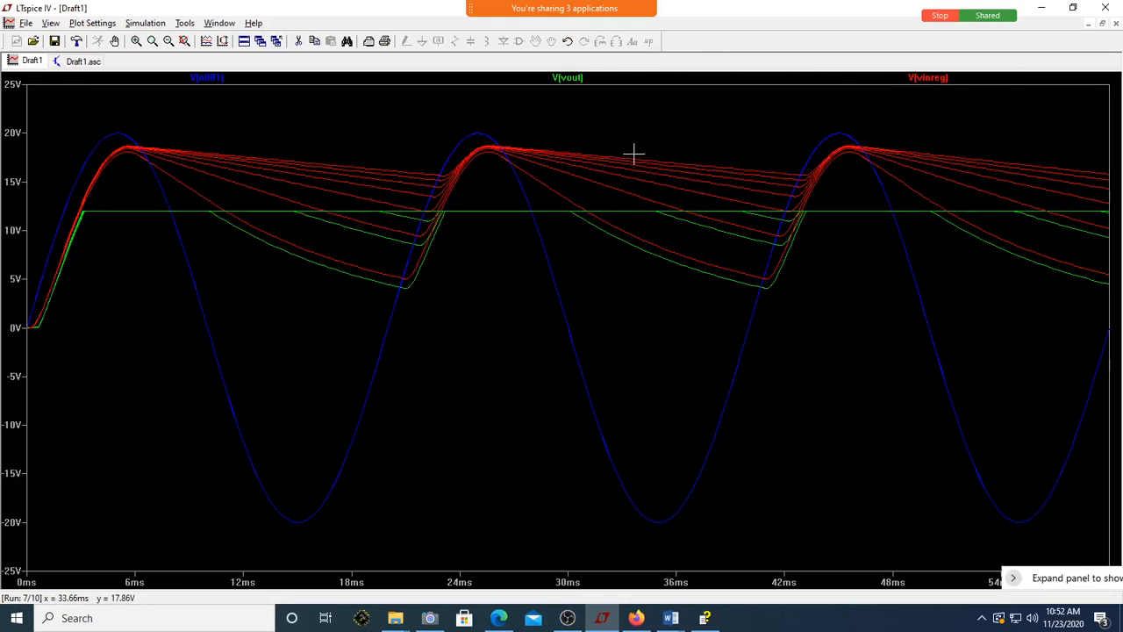
- Delete the V(vout), V(vinreg) and V(n001) traces from the plot and tile the plot with the schematic
key("F5")
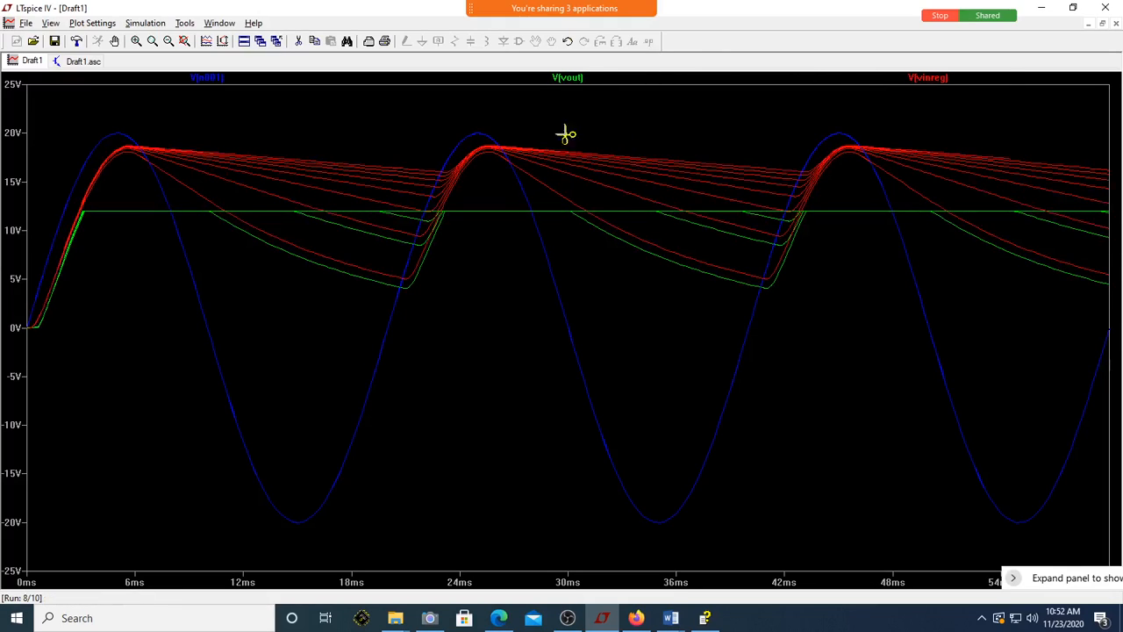
left_click(561, 78)
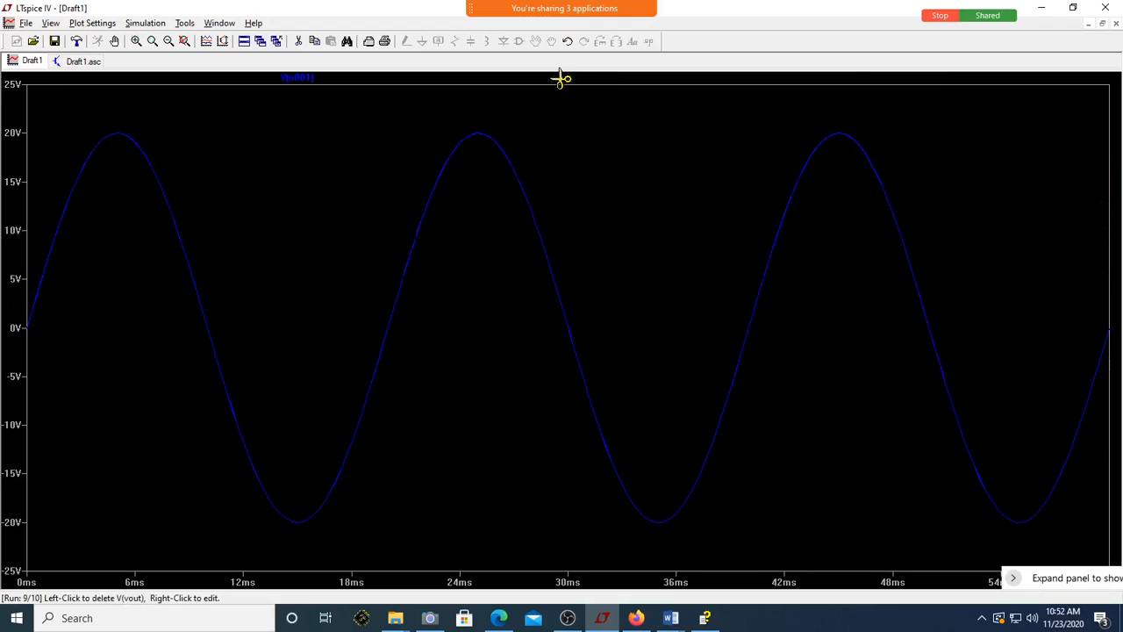
left_click(309, 81)
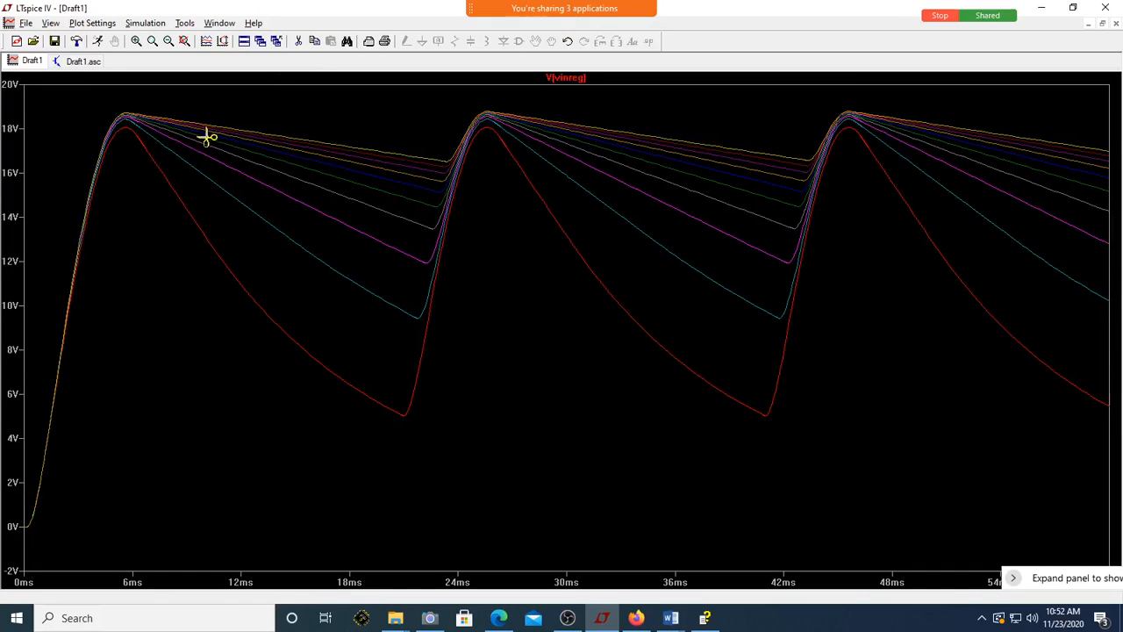
left_click(568, 79)
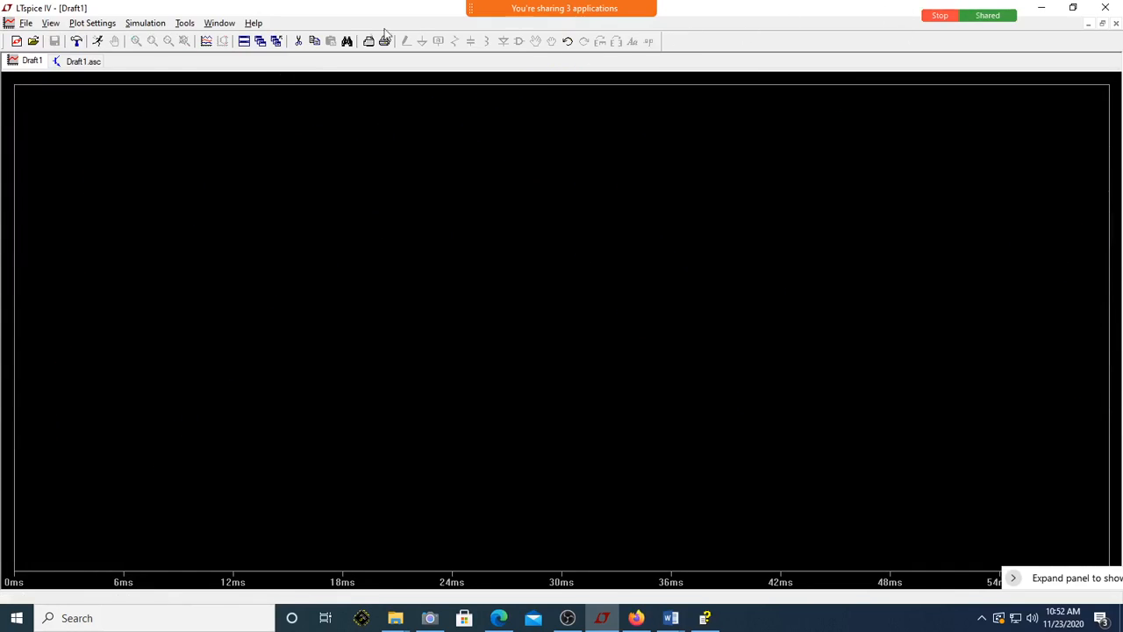
left_click(1073, 8)
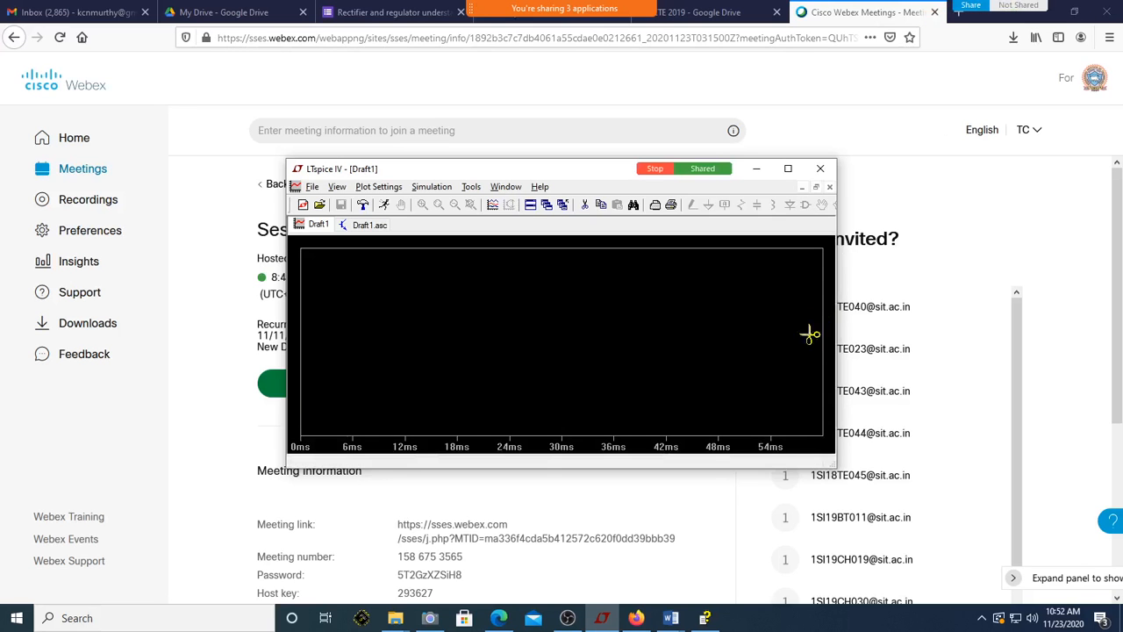
left_click(788, 168)
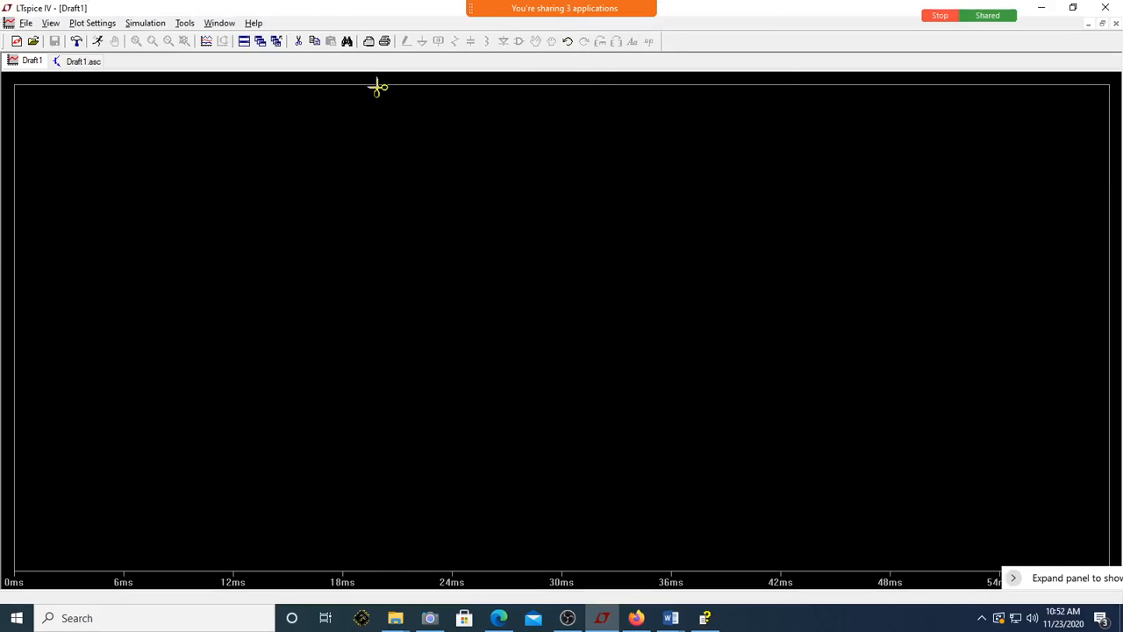
left_click(244, 41)
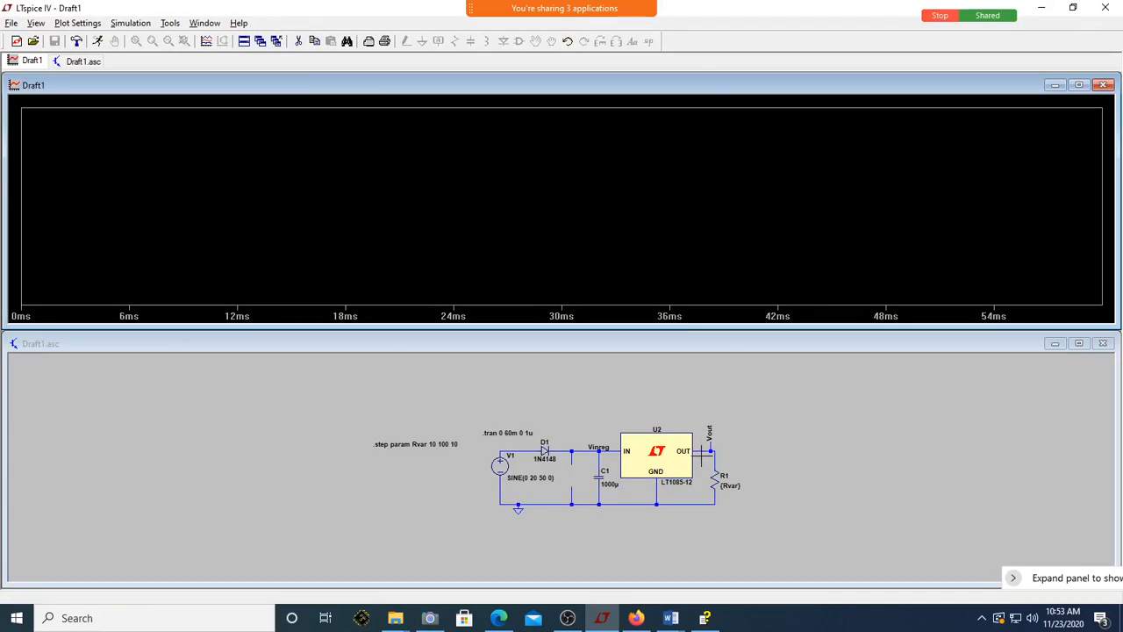
- Plot V(vout) at the regulator output for all stepped loads, view it enlarged, and tile it with the schematic
left_click(739, 437)
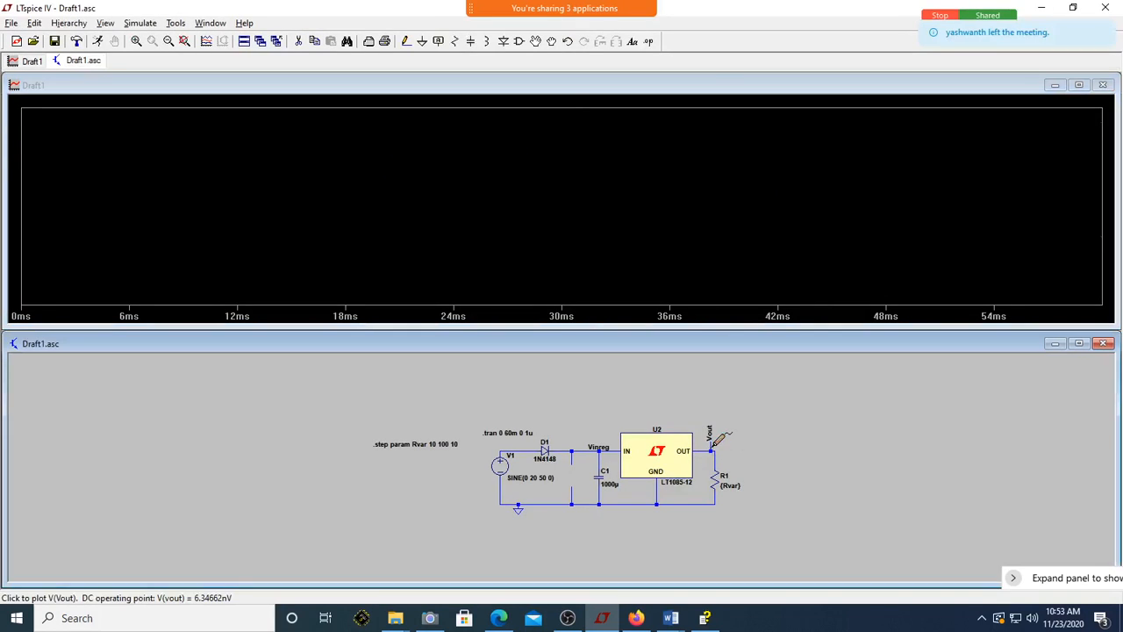
left_click(714, 445)
double_click(794, 85)
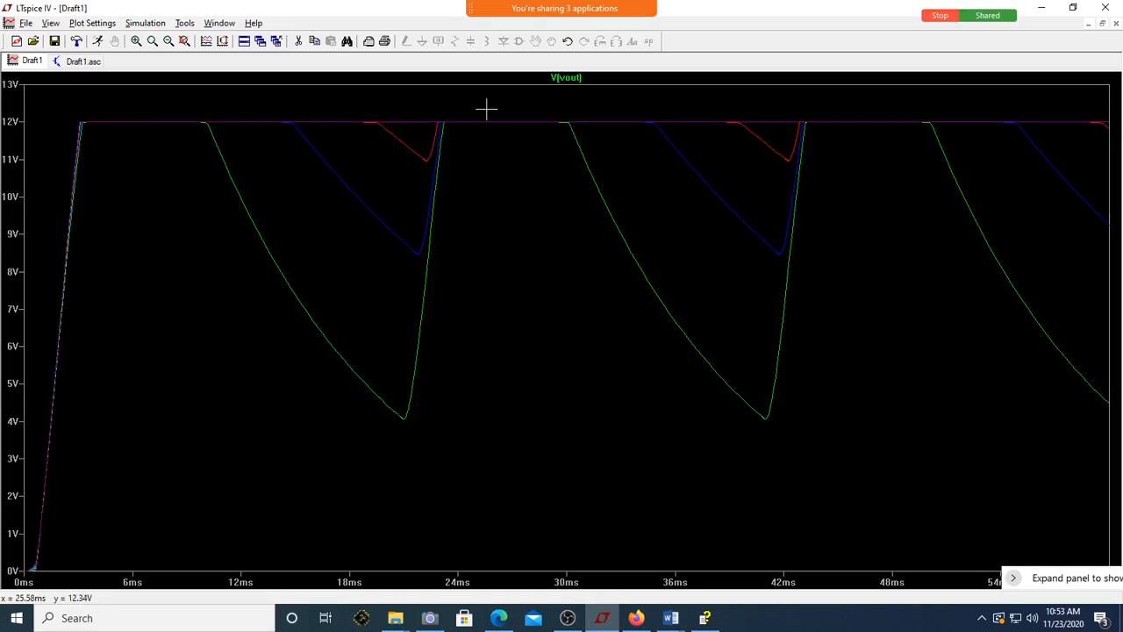
left_click(244, 41)
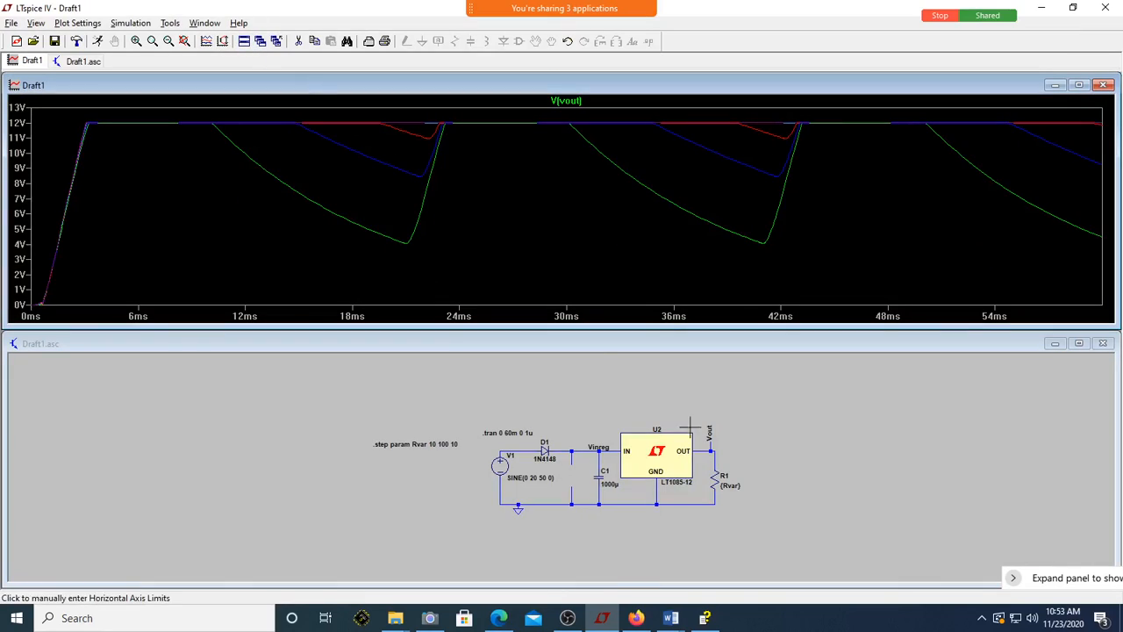
- Change the sweep directive to ".step param Rvar 70 100 10"
left_click(439, 445)
right_click(438, 445)
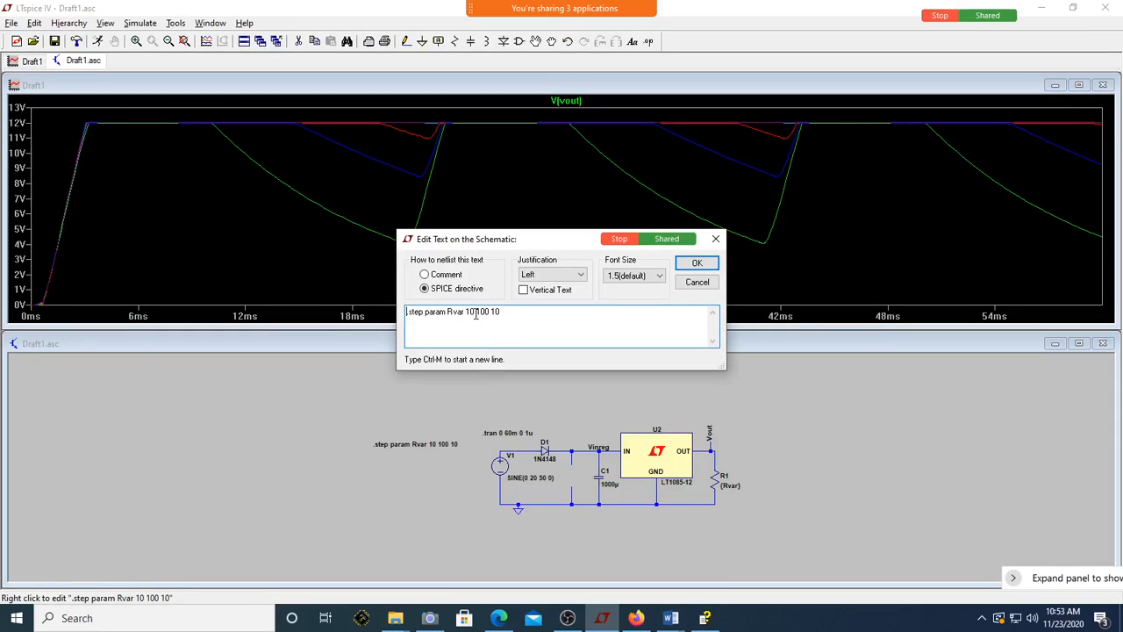
key("BackSpace")
key("BackSpace")
type("70")
left_click(697, 263)
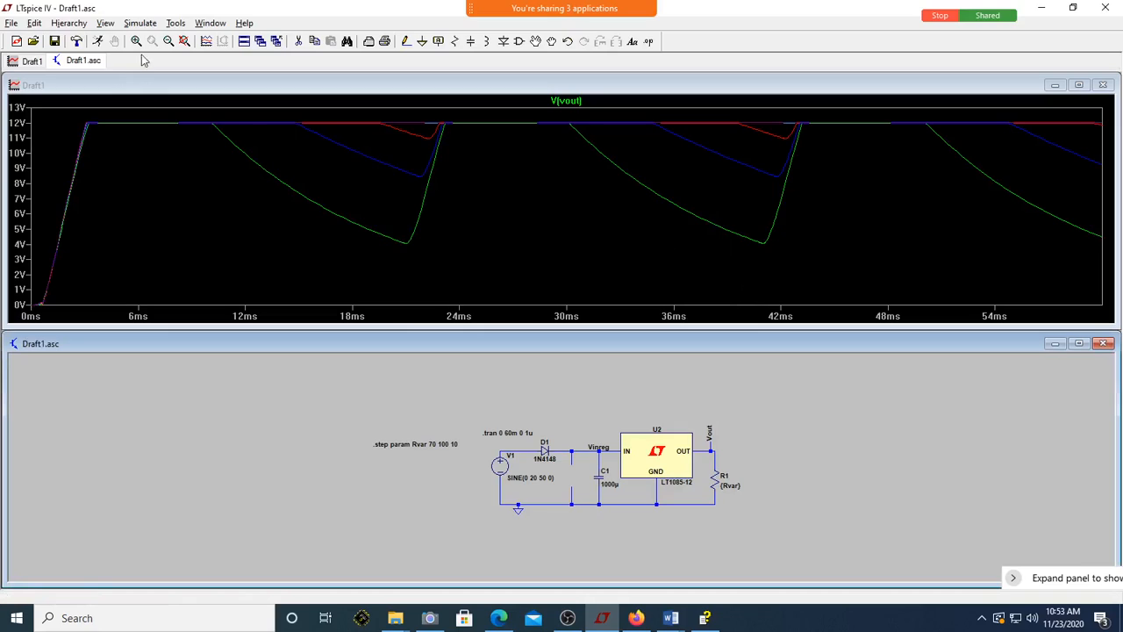
- Run the stepped simulation, view V(vout) enlarged, and return to the tiled layout
left_click(98, 41)
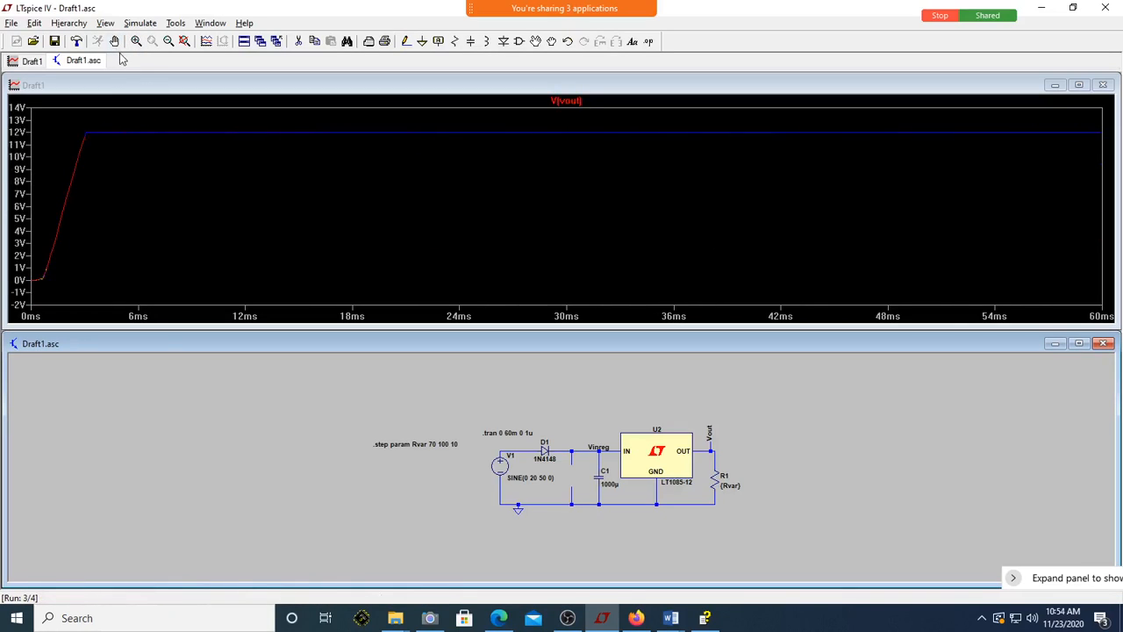
double_click(360, 89)
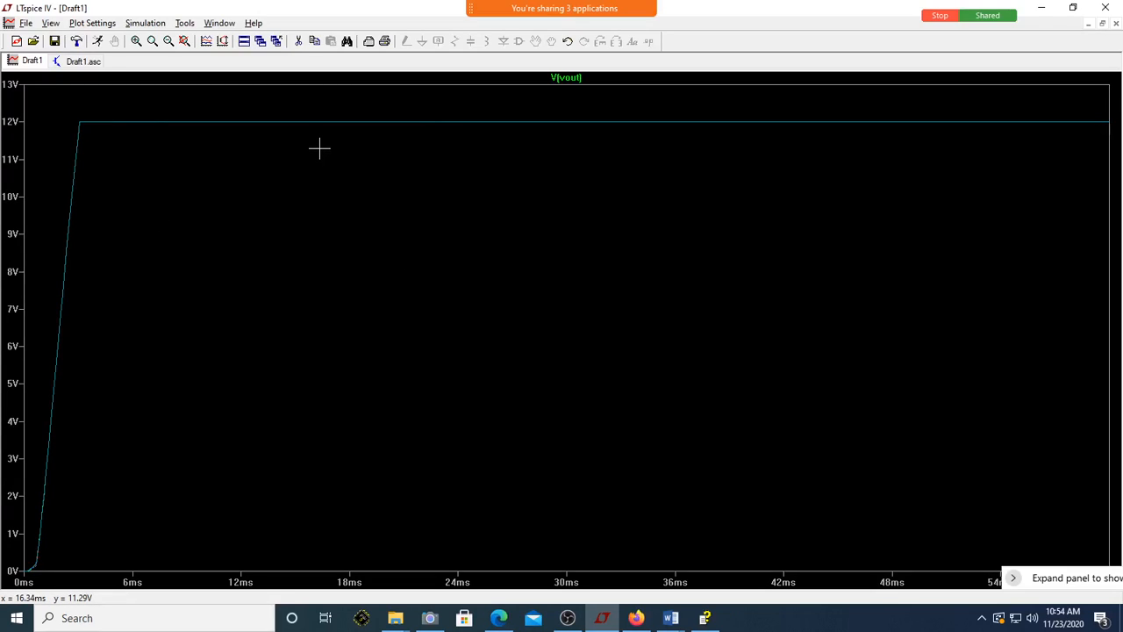
left_click(247, 44)
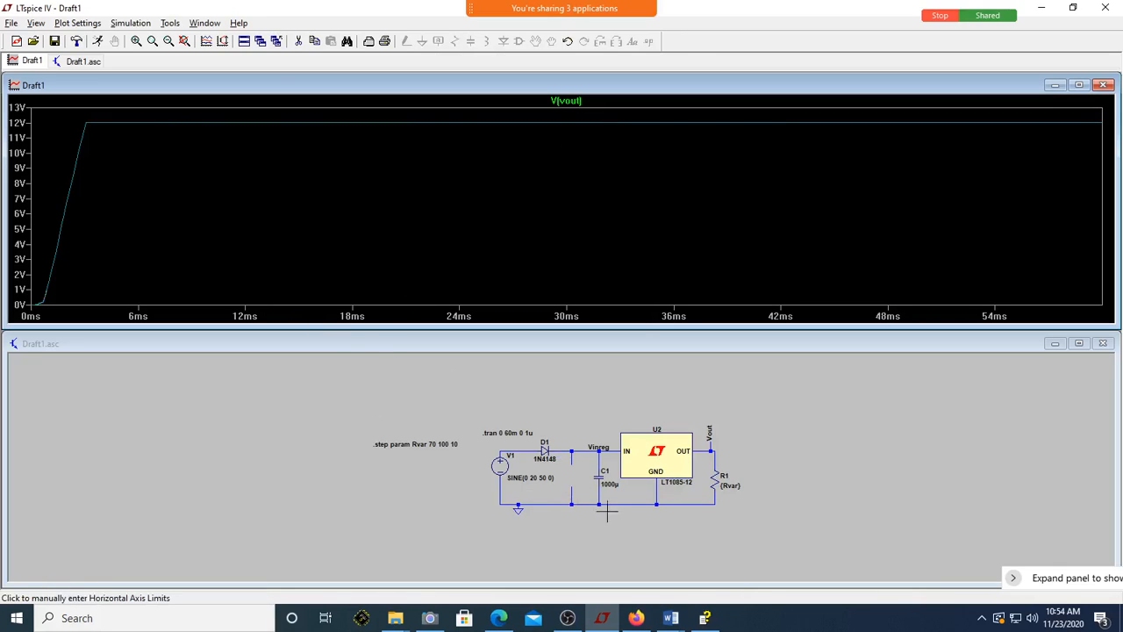
- Change the sweep directive to ".step param Rvar 50 70 10" and rerun the simulation
right_click(445, 450)
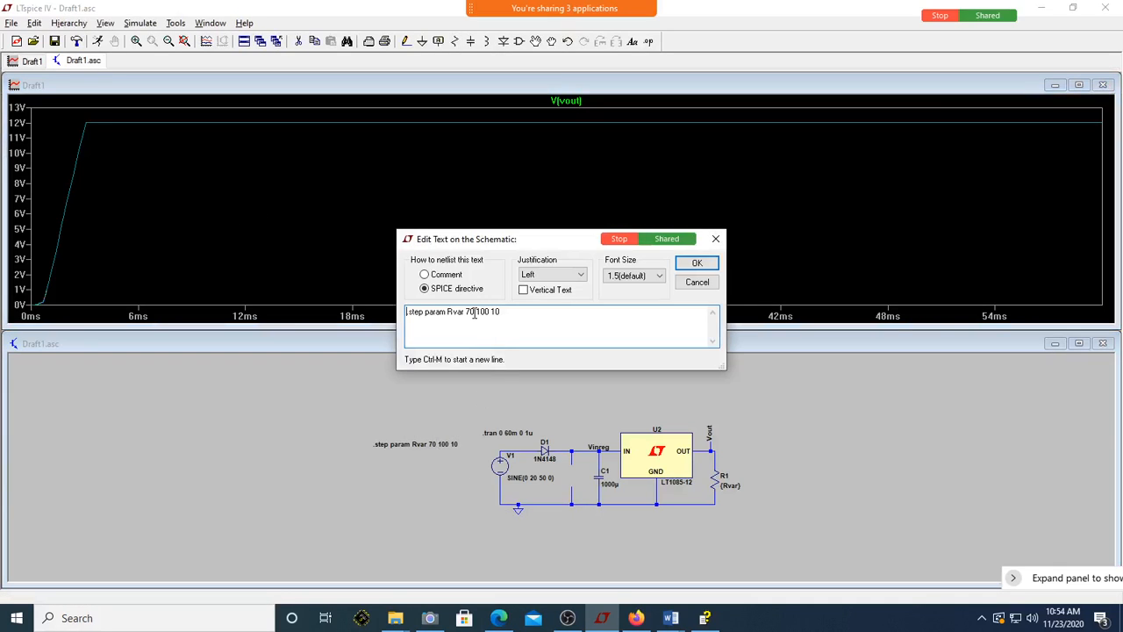
key("BackSpace")
key("BackSpace")
key("BackSpace")
type("50 7")
left_click(697, 264)
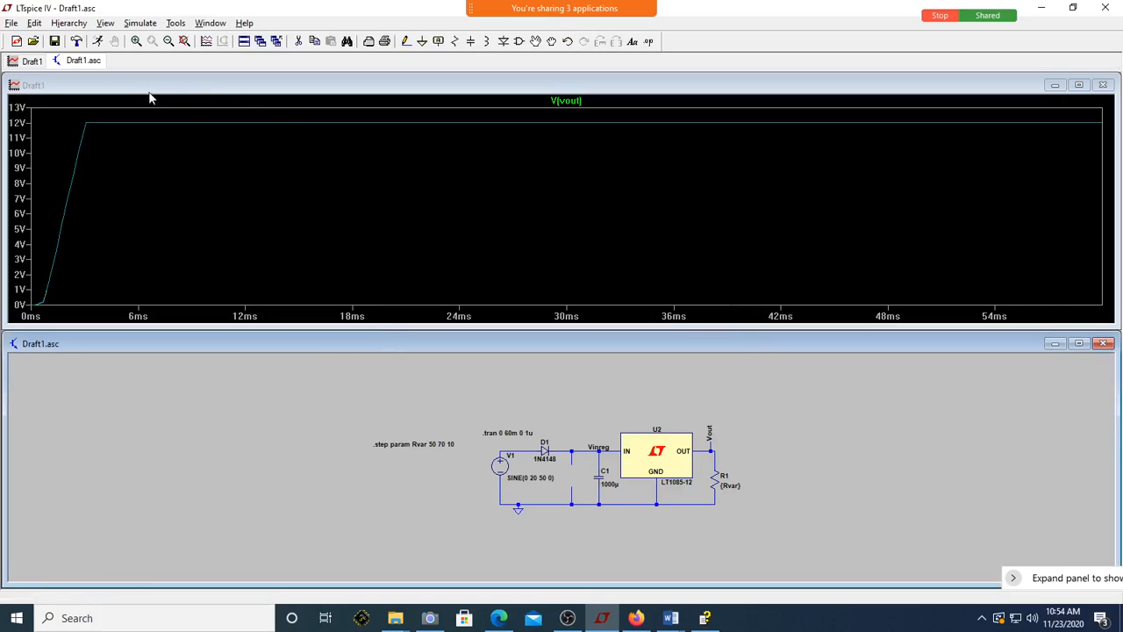
left_click(98, 41)
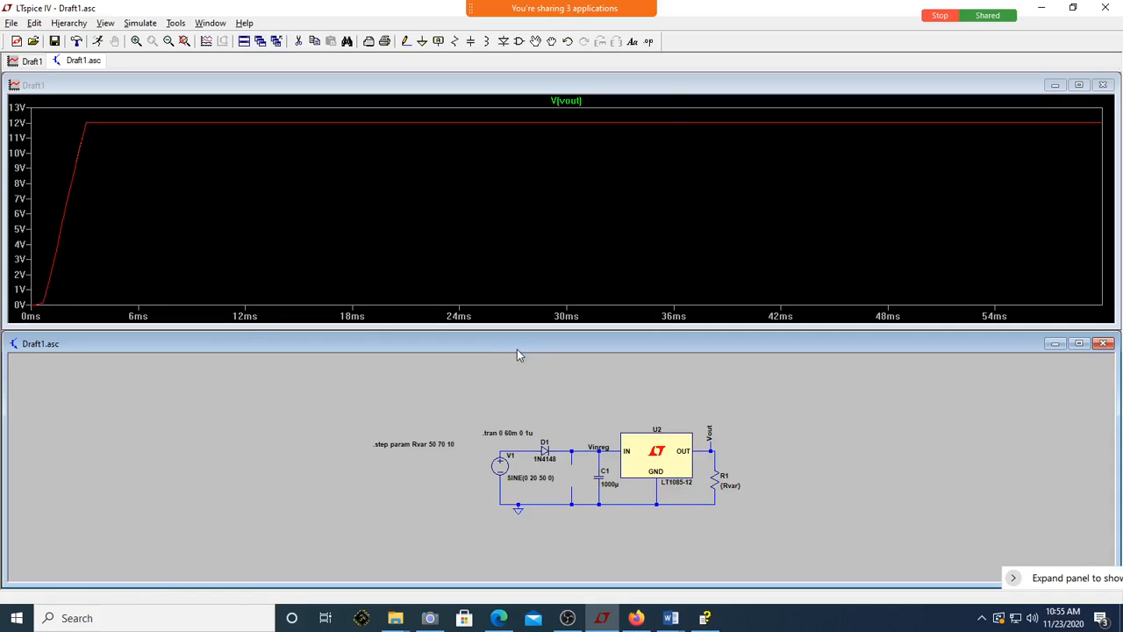
- Change the sweep directive to ".step param Rvar 30 50 10" and rerun the simulation
right_click(436, 452)
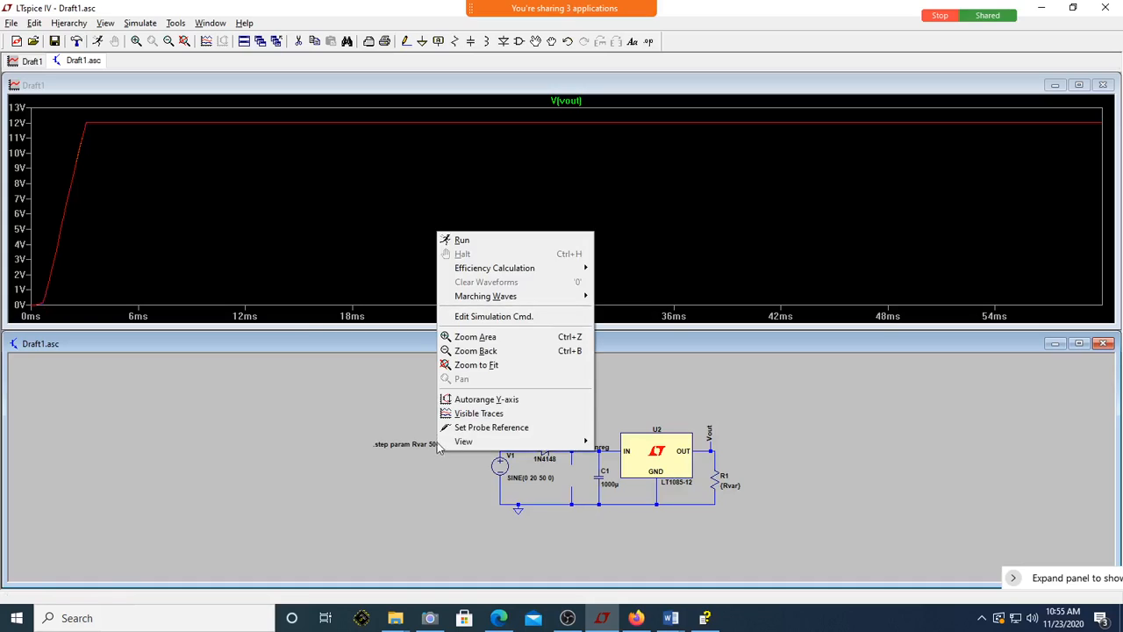
left_click(429, 447)
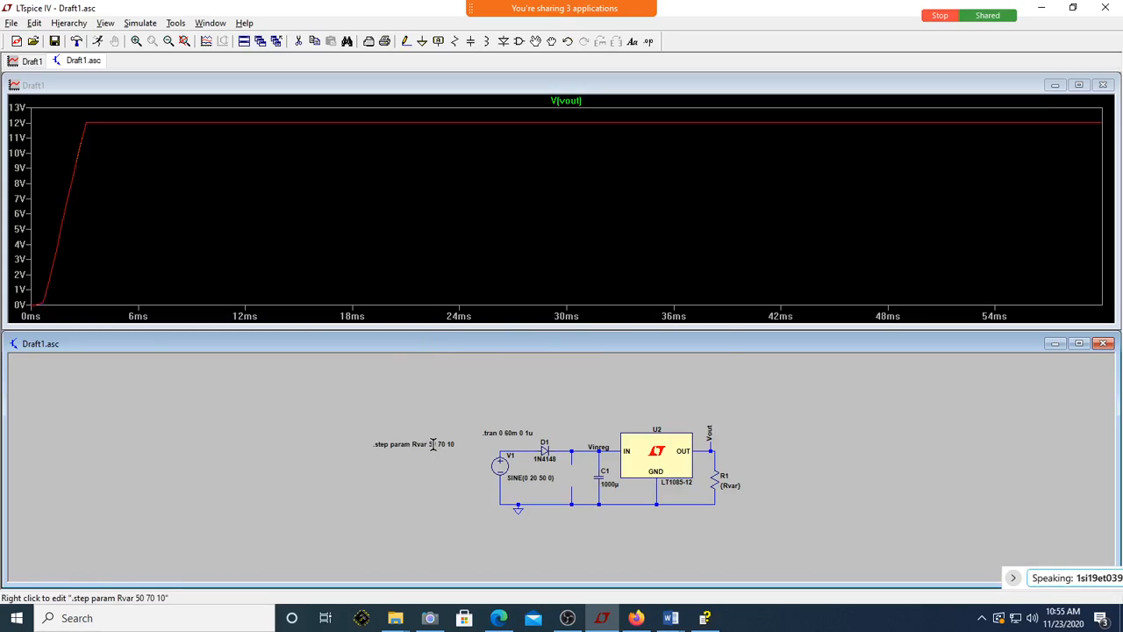
right_click(429, 445)
key("BackSpace")
type("30 ")
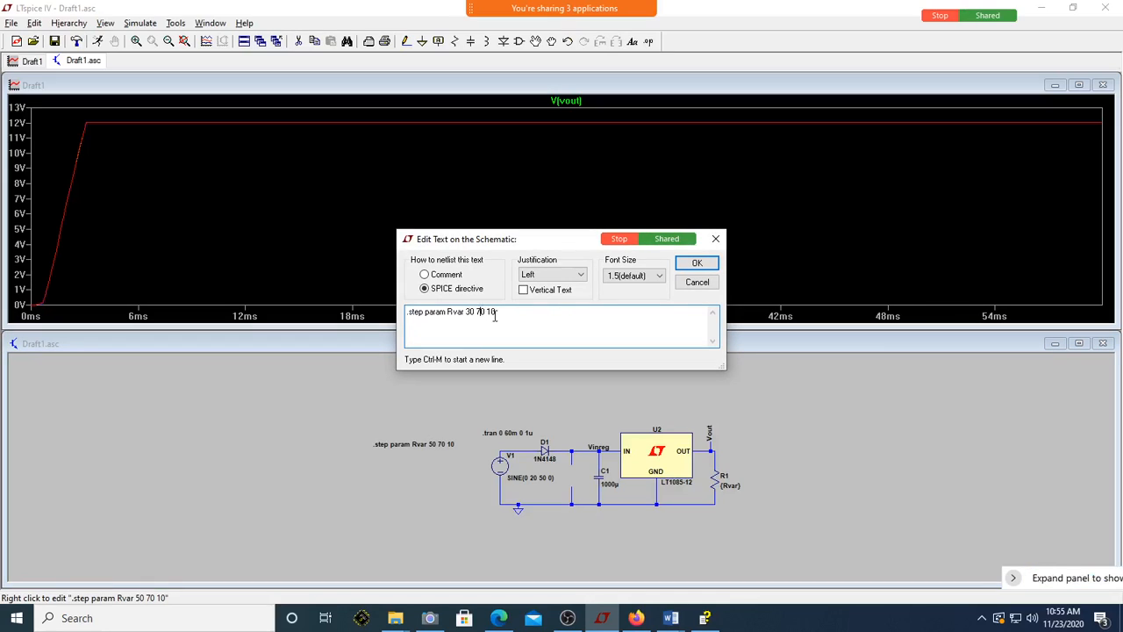
type("5")
left_click(714, 262)
left_click(98, 41)
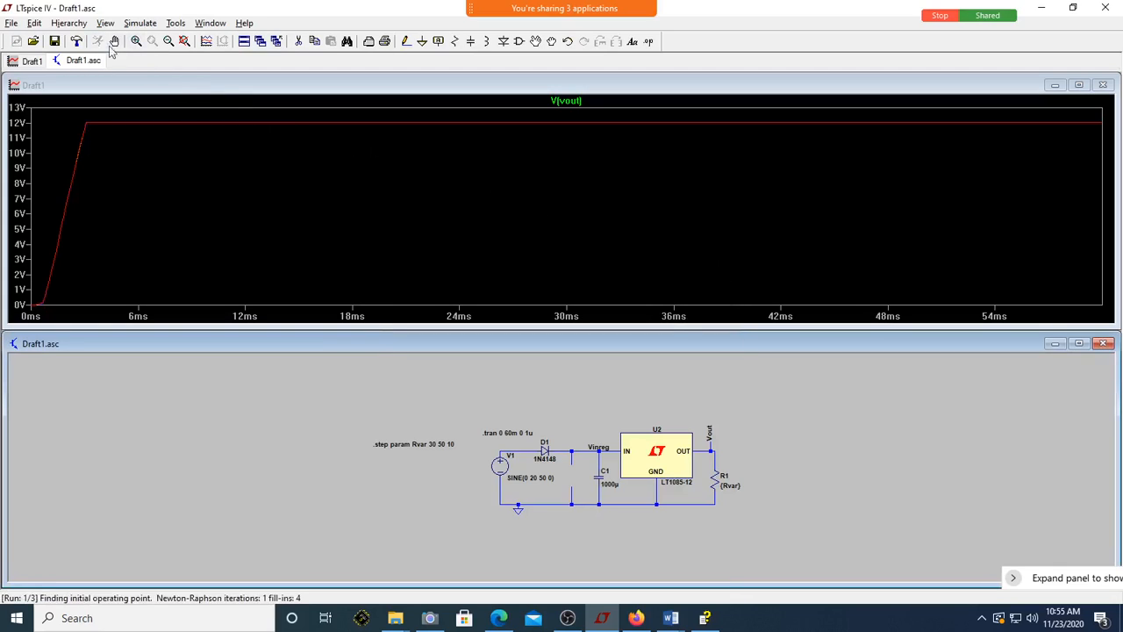
- Examine the stepped V(vout) curves in the enlarged plot and tile the plot with the schematic again
double_click(381, 87)
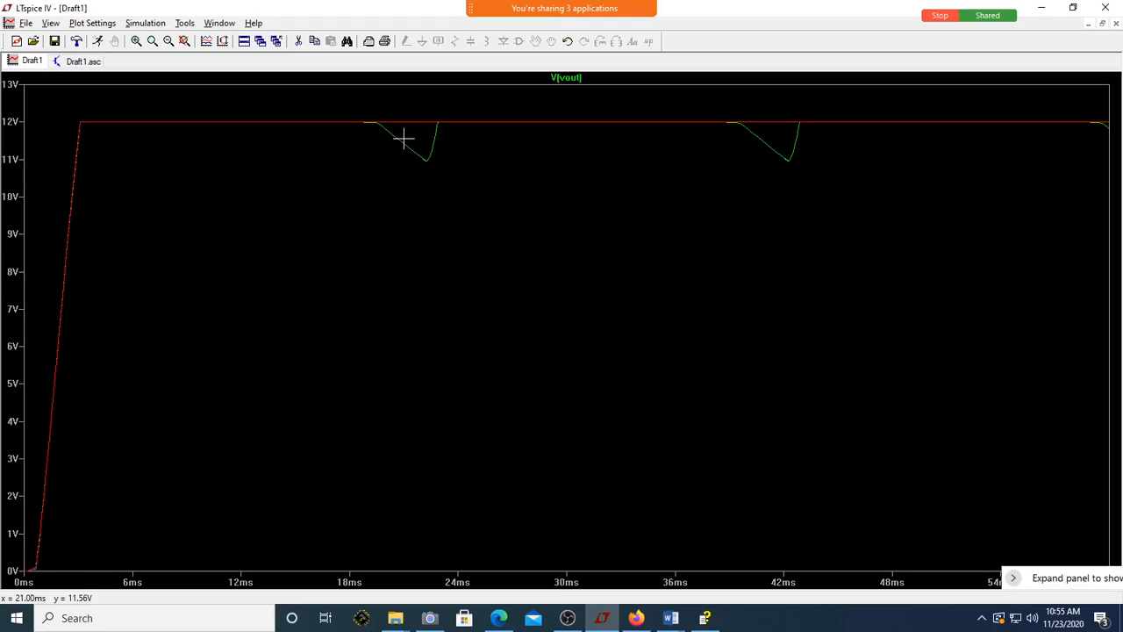
left_click(77, 44)
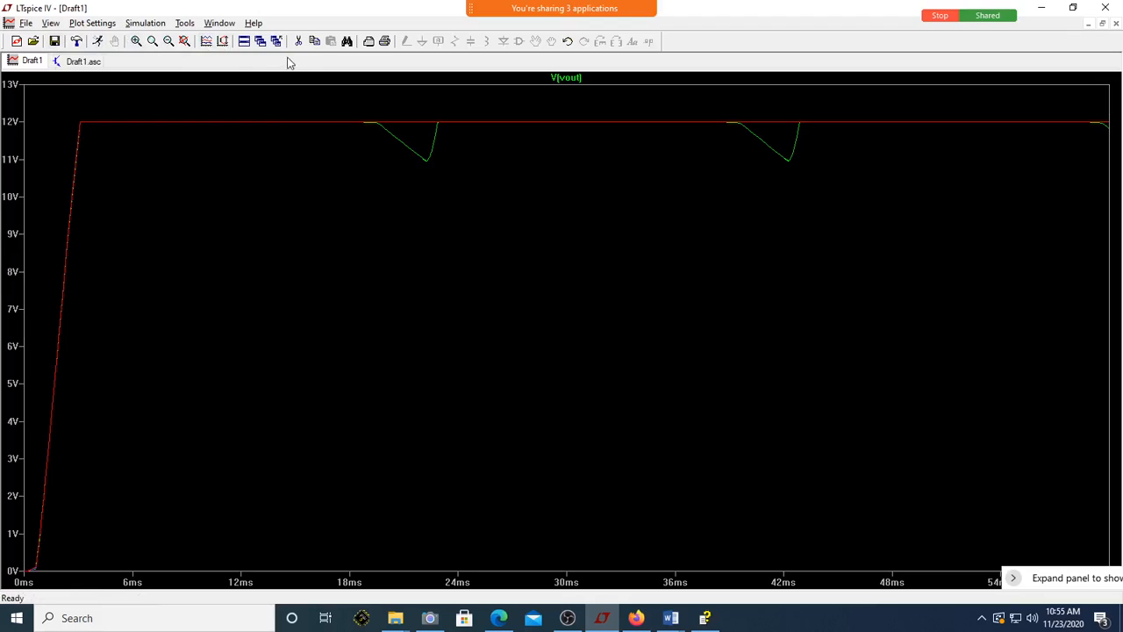
left_click(245, 43)
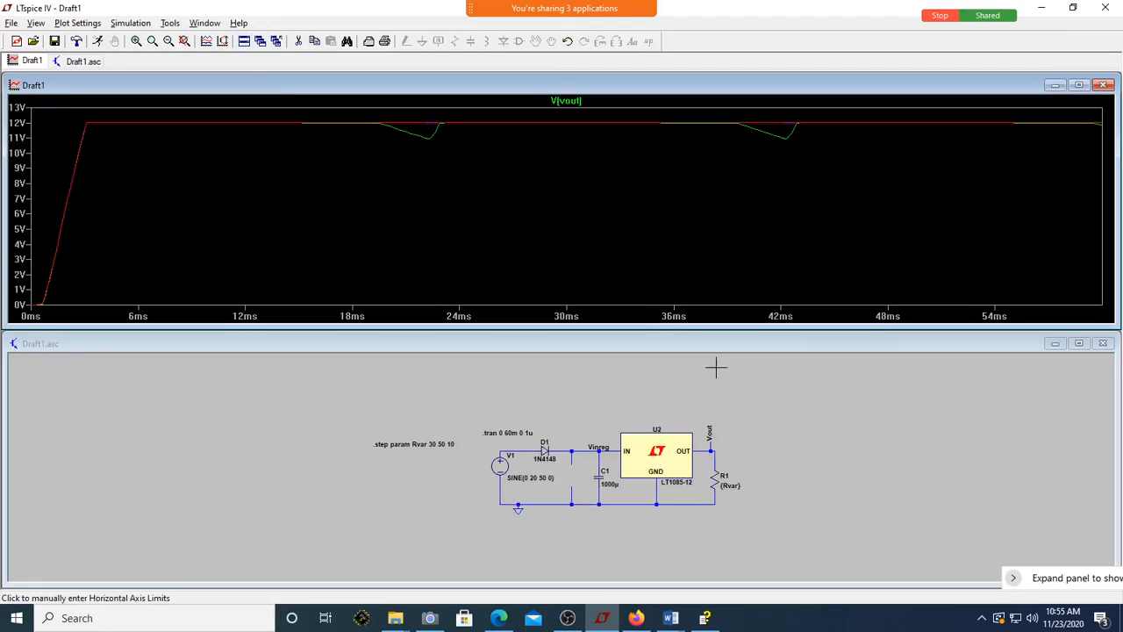
- Set load resistor R1 to a fixed value of 30, rerun the simulation and enlarge the plot
right_click(731, 485)
type("30")
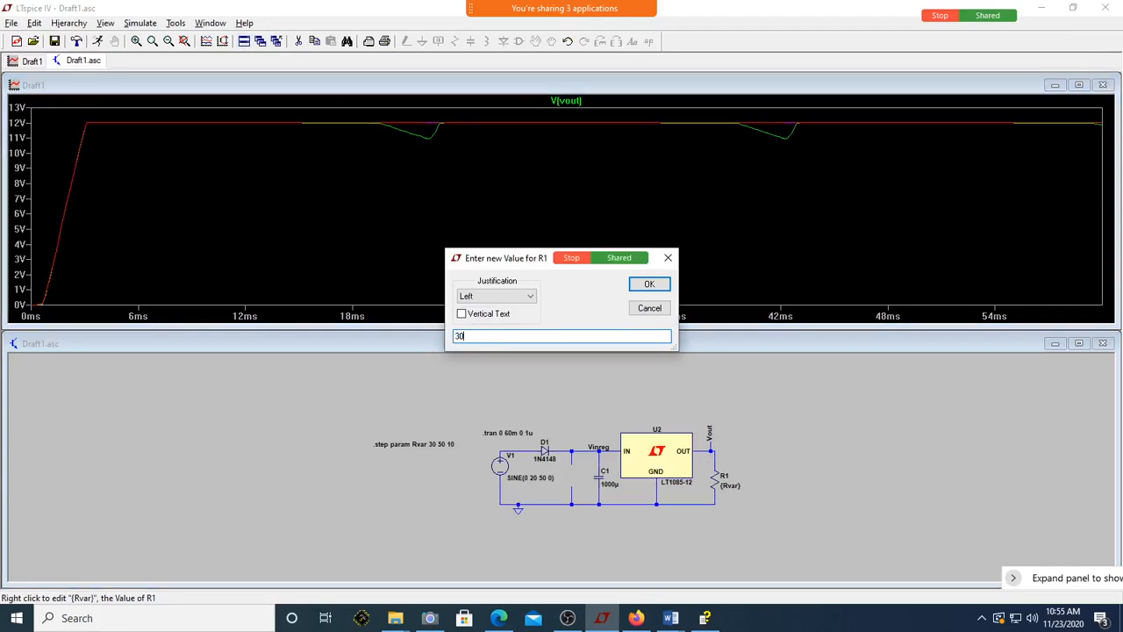
key("Return")
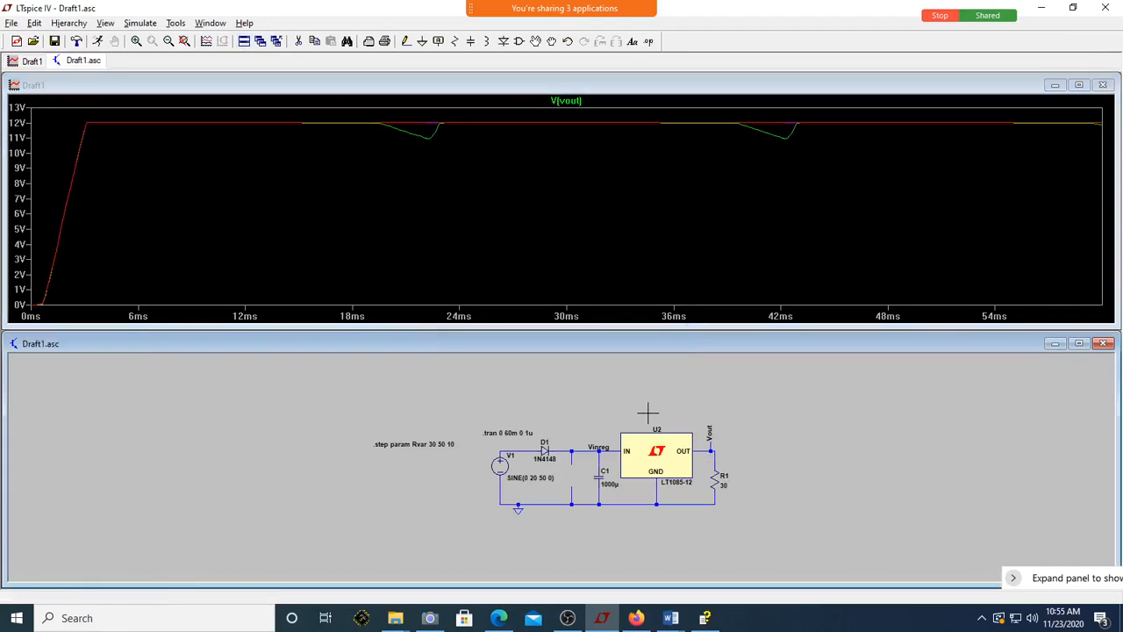
left_click(98, 41)
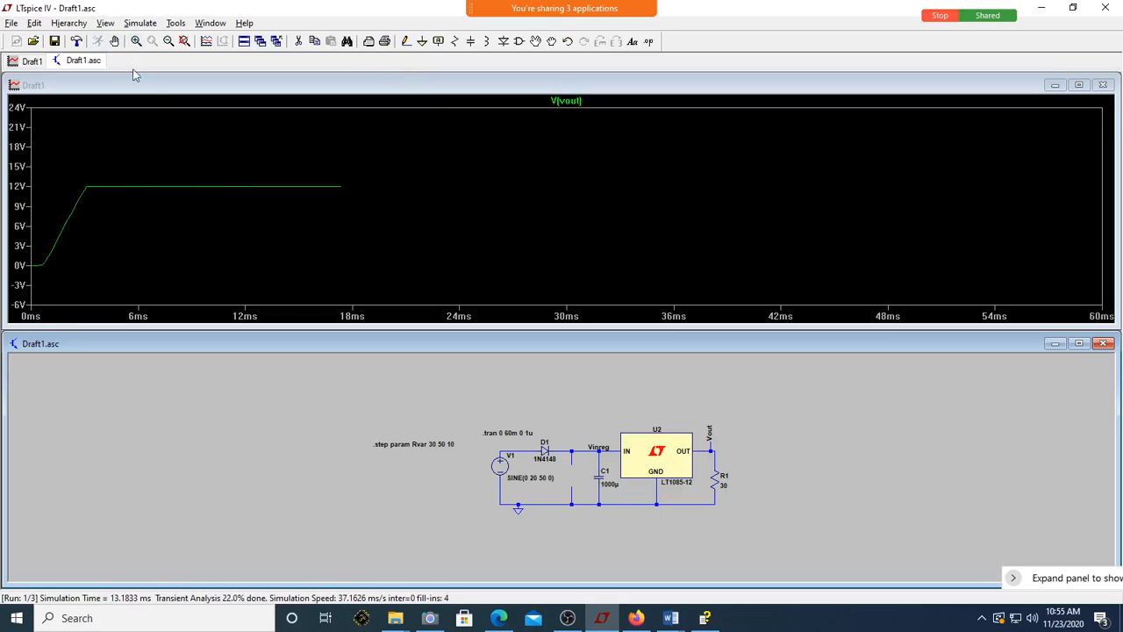
double_click(526, 88)
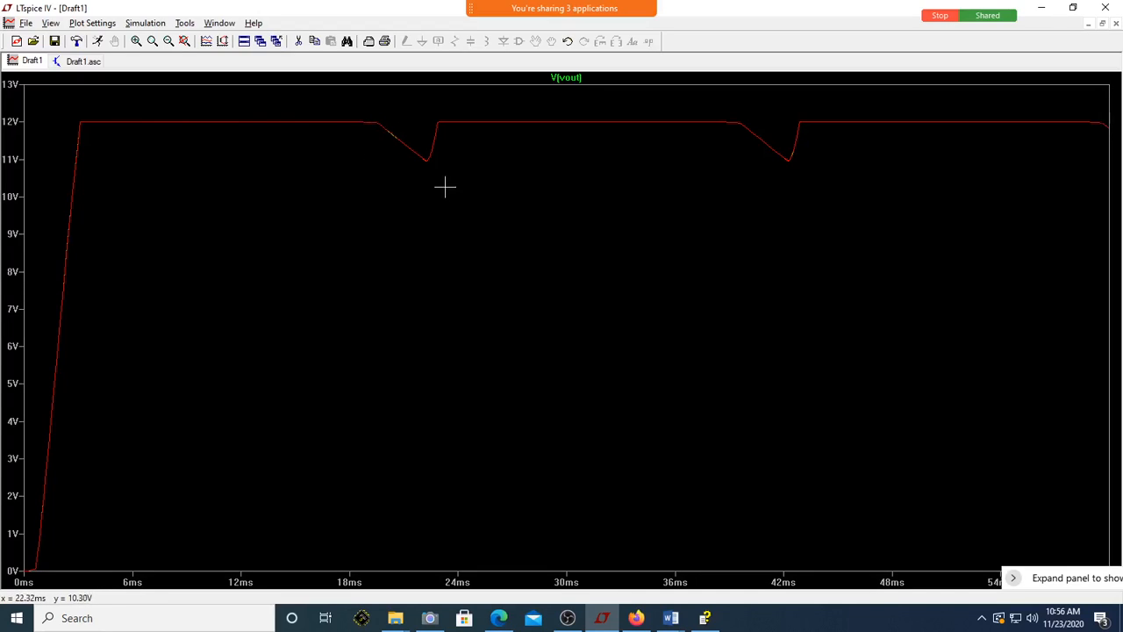
- Inspect V(vout) for the fixed load in tiled and enlarged views, ending with plot and schematic tiled
left_click(259, 44)
left_click(246, 44)
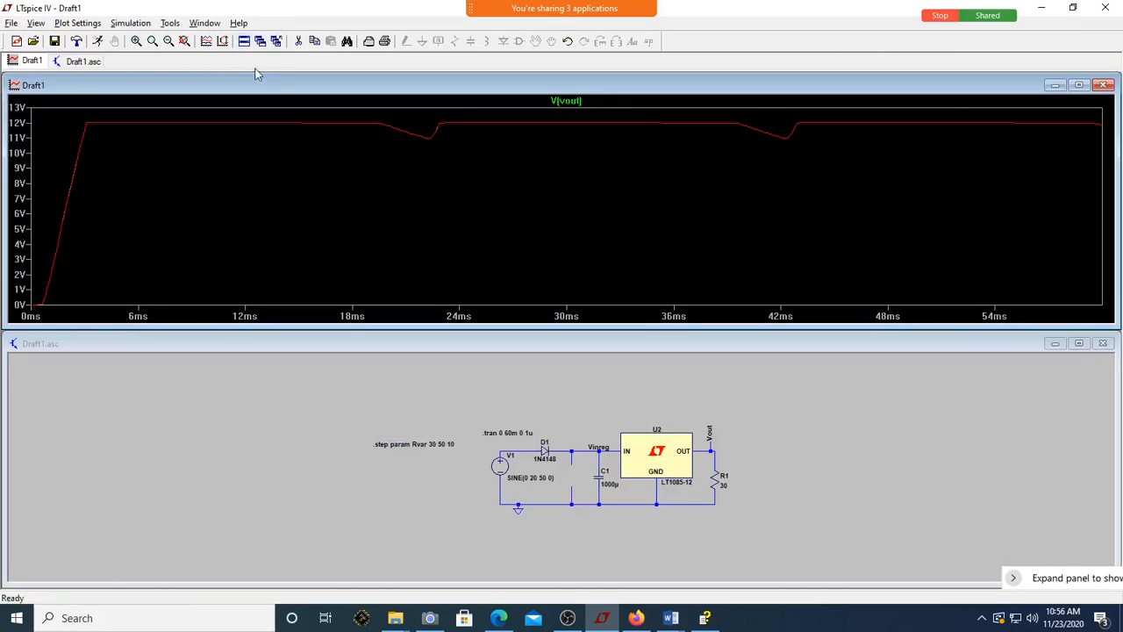
double_click(264, 85)
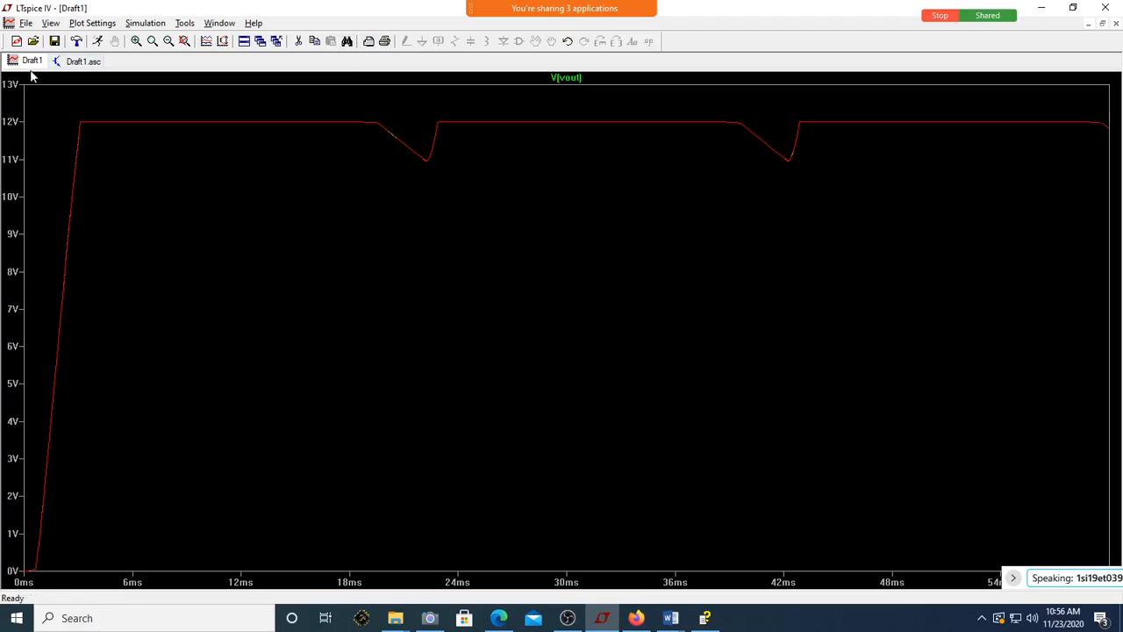
left_click(244, 43)
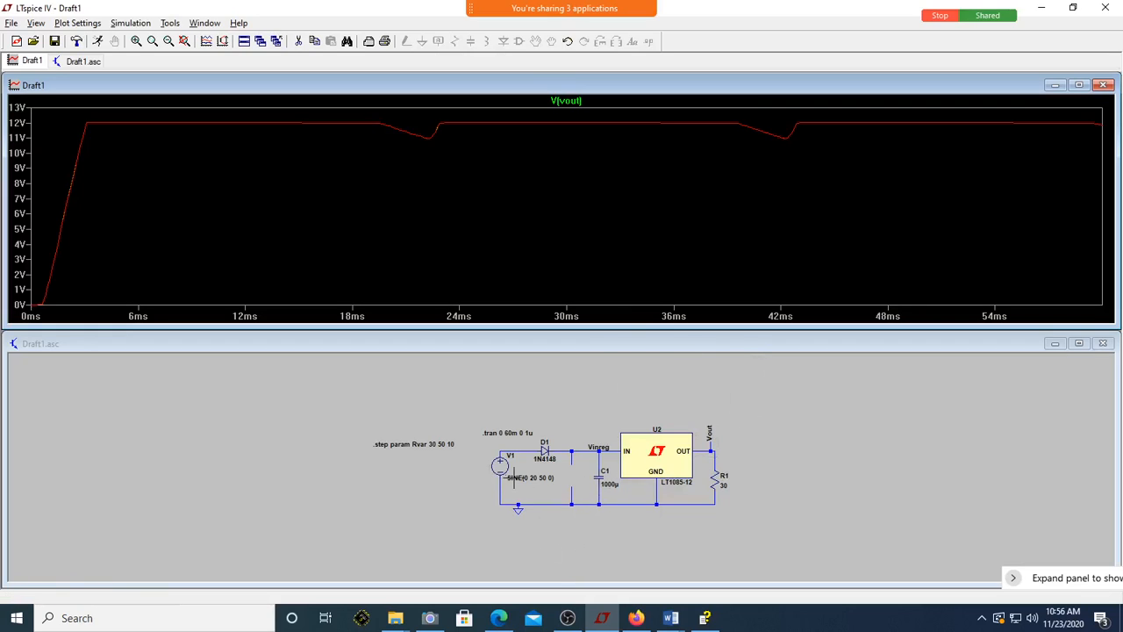
- Enlarge the schematic and place copies of source V1 and diode D1 below the existing circuit
mouse_move(424, 604)
left_click(830, 449)
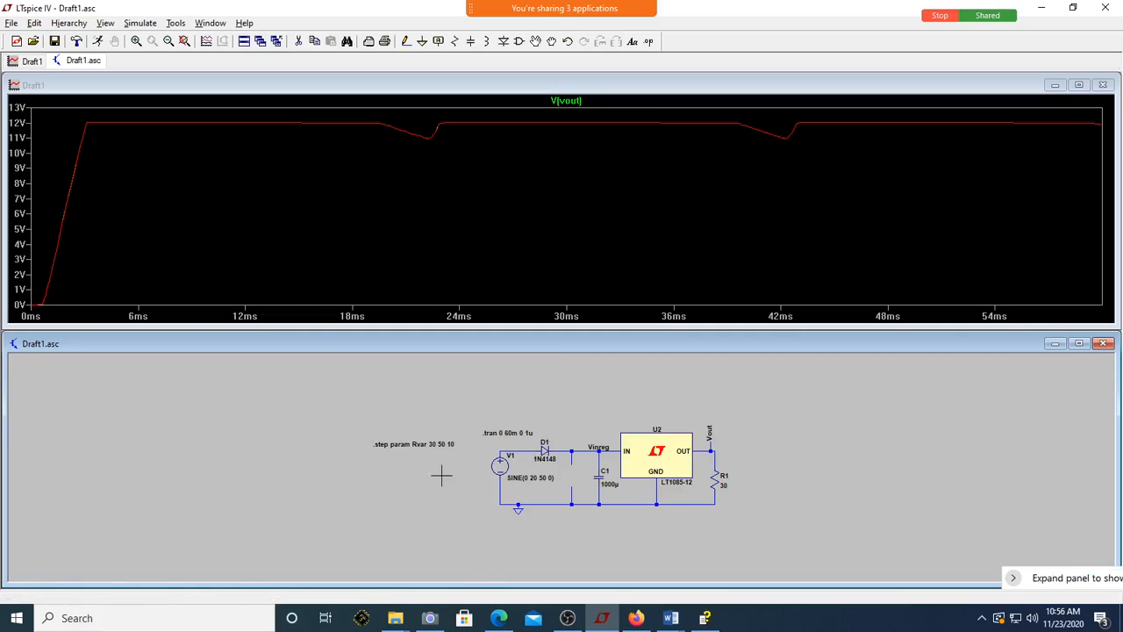
double_click(463, 347)
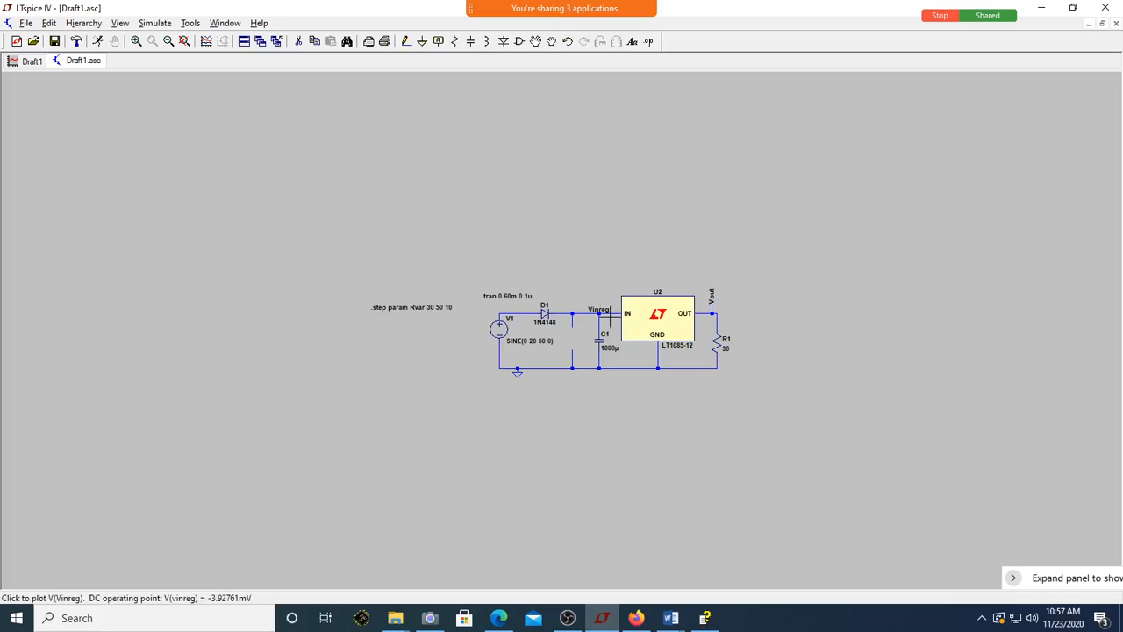
left_click(498, 331)
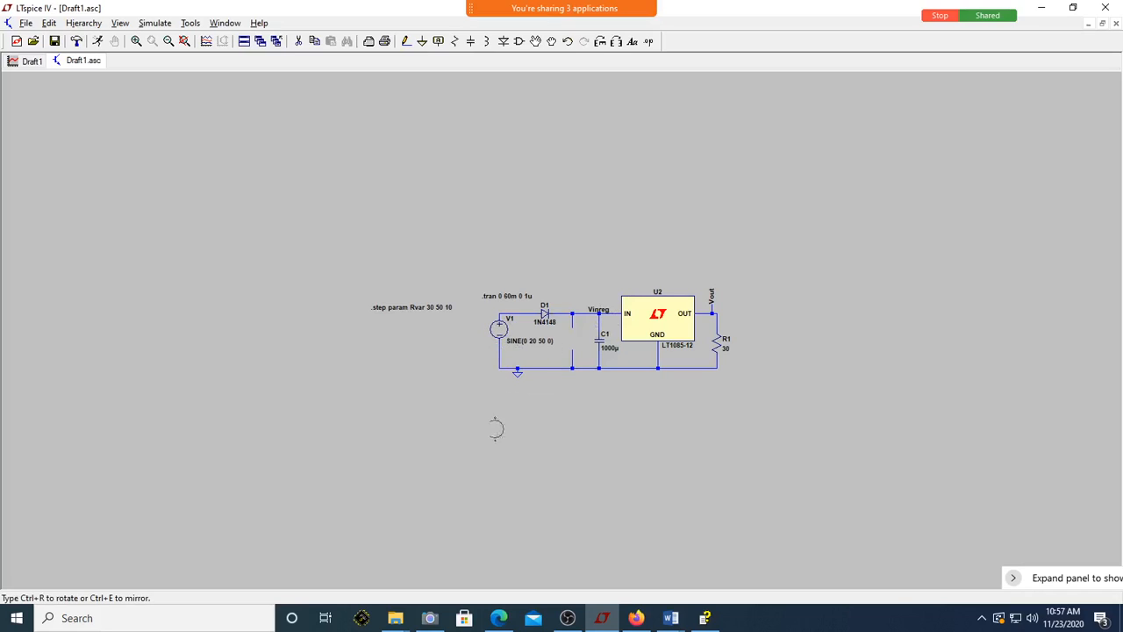
left_click(498, 426)
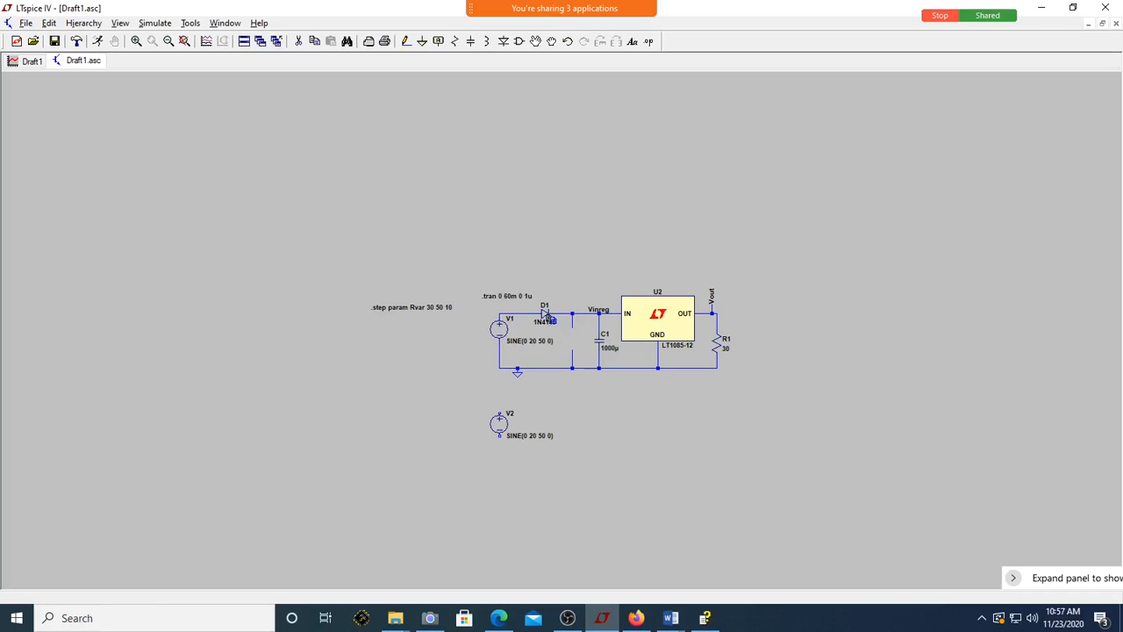
left_click(517, 371)
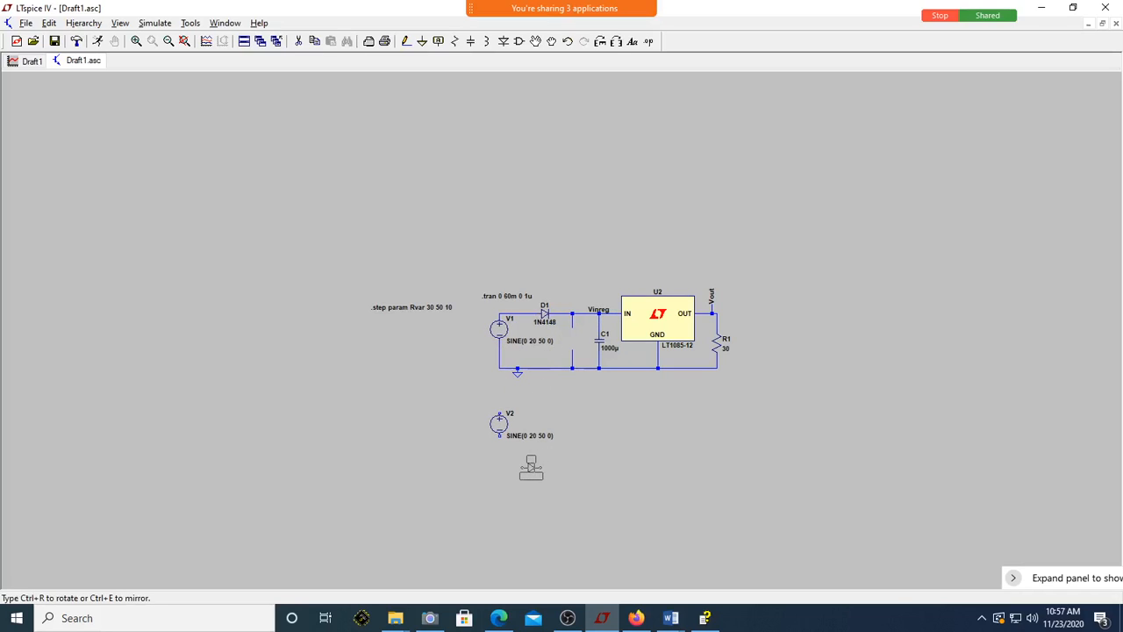
left_click(531, 468)
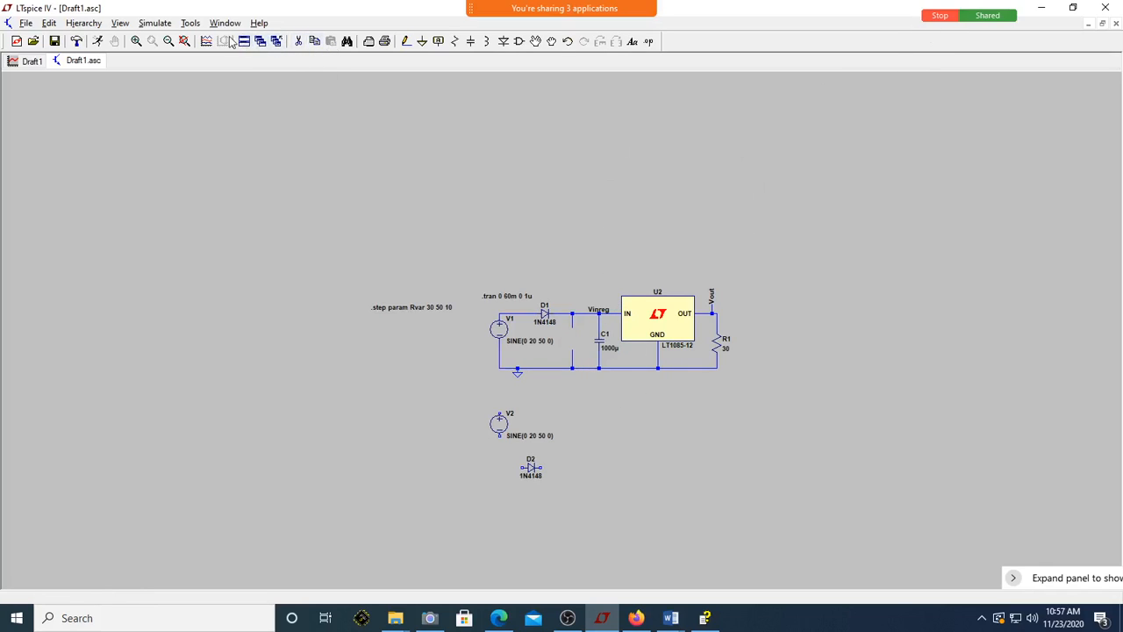
- Wire V2 between the ground line and D2's anode, and connect D2's cathode up to the Vinreg line
left_click(188, 44)
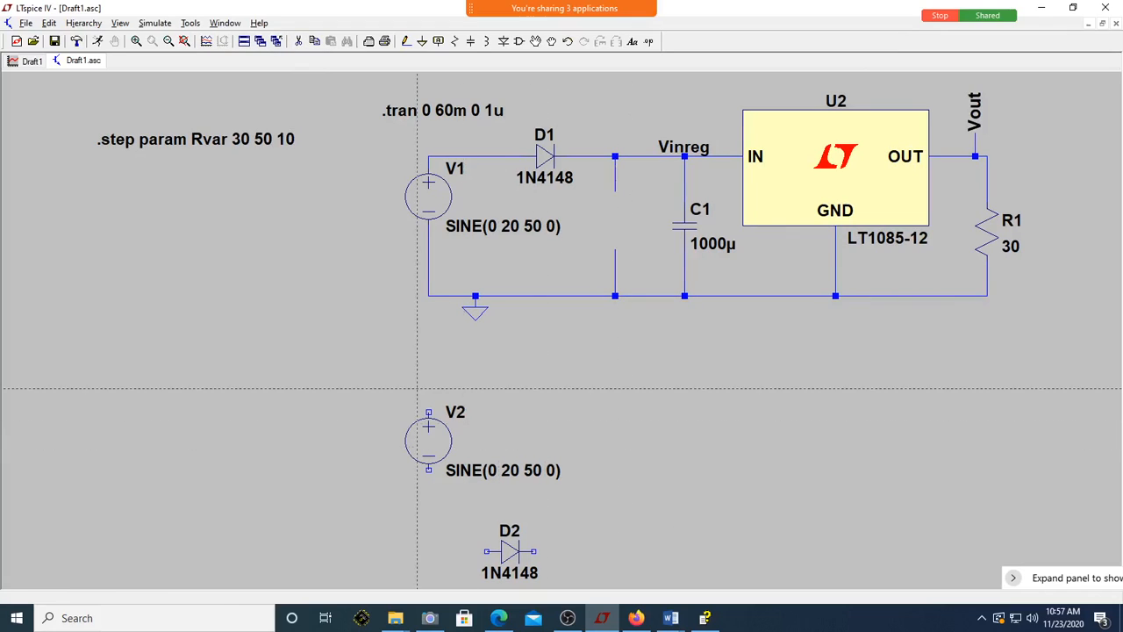
left_click(429, 411)
left_click(428, 296)
left_click(429, 470)
left_click(428, 551)
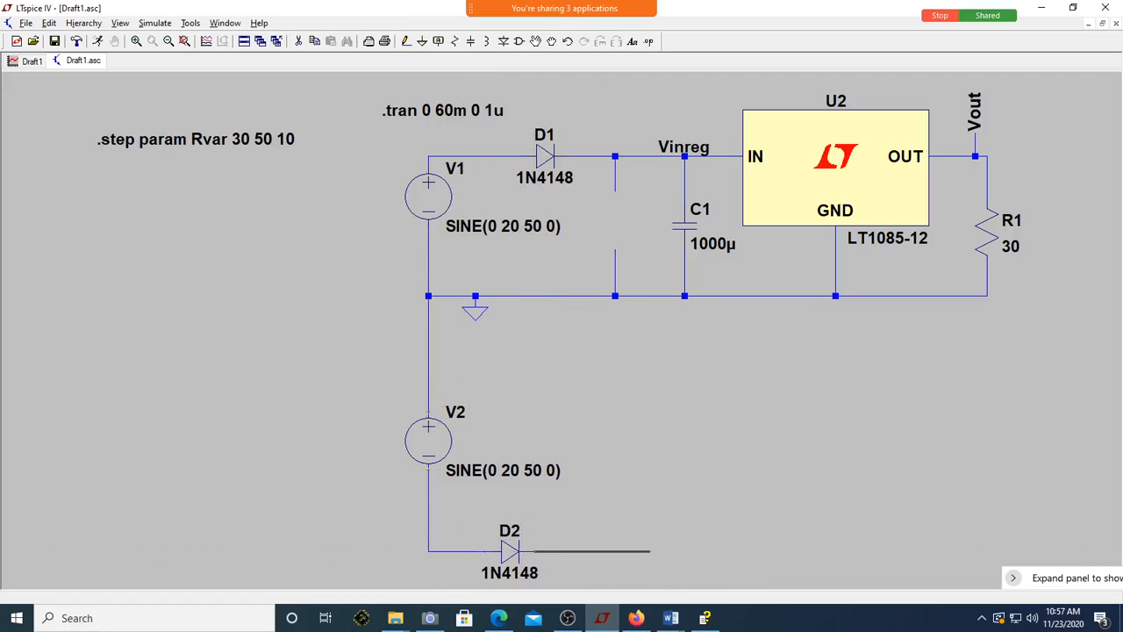
left_click(662, 551)
left_click(661, 156)
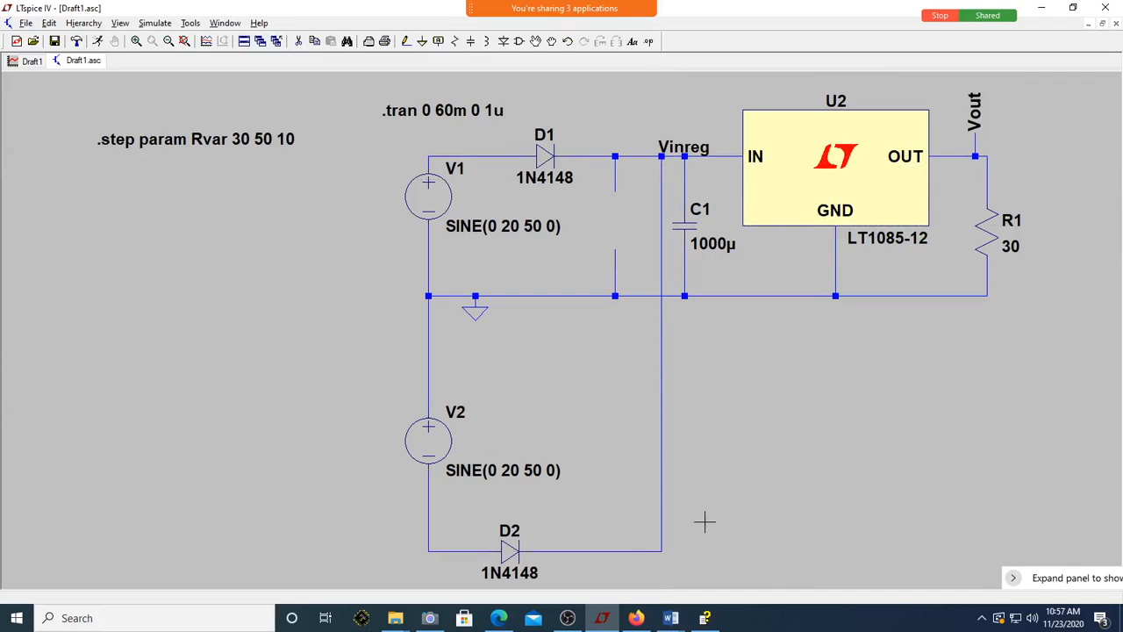
- Delete the two leftover wire stubs between diode D1 and capacitor C1
key("Delete")
left_click(615, 268)
left_click(615, 175)
key("Escape")
scroll(847, 470, "down", 3)
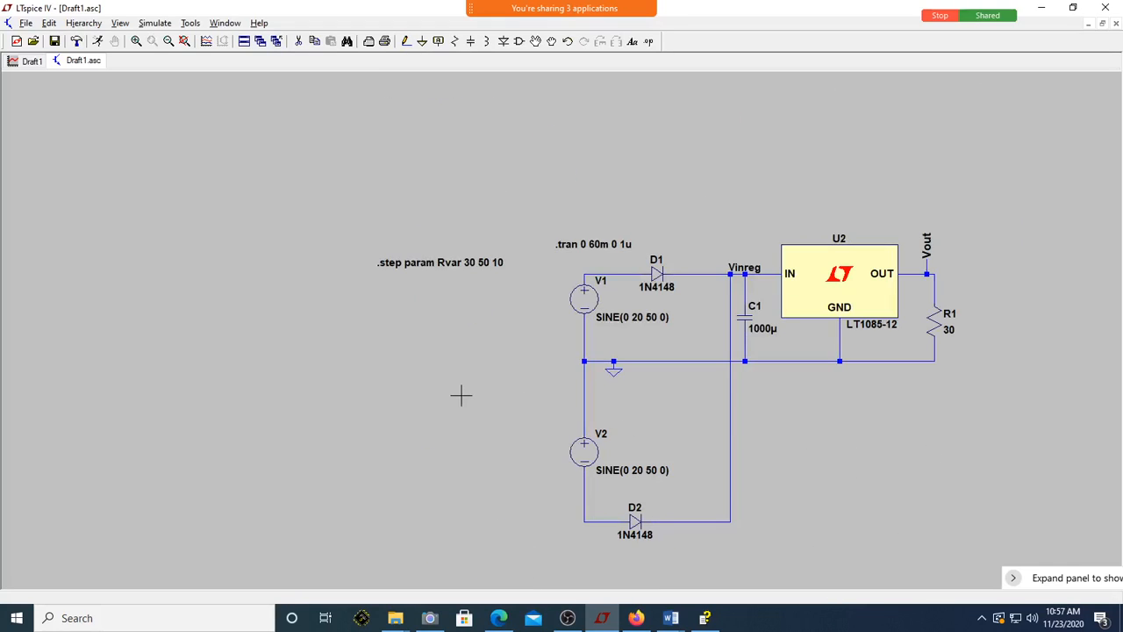
- Run the simulation, and add a resistor wired between the Vinreg line and the ground line, beside capacitor C1
left_click(97, 41)
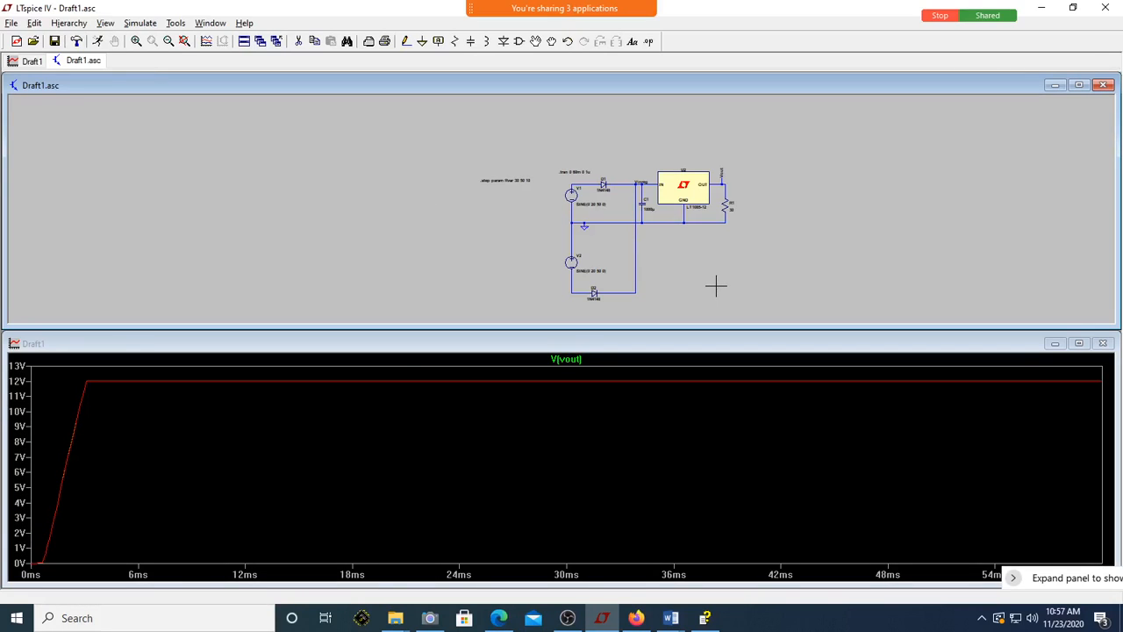
key("r")
scroll(617, 213, "down", 2)
scroll(623, 209, "up", 3)
left_click(630, 204)
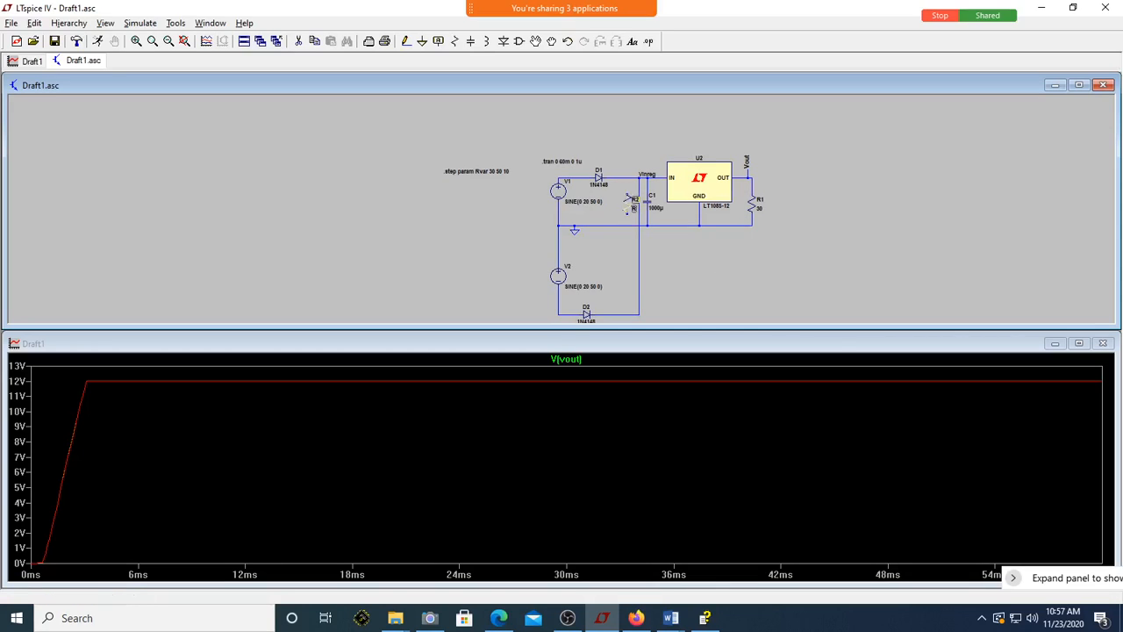
key("Escape")
scroll(592, 217, "up", 2)
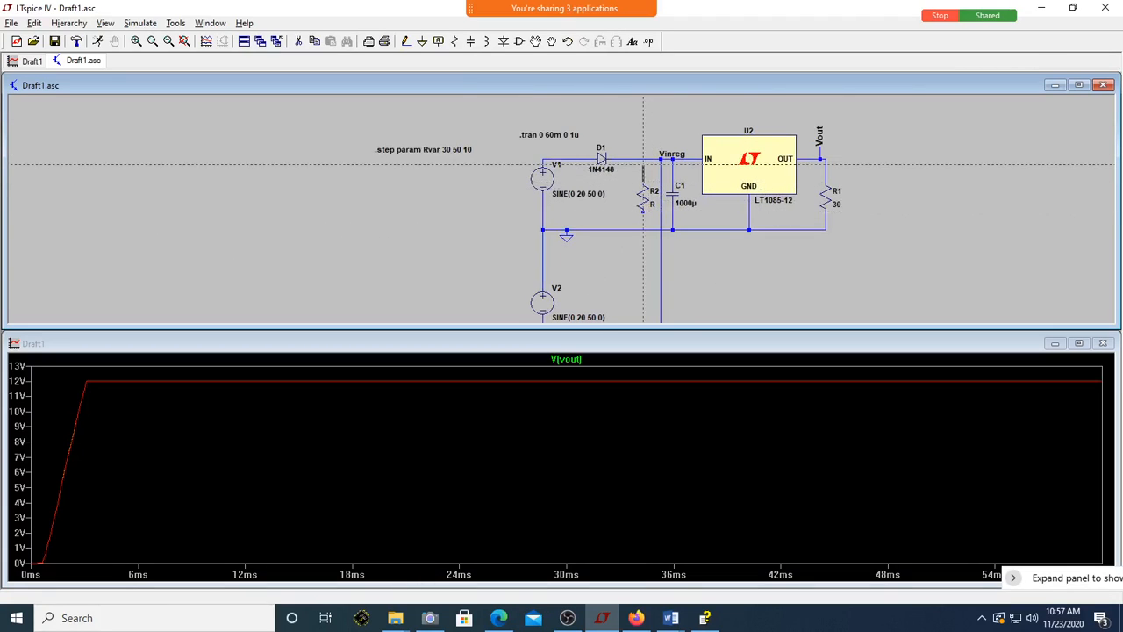
left_click(643, 211)
left_click(644, 230)
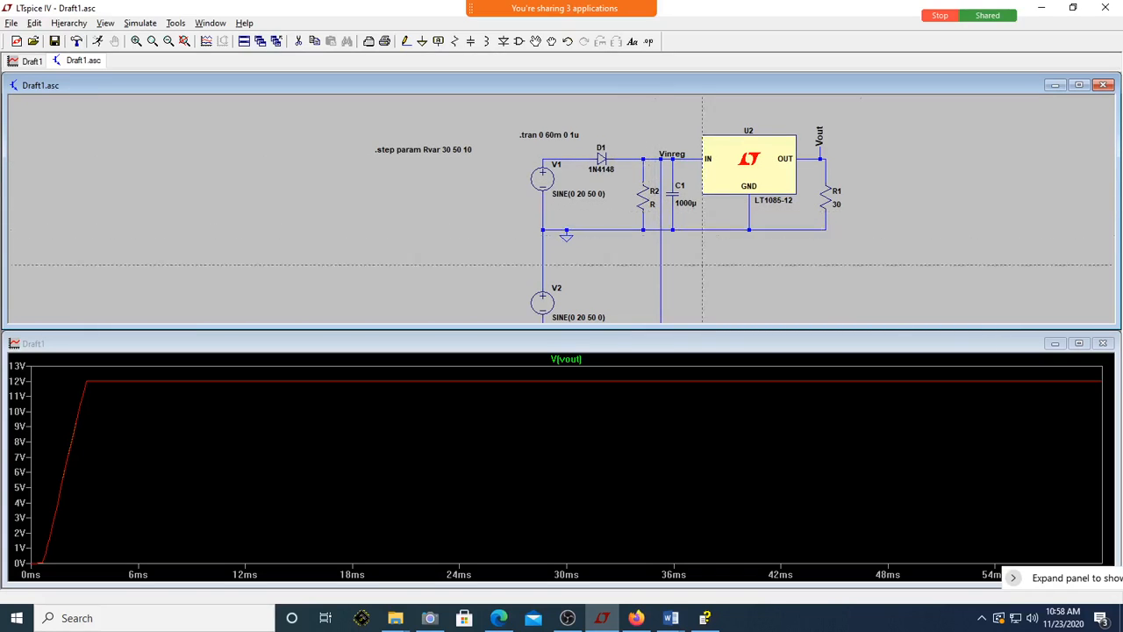
- Disconnect the regulator input and capacitor C1 from the Vinreg line, and try to save the schematic
key("F5")
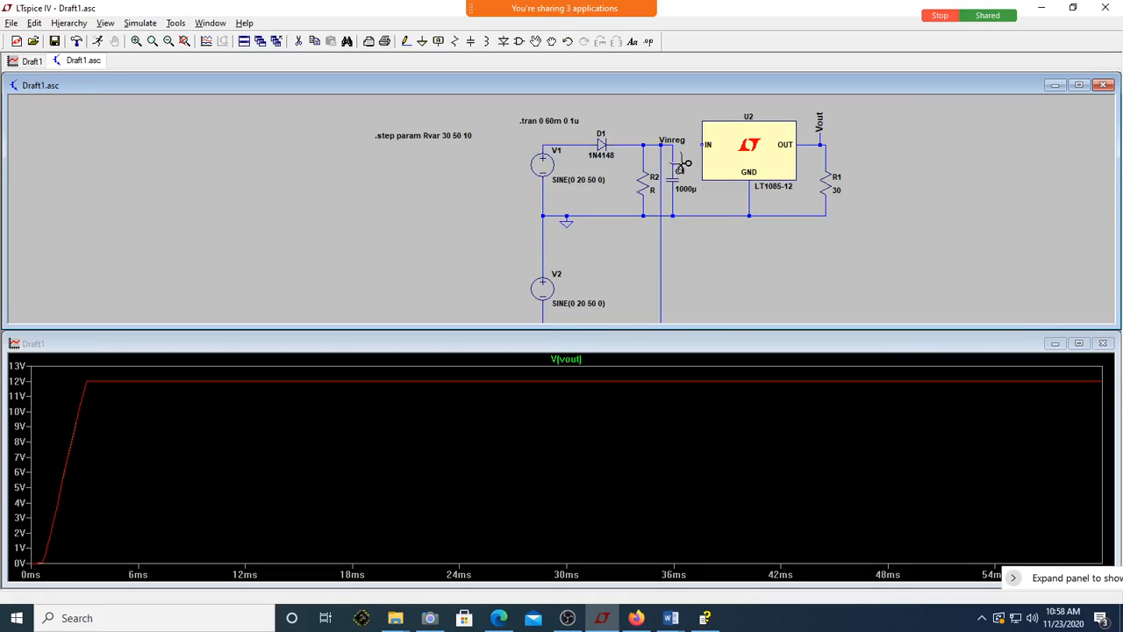
left_click(674, 162)
left_click(55, 41)
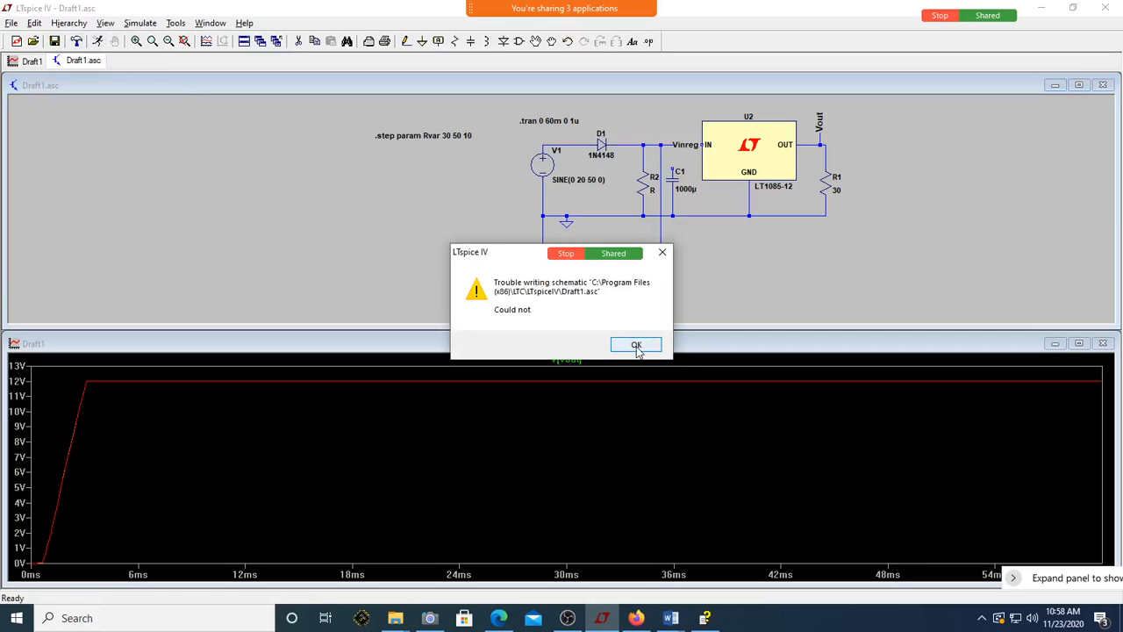
left_click(661, 252)
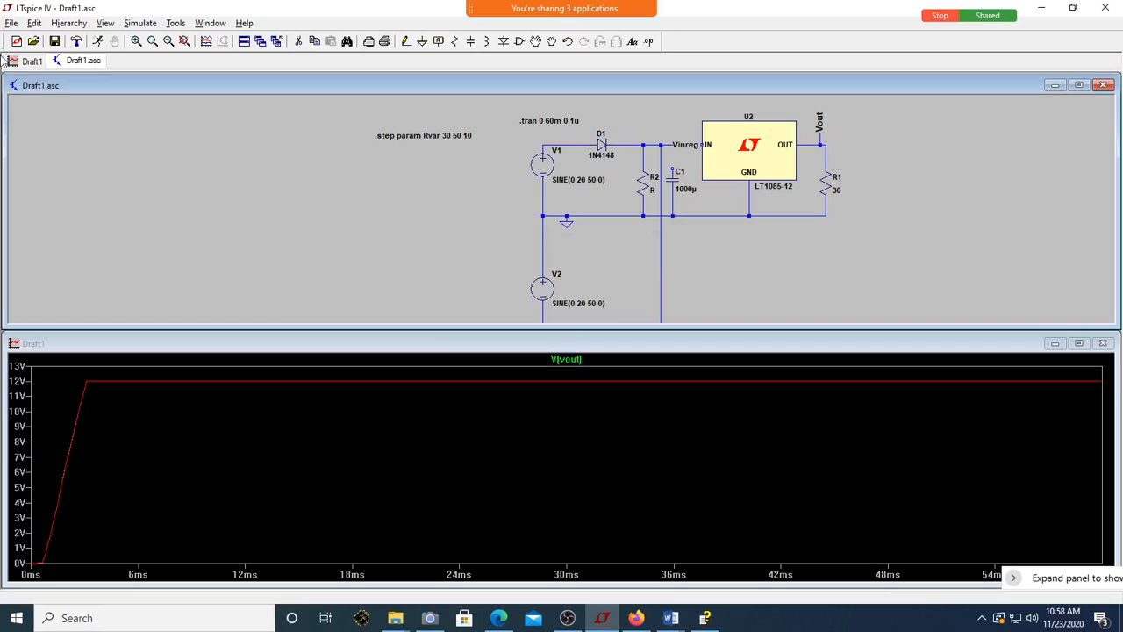
- Try to run the simulation, and set resistor R2's value to 1k
left_click(97, 41)
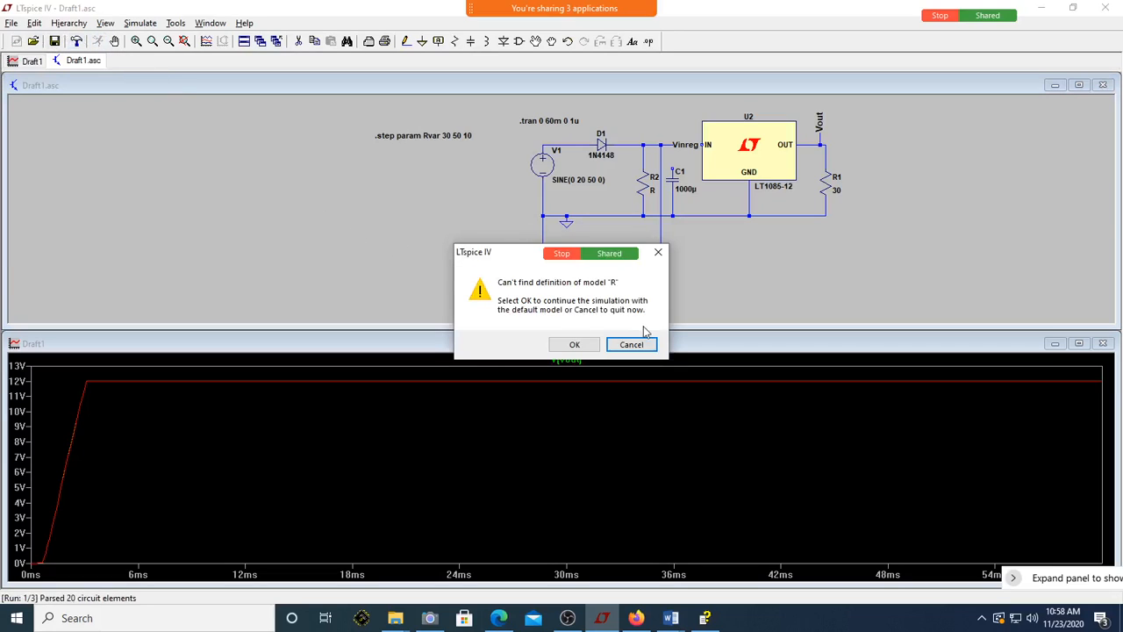
left_click(631, 344)
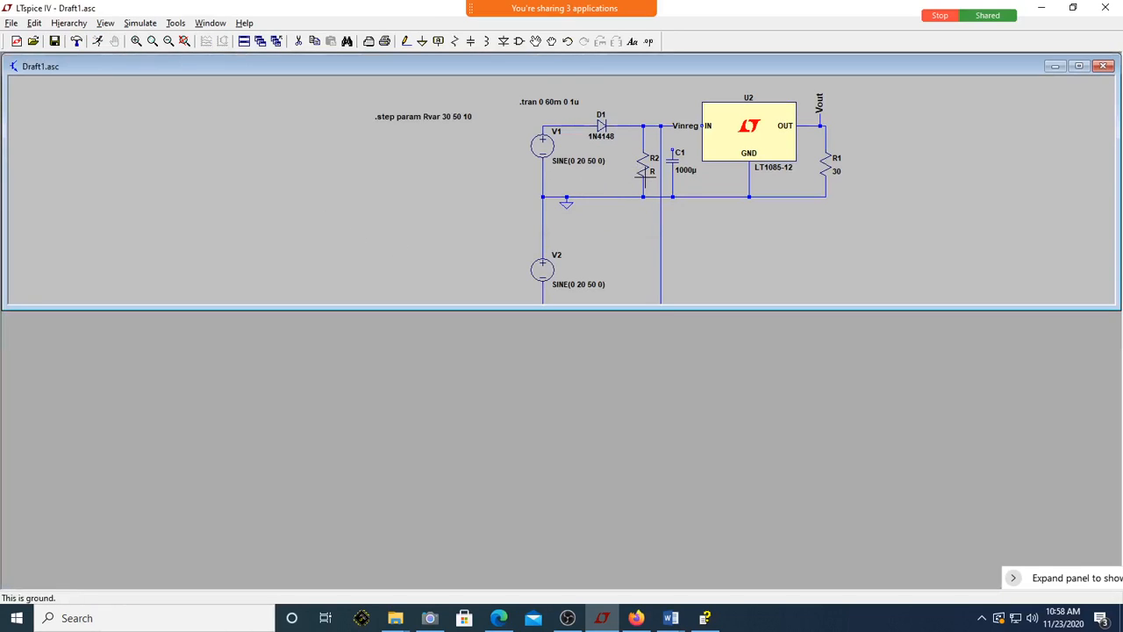
right_click(654, 173)
type("1k")
key("Return")
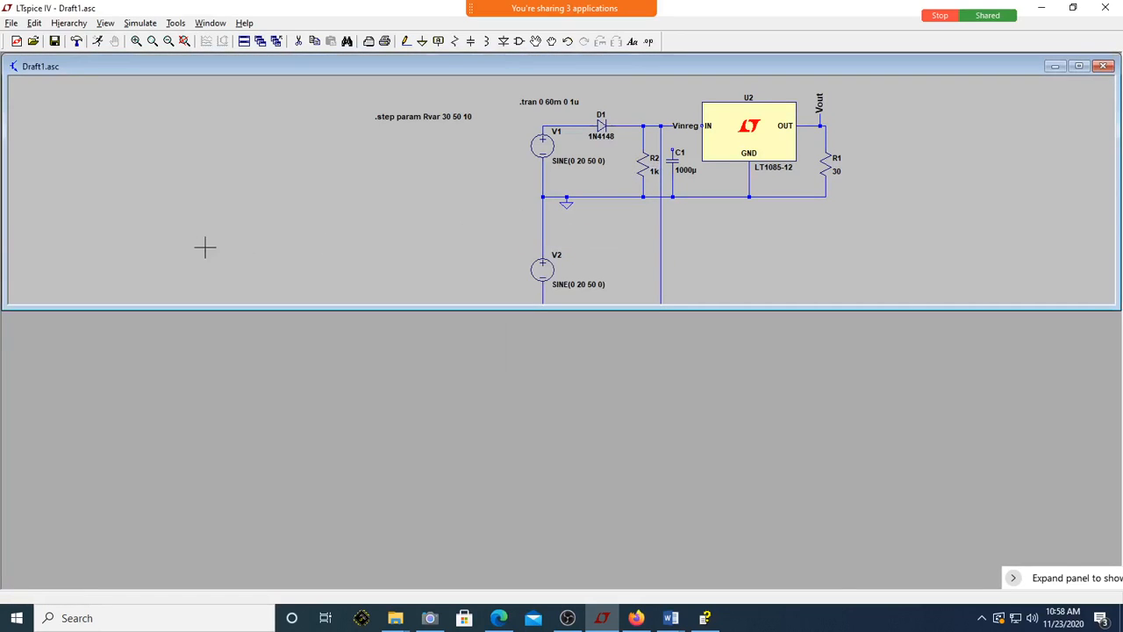
- Run the simulation and plot V(vinreg), examining the unfiltered rectified waveform enlarged before restoring the tiled view
left_click(97, 42)
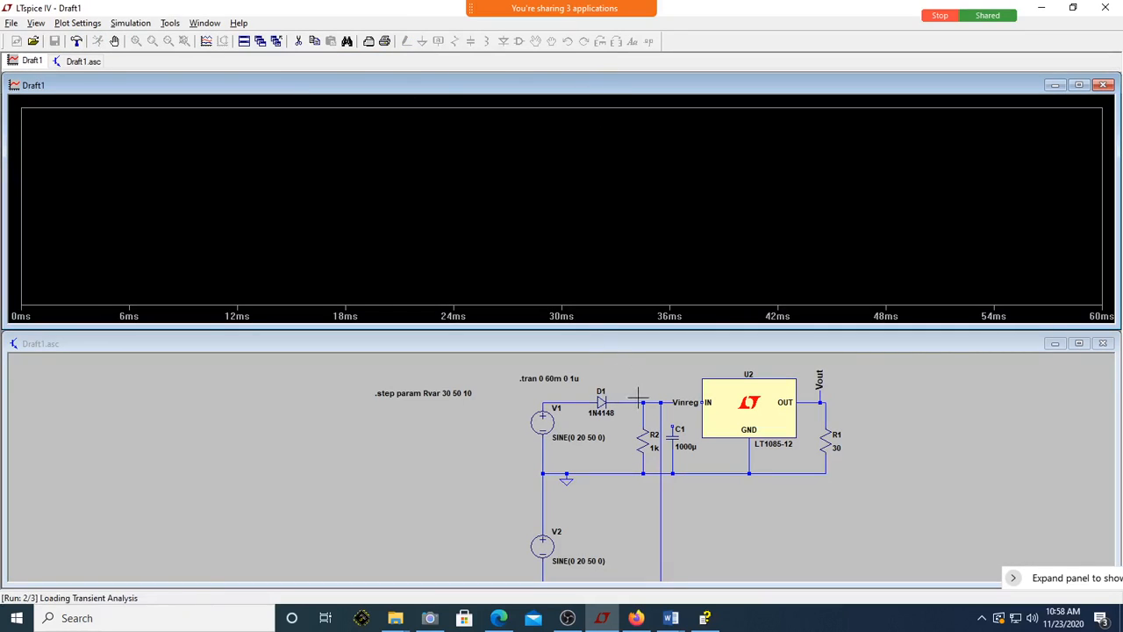
left_click(646, 402)
left_click(650, 401)
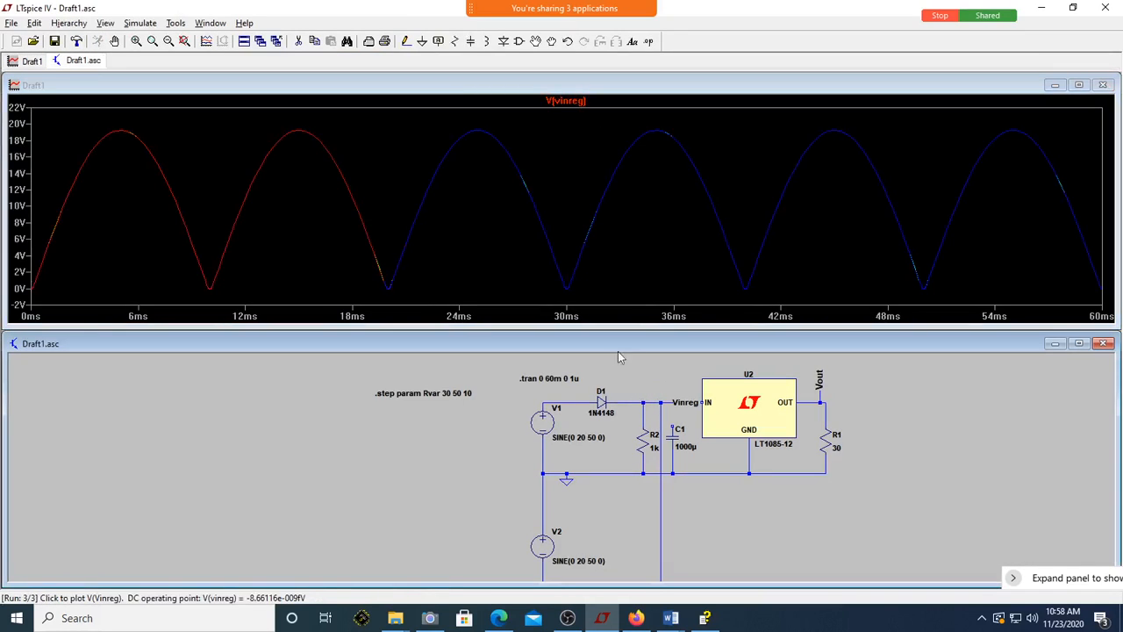
double_click(631, 89)
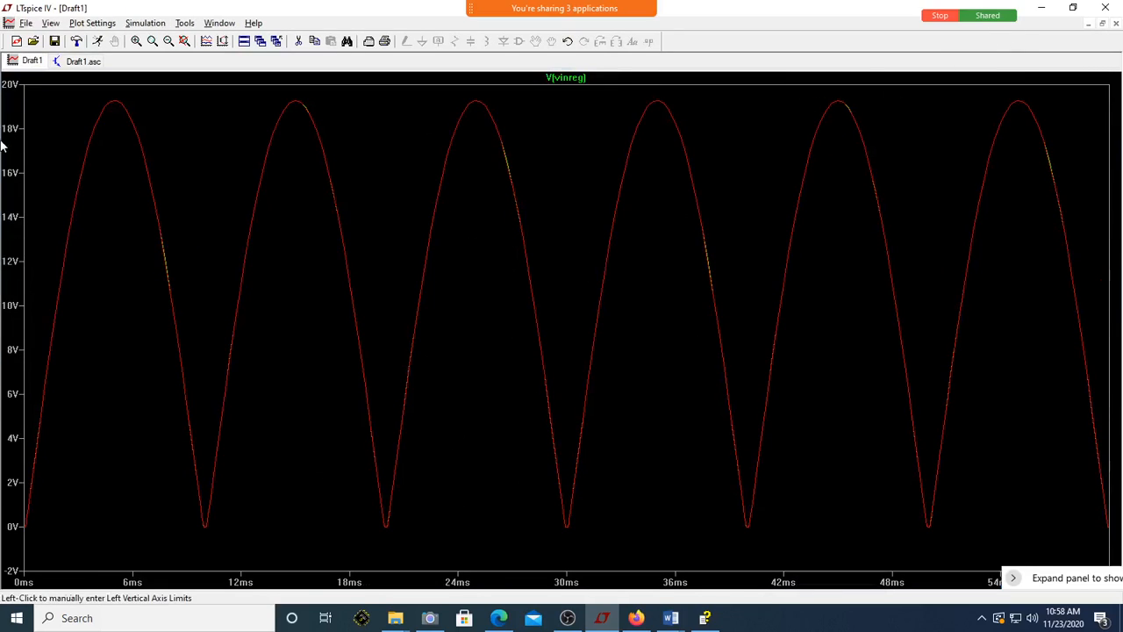
left_click(1102, 24)
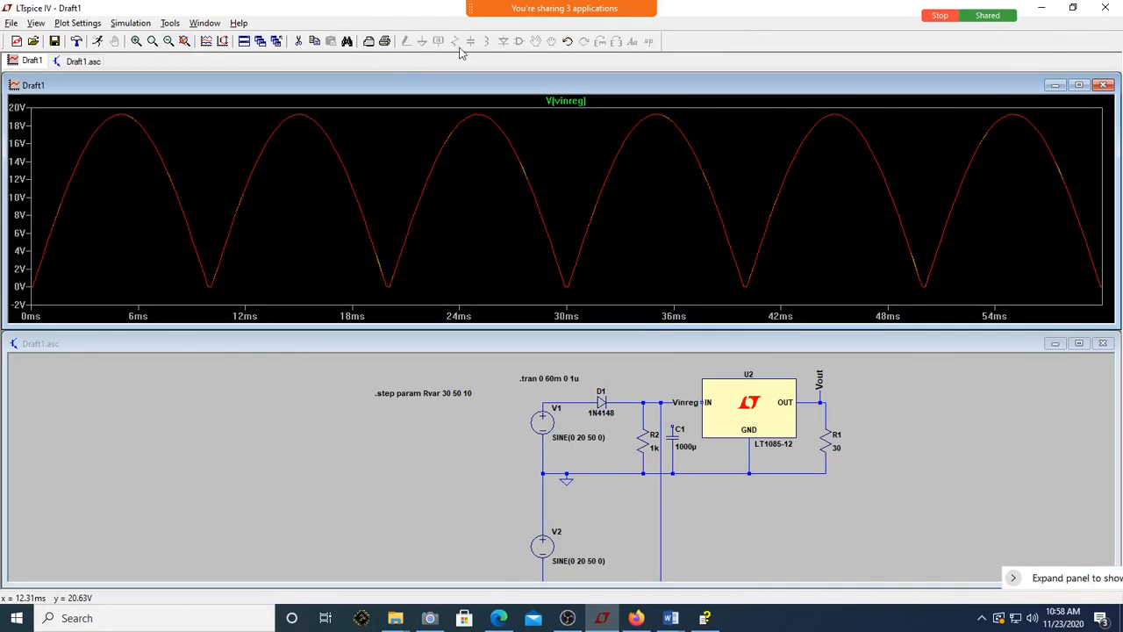
- Wire capacitor C1 back to the Vinreg line and rerun the simulation
left_click(439, 535)
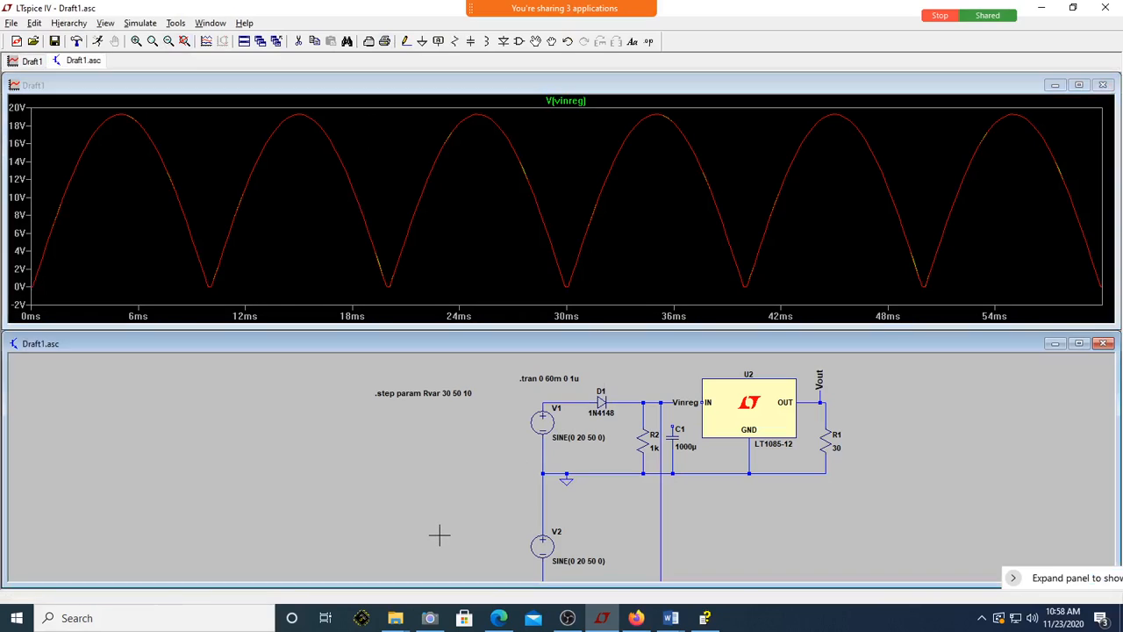
key("F3")
left_click(663, 402)
key("Escape")
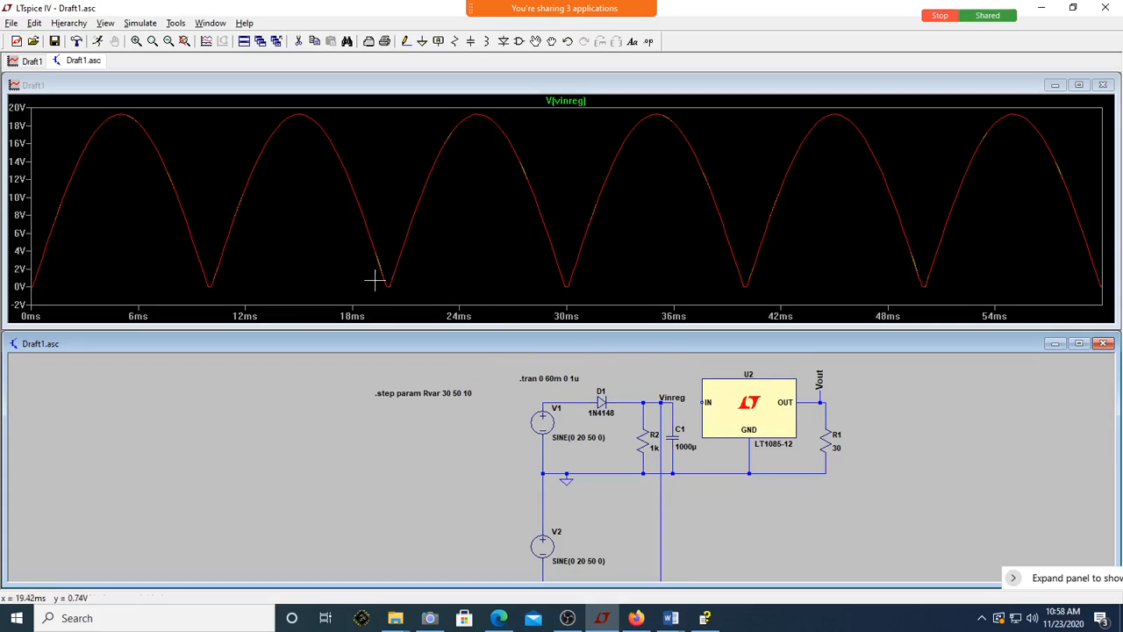
left_click(98, 46)
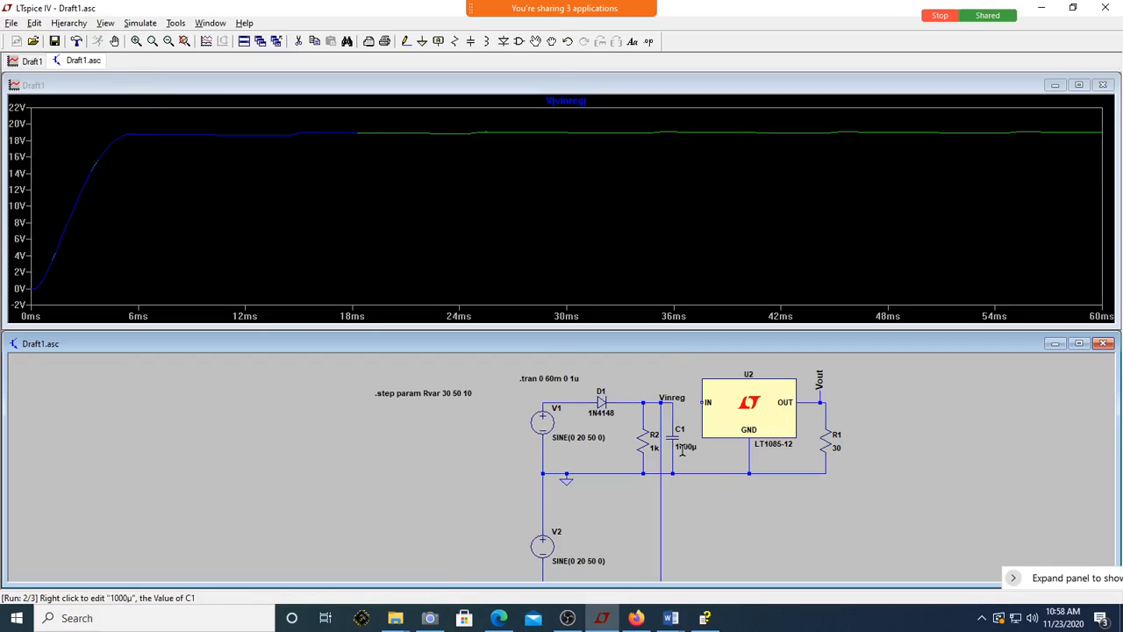
- Set capacitor C1's value to 100u and rerun the simulation
right_click(685, 446)
type("100")
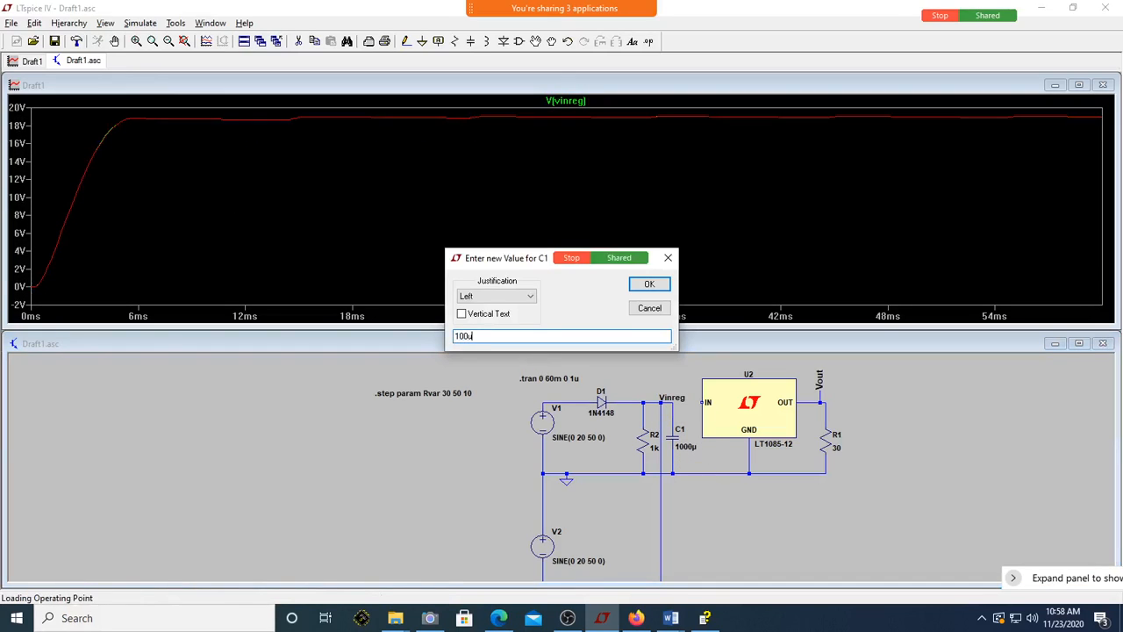
type("u")
key("Return")
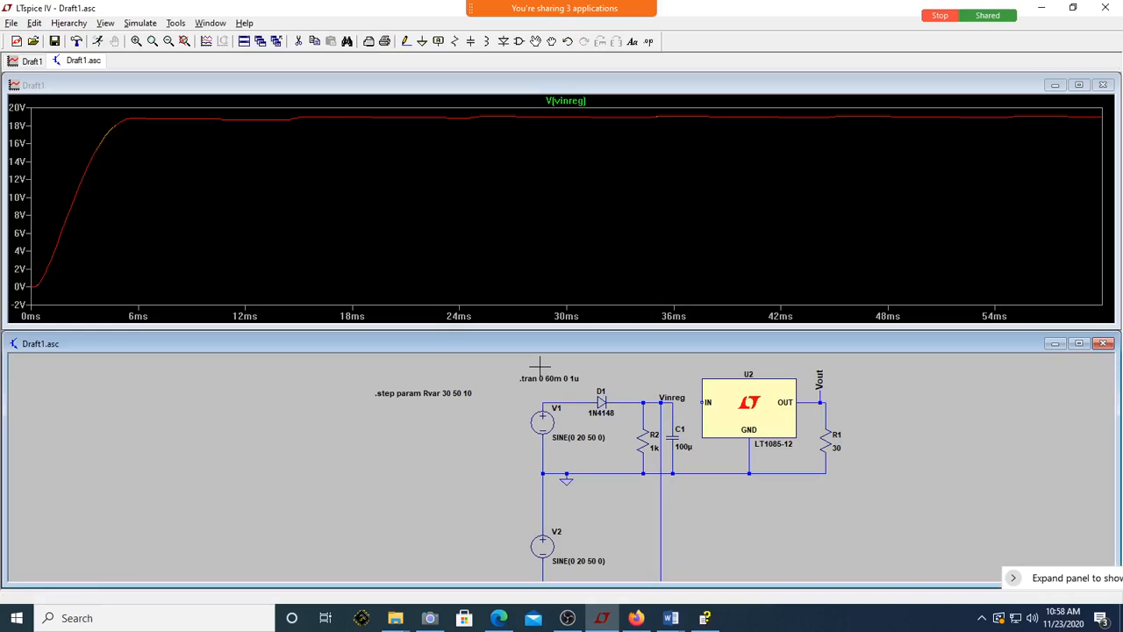
left_click(98, 41)
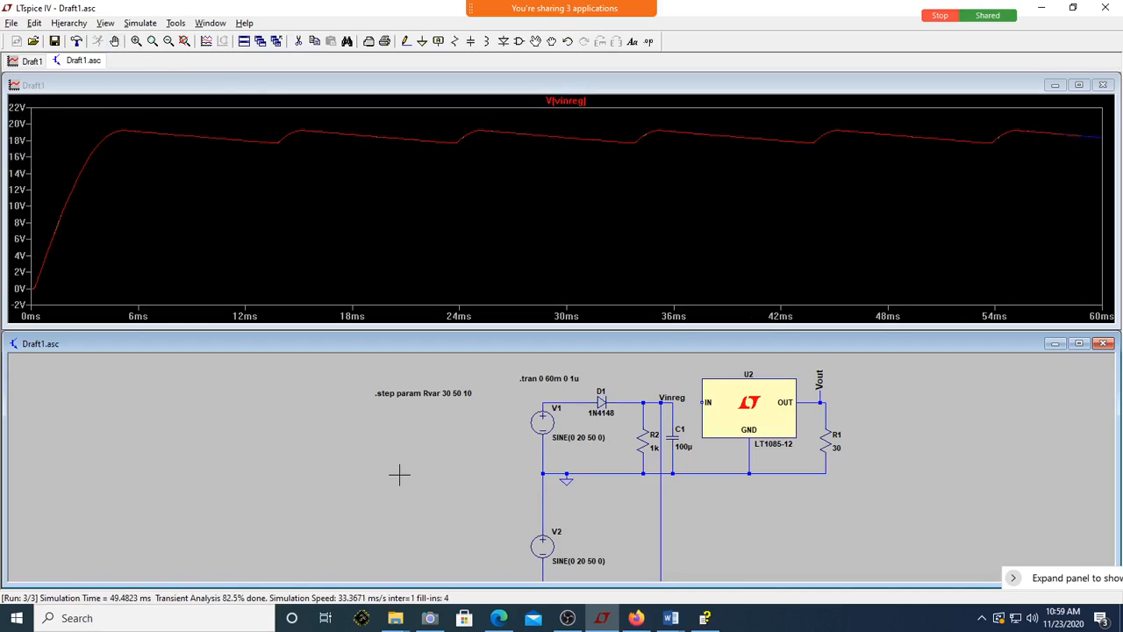
- Delete the .step param directive, and wire the Vinreg line to the IN pin of regulator U2
left_click(405, 394)
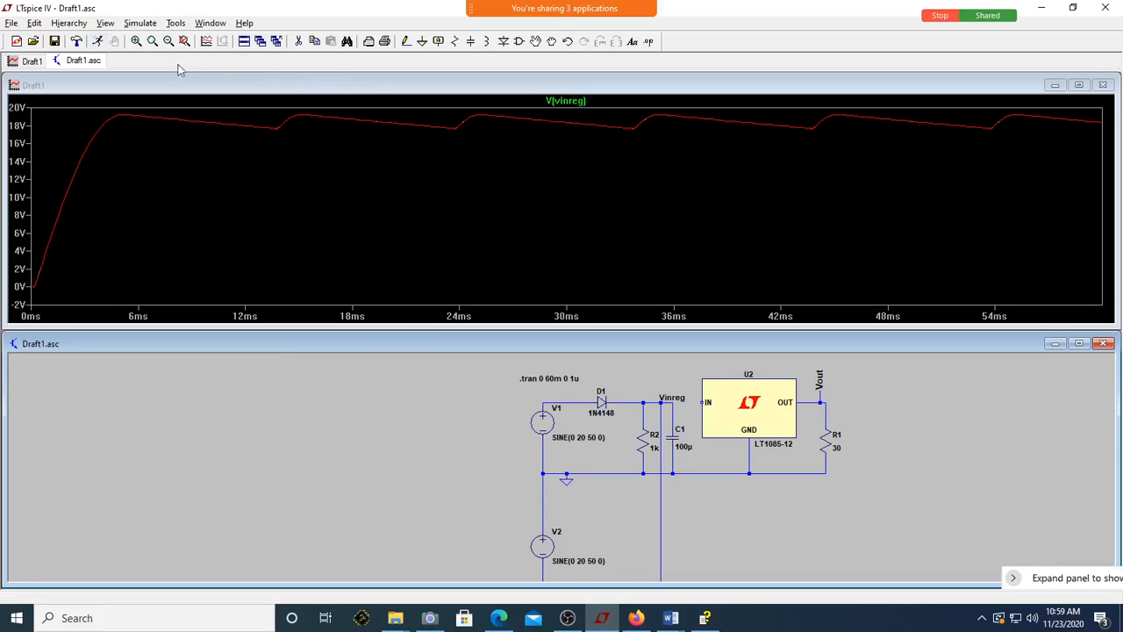
left_click(408, 42)
left_click(702, 403)
scroll(691, 413, "up", 5)
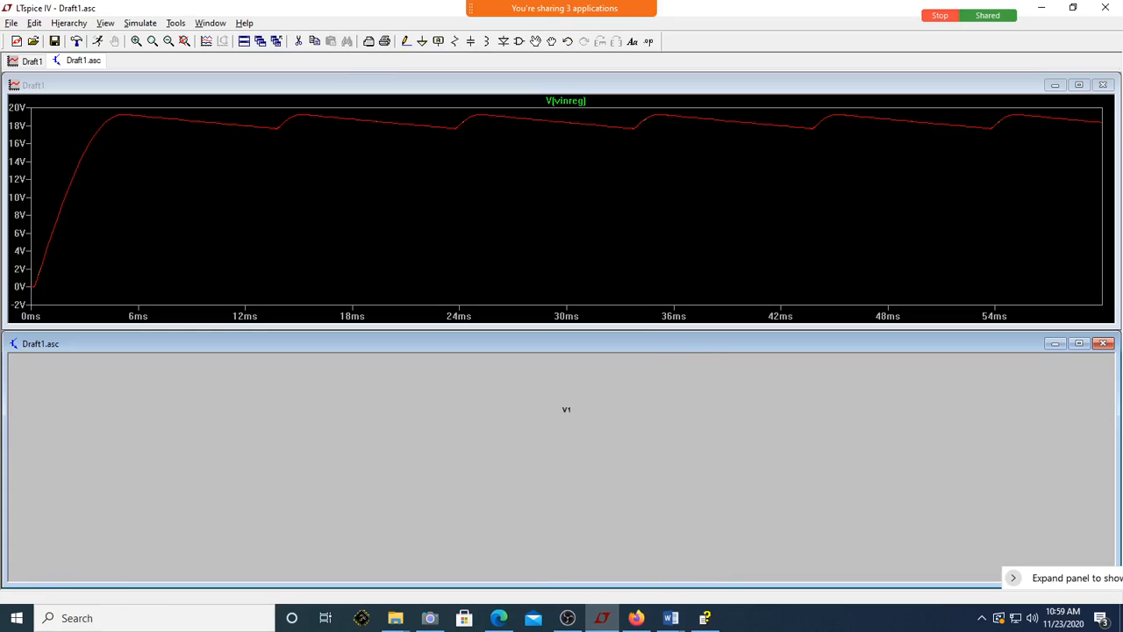
left_click(678, 517)
key("Escape")
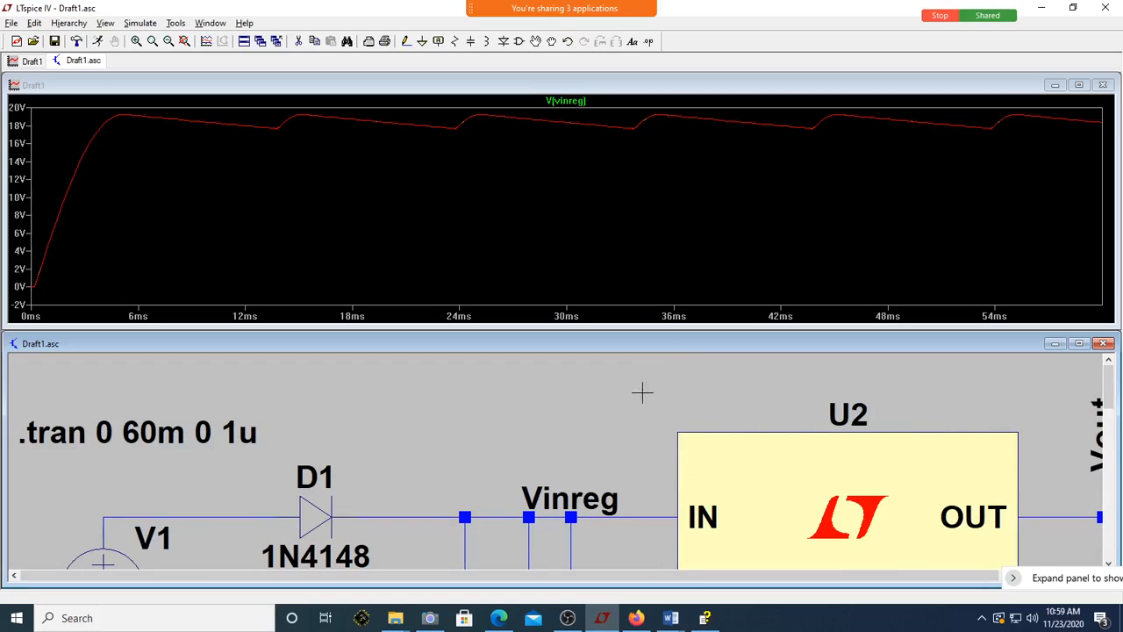
- Rerun the simulation and add the V(vout) trace to the plot
left_click(98, 41)
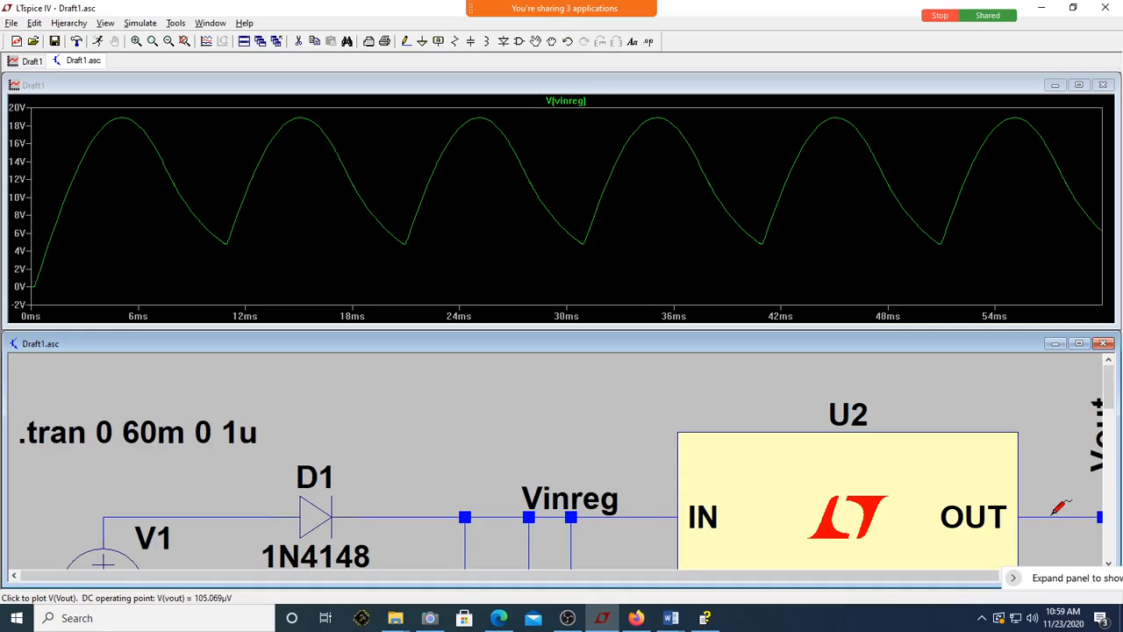
left_click(1054, 508)
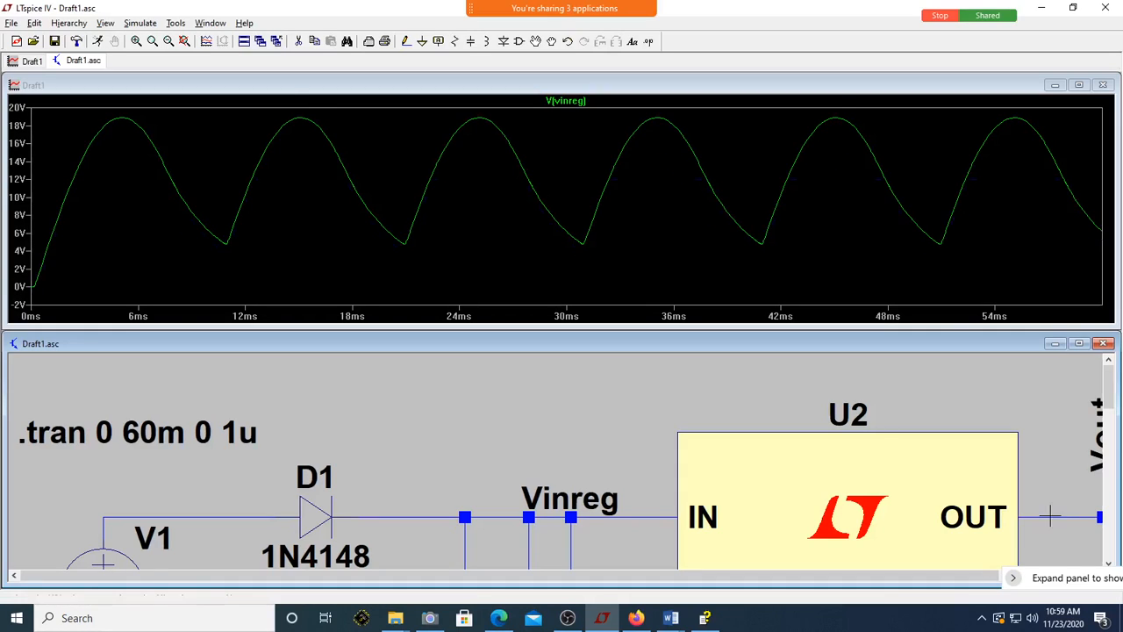
- Enlarge the schematic, set load resistor R1's value to 1k, and rerun the simulation
double_click(976, 346)
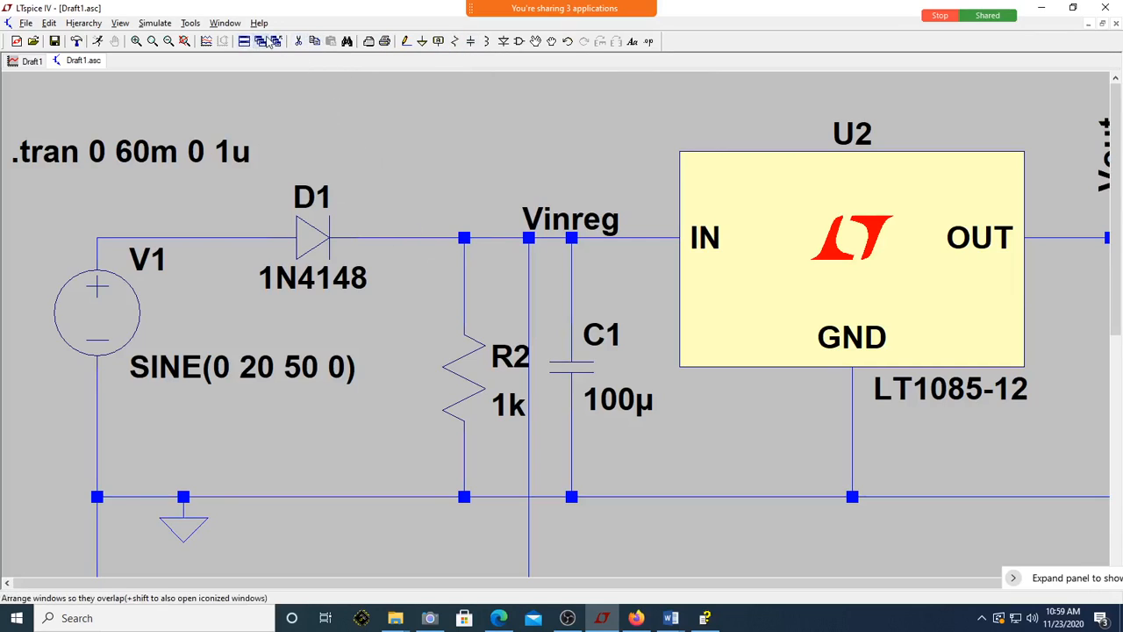
left_click(185, 41)
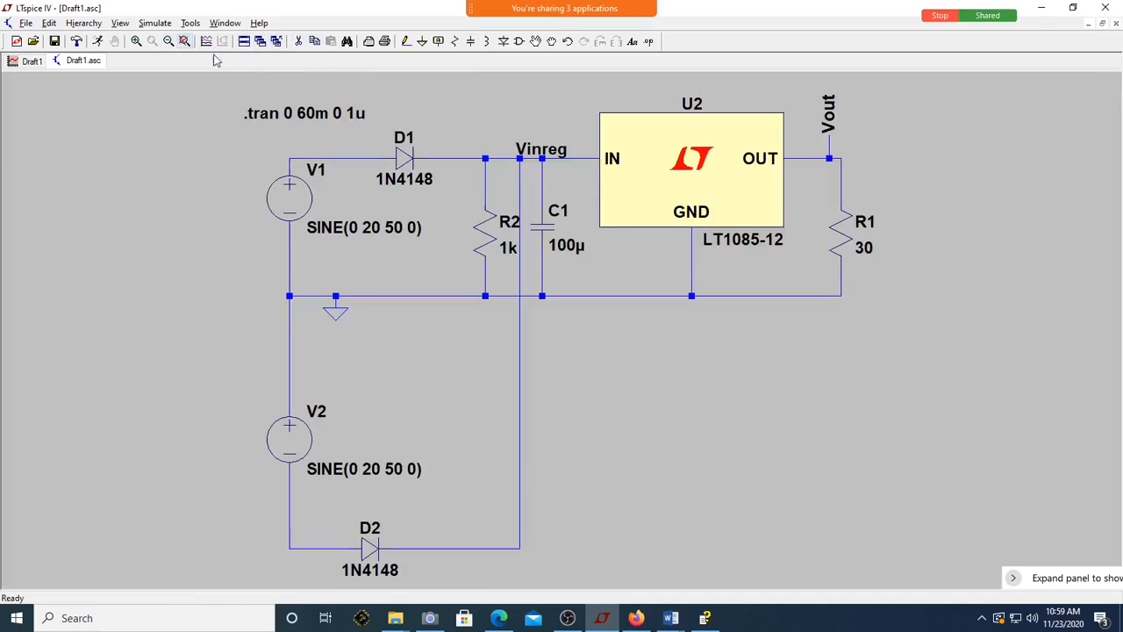
right_click(863, 252)
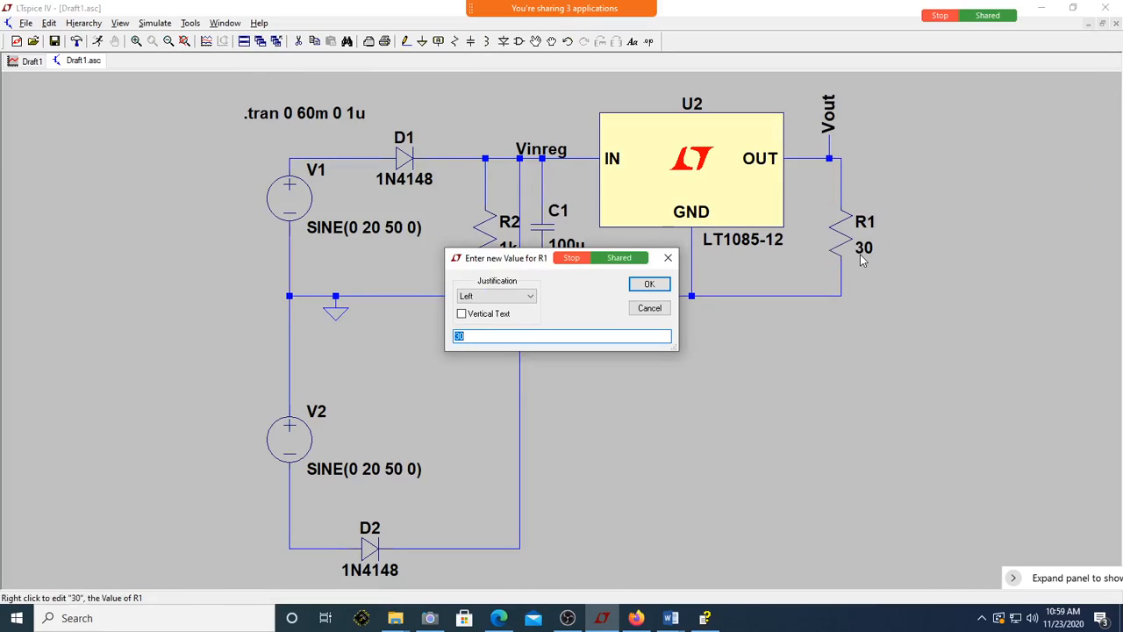
key("Return")
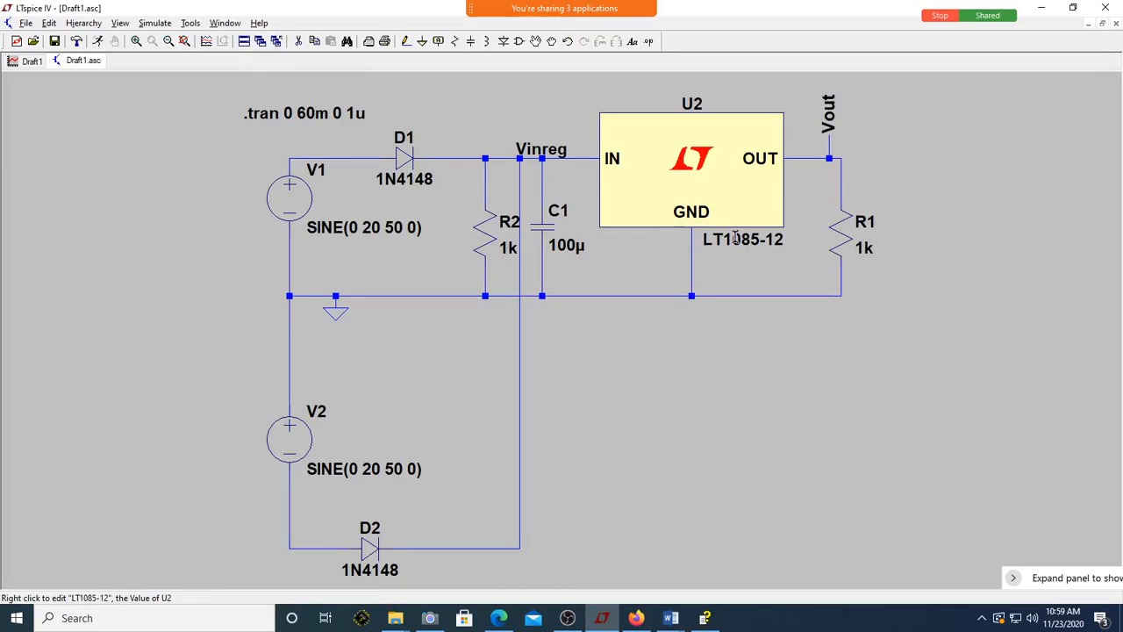
left_click(99, 41)
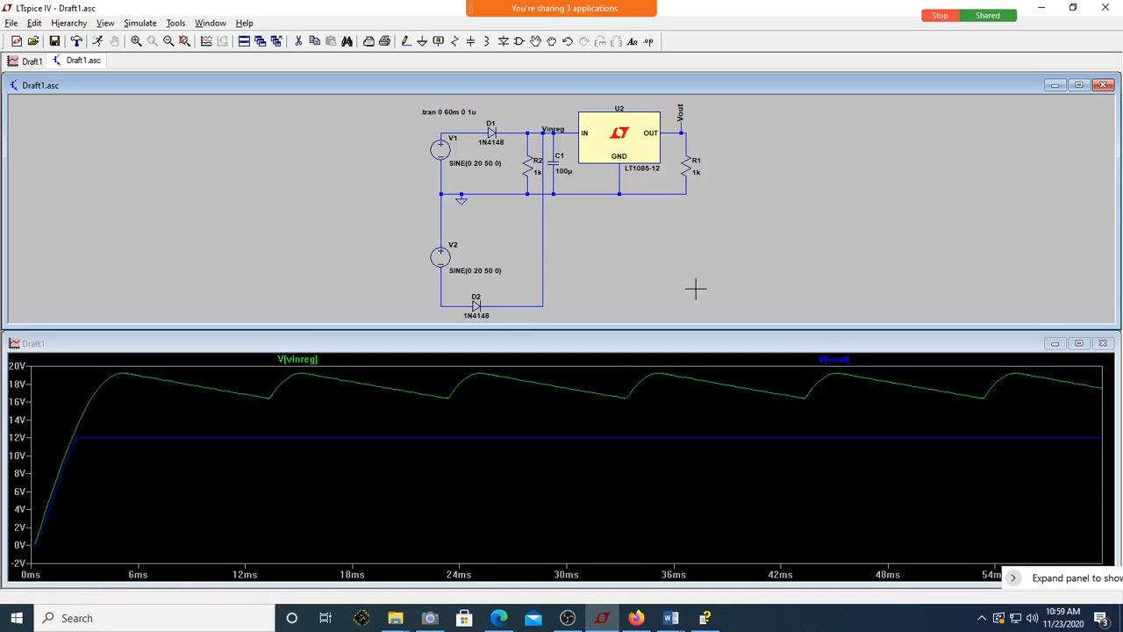
- Delete resistor R2 and rerun the simulation with R1 as the only load
key("Delete")
left_click(533, 167)
key("Escape")
left_click(102, 42)
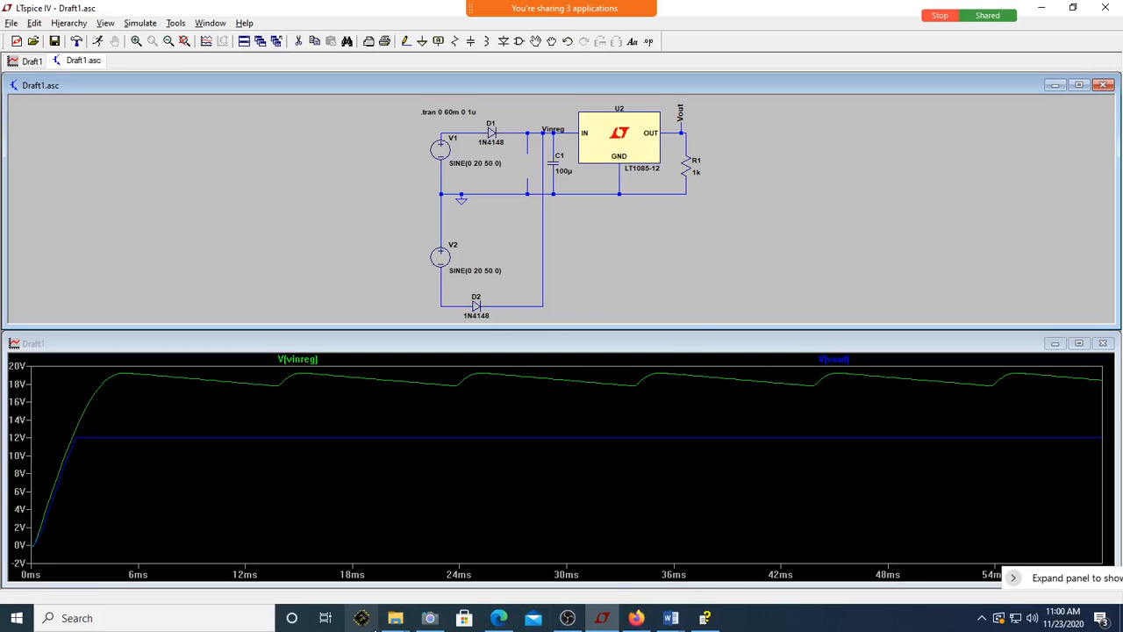
- Switch to Microsoft Edge, share its window to read the rectifier questions PDF, and return to LTspice
left_click(509, 619)
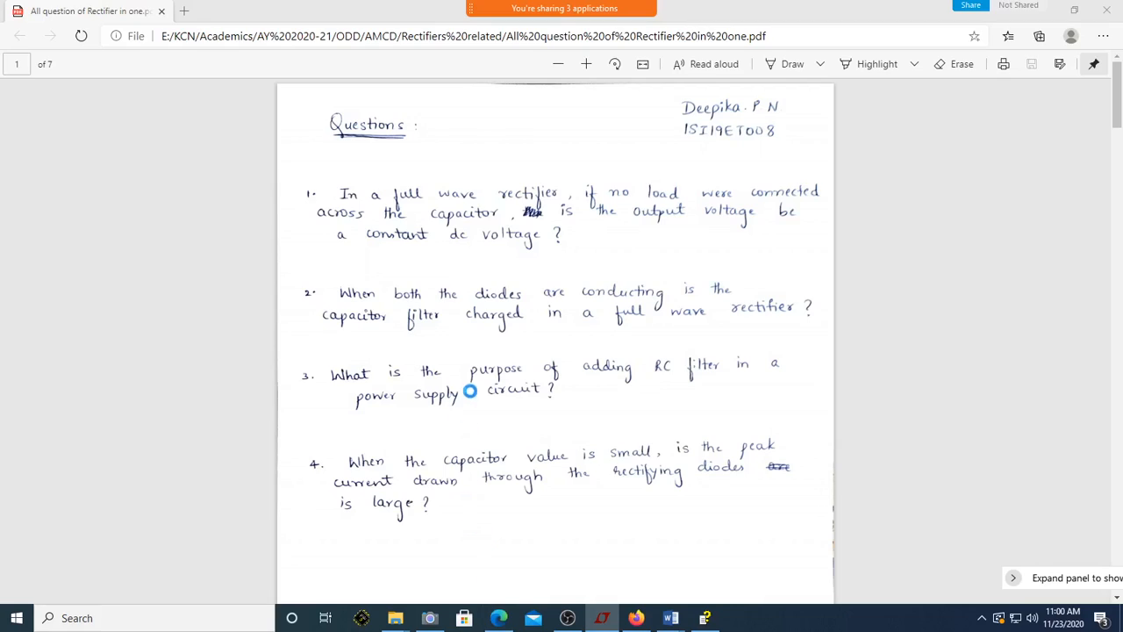
left_click(970, 6)
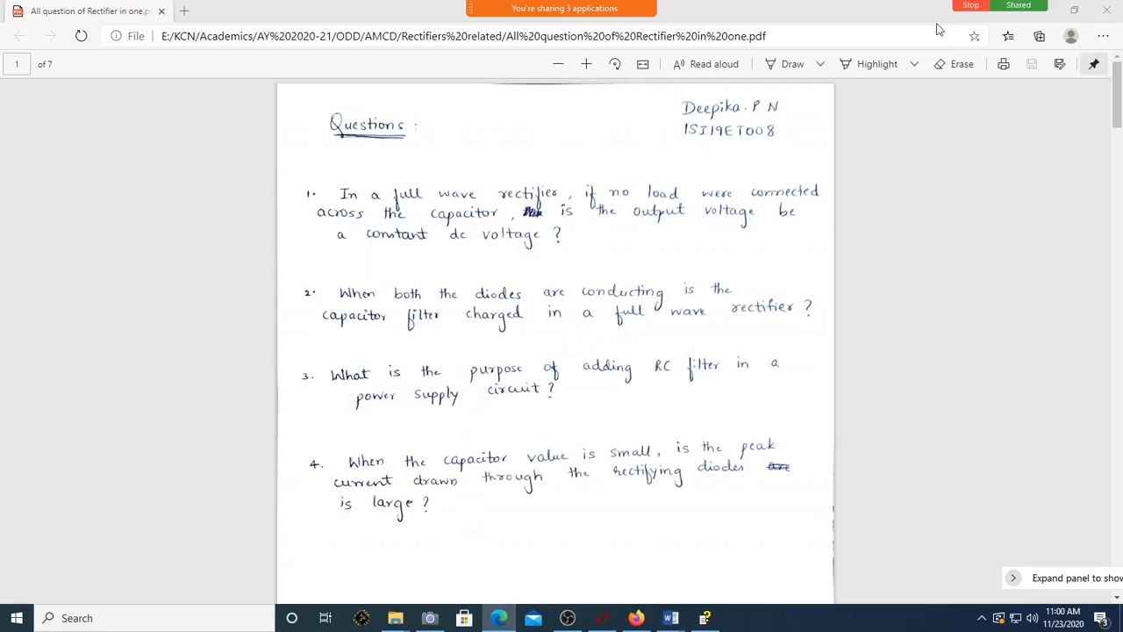
left_click(607, 394)
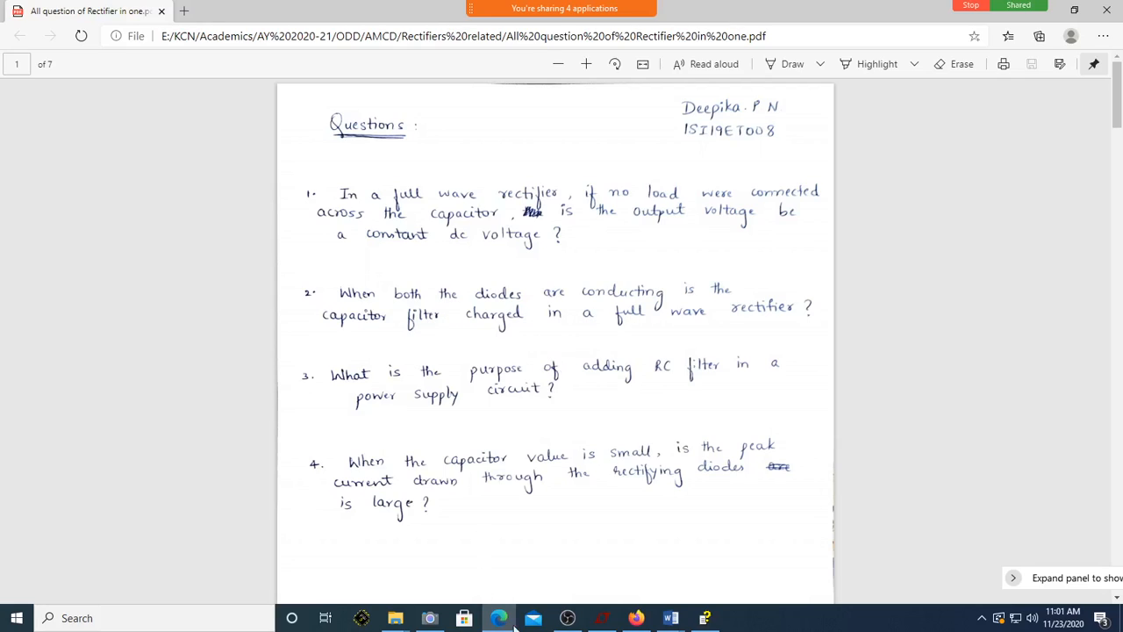
left_click(602, 618)
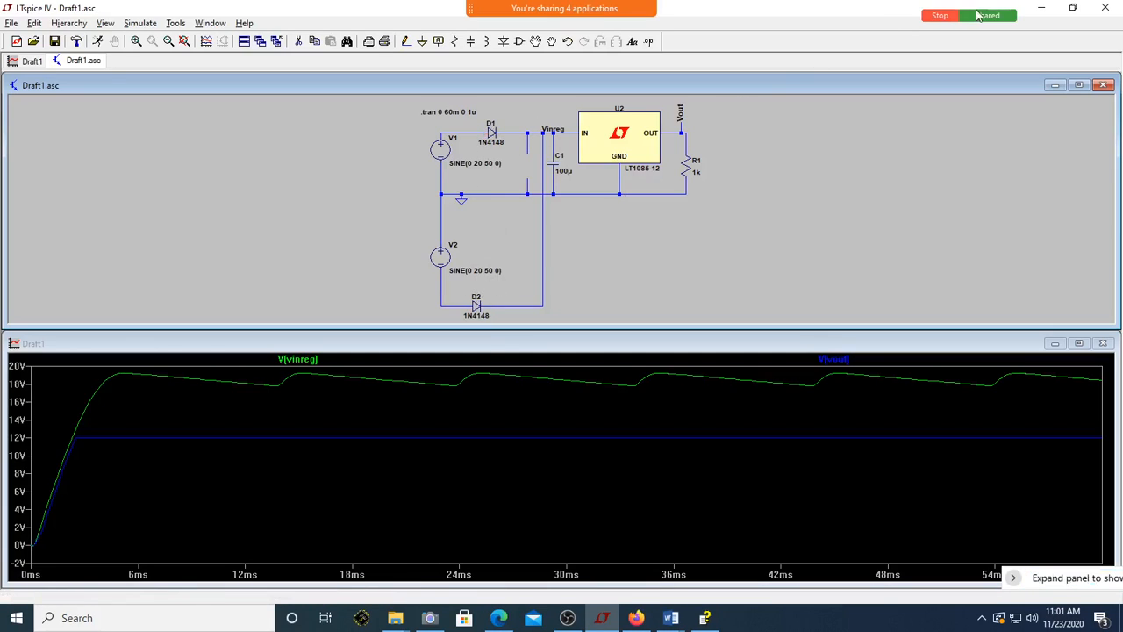
- Switch to Microsoft Edge and read the handwritten full-wave rectifier questions on page 1, including the one on small capacitor values
mouse_move(638, 621)
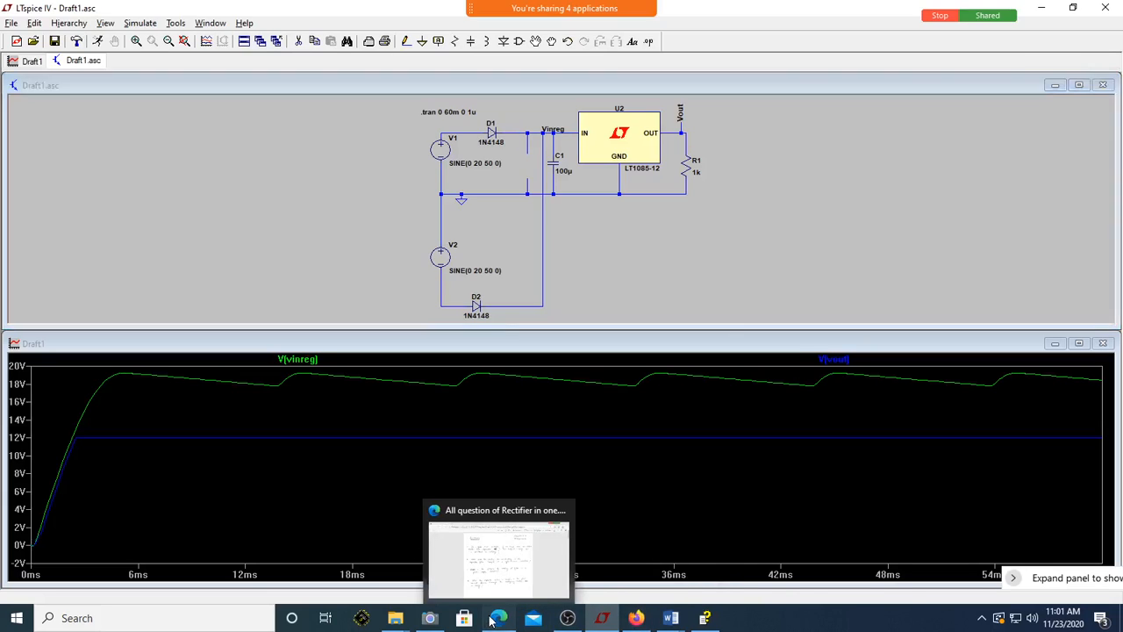
left_click(498, 549)
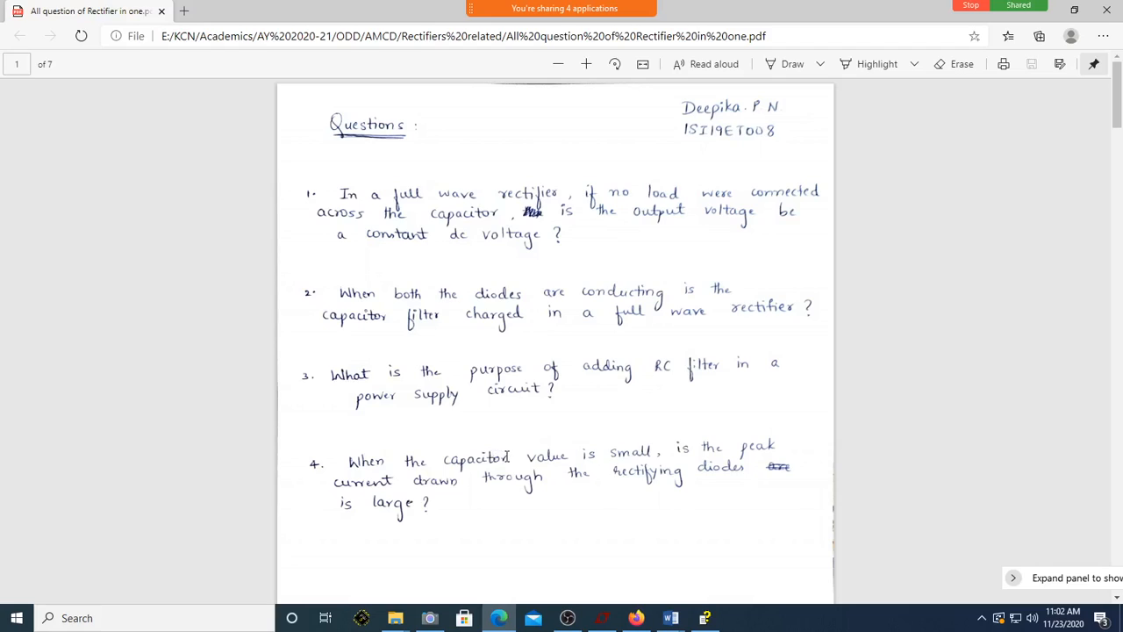
double_click(463, 458)
left_click(664, 522)
- Read the page 4 questions on LTspice diode models, voltage source amplitude and frequency, and rectifier ICs
scroll(501, 489, "down", 5)
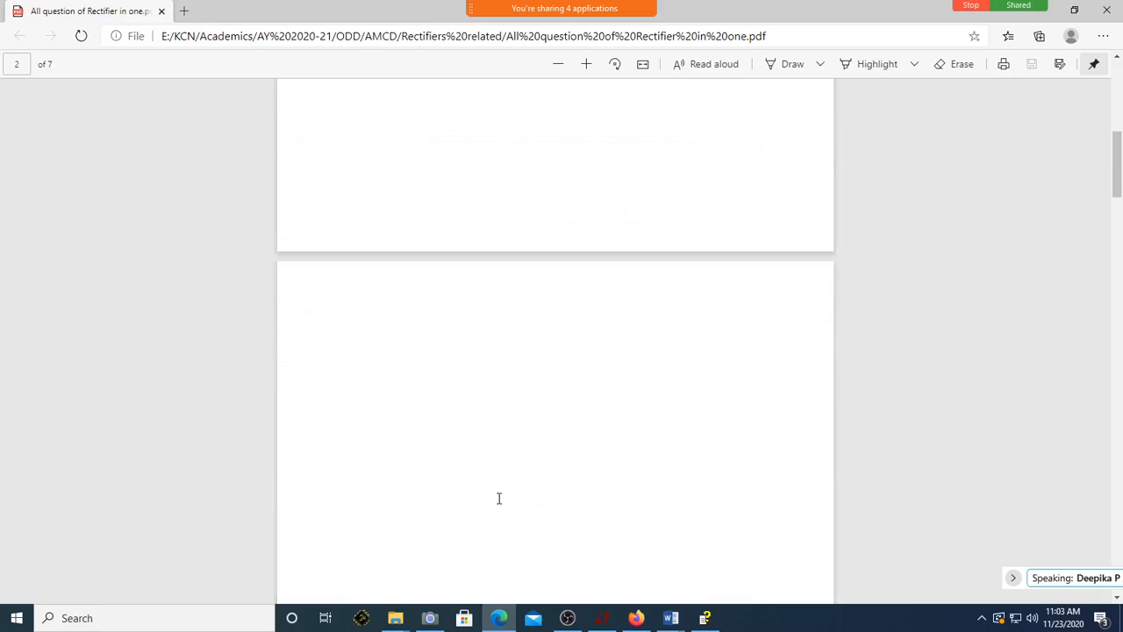
scroll(499, 499, "down", 2)
scroll(474, 491, "down", 5)
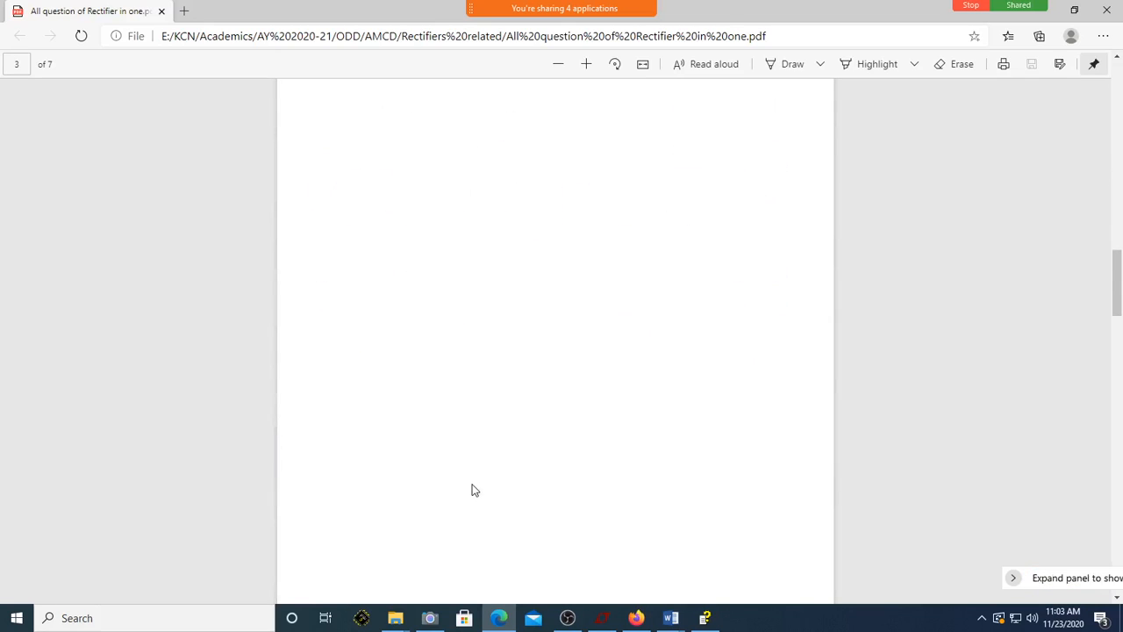
scroll(473, 490, "down", 4)
scroll(474, 489, "up", 1)
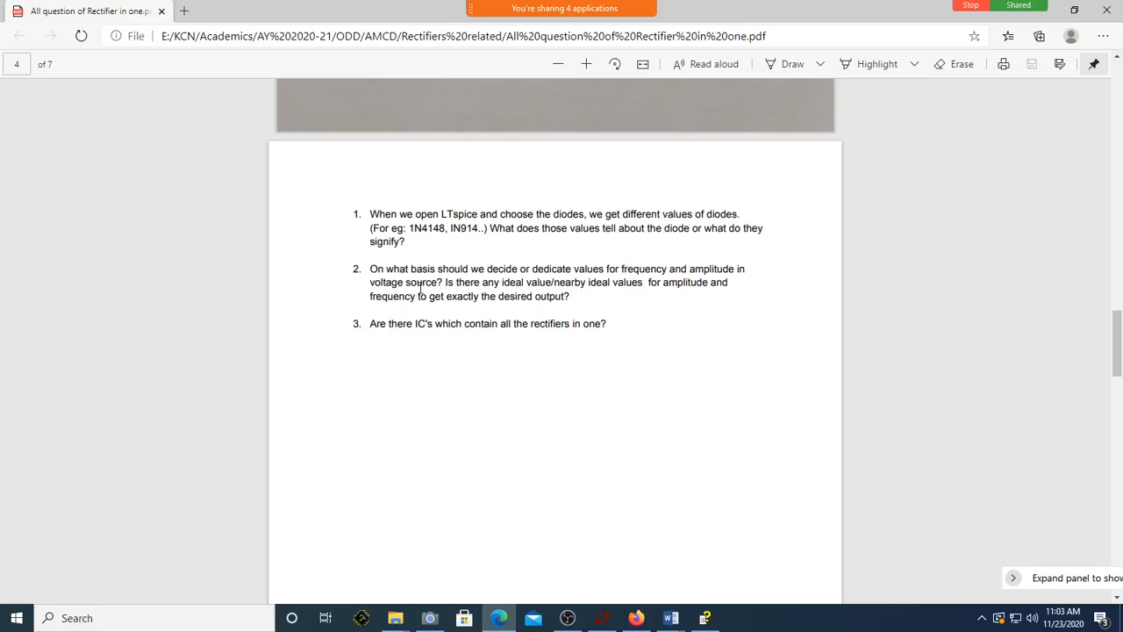
scroll(522, 379, "up", 1)
scroll(521, 372, "down", 1)
left_click_drag(451, 271, 534, 274)
left_click(539, 331)
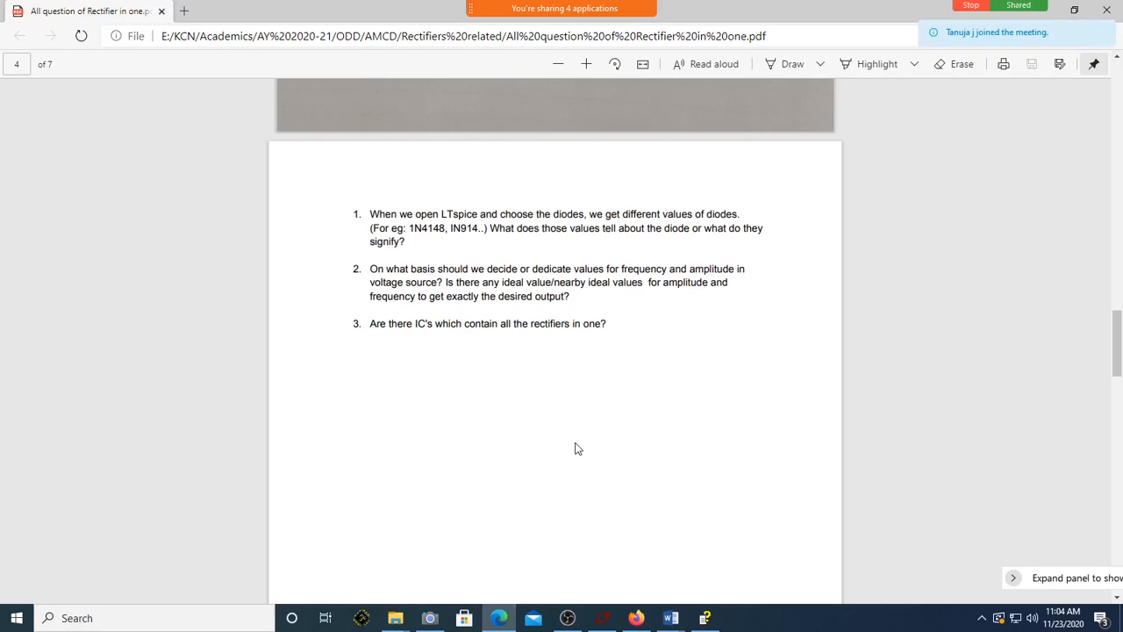
- Read the page 5 questions on voltage regulators and line and load regulation, and switch to LTspice to view the regulator circuit
scroll(573, 444, "down", 10)
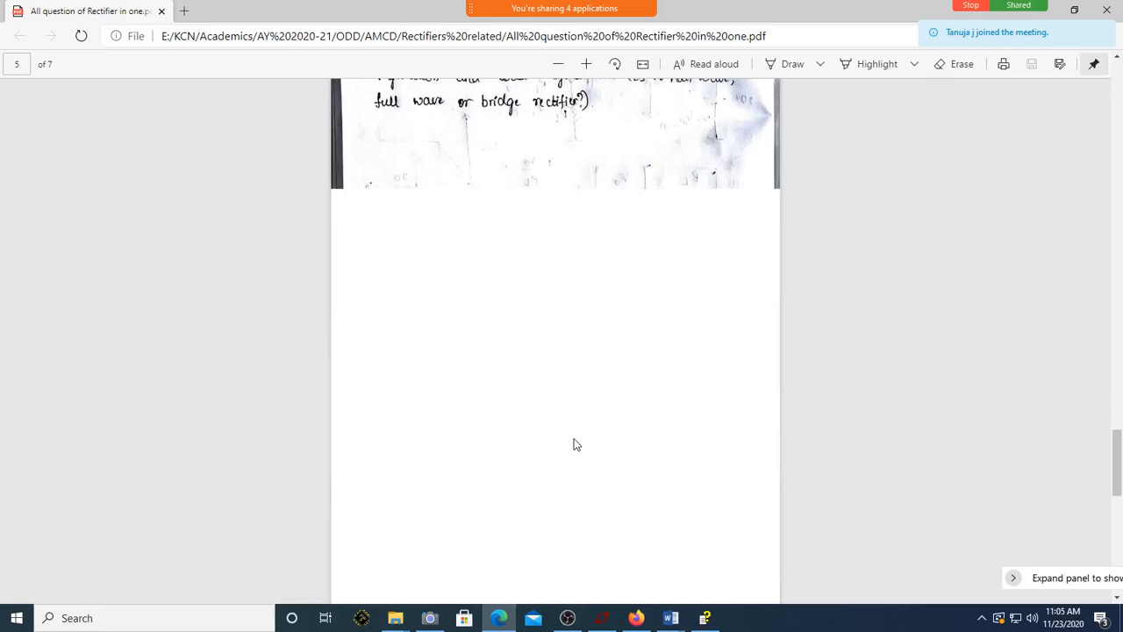
scroll(573, 445, "up", 4)
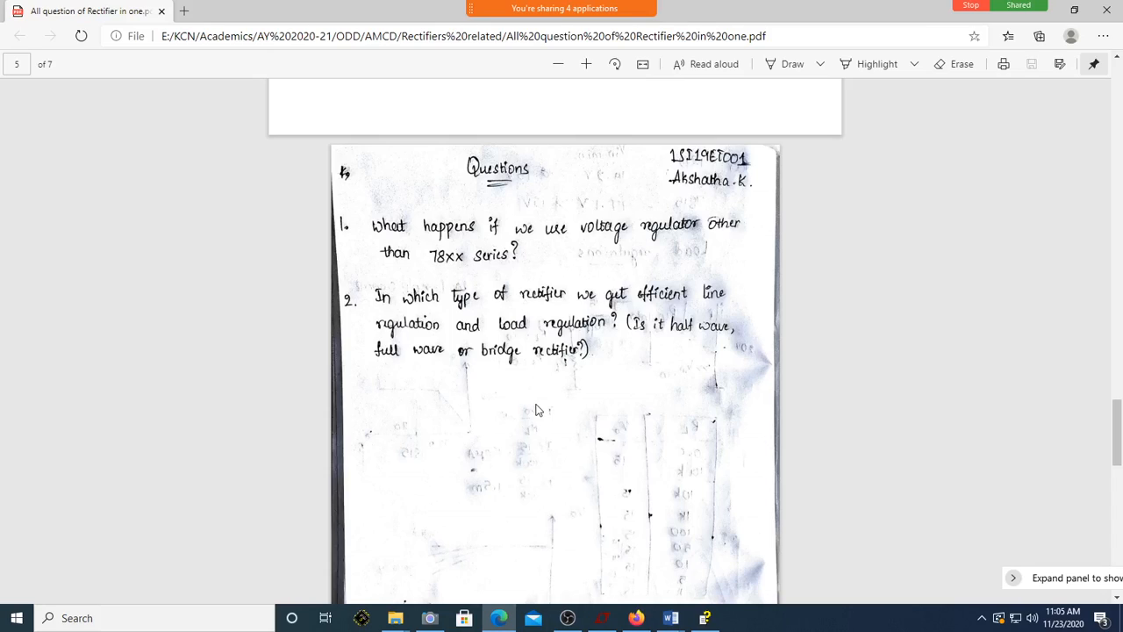
left_click(606, 619)
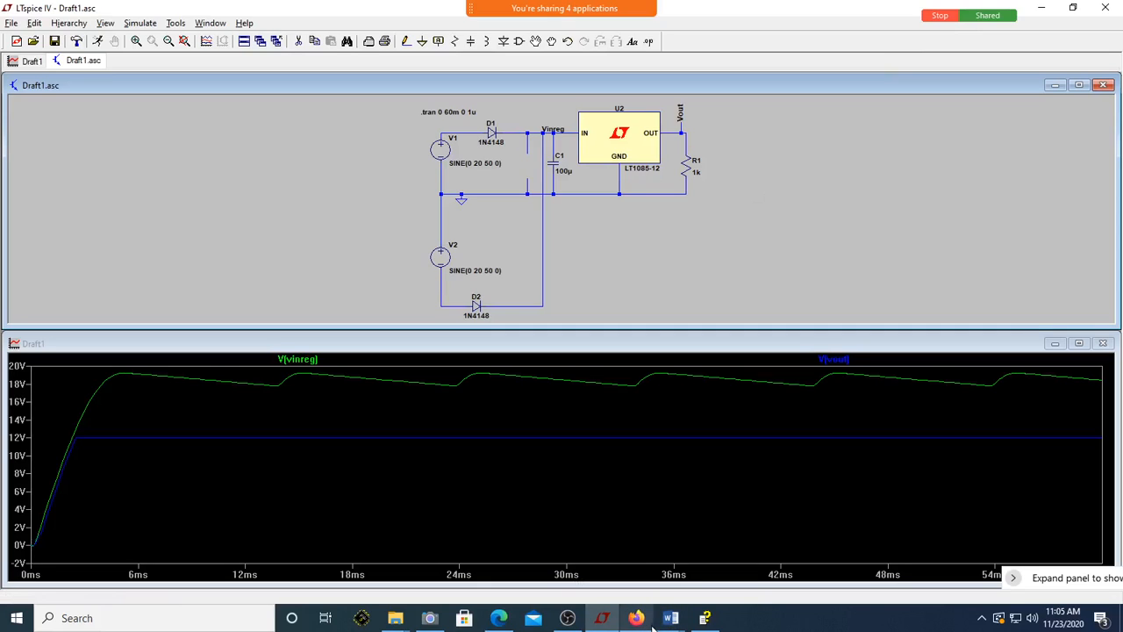
- Return to the questions PDF in Edge and read the page 6 questions on load regulation, capacitor discharging, ripple and RC filters
left_click(499, 619)
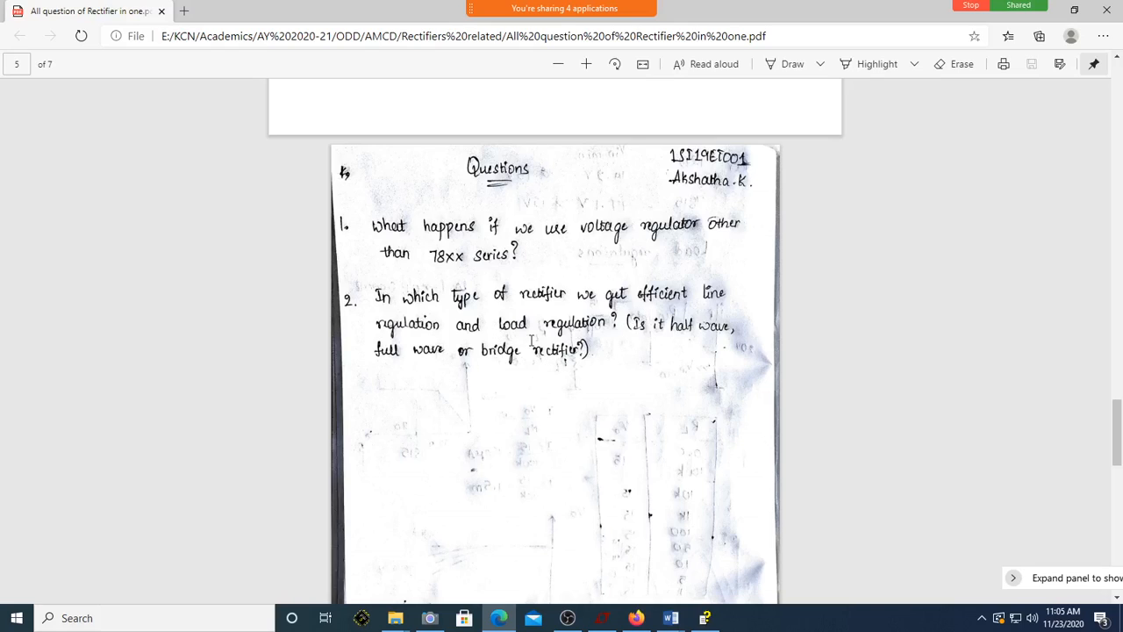
scroll(478, 401, "down", 5)
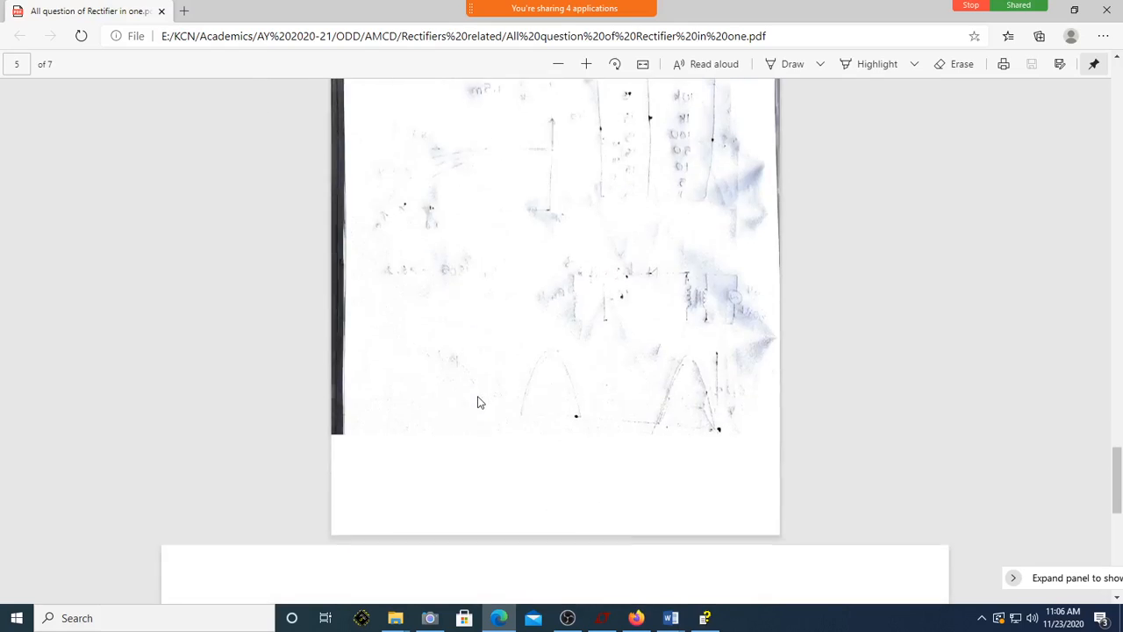
scroll(478, 402, "down", 3)
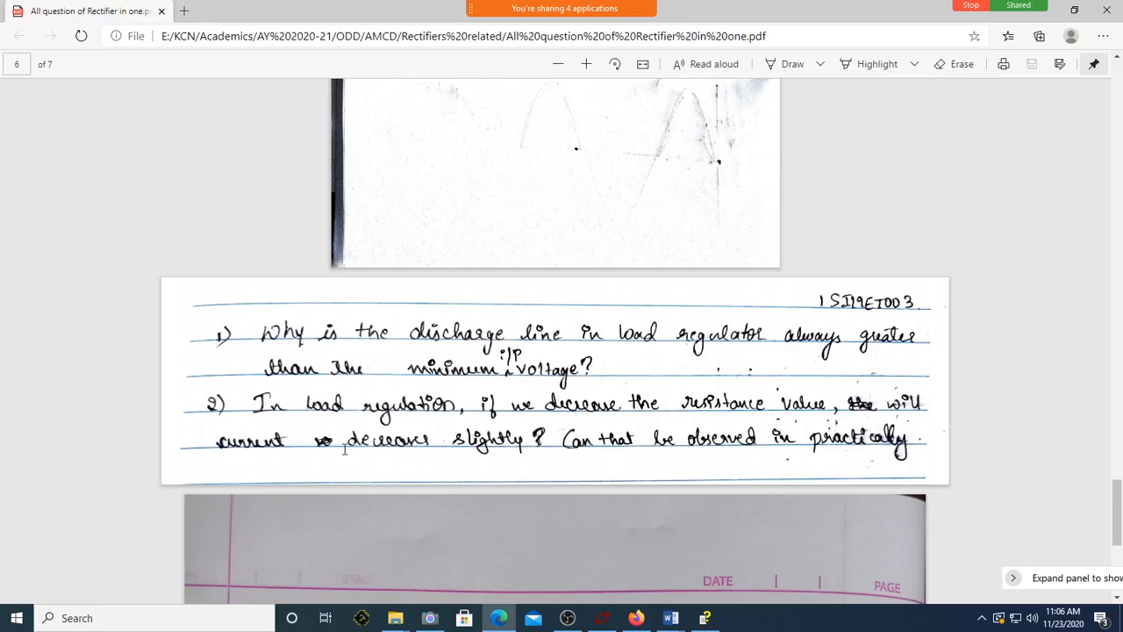
scroll(409, 452, "down", 3)
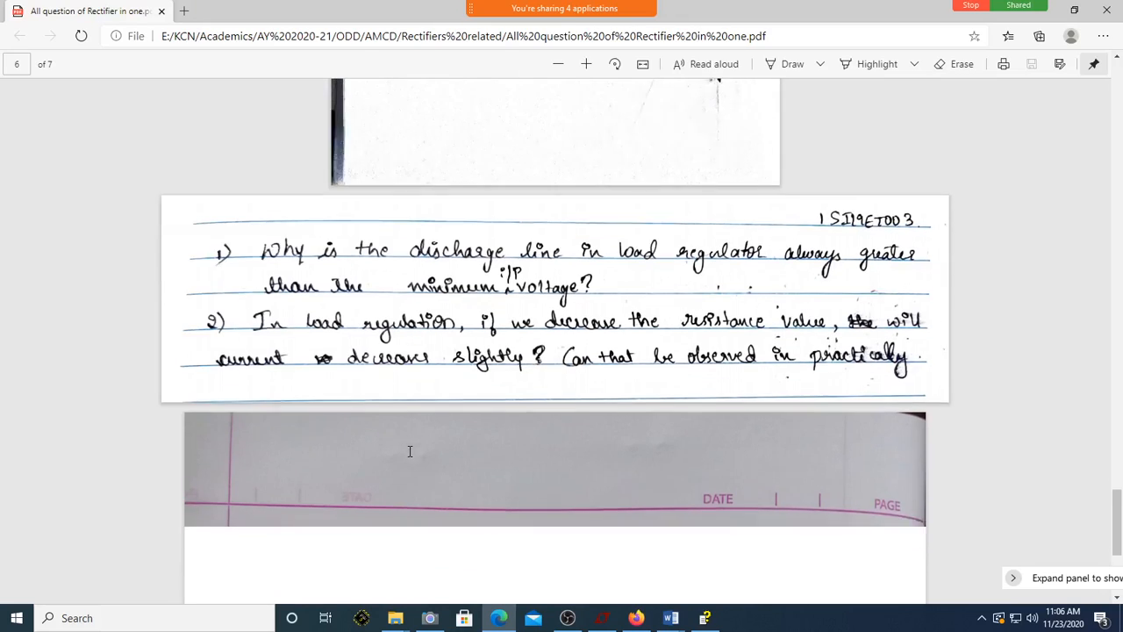
scroll(413, 458, "down", 2)
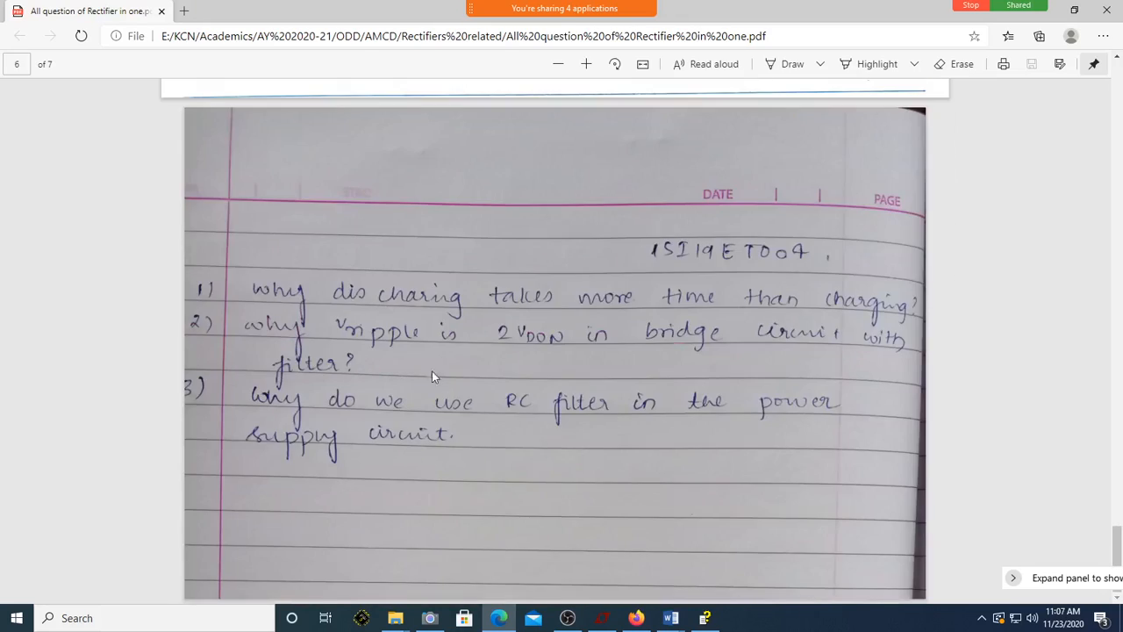